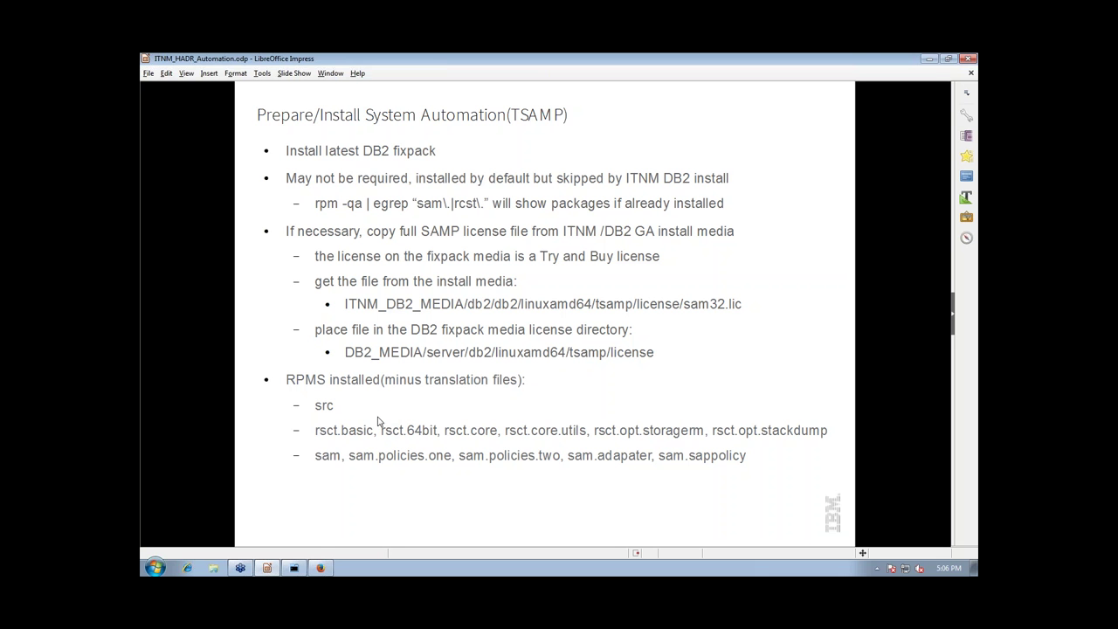
Leave the TSAMP slide and bring the MTPuTTY terminal window forward
click(293, 568)
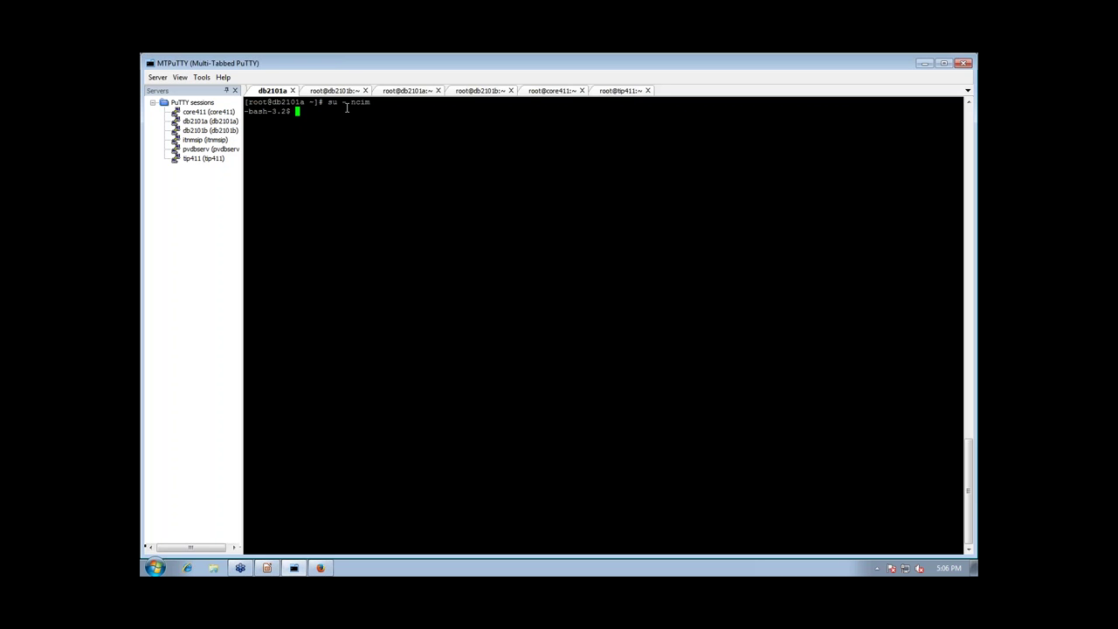
Switch between the root sessions, then focus the ncim terminal on db2101a
click(405, 91)
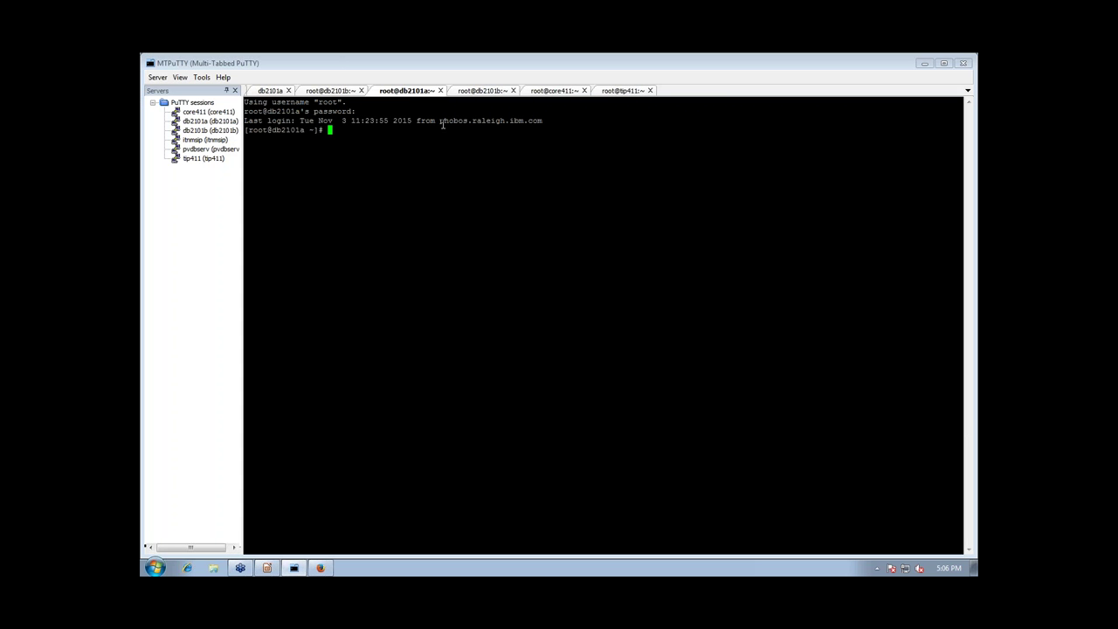
click(472, 92)
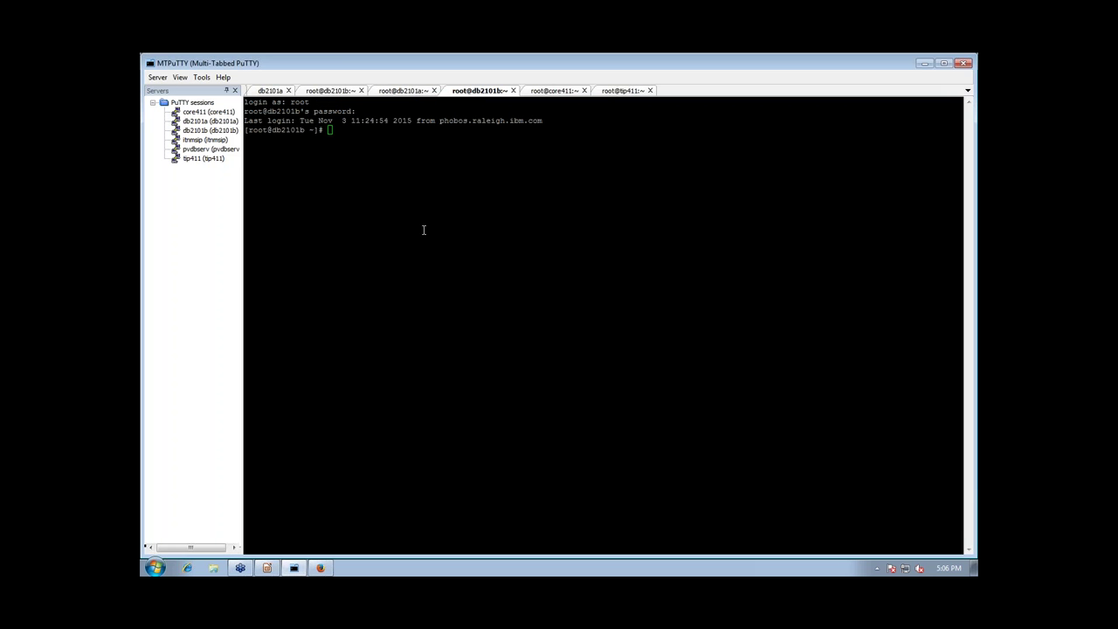
click(439, 243)
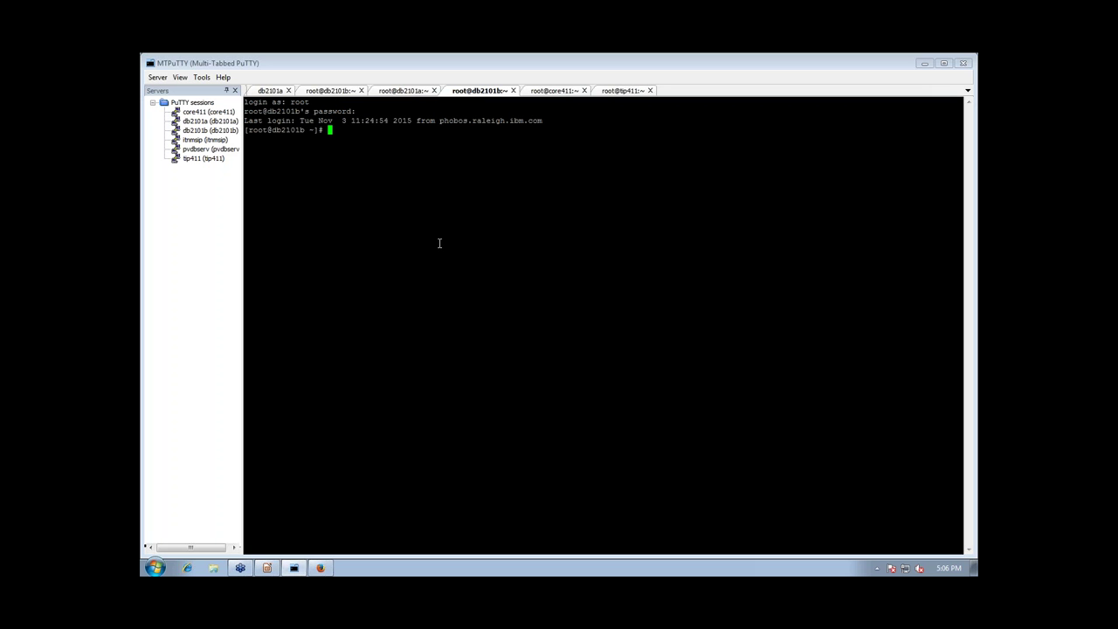
click(271, 91)
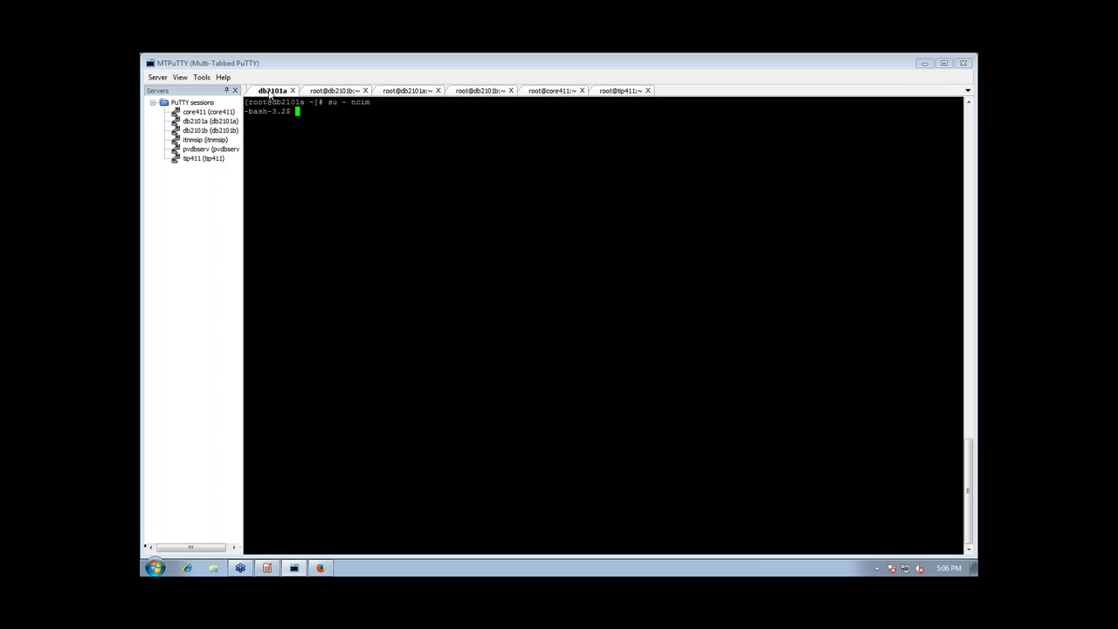
double_click(375, 173)
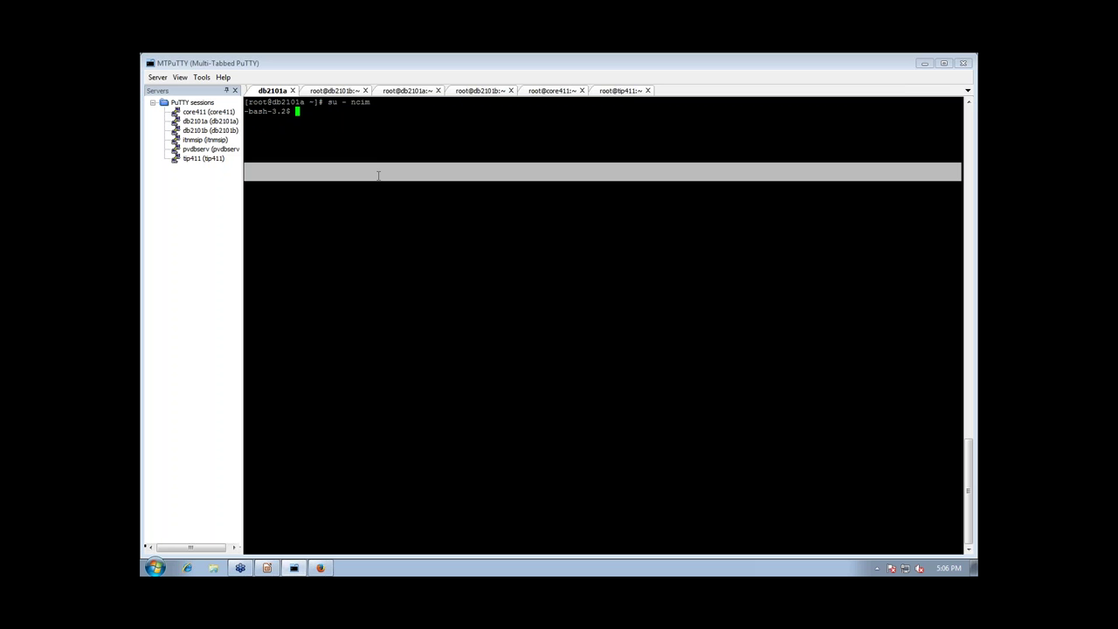
Run 'db2pd -db ITNM -hadr' on db2101a and highlight PEER and CONNECTED
text(dbp)
text(pd)
text( -)
text(db ITNM phar)
key(BackSpace)
key(BackSpace)
key(BackSpace)
key(BackSpace)
text(-hadr)
key(Return)
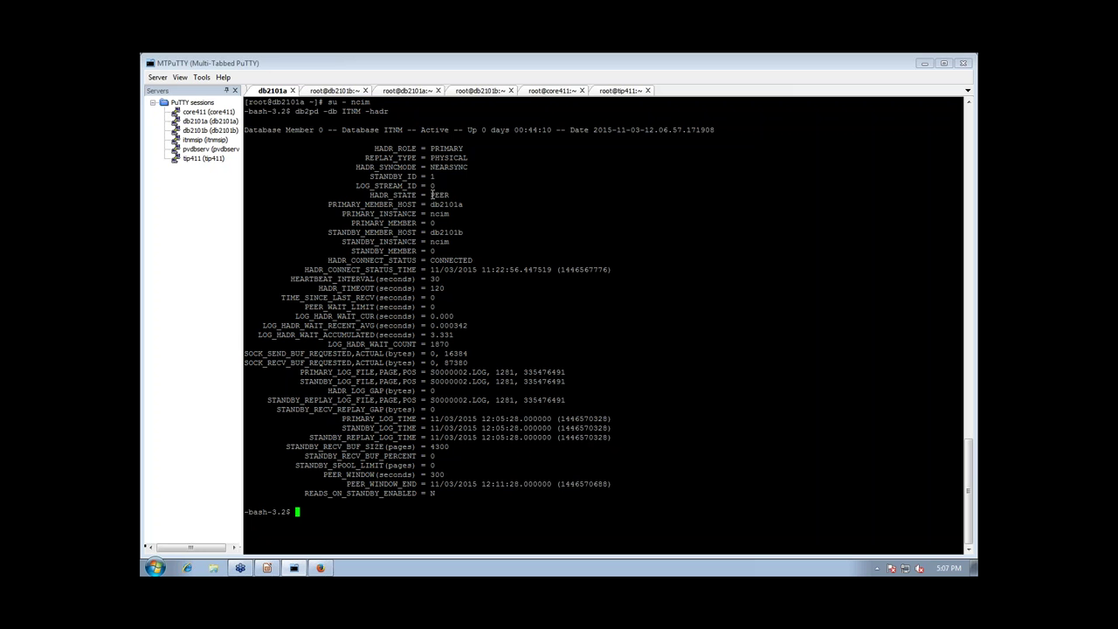
drag(432, 194, 449, 196)
drag(431, 261, 472, 260)
Run 'db2pd -db ITNM -hadr' in the db2101b session
click(337, 90)
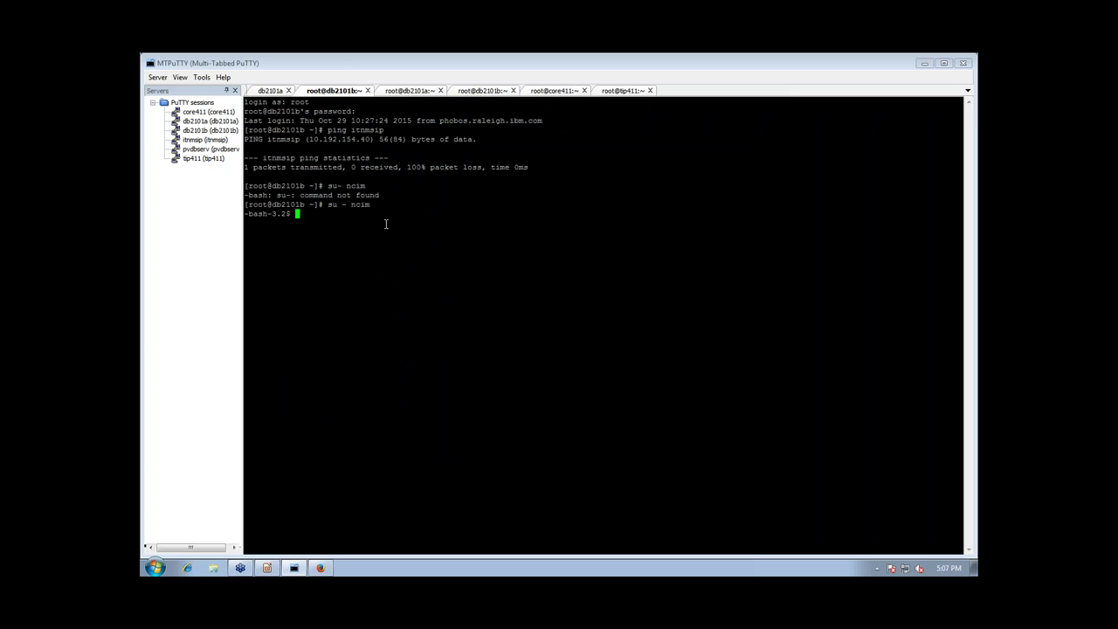
text(dbp)
text(2pd)
key(BackSpace)
key(BackSpace)
key(BackSpace)
key(BackSpace)
key(BackSpace)
text(2)
text(pd -db ITNM _had)
key(BackSpace)
key(BackSpace)
key(BackSpace)
text(-)
key(BackSpace)
text(hadr)
key(Return)
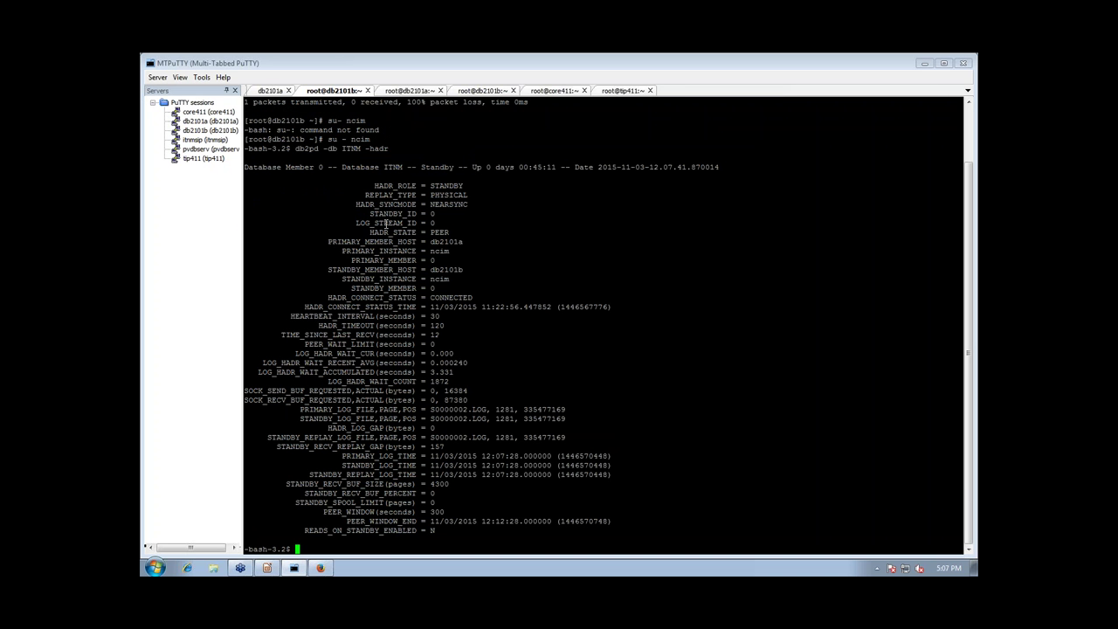
Highlight STANDBY, PEER and CONNECTED in db2101b's HADR status output
drag(425, 185, 461, 185)
drag(430, 232, 450, 232)
drag(430, 298, 472, 298)
click(516, 335)
On db2101a, enter /shared/db2_10.1_fp5 and list its contents
click(403, 91)
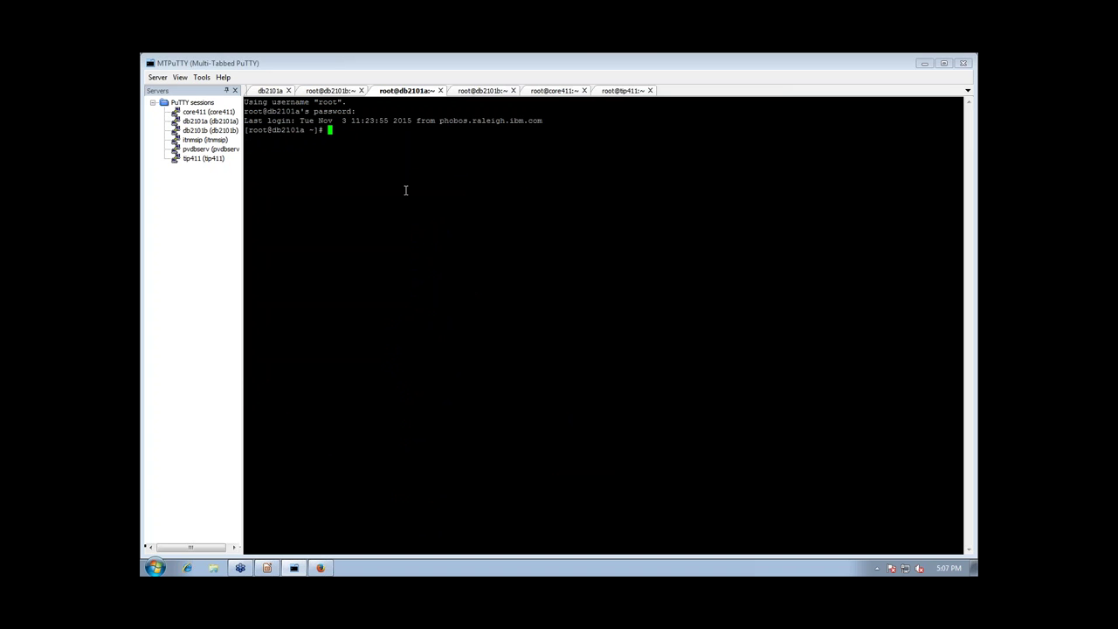
text(cd /shared/db2_10.1 f)
key(Tab)
key(Return)
text(ls)
key(Return)
Change into server/db2/linuxamd64/tsamp and list the tsamp folder
text(cd )
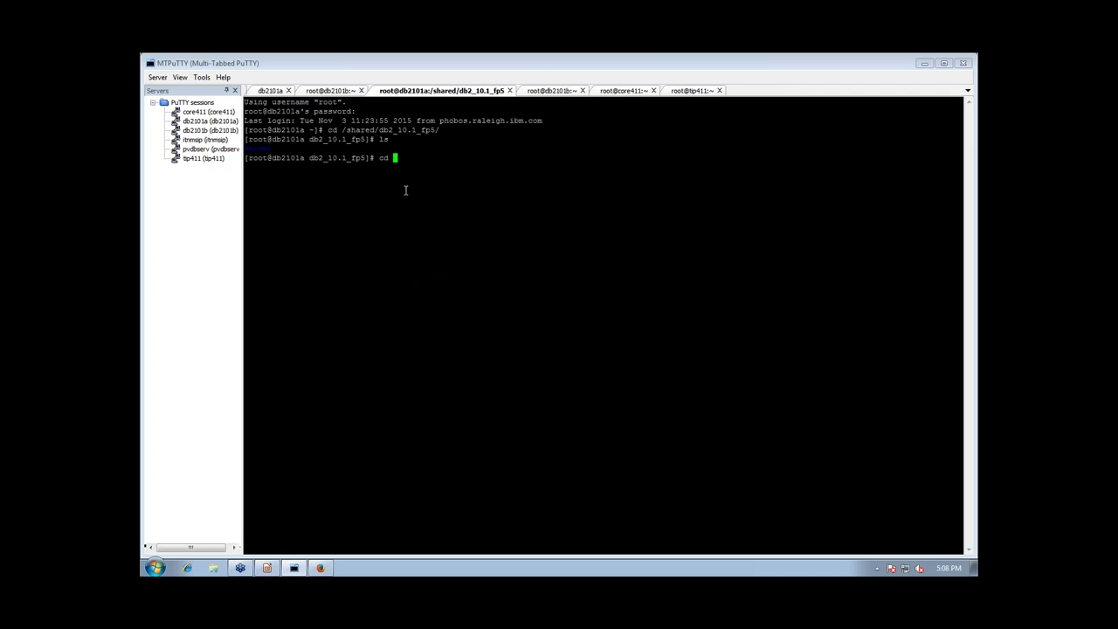
text(s)
key(Tab)
key(Tab)
key(Tab)
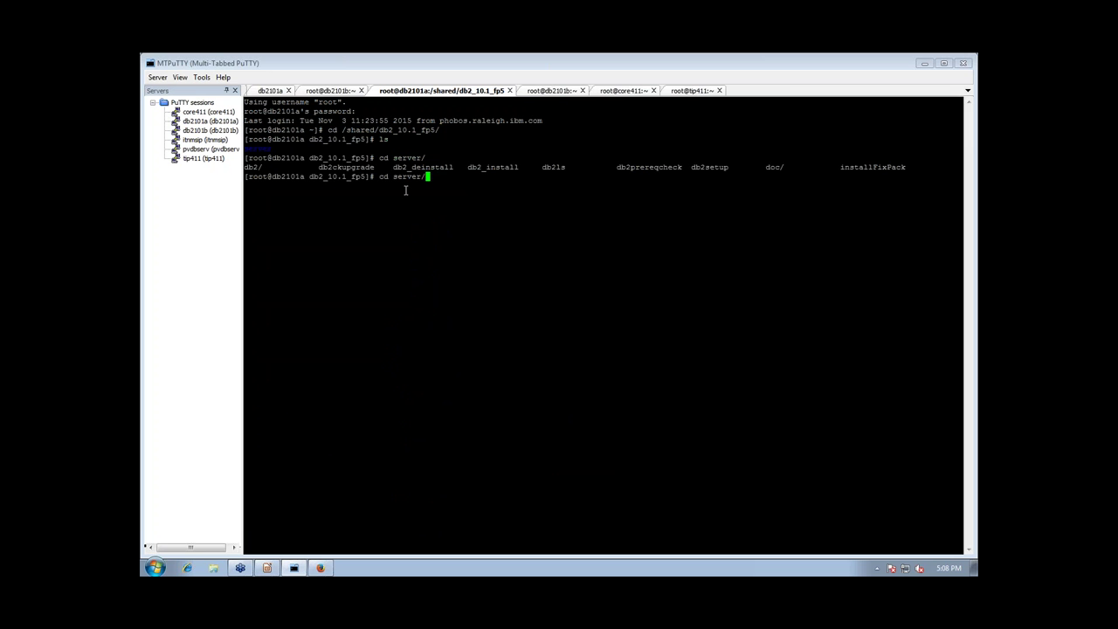
text(db)
key(Tab)
key(Tab)
key(Tab)
key(Tab)
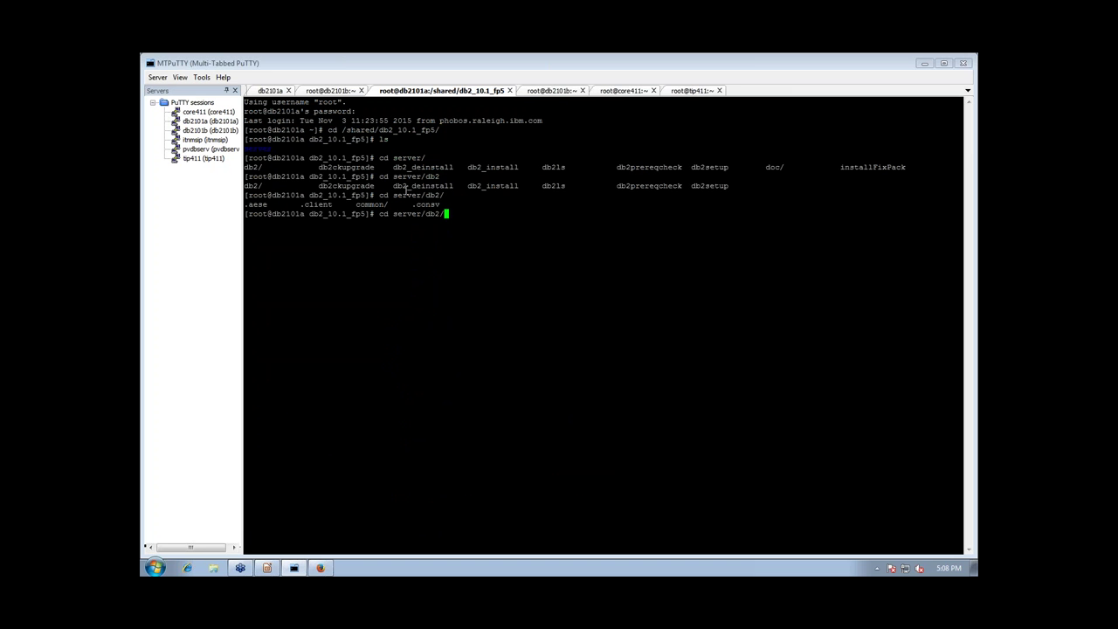
text(lin)
key(Tab)
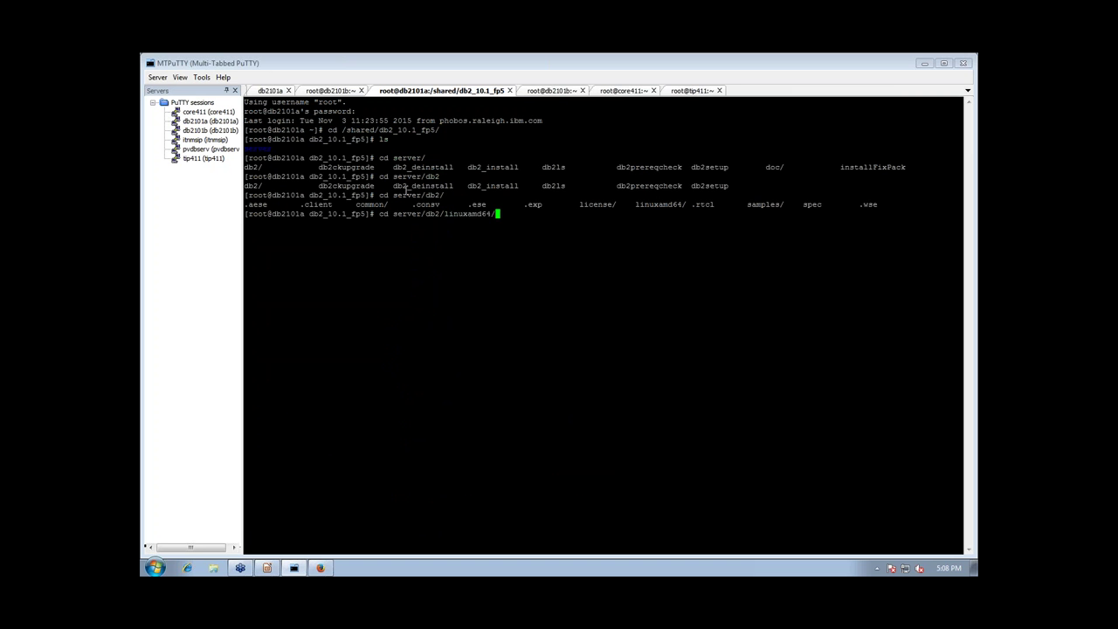
text(tsamp/)
key(Return)
text(ls)
key(Return)
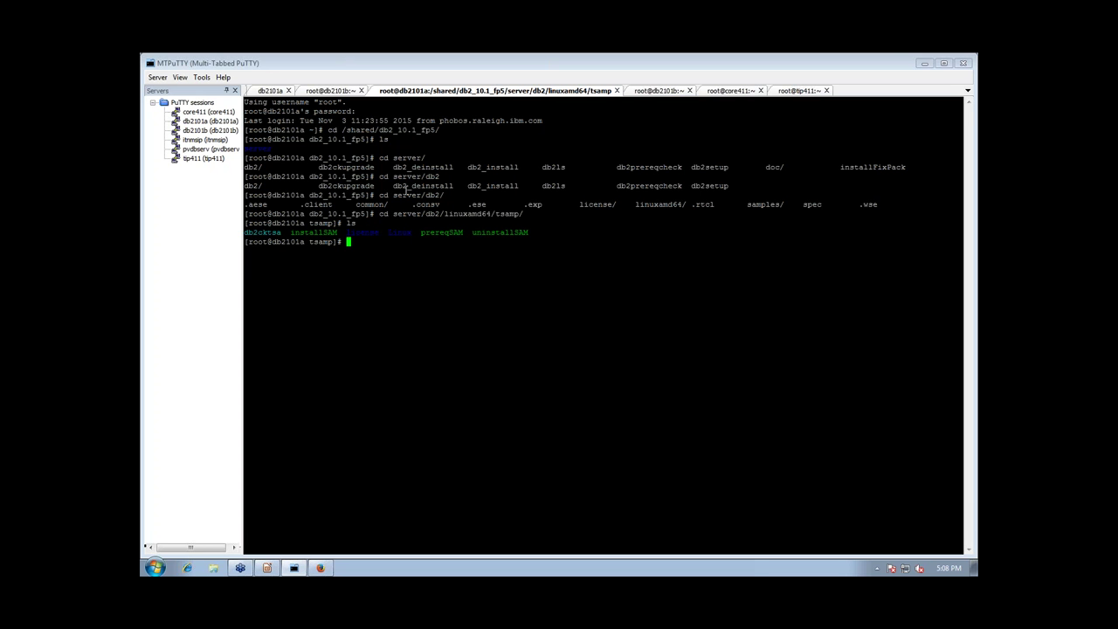
List the license folder to confirm sam32.lic is present, then head back up
text(cd lic)
key(Tab)
key(Return)
text(ls)
key(Return)
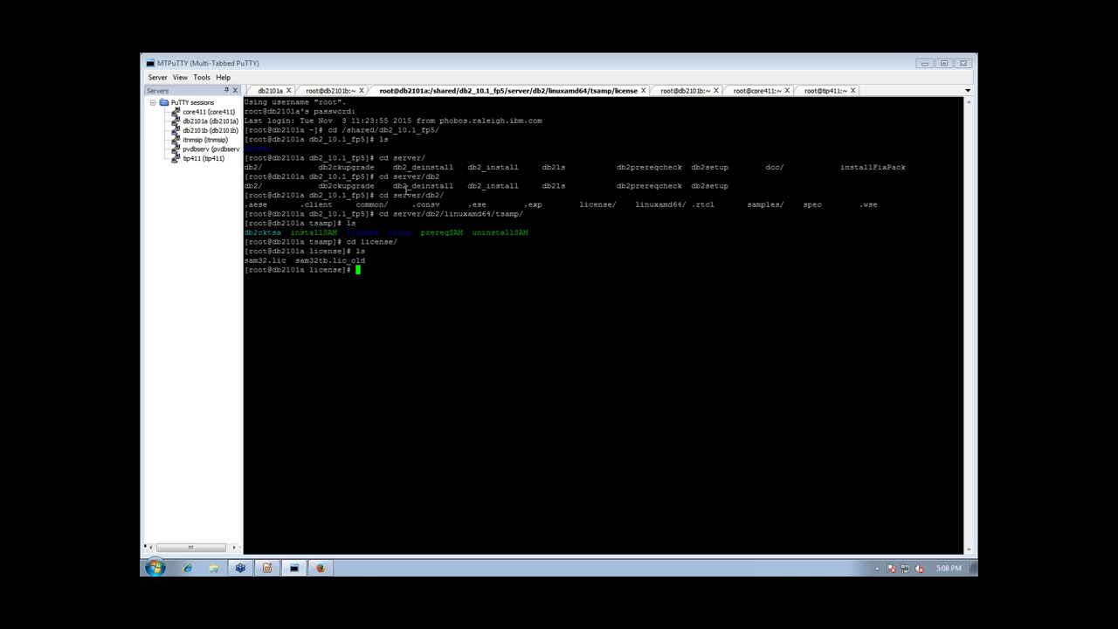
text(cd ..)
Return to the tsamp folder and list installSAM, prereqSAM and uninstallSAM
key(Return)
text(ls)
key(Return)
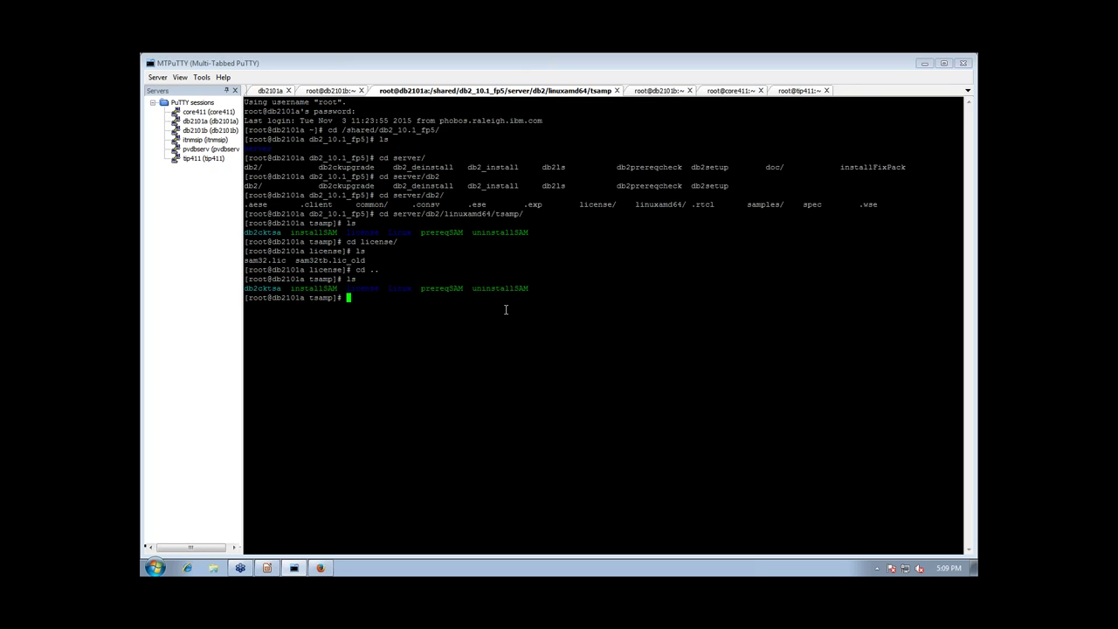
Run ./installSAM, page through the license and accept it with y
text(./installSAM)
key(Return)
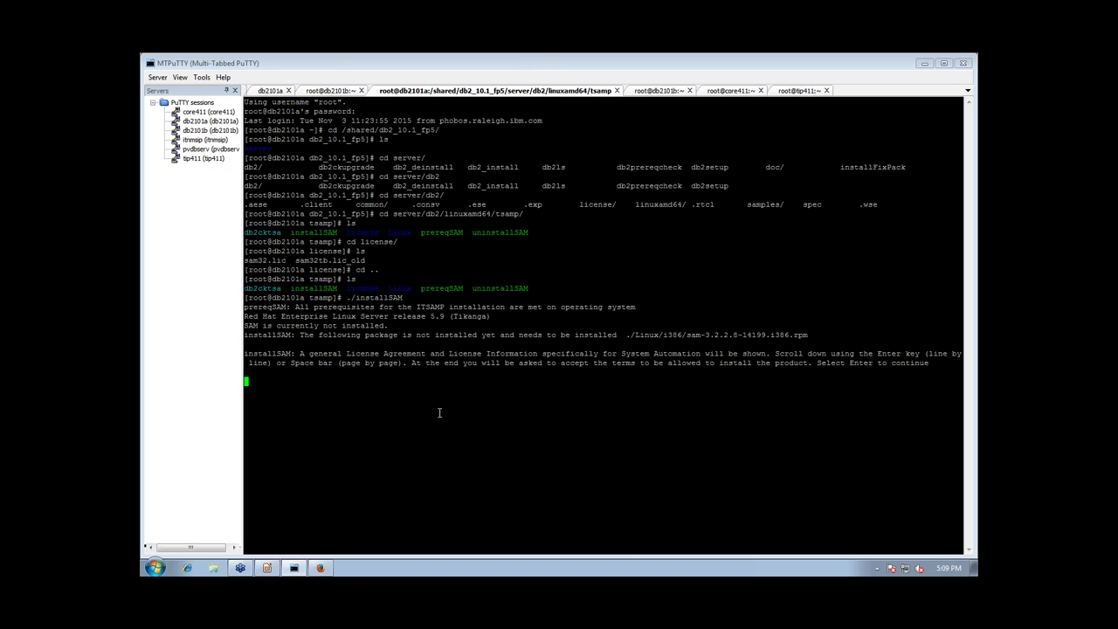
key(Return)
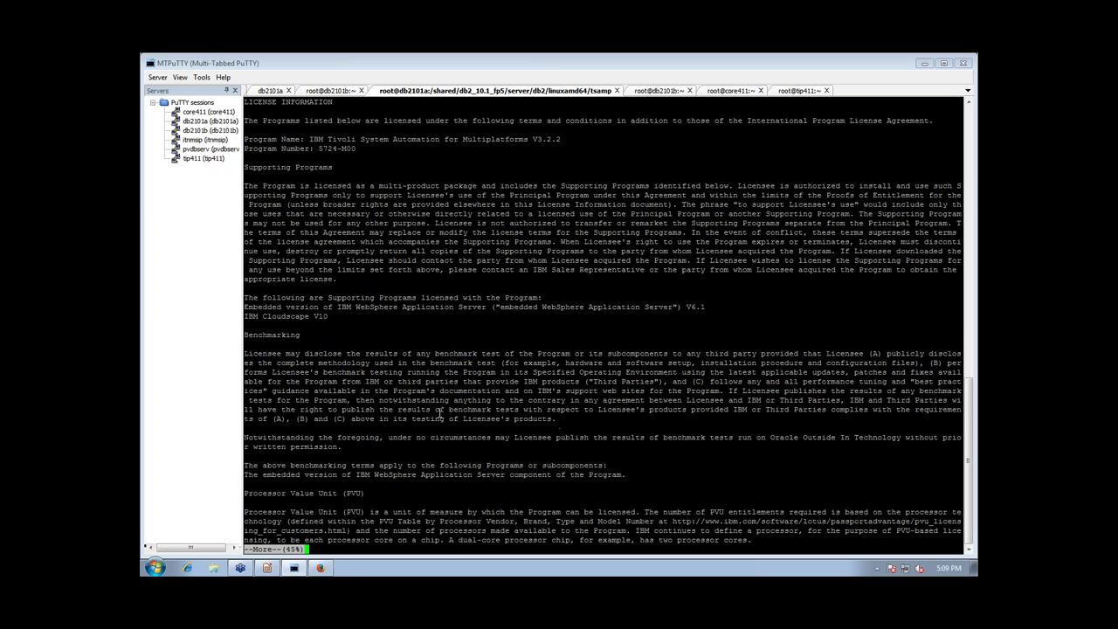
key(space)
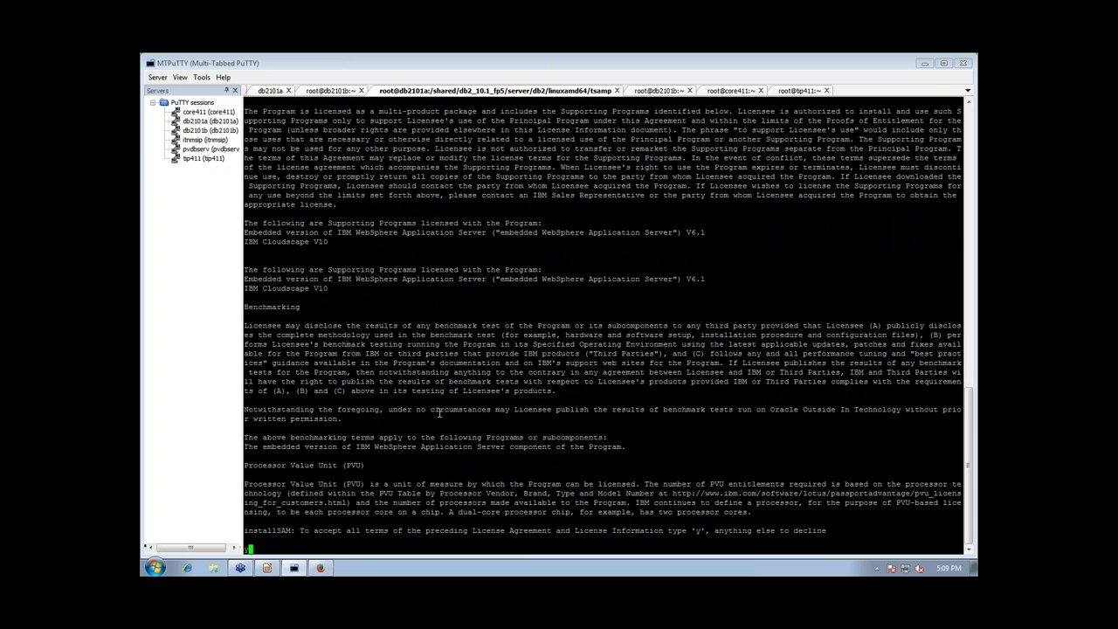
text(y)
key(Return)
On db2101b, run rpm -qa | egrep "sam\.|rsct\." to confirm no SAM/RSCT packages
click(651, 91)
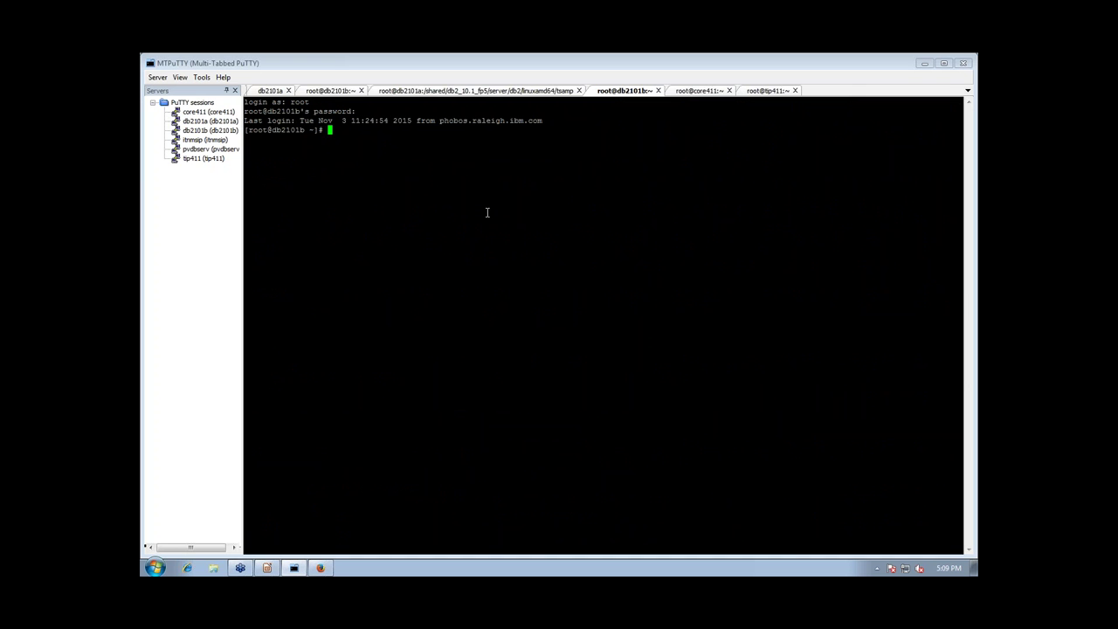
text(rpm -qa | egrep "sam\.|rsct\.")
key(Return)
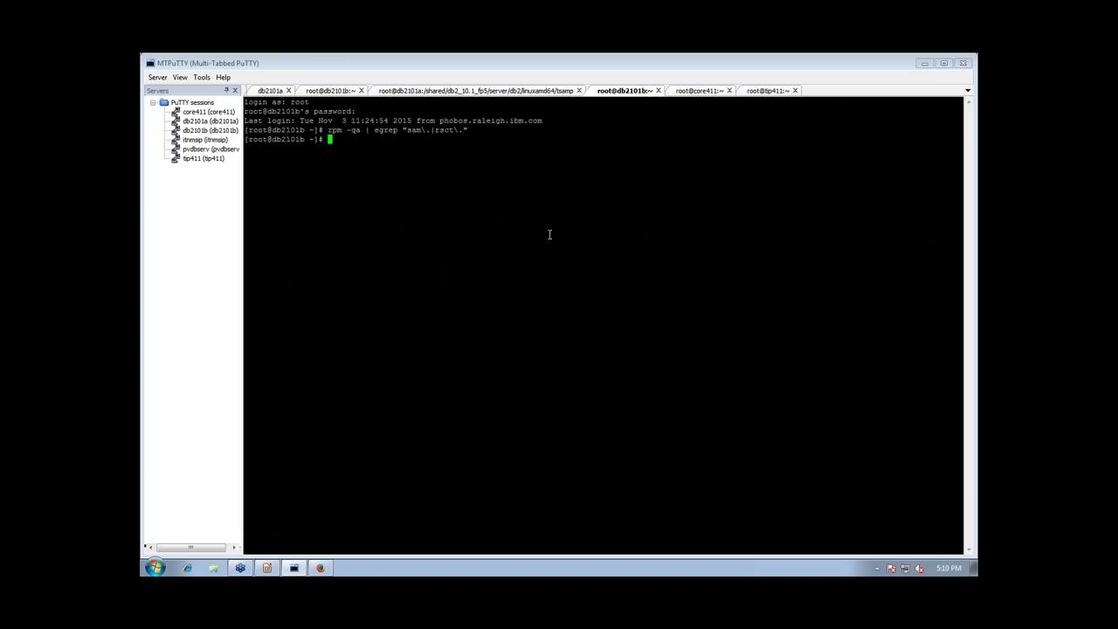
Change into /shared/db2_10.1_fp5/server/db2/linuxamd64/tsamp on db2101b
text(install)
key(BackSpace)
key(BackSpace)
key(BackSpace)
key(BackSpace)
key(BackSpace)
key(BackSpace)
key(BackSpace)
text(cd /shared/db2_10.1_fp5/s)
key(Tab)
text(db2/l)
key(Tab)
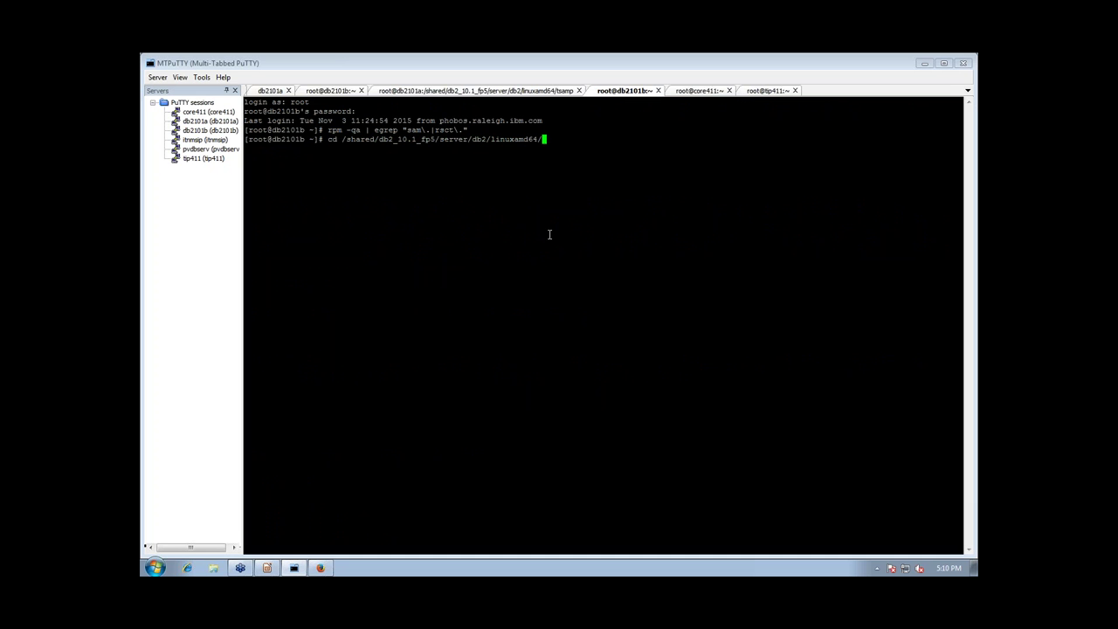
text(tsam)
key(Tab)
key(Return)
Launch ./installSAM on db2101b
text(./)
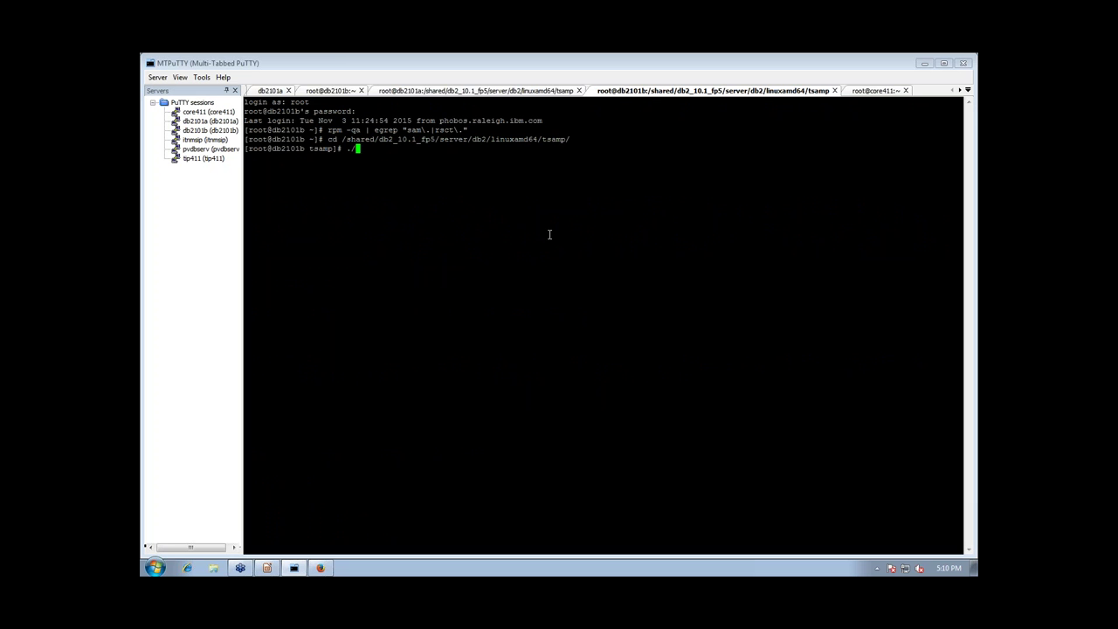
text(installSAM)
key(BackSpace)
key(BackSpace)
key(BackSpace)
text(SAM)
key(Return)
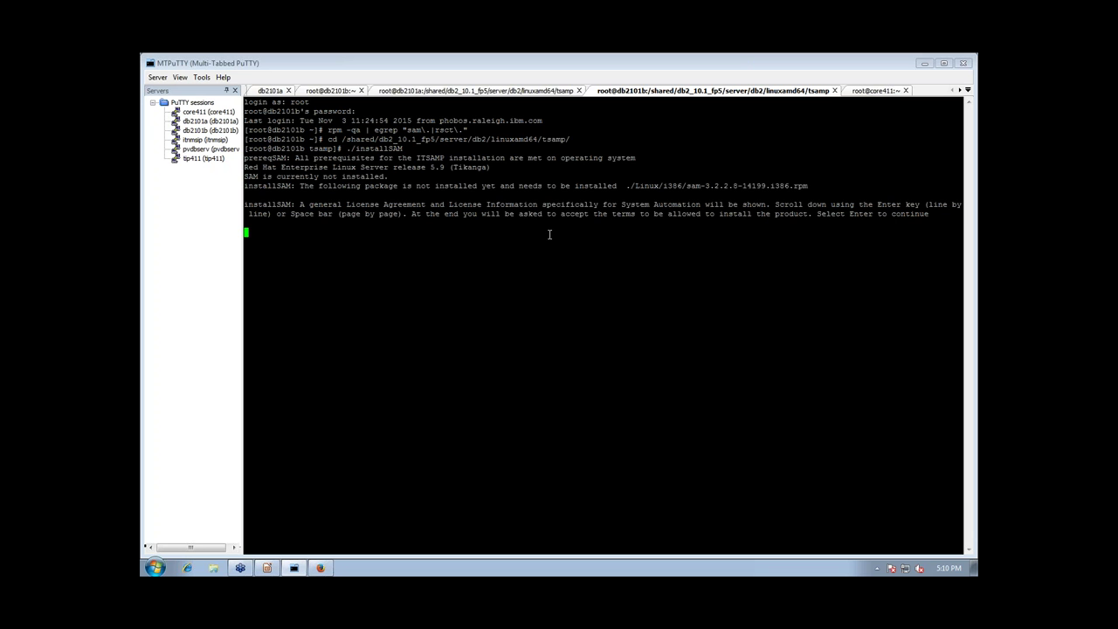
Accept the license on db2101b with y, check db2101a's install progress, then show Impress
key(Return)
key(space)
key(space)
key(space)
key(space)
key(space)
key(space)
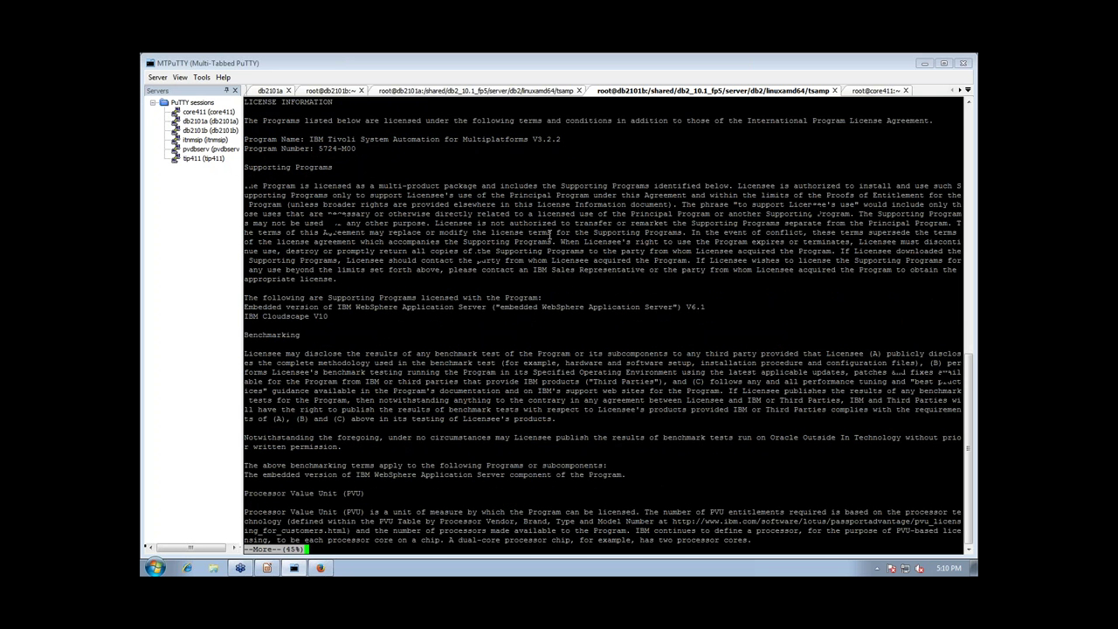
text(y)
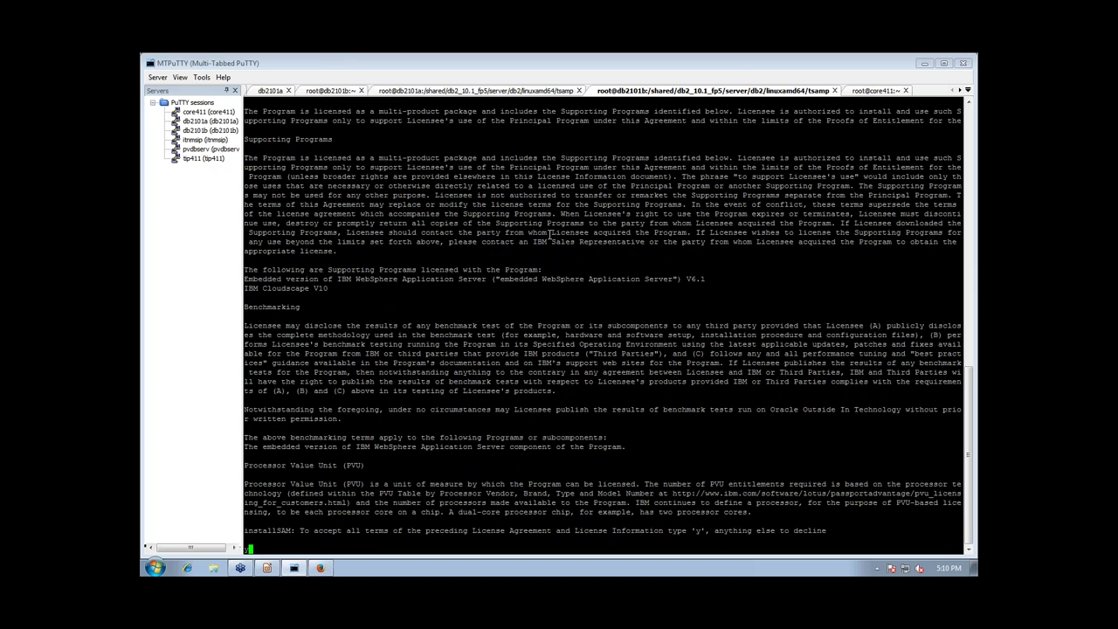
key(Return)
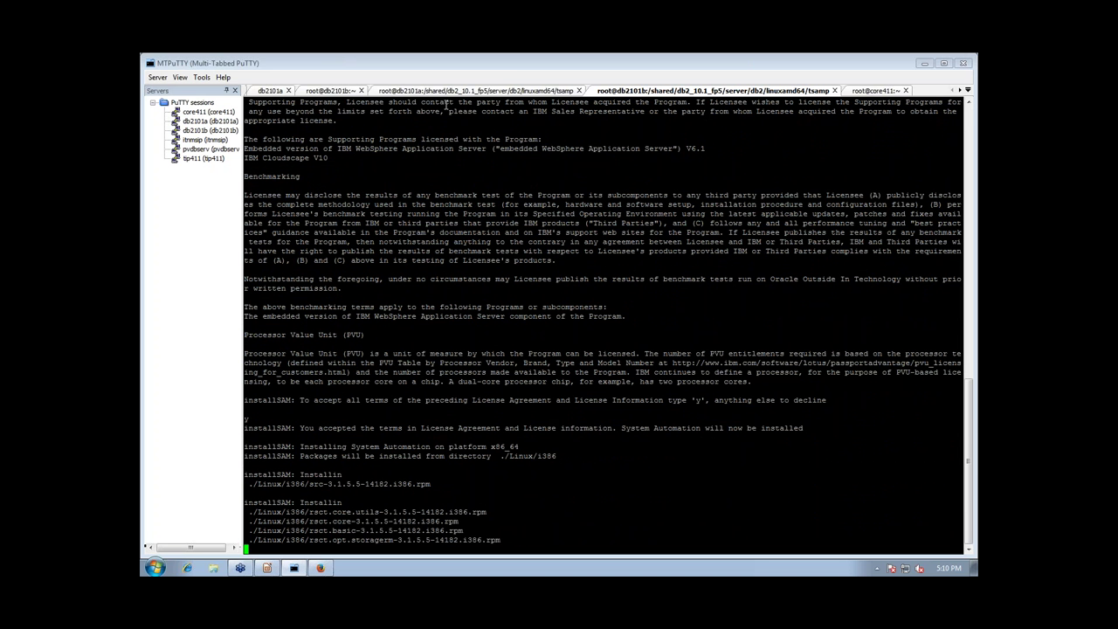
click(441, 91)
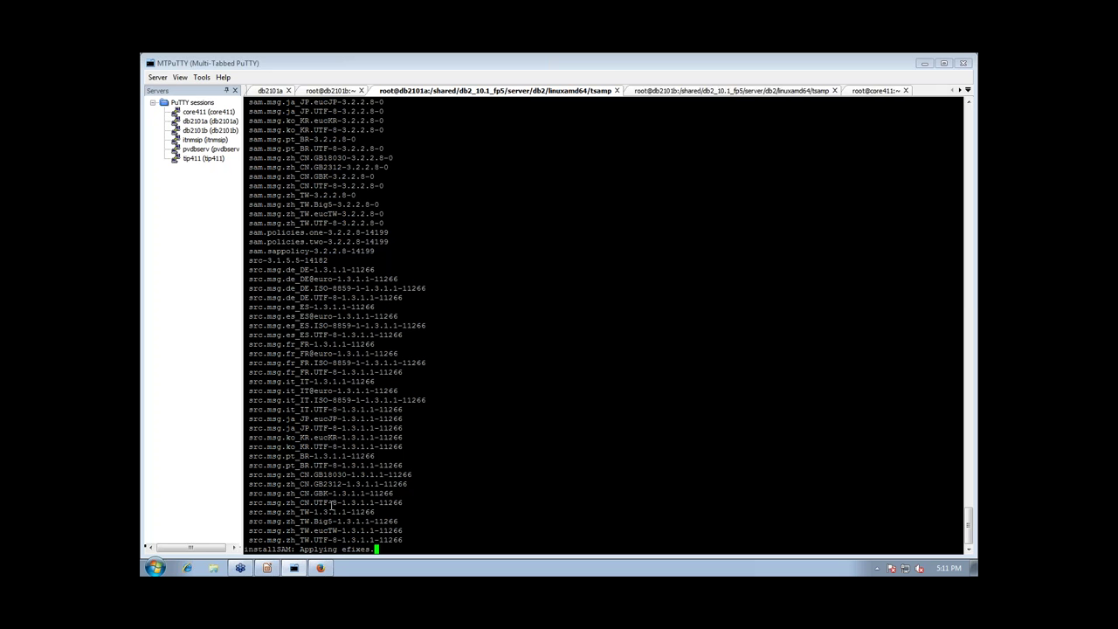
click(269, 570)
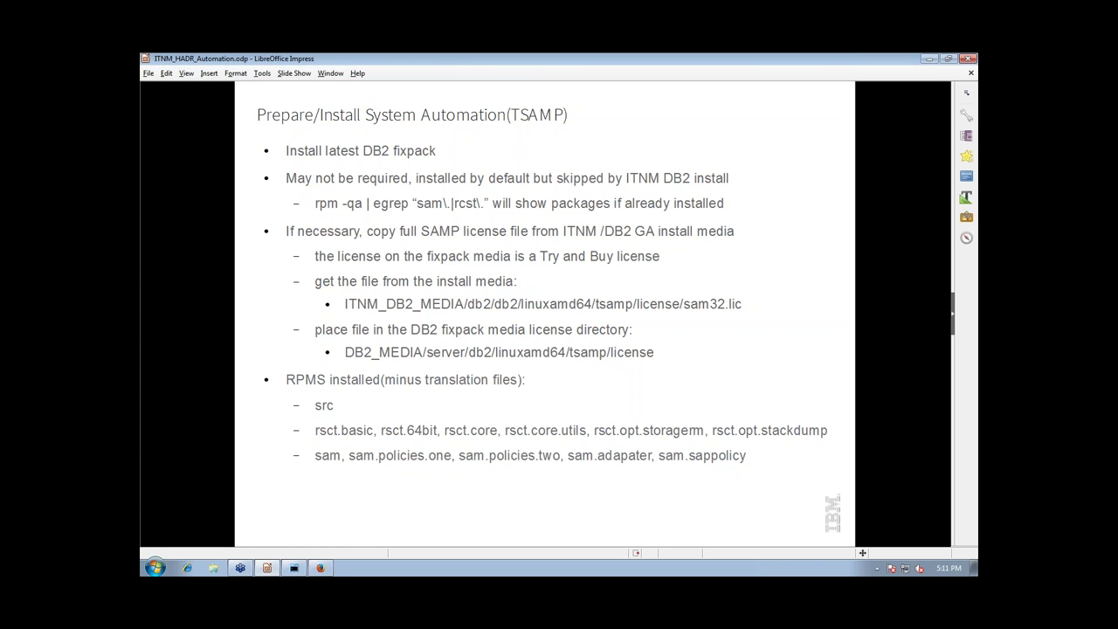
Advance to the 'Prepare system for Automation' slide and return to the db2101a terminal
key(Page_Down)
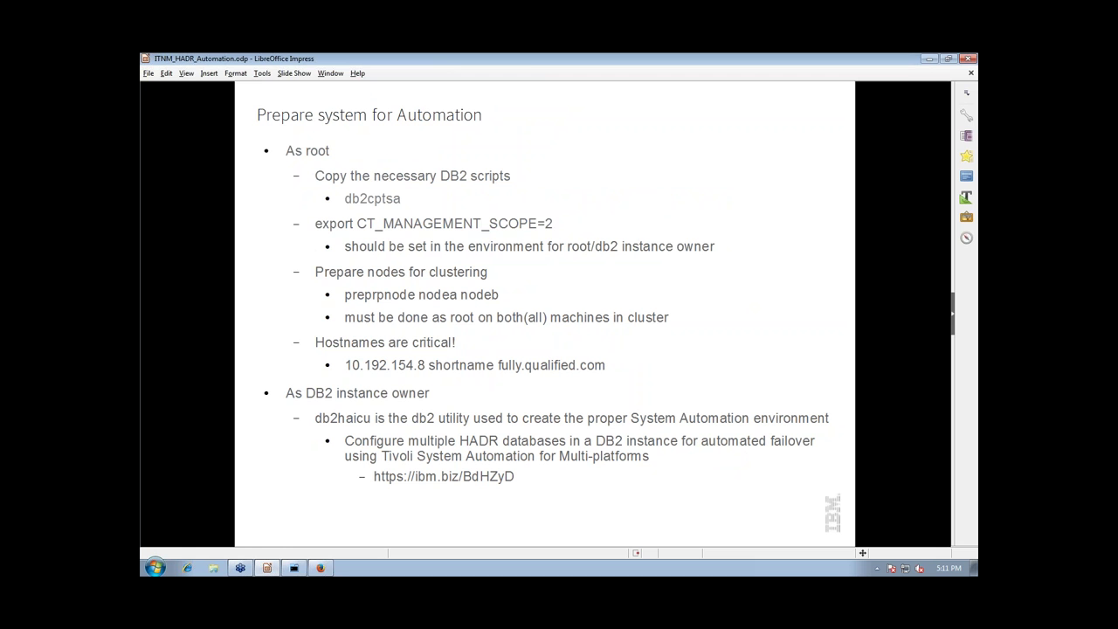
click(294, 569)
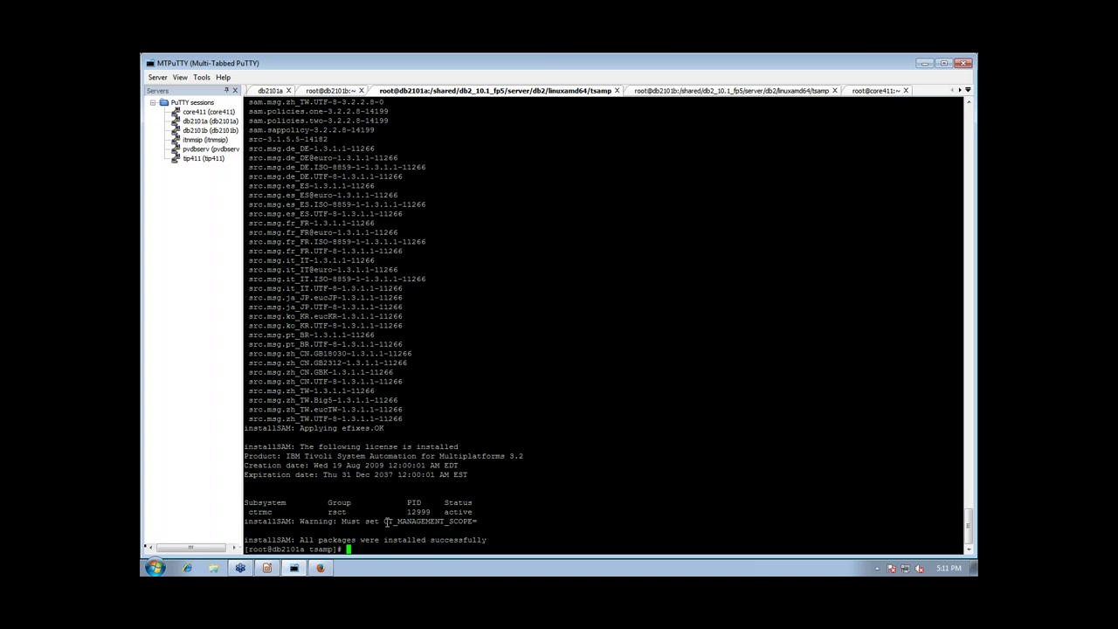
On db2101a, export CT_MANAGEMENT_SCOPE=2, pasting the variable name from the installer warning
drag(380, 521, 478, 521)
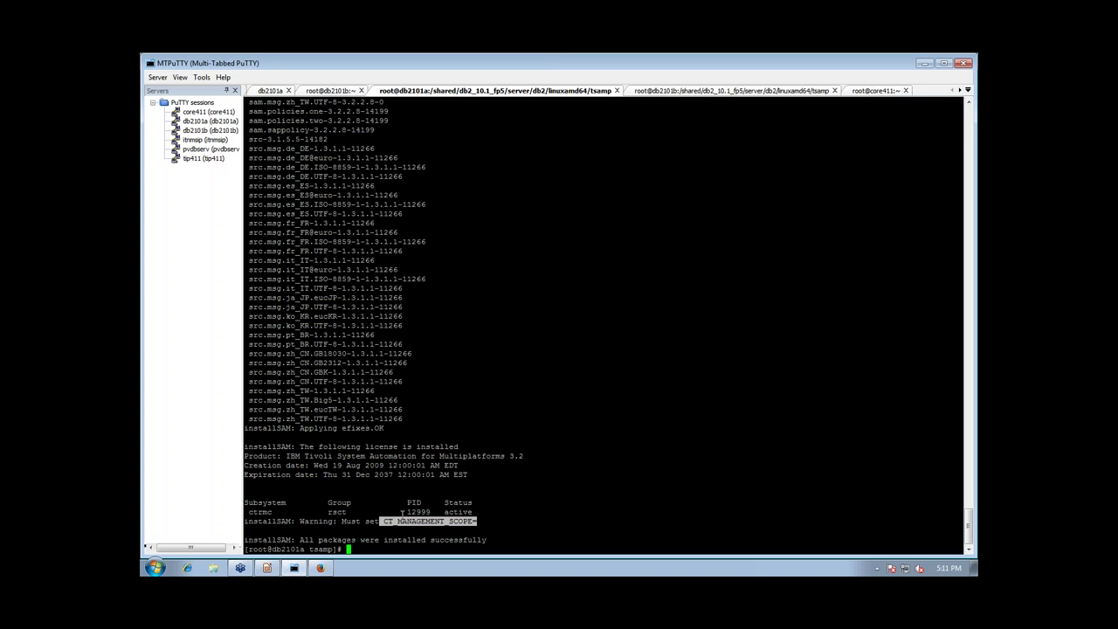
mouse_move(380, 520)
mouse_down()
mouse_move(477, 522)
mouse_move(383, 521)
mouse_up()
key(ctrl+c)
click(476, 521)
text(export)
drag(497, 355, 516, 505)
click(392, 520)
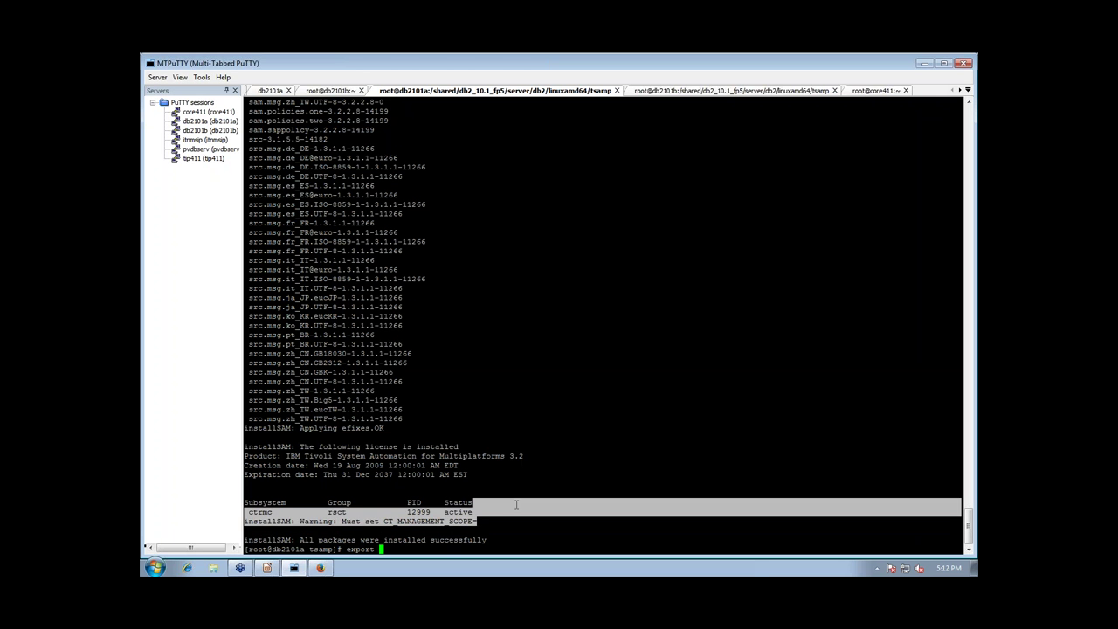
click(406, 524)
drag(381, 522, 475, 522)
right_click(529, 506)
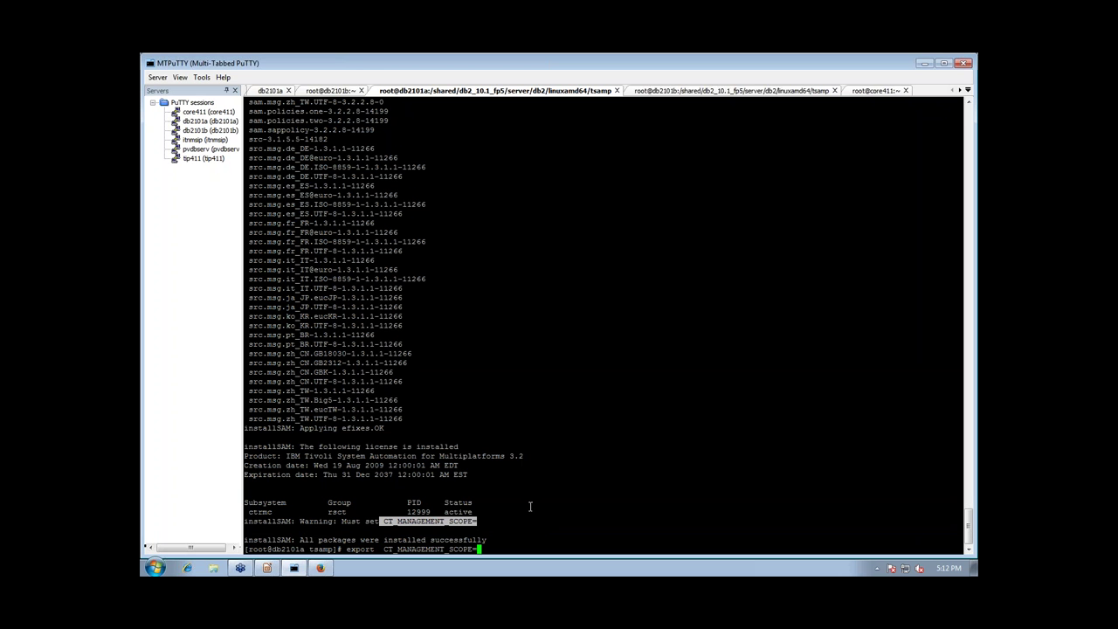
text(2)
key(Return)
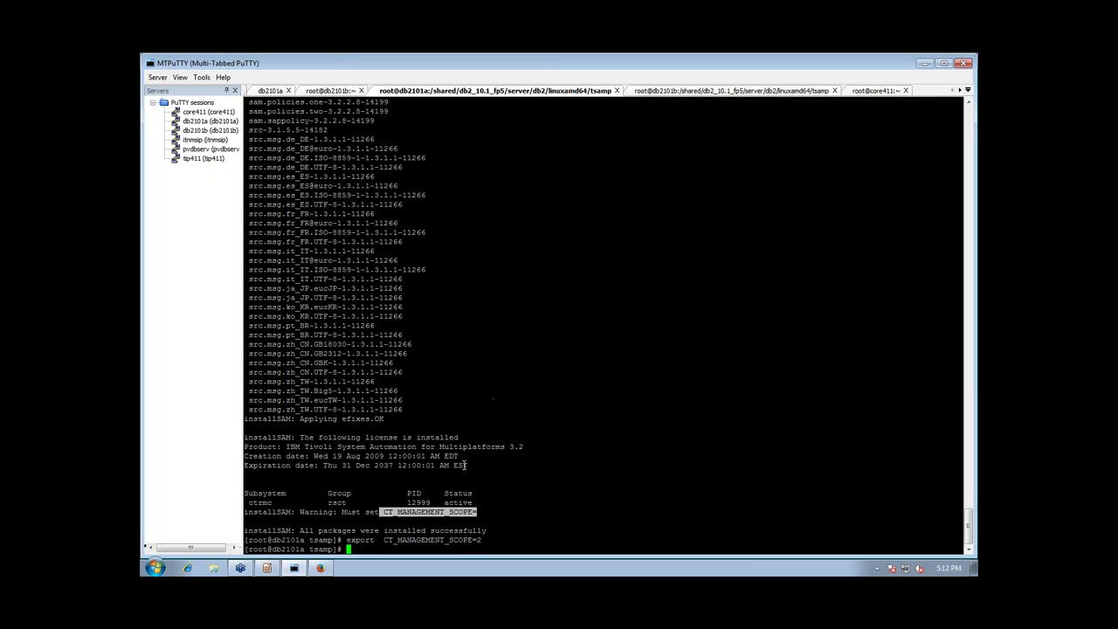
Paste and run the same export on db2101b, then return to the Impress slide
drag(346, 540, 481, 540)
key(ctrl+c)
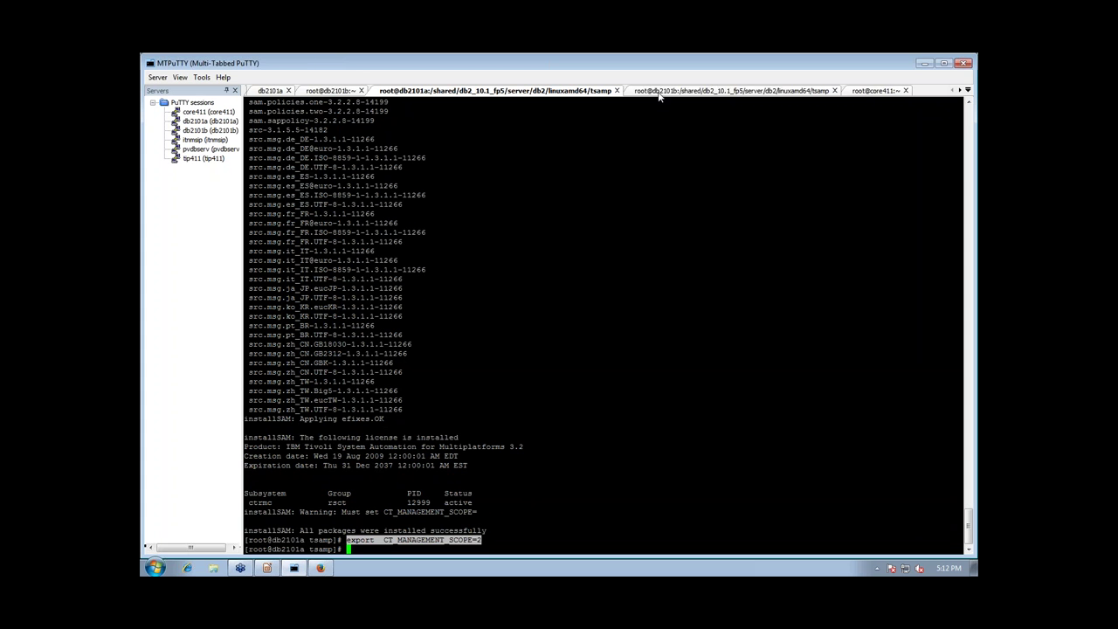
click(661, 91)
right_click(489, 314)
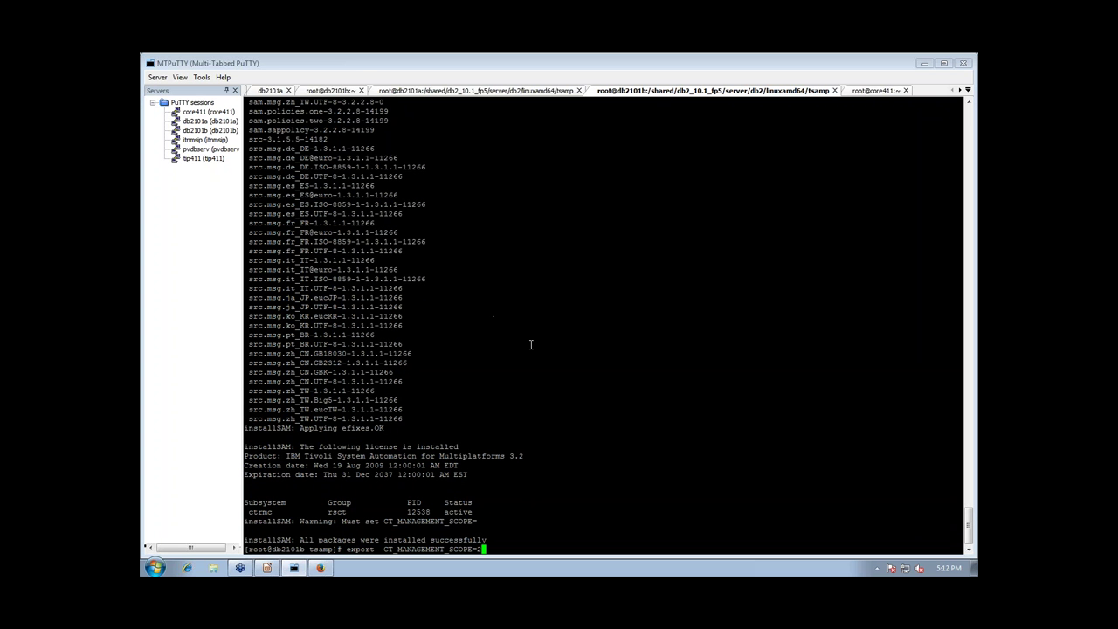
key(Return)
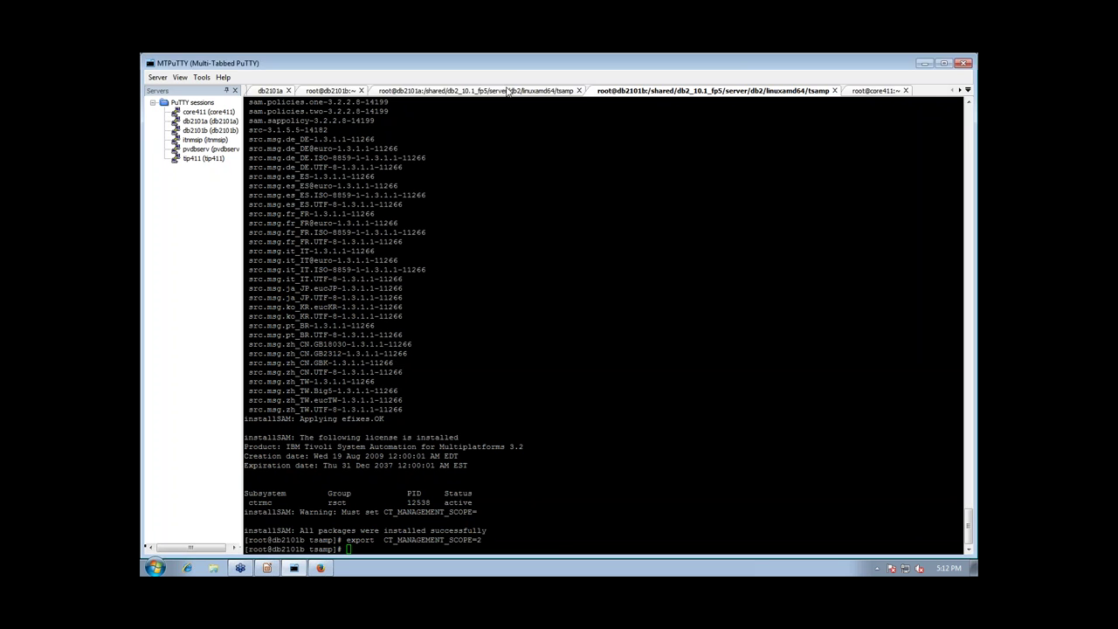
click(267, 568)
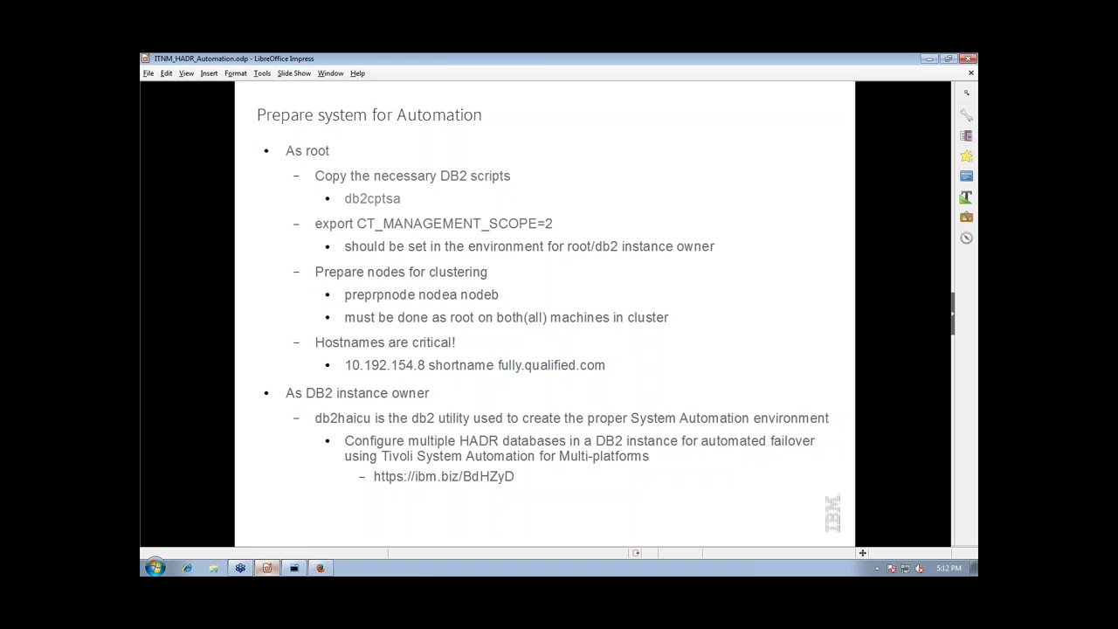
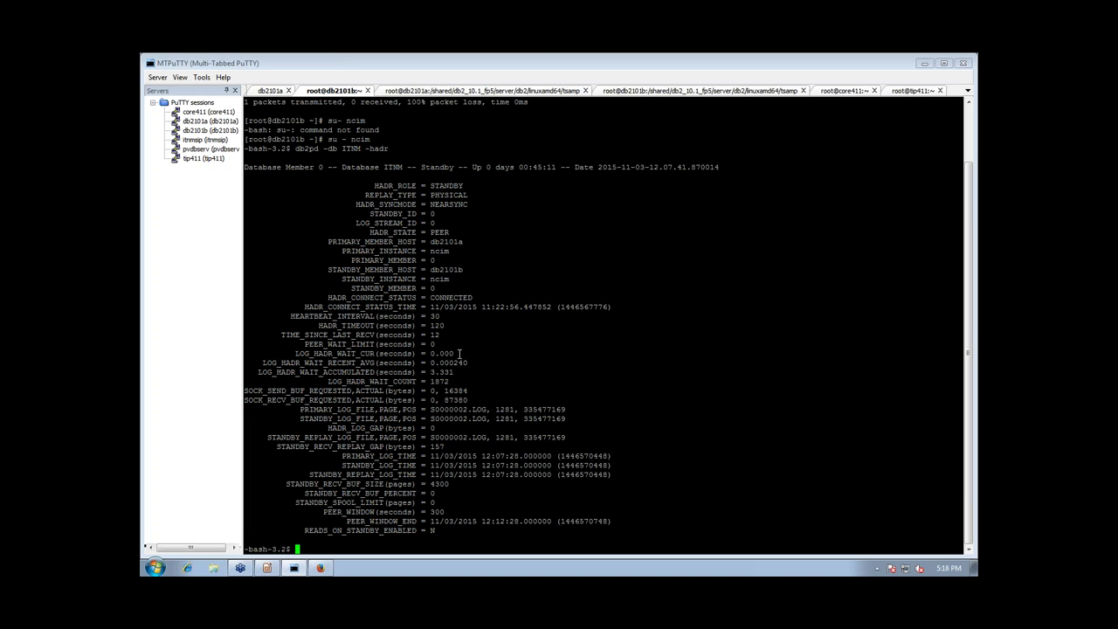
Paste and run /opt/IBM/tivoli/netcool/platform/linux2x86/db2/bin/db2haicu at the db2101b bash prompt
right_click(541, 353)
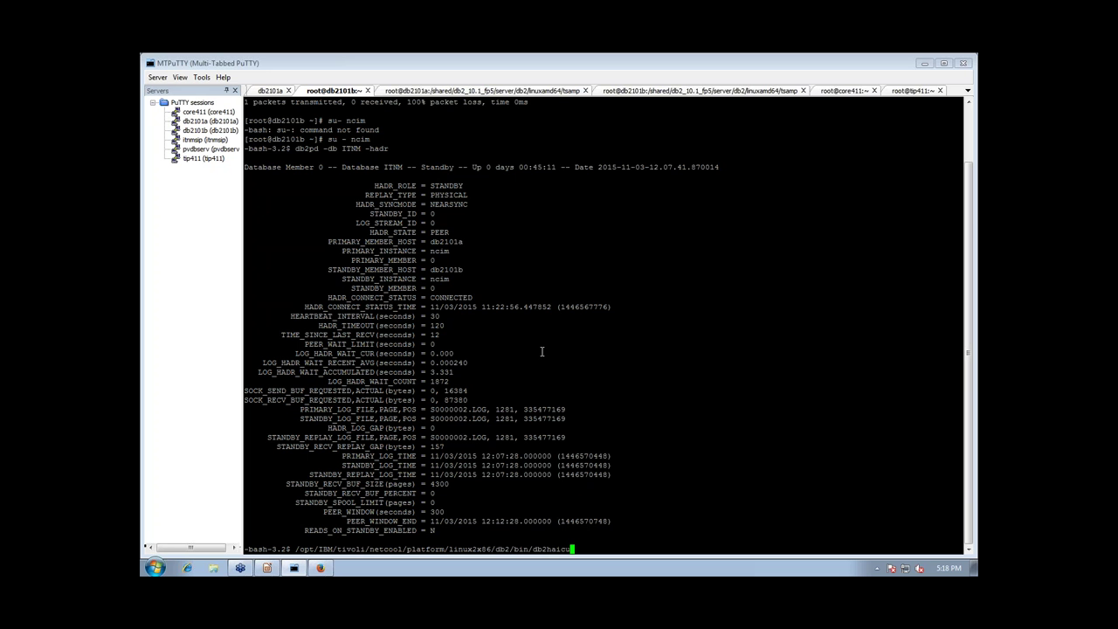
key(Return)
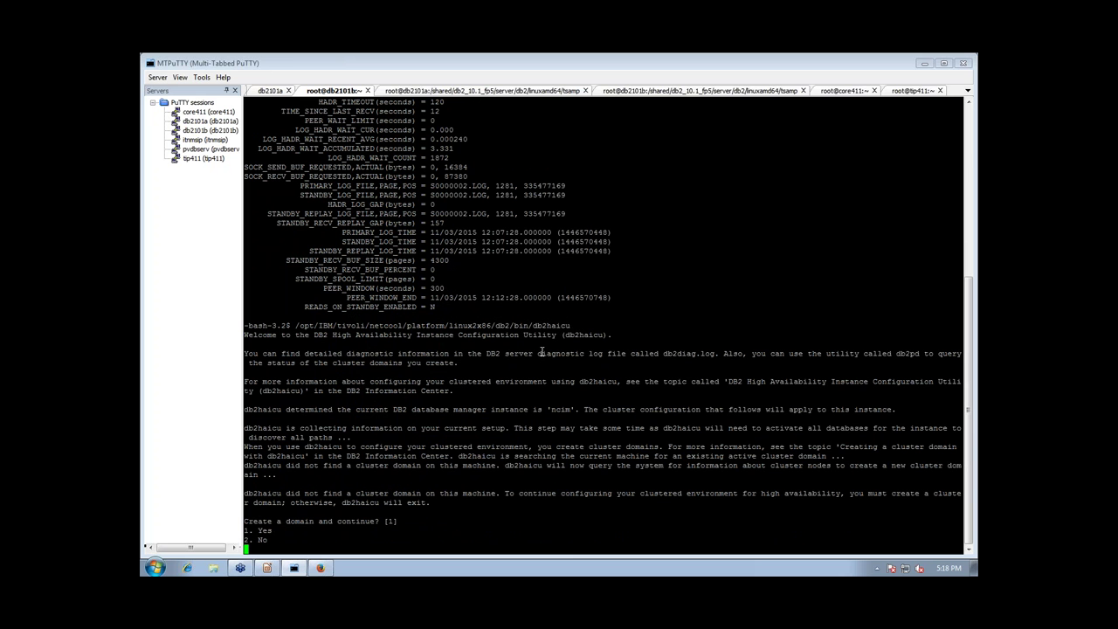
Create cluster domain ITNM_HADR with two nodes, db2101b and db2101a, and confirm creation now
text(1)
key(Return)
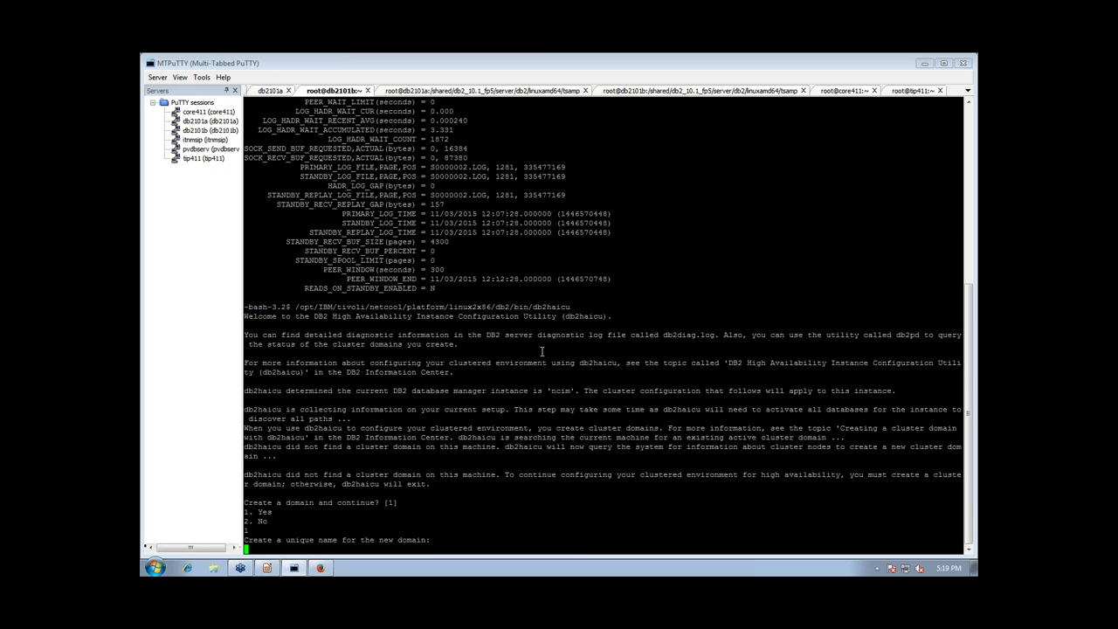
text(ITNM_HADR)
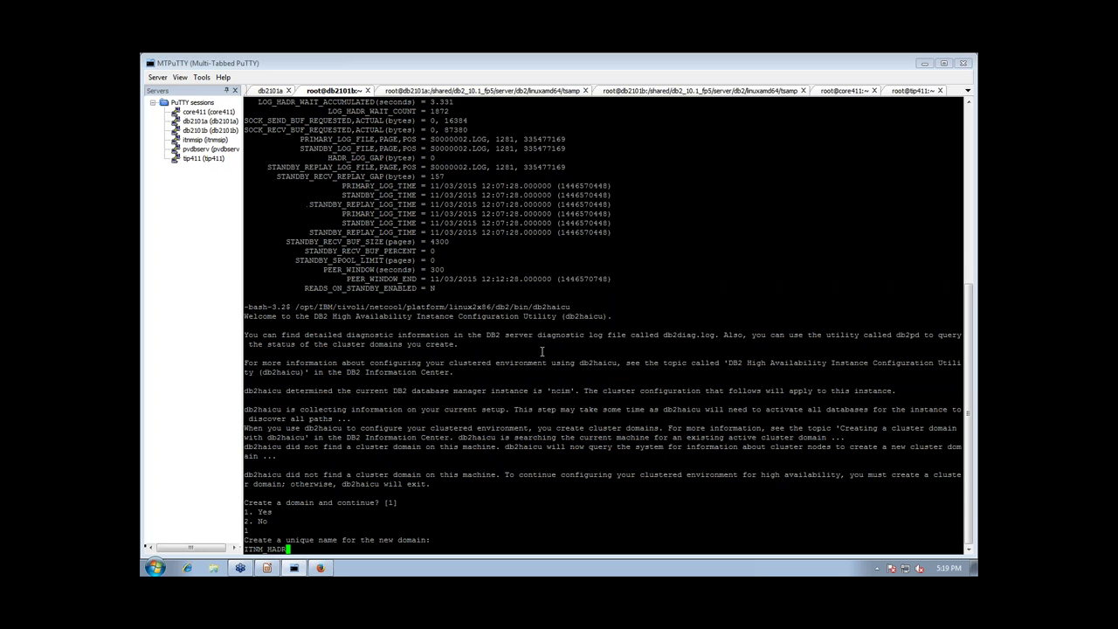
key(Return)
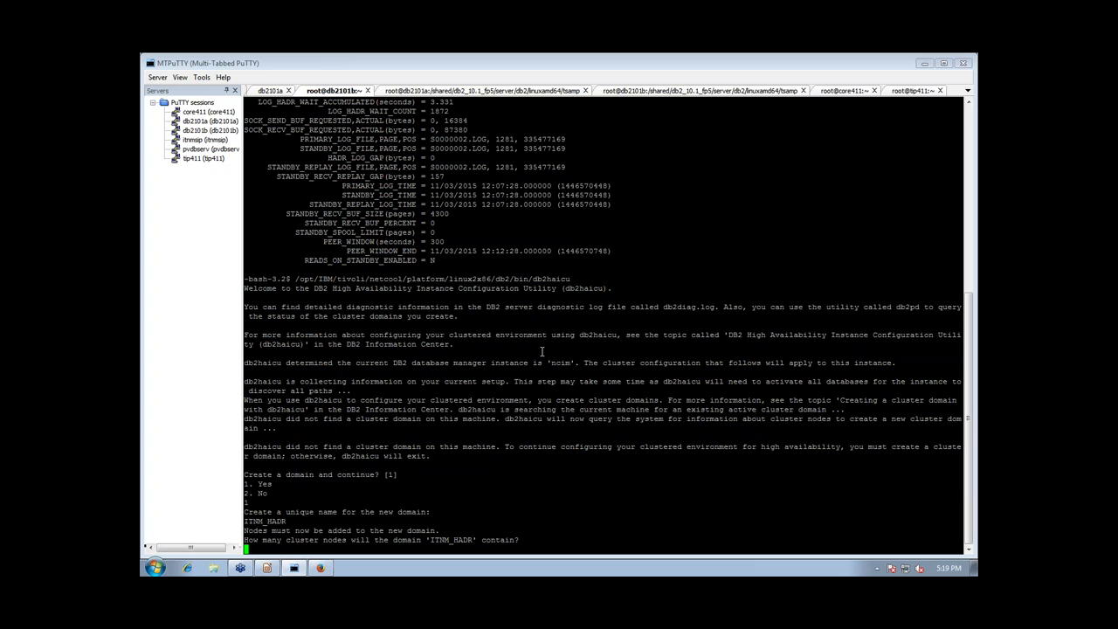
text(2)
key(Return)
text(db210)
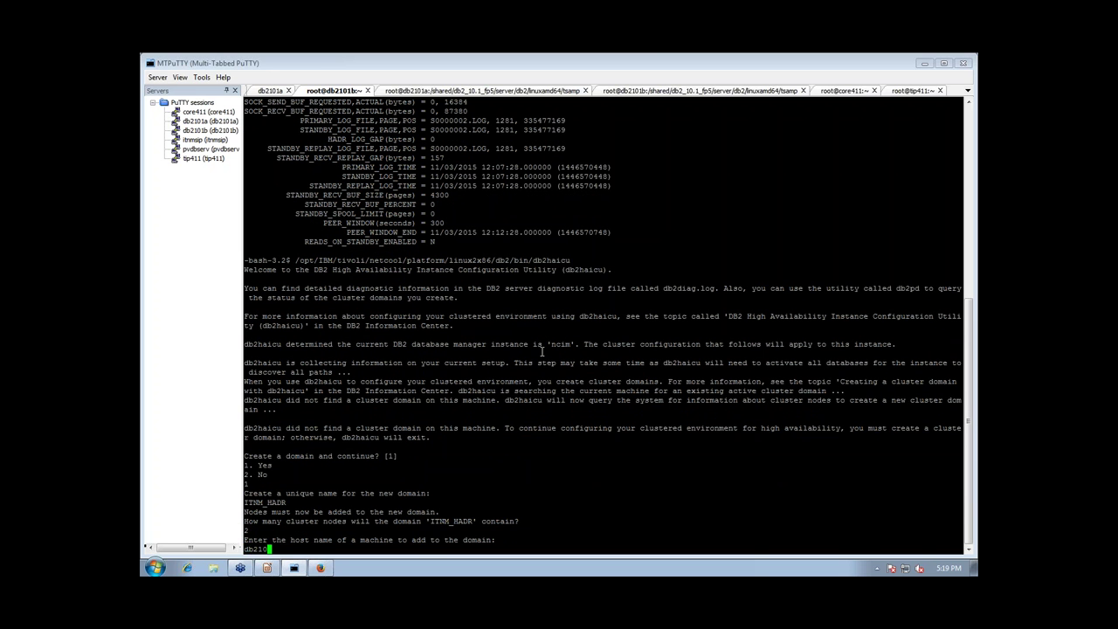
text(1b)
key(Return)
text(db210)
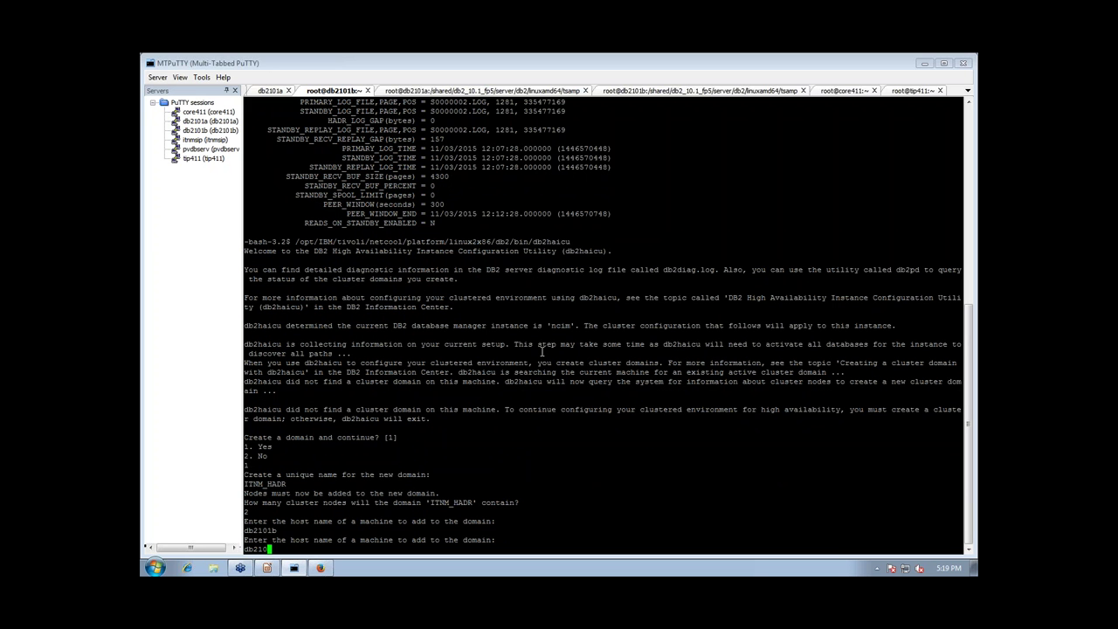
text(1a)
key(Return)
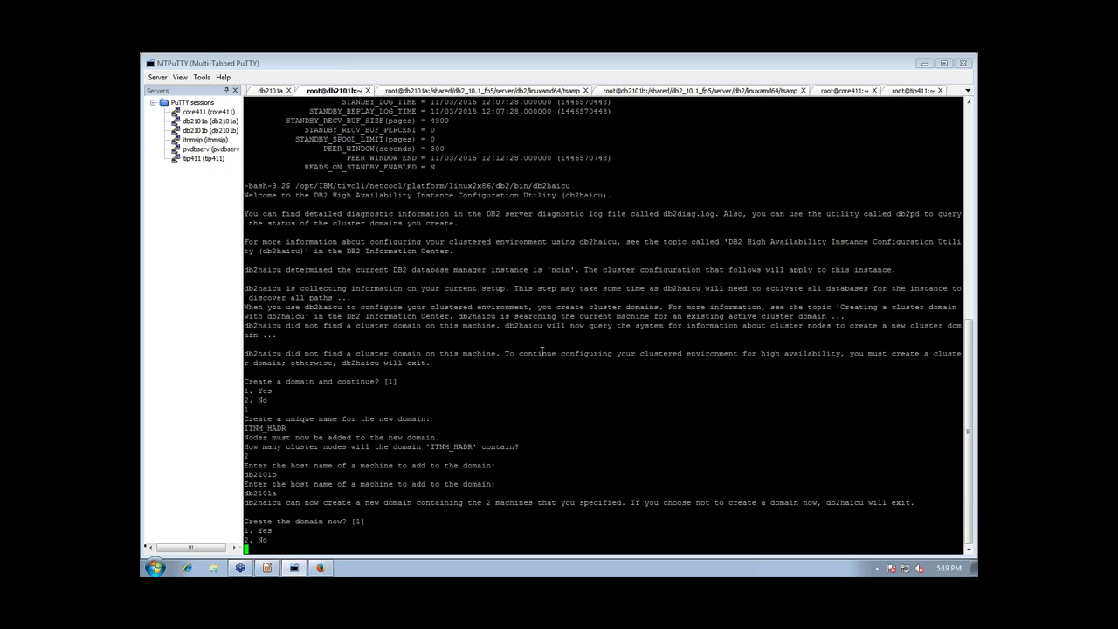
text(1)
key(Return)
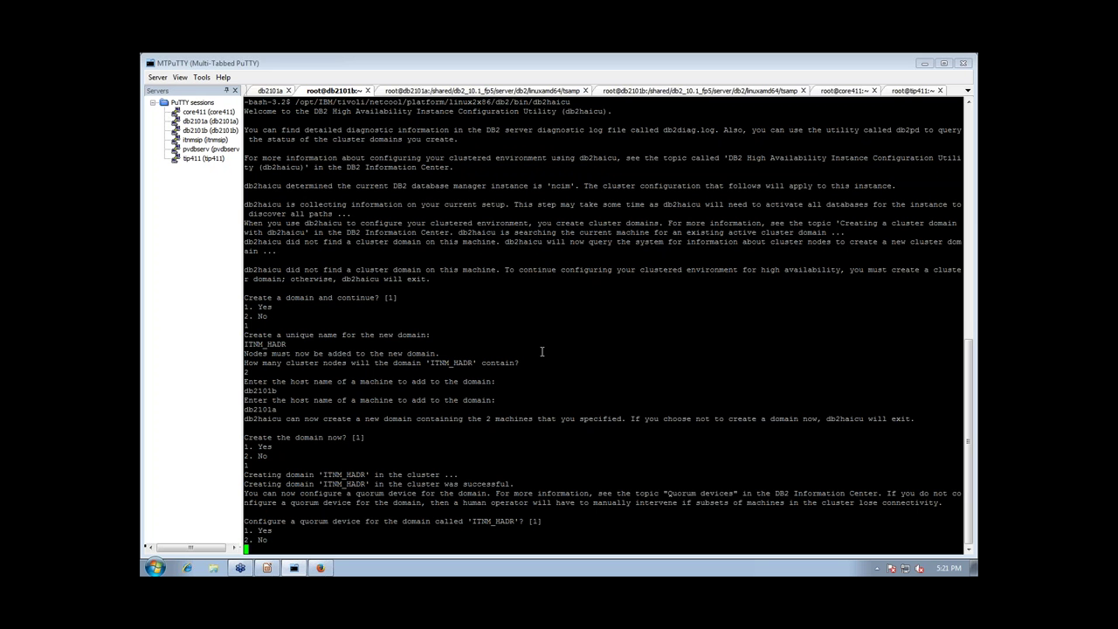
Configure a Network Quorum device at address 10.192.154.1, fixing the mistyped address first
text(1)
key(Return)
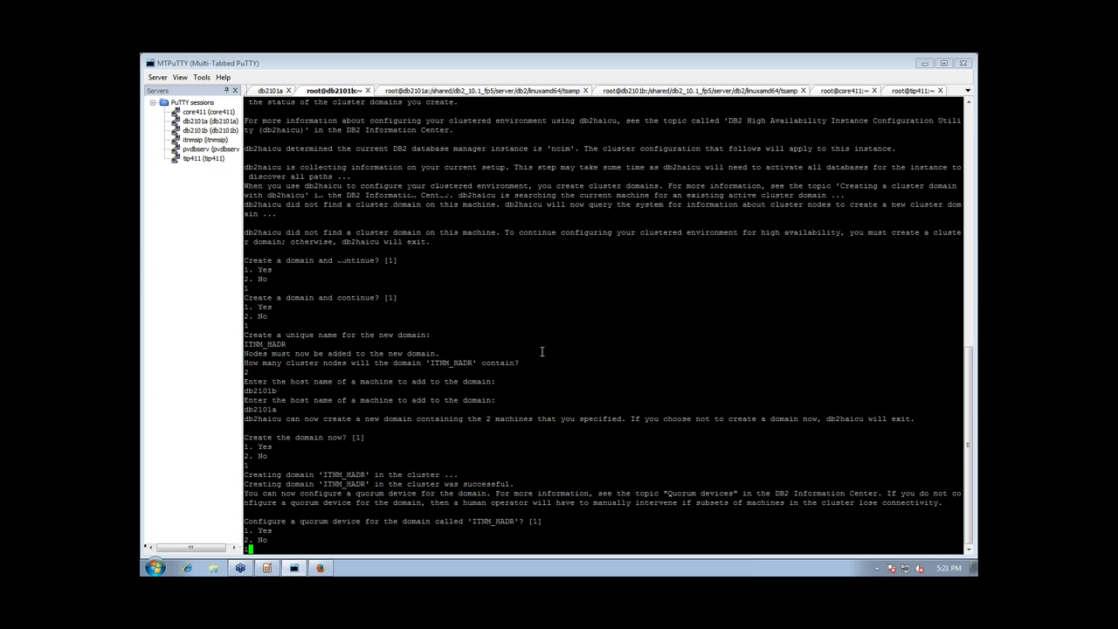
text(1)
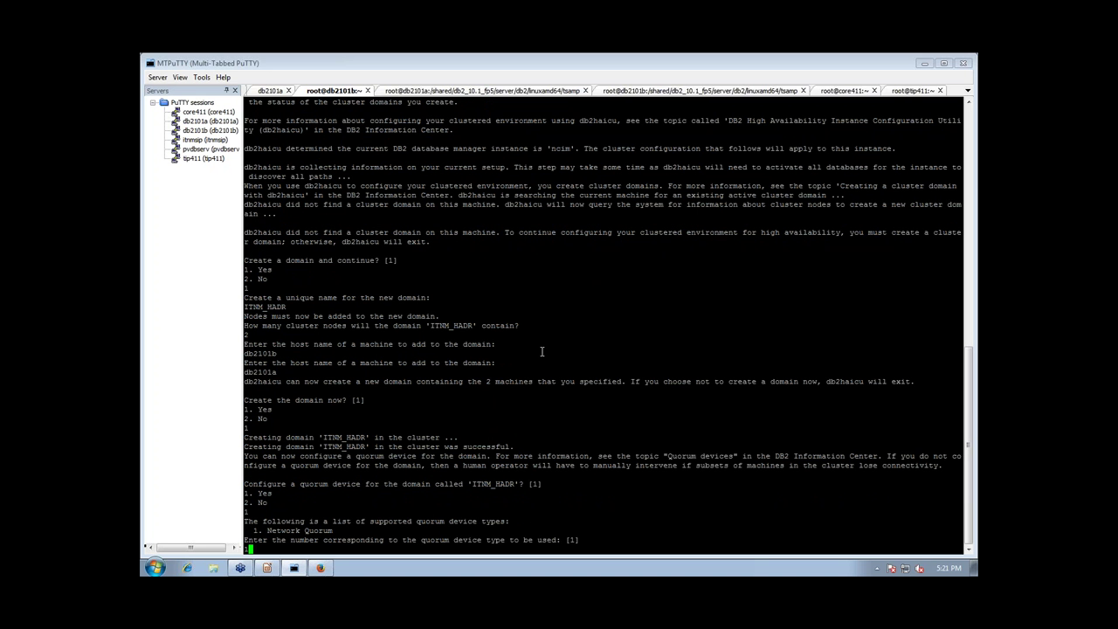
key(Return)
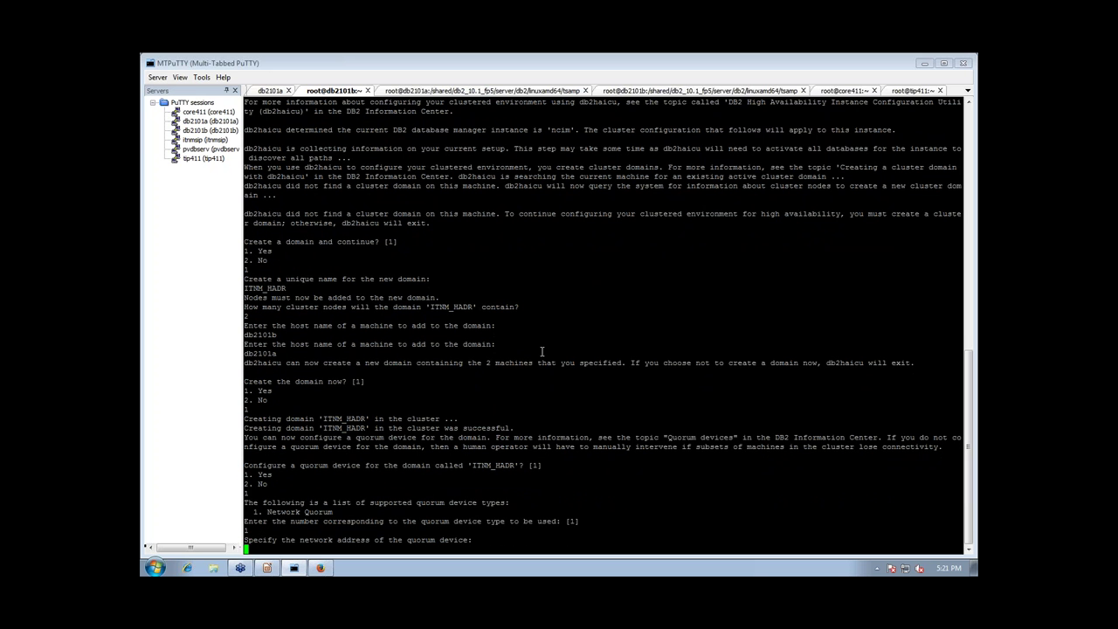
text(10.192.154.1)
key(Return)
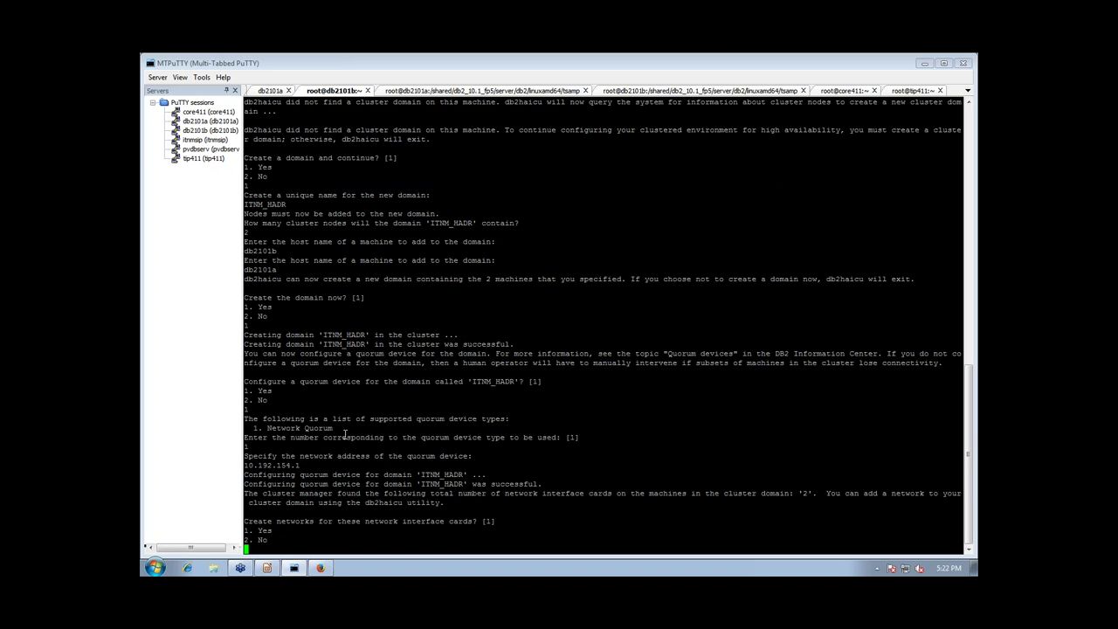
Create networks and put db2101b's eth0 on the new public network db2_public_network_0
text(1)
key(Return)
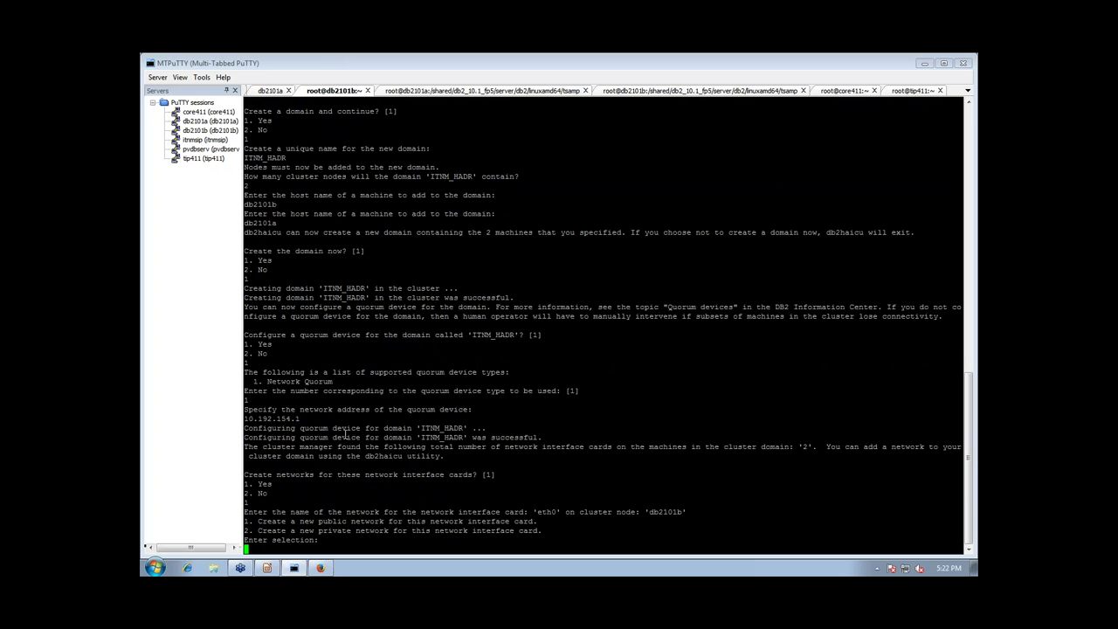
text(1)
key(Return)
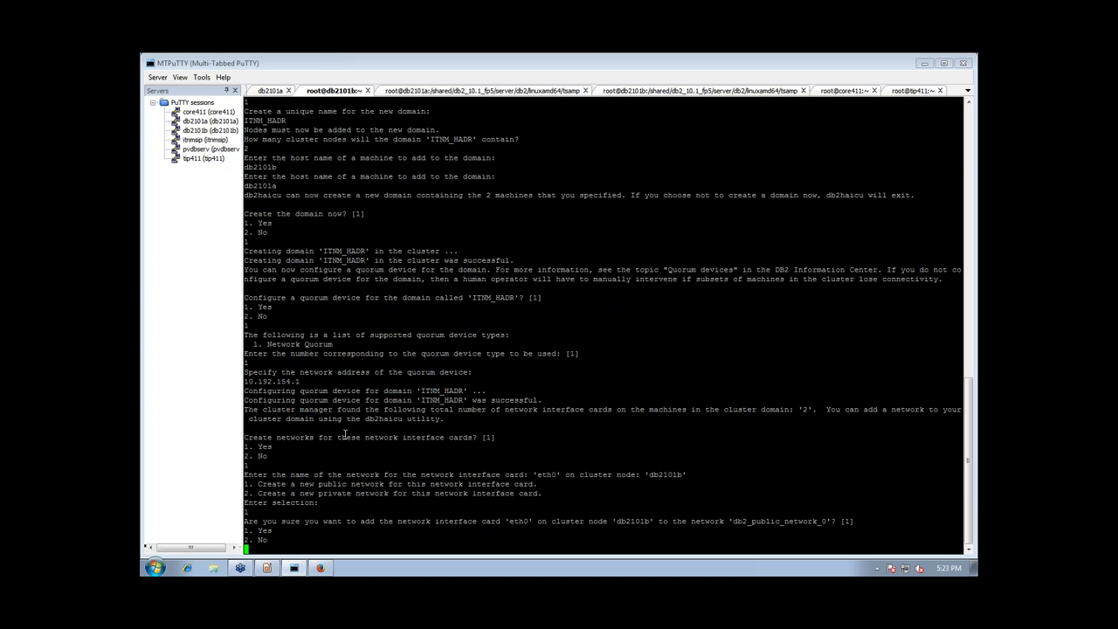
text(1)
key(Return)
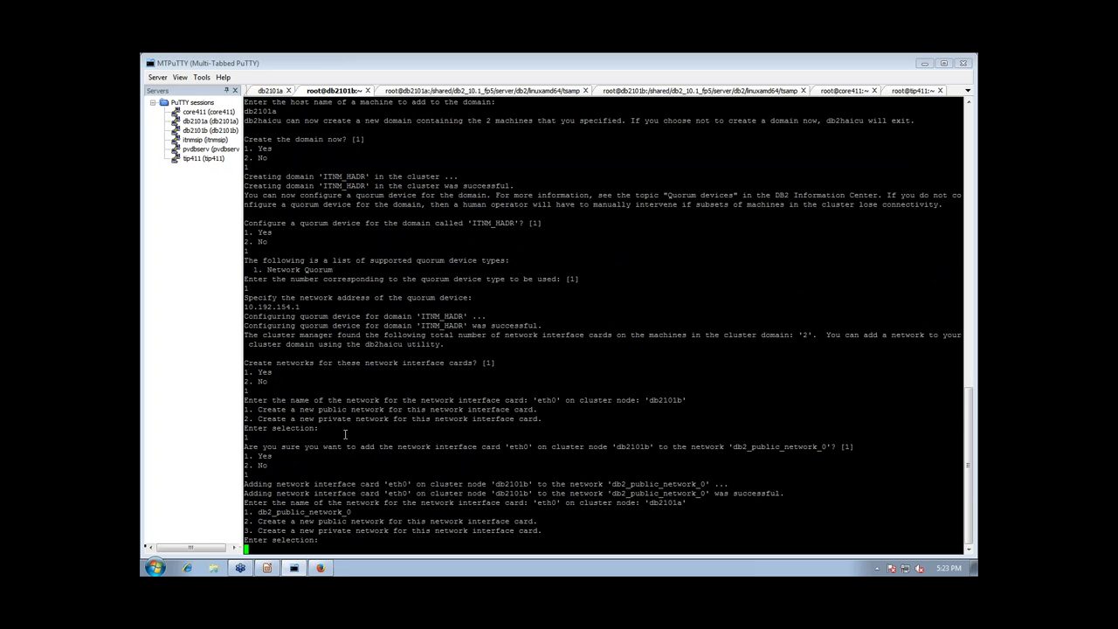
Add db2101a's eth0 to db2_public_network_0 as well
text(1)
key(Return)
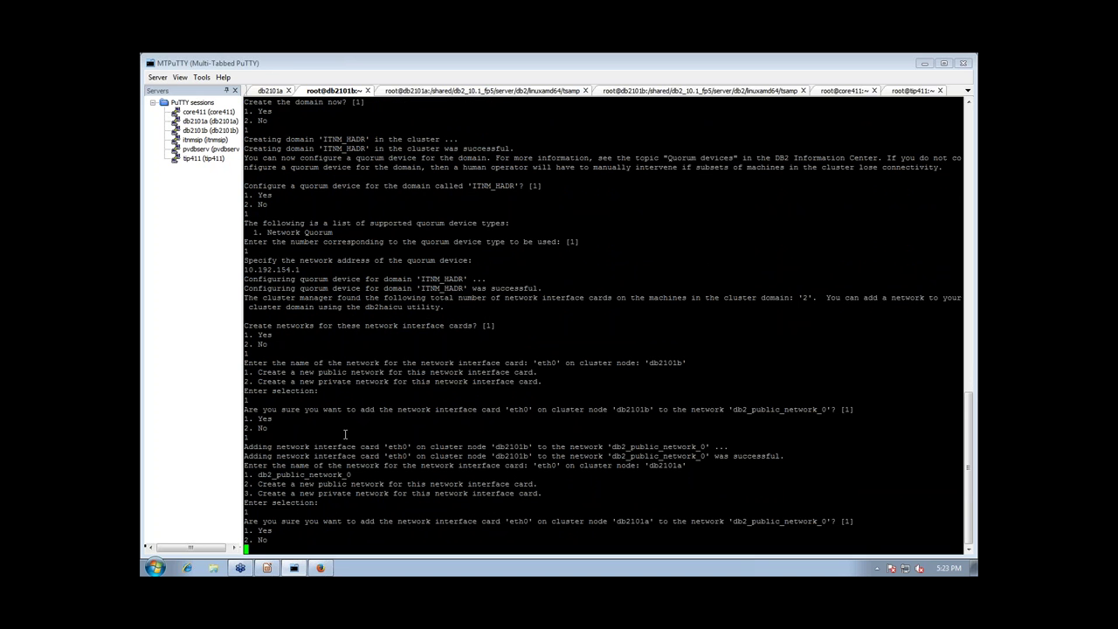
text(1)
key(Return)
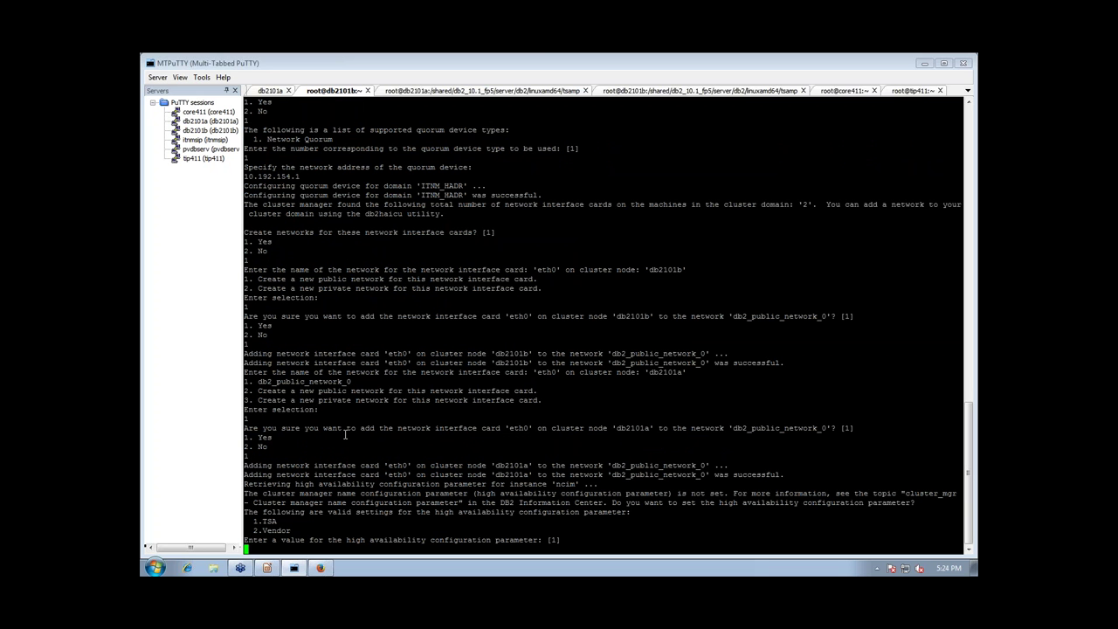
Set the high availability parameter to TSA and answer 2 to skip HADR failover validation
text(11)
key(Return)
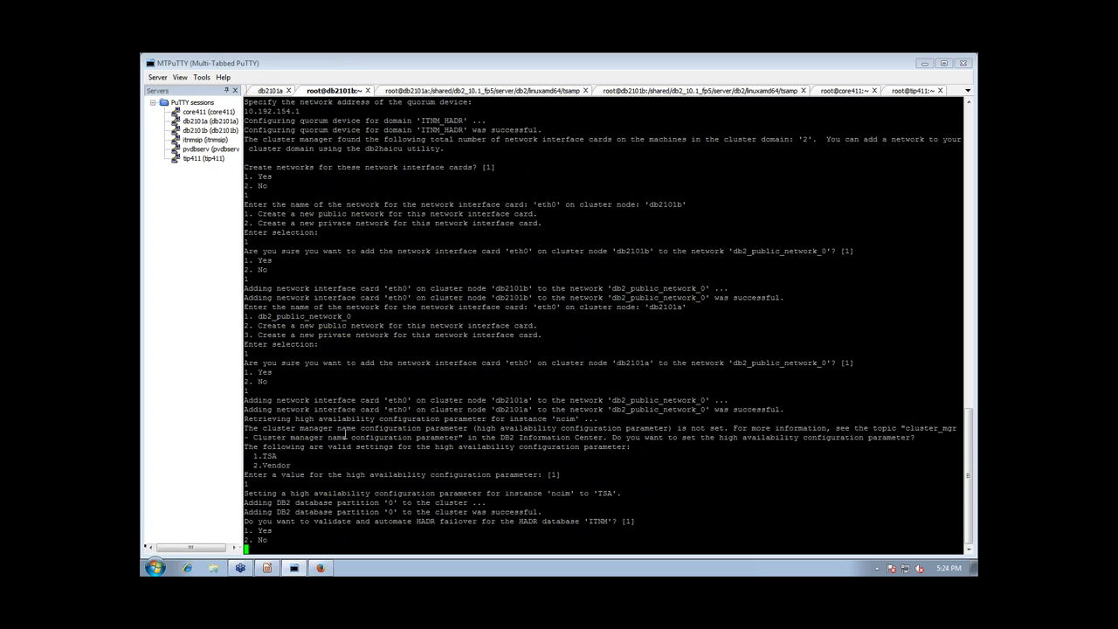
text(2)
key(Return)
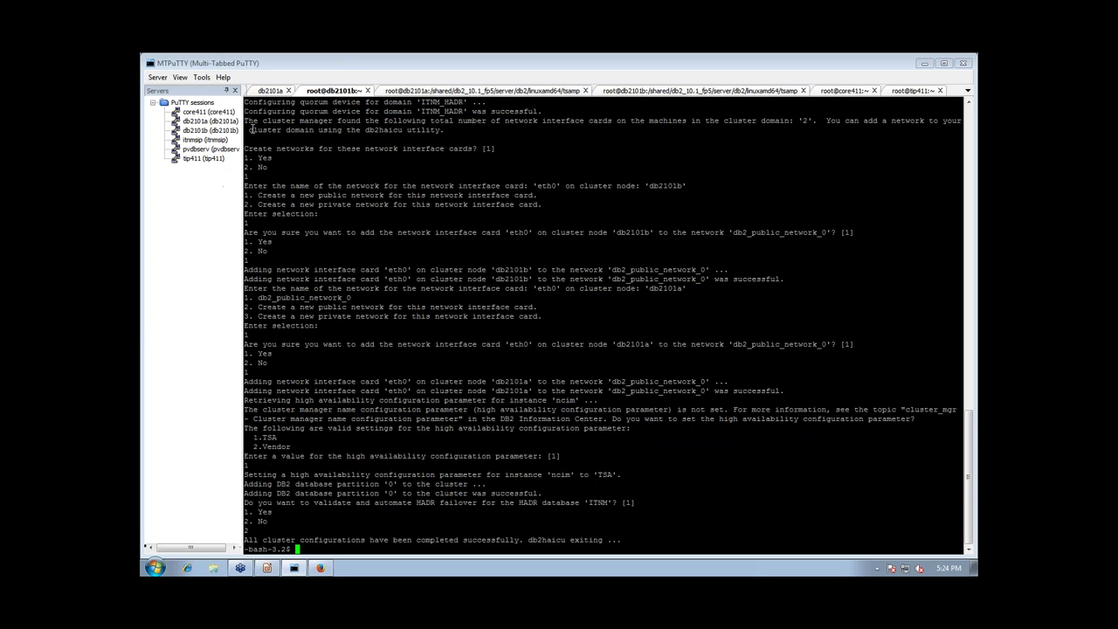
click(269, 90)
Copy the db2haicu command path from the db2101b session and run it on db2101a
click(269, 90)
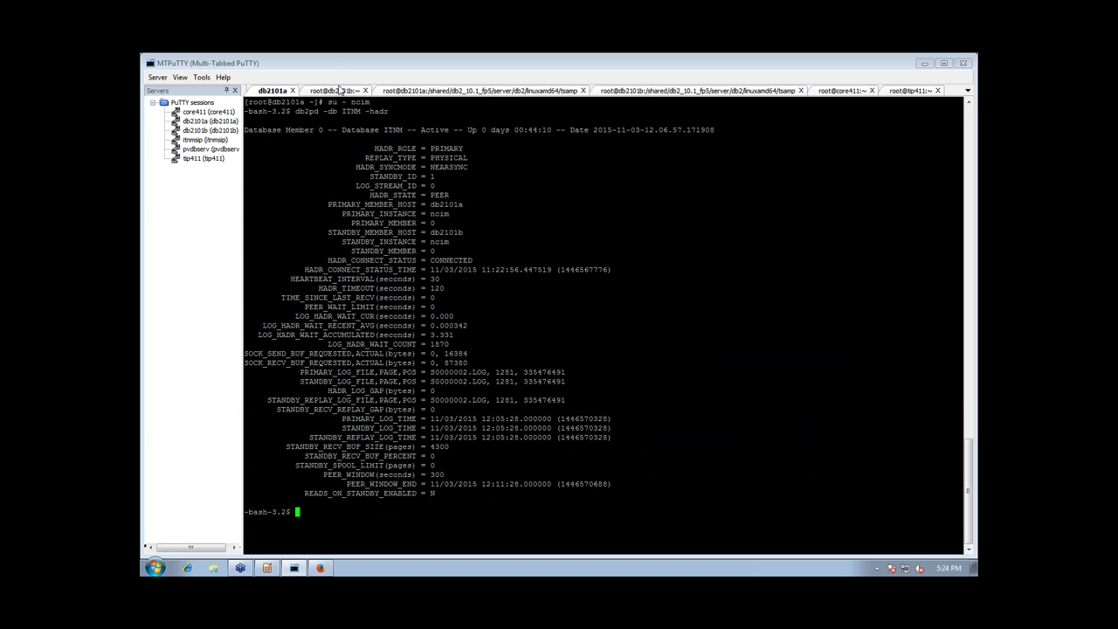
click(341, 90)
scroll(434, 294, up, 10)
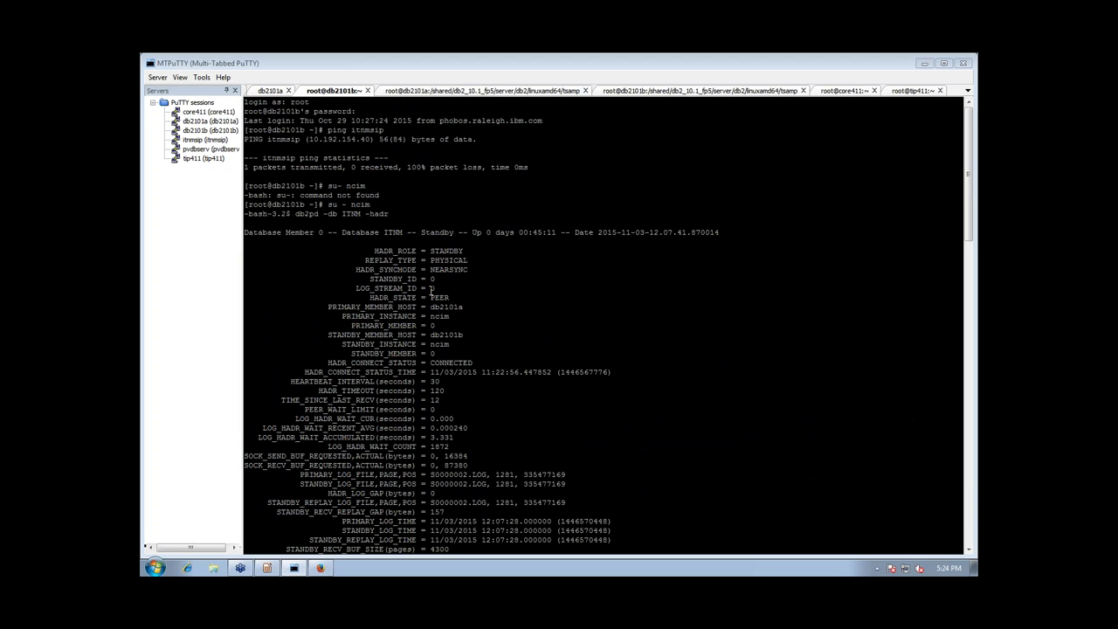
scroll(430, 290, down, 8)
scroll(431, 289, down, 15)
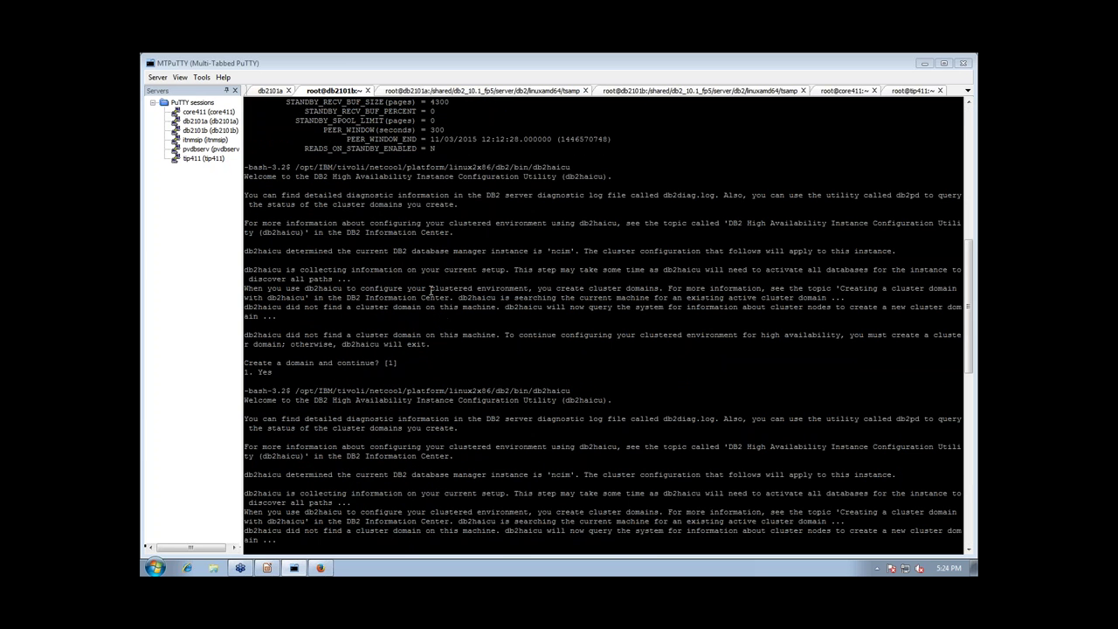
scroll(430, 288, up, 10)
scroll(430, 289, down, 8)
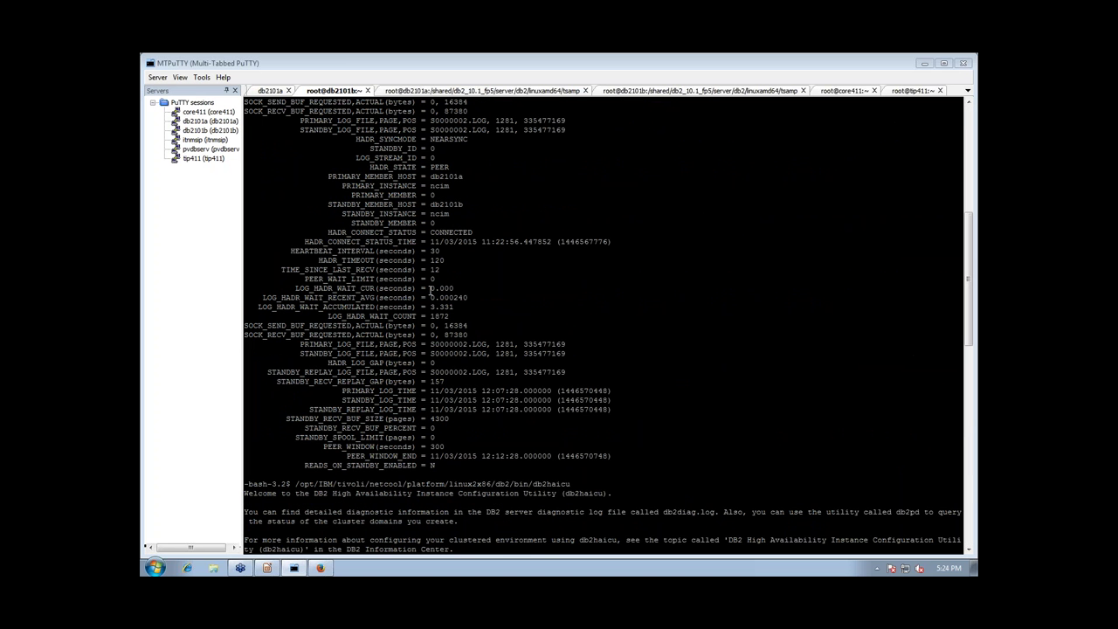
drag(404, 258, 295, 260)
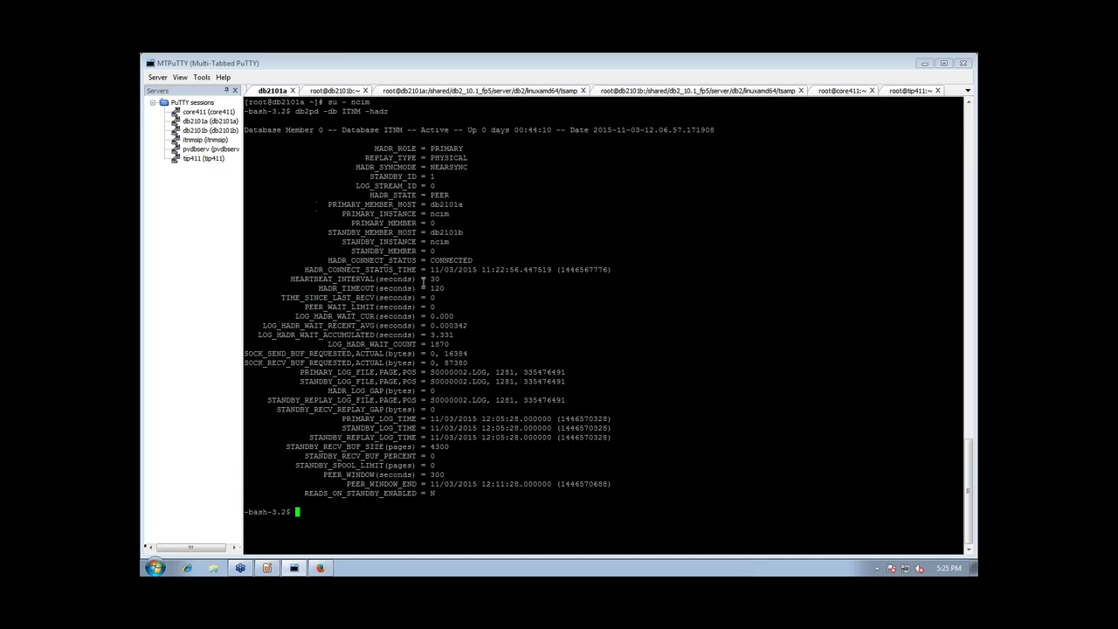
right_click(423, 281)
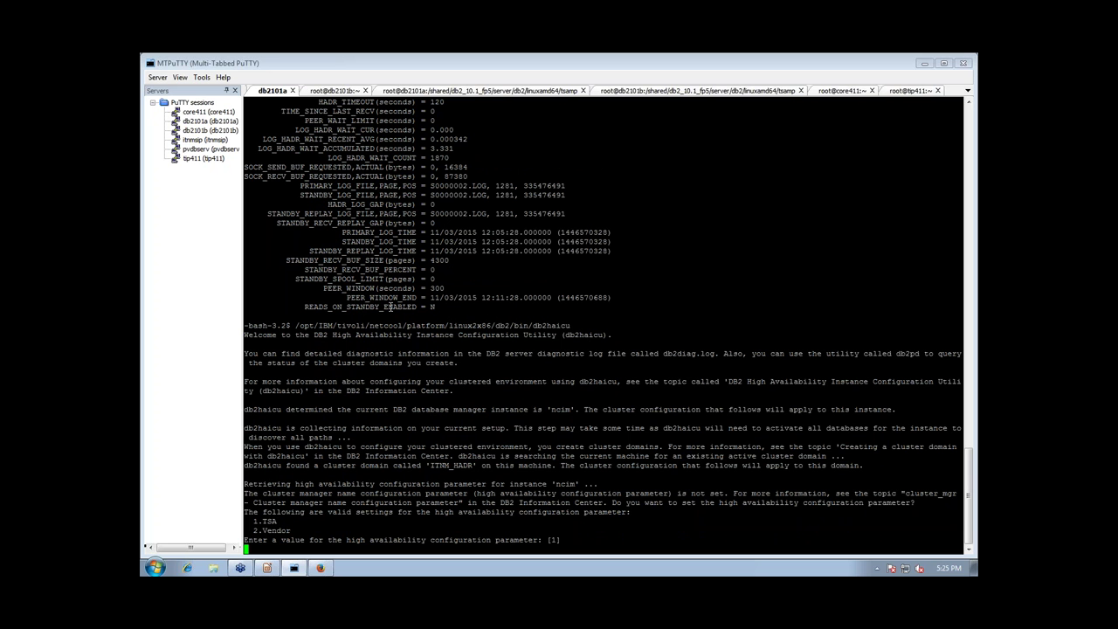
Choose 1 (TSA) as the ncim instance's high availability configuration parameter
text(1)
key(Return)
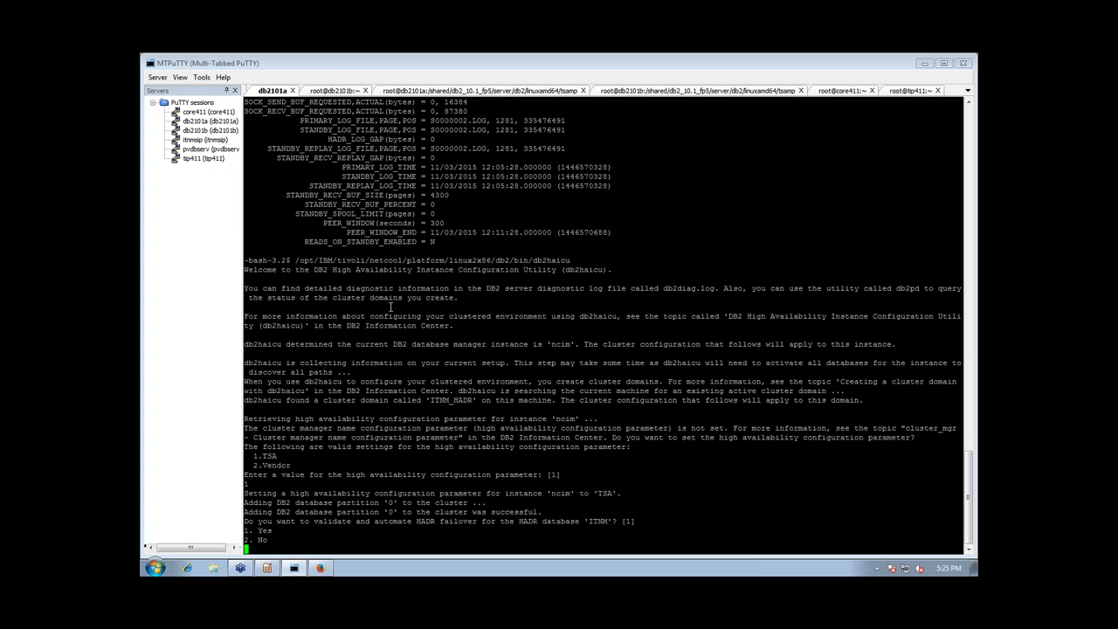
Answer 1 (Yes) to validate and automate HADR failover for the ITNM database
text(1)
key(Return)
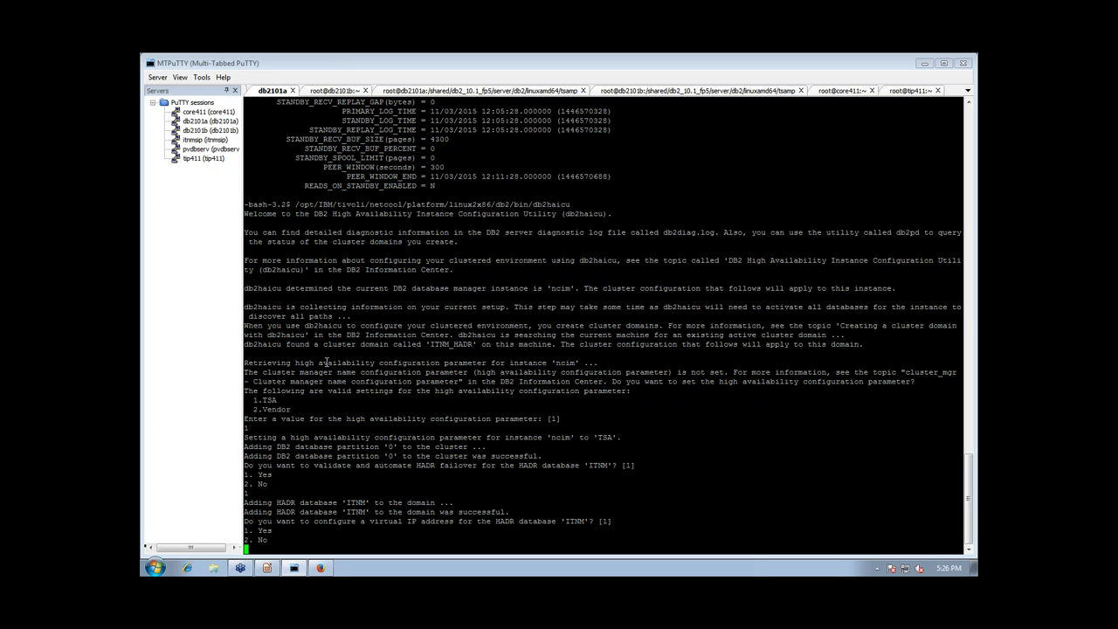
Add virtual IP 10.192.154.40 with default mask 255.255.255.0 on db2_public_network_0
text(1)
key(Return)
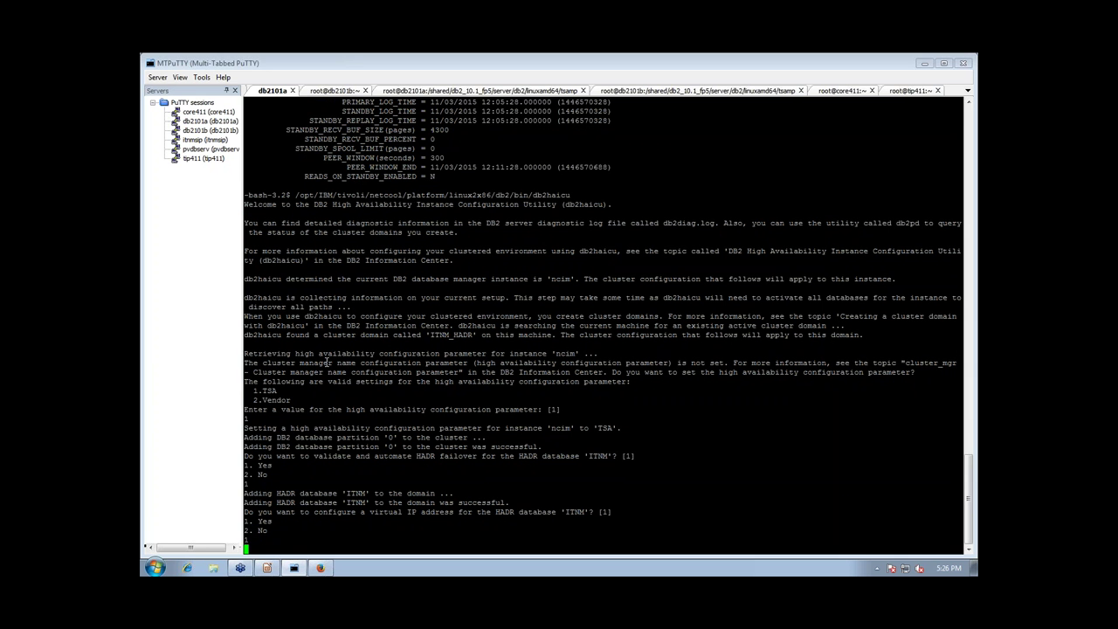
text(10.192)
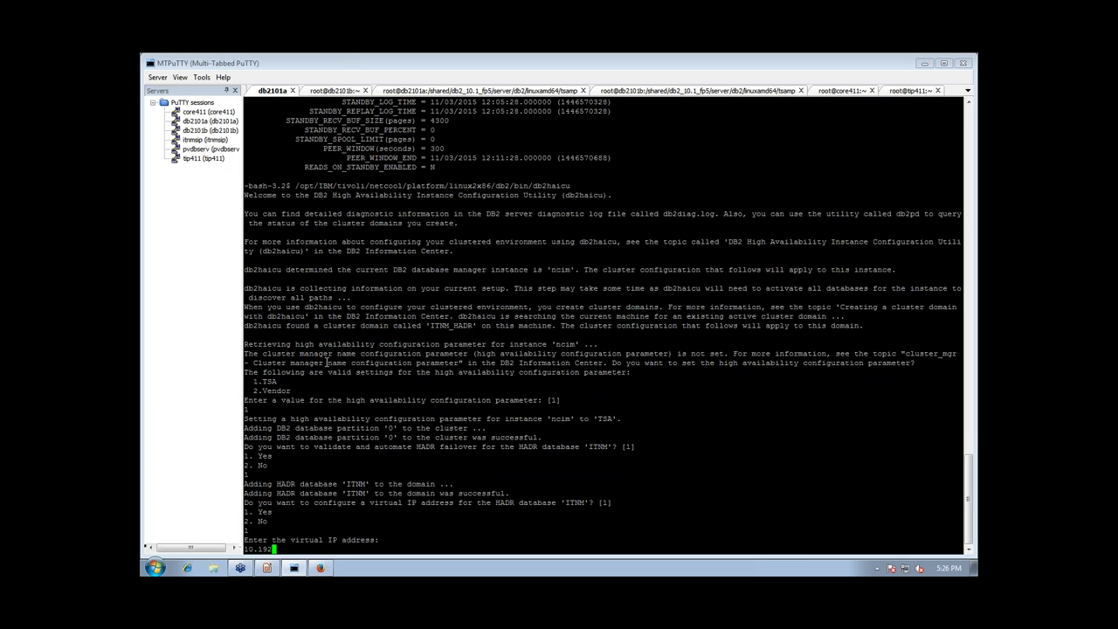
text(.154.40)
key(Return)
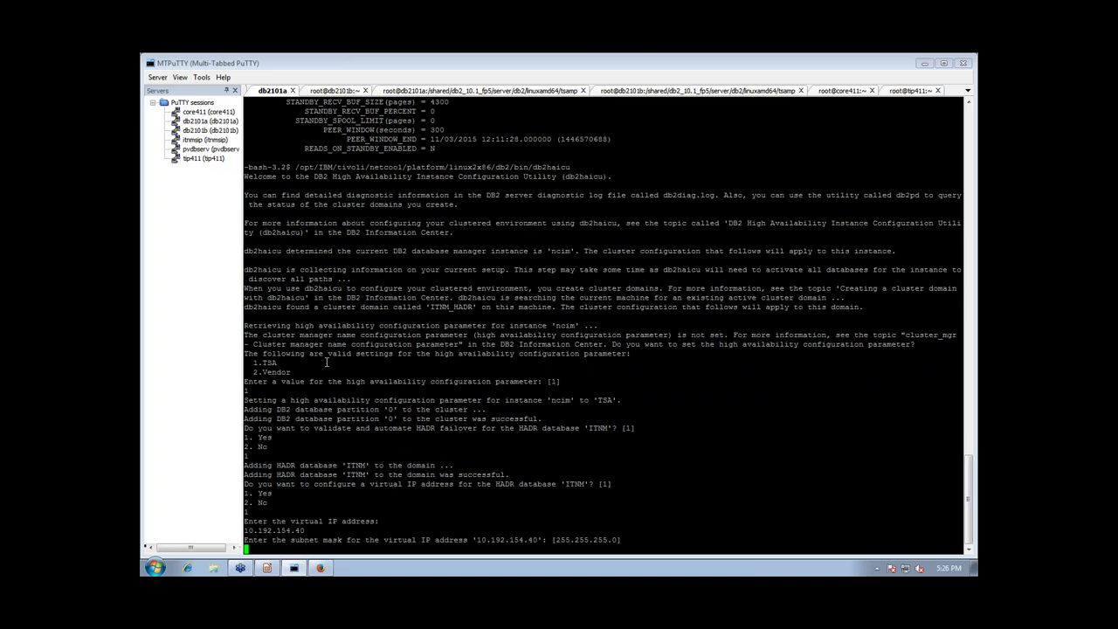
key(Return)
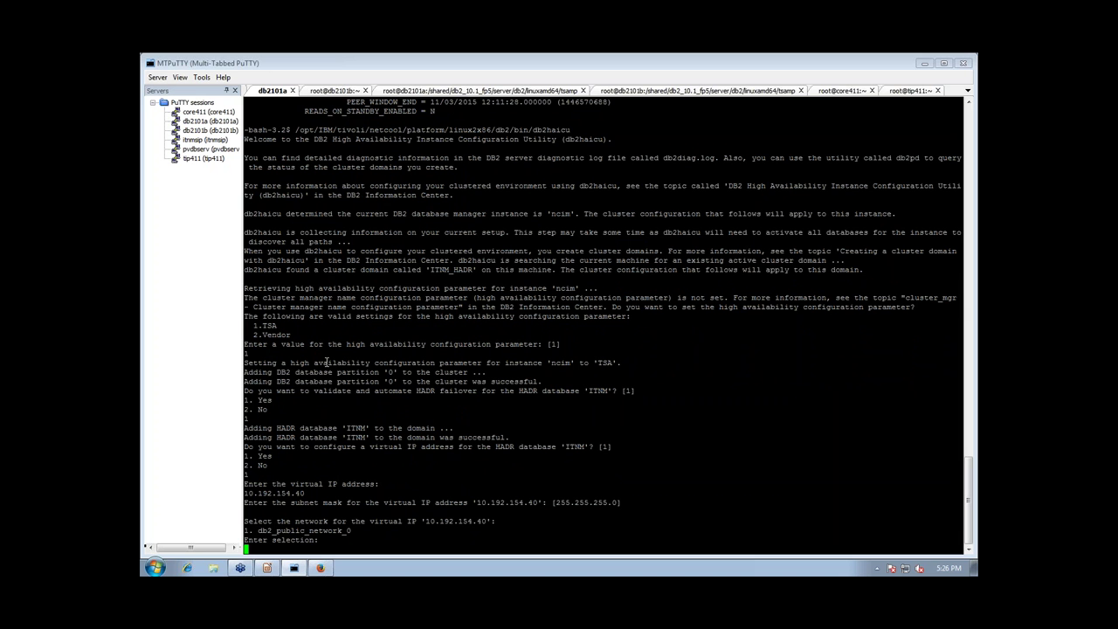
text(1)
key(Return)
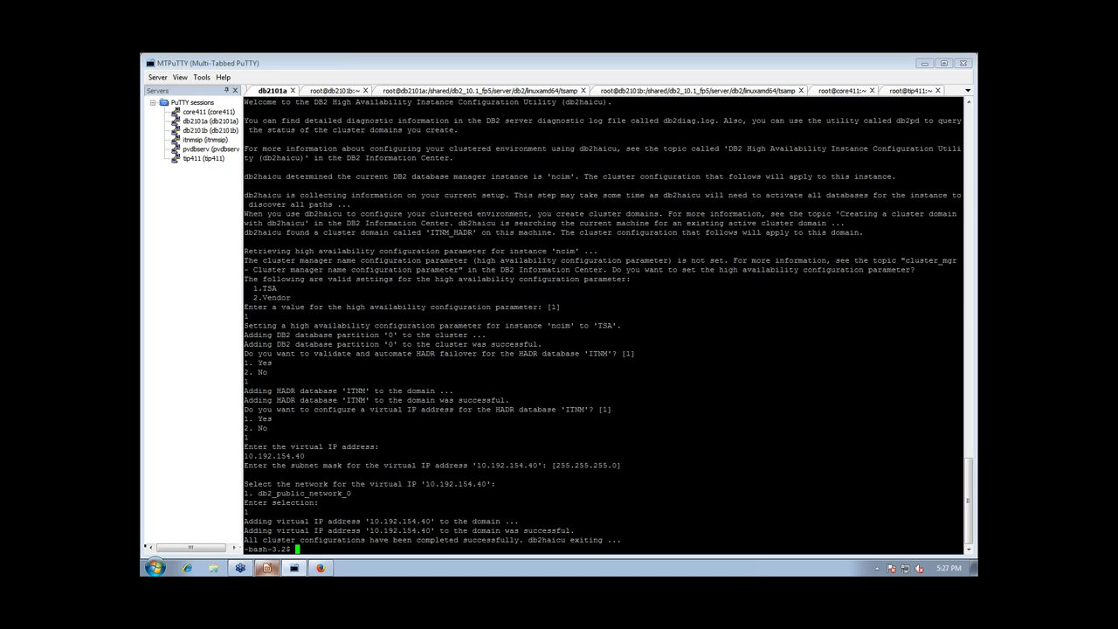
click(268, 568)
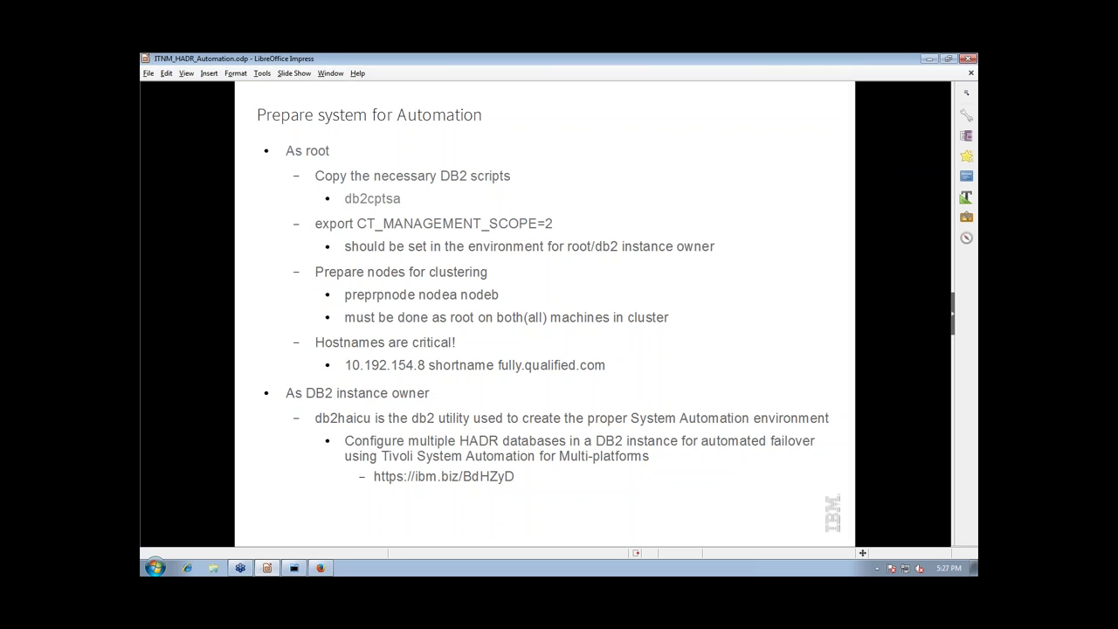
Page past the Monitoring and Testing Failover slide, then return to the MTPuTTY db2101a session
key(Page_Down)
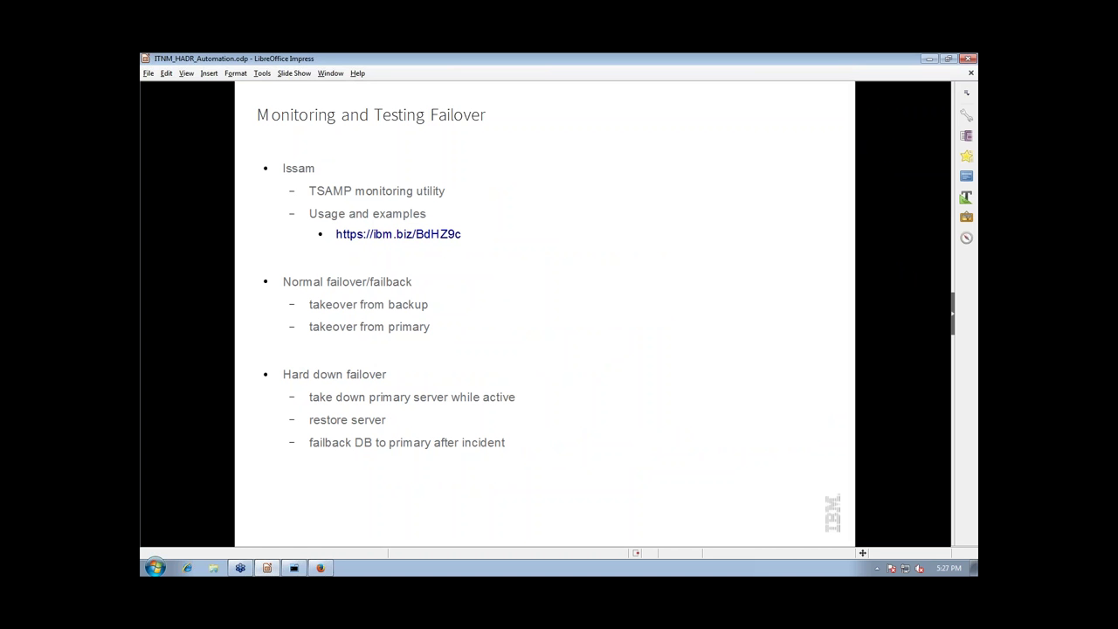
click(295, 569)
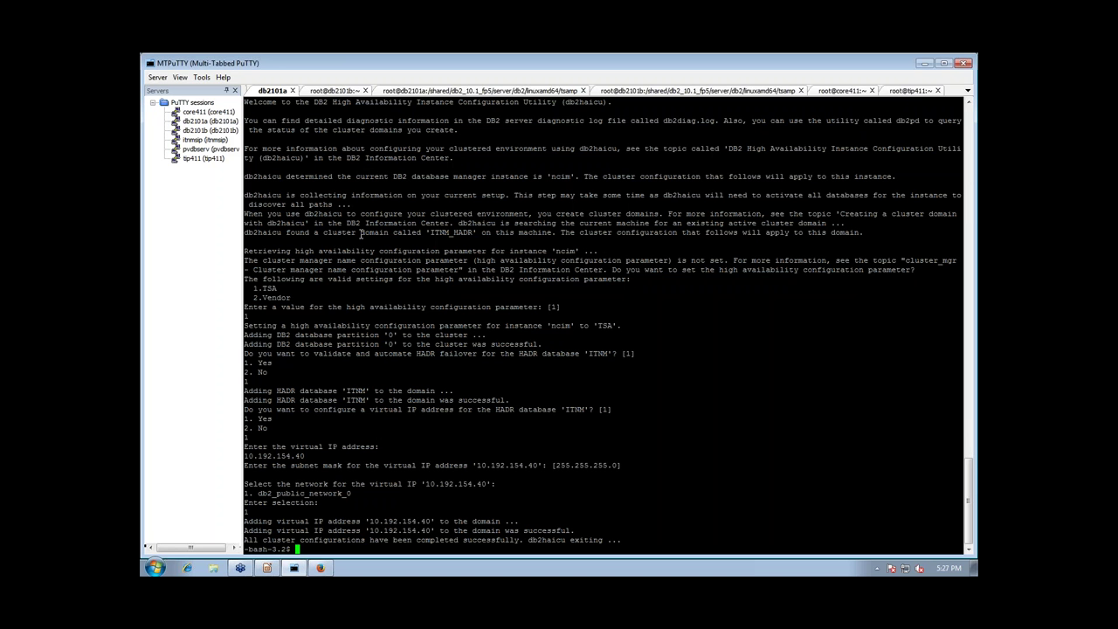
Run lssam on db2101a and highlight the db2_ncim and ITNM resource group lines
text(lsaam)
key(Return)
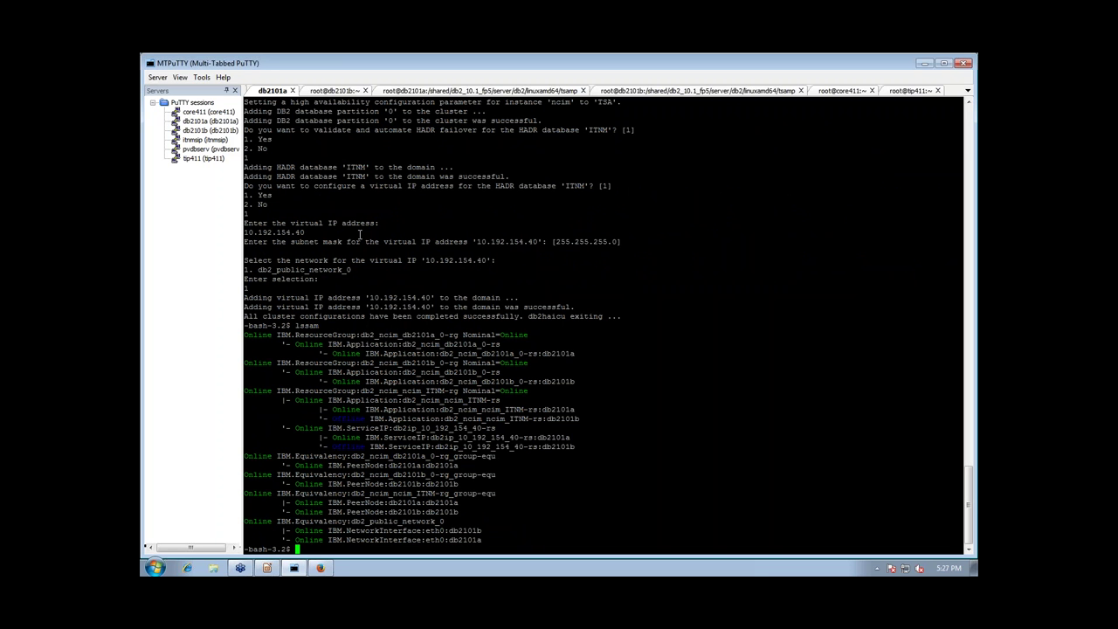
drag(584, 353, 245, 331)
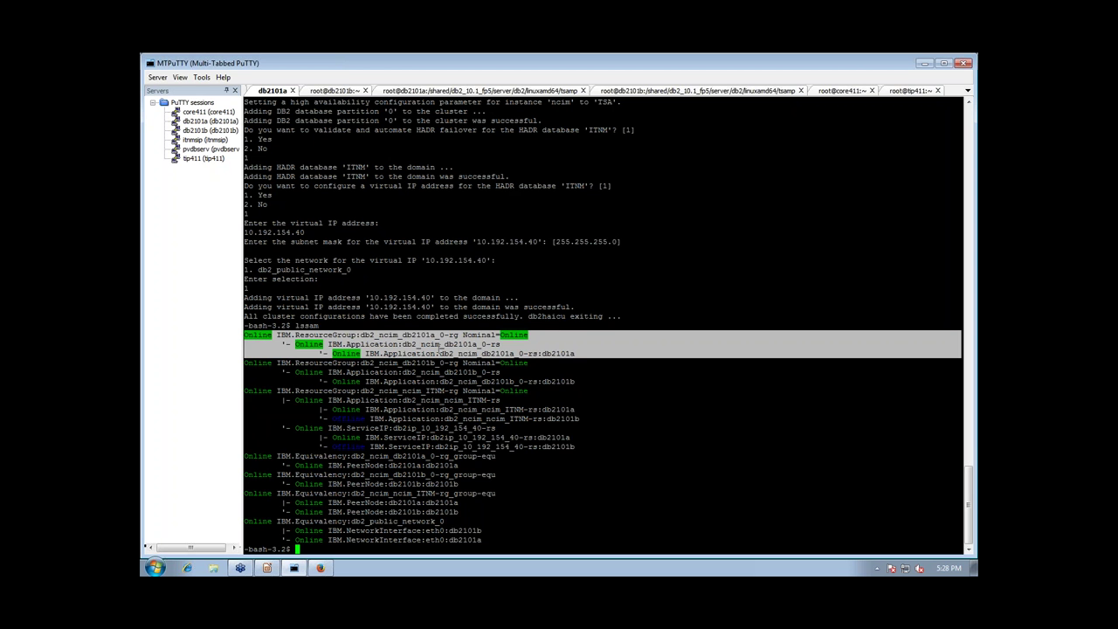
click(476, 343)
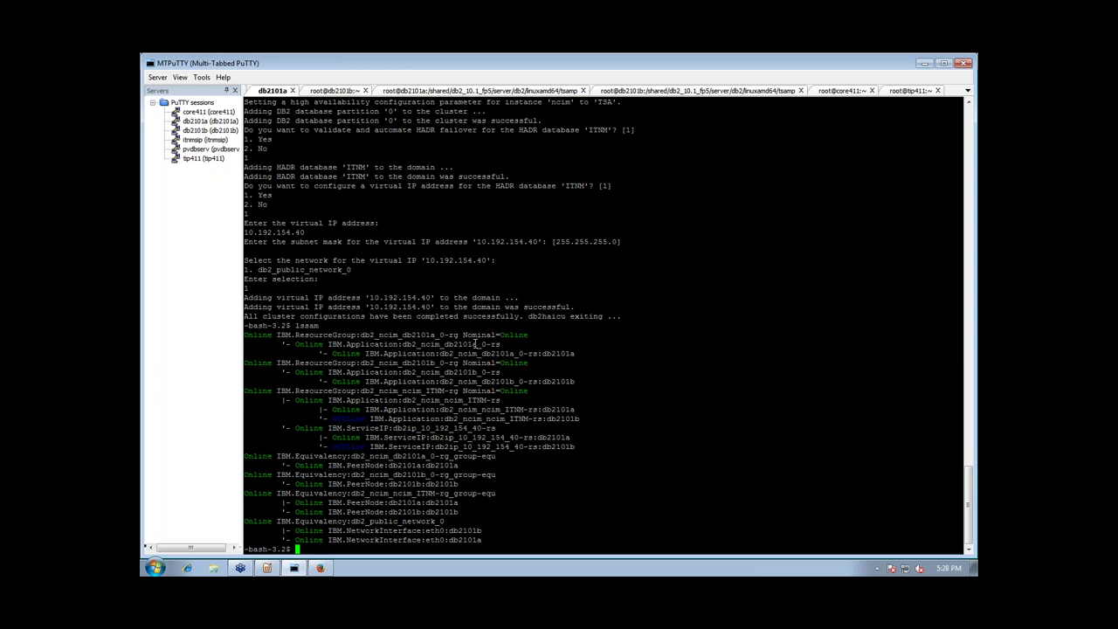
drag(476, 344, 444, 344)
drag(580, 382, 235, 366)
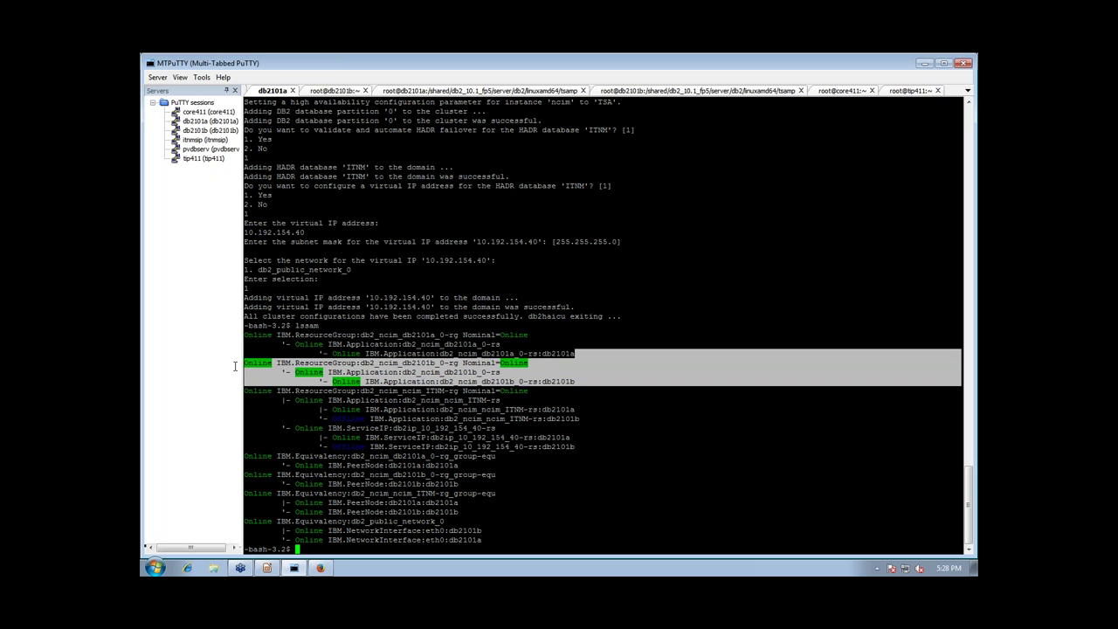
click(281, 368)
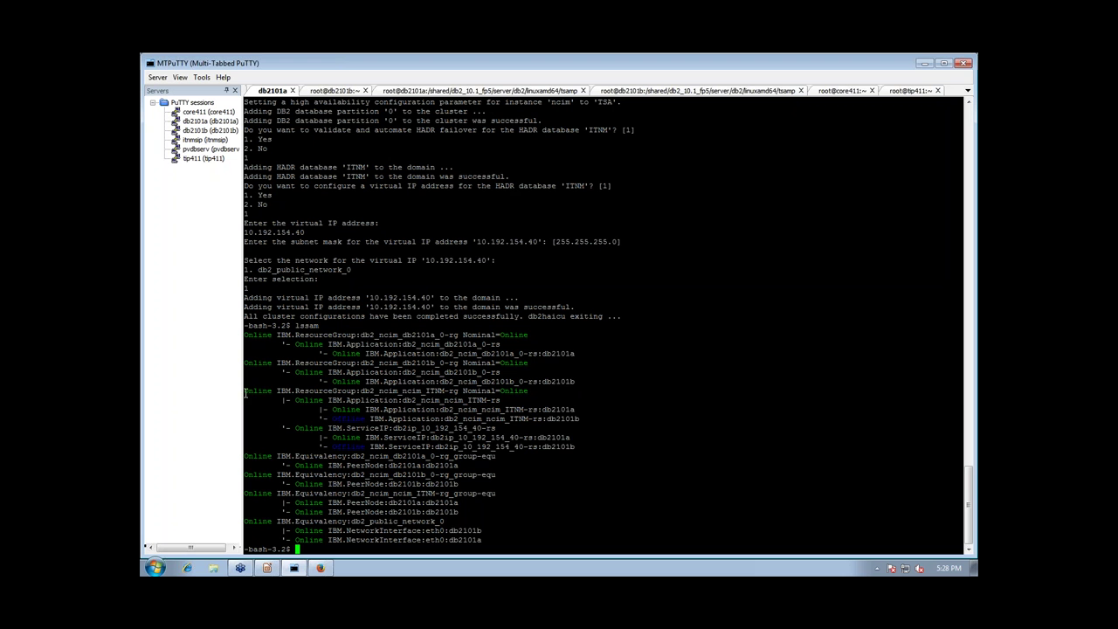
drag(251, 395, 619, 448)
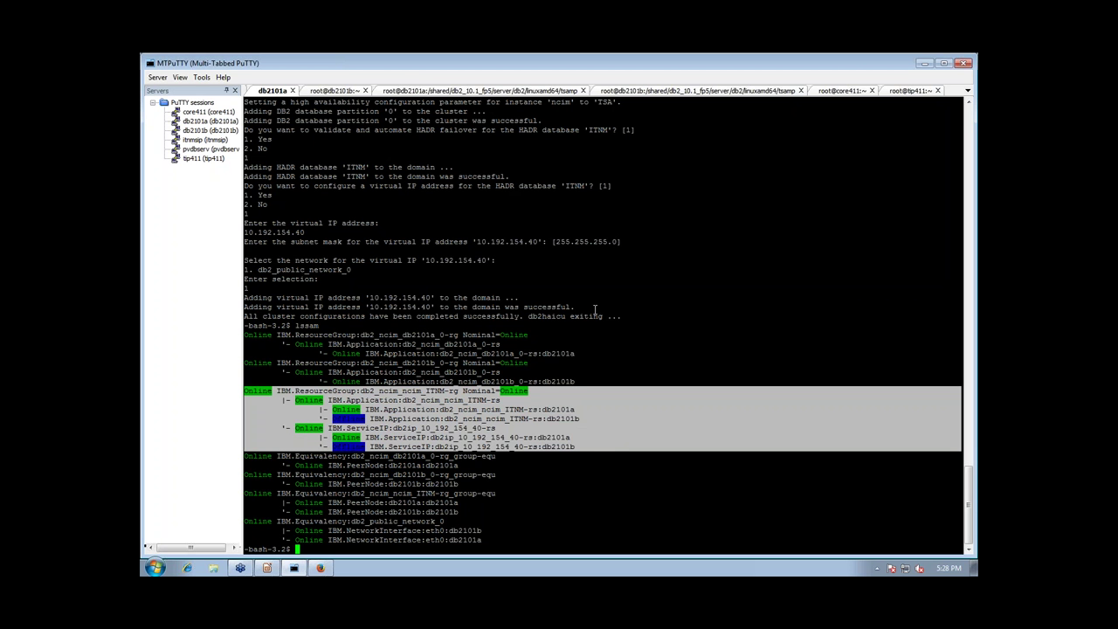
click(557, 375)
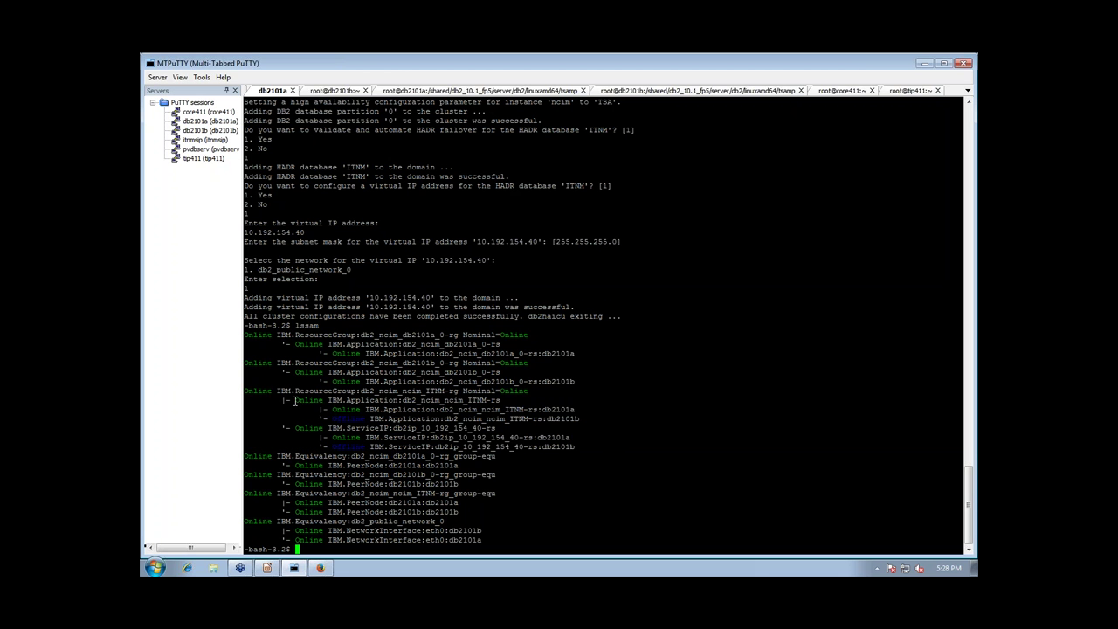
drag(293, 401, 500, 401)
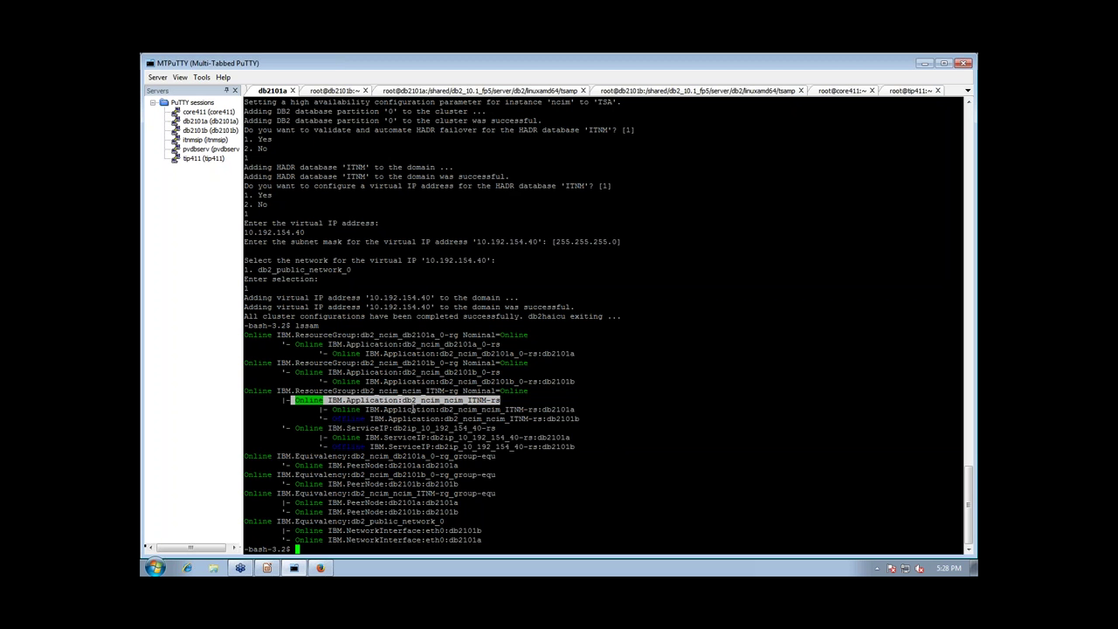
click(559, 414)
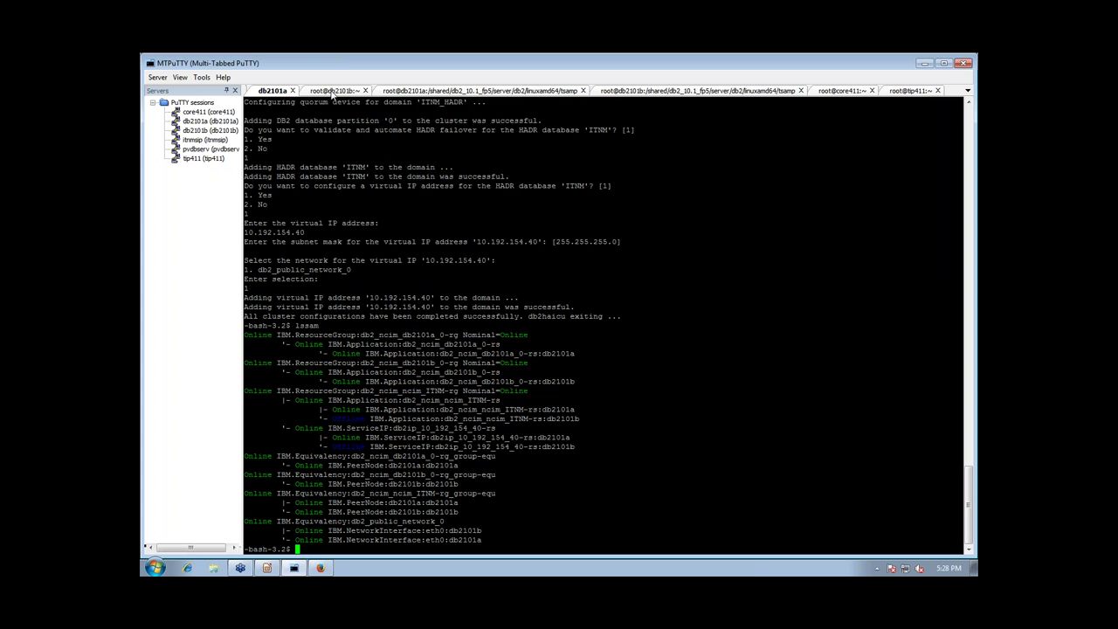
Run db2pd -db ITNM -hadr on db2101b to confirm standby, PEER and connected
click(332, 90)
text(db2pd -)
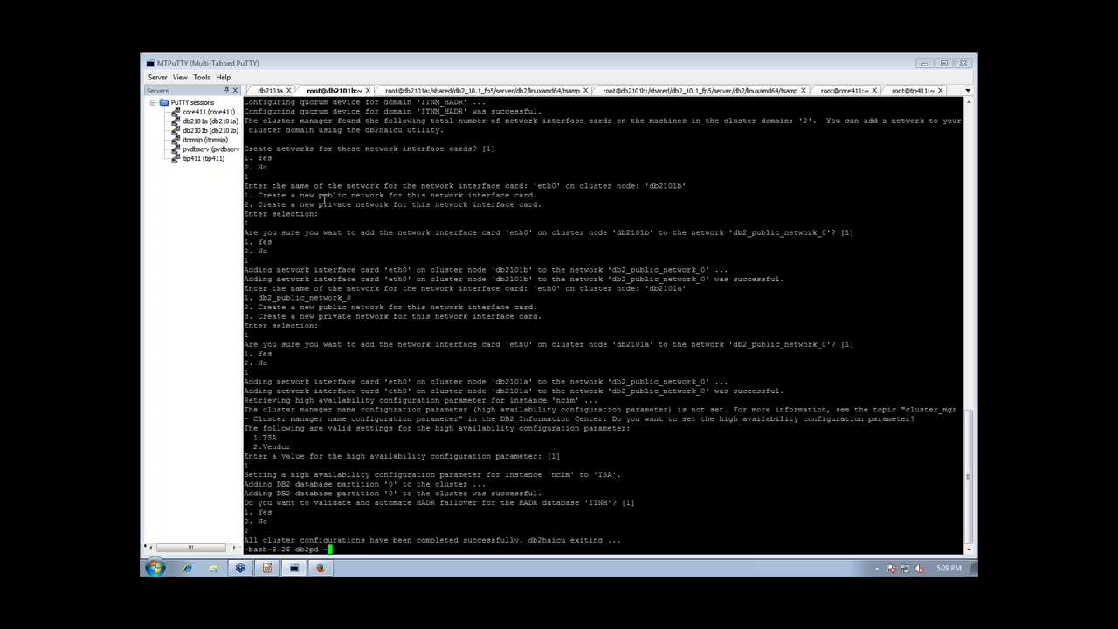
text(db ITNM -hadr)
key(Return)
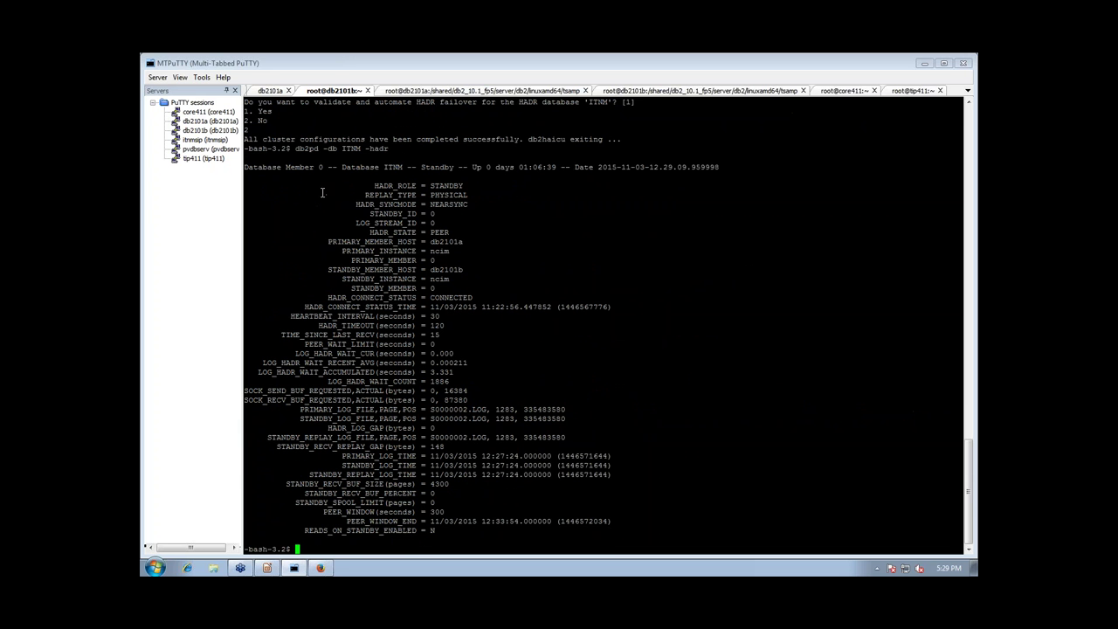
Back on db2101a, highlight the ITNM ServiceIP lines for db2101a and db2101b in the lssam output
click(272, 91)
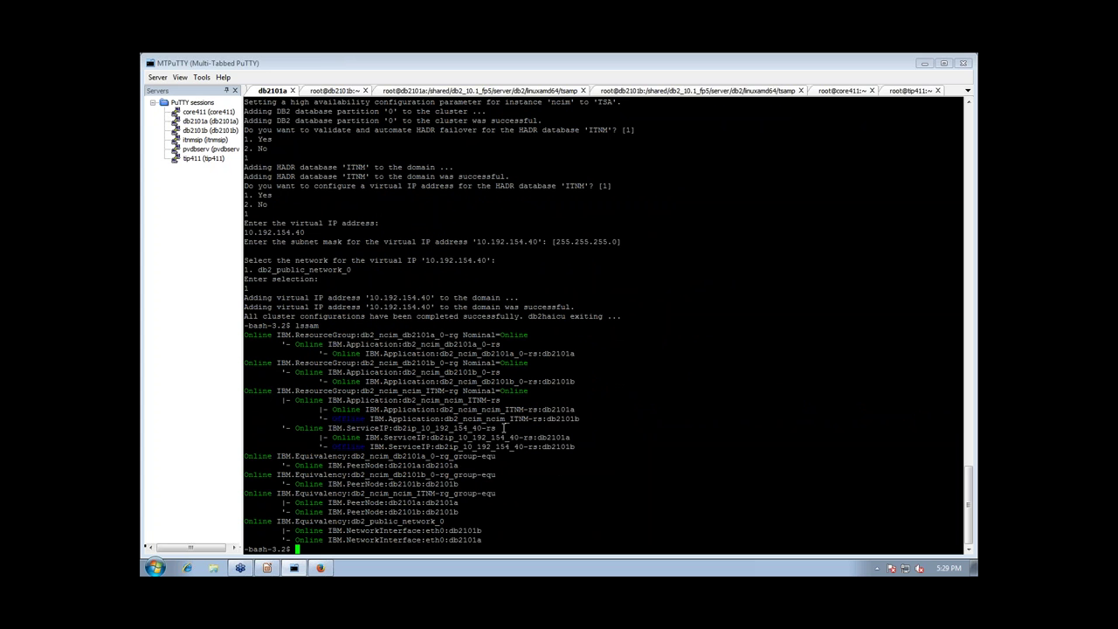
drag(491, 429, 295, 429)
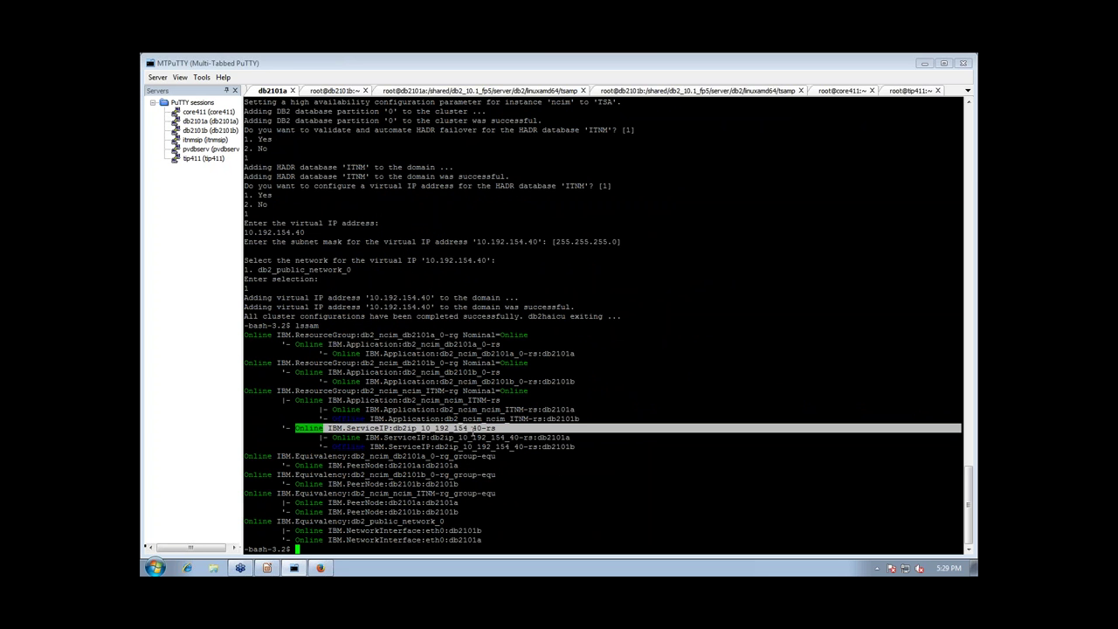
drag(578, 446, 352, 436)
click(555, 437)
click(340, 437)
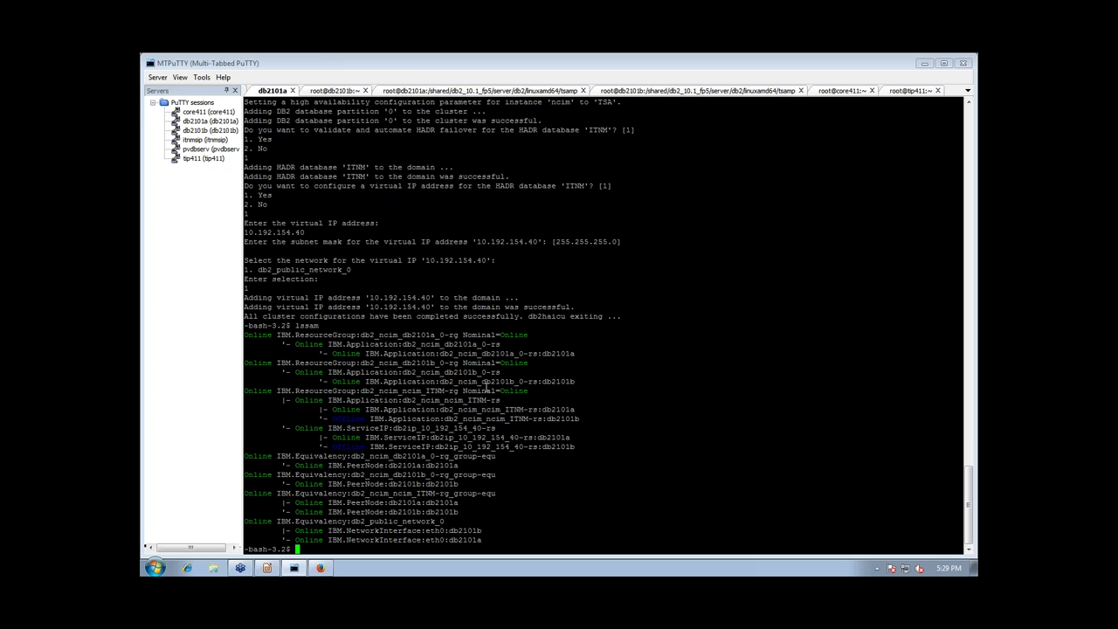
Run ifconfig -e on db2101a and highlight the eth0:0 interface holding 10.192.154.40
click(422, 91)
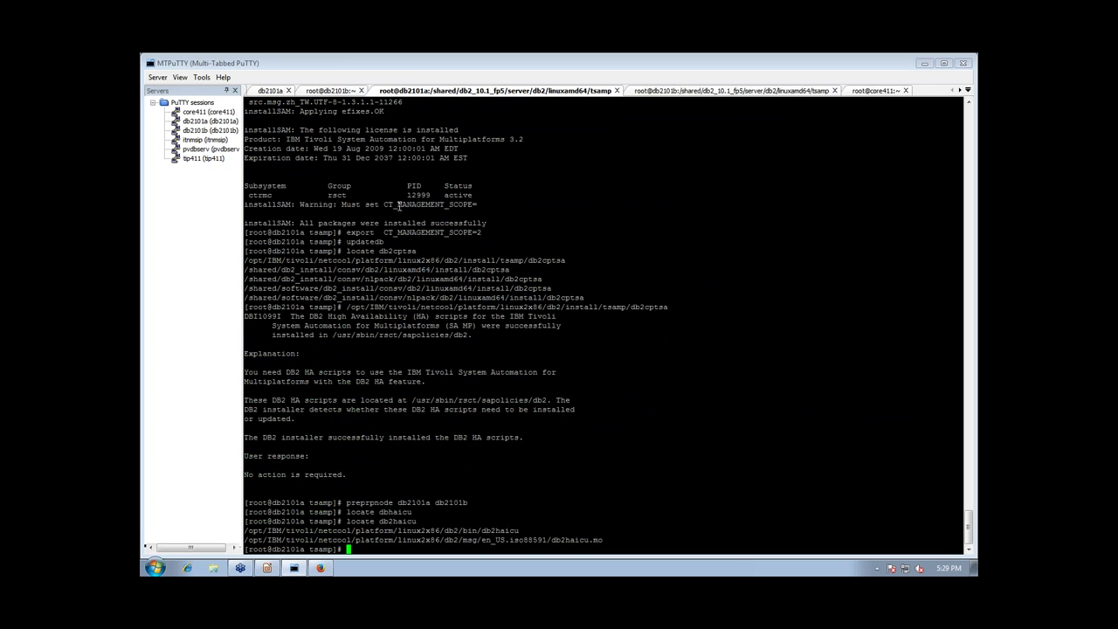
text(ifconfig -e)
key(Return)
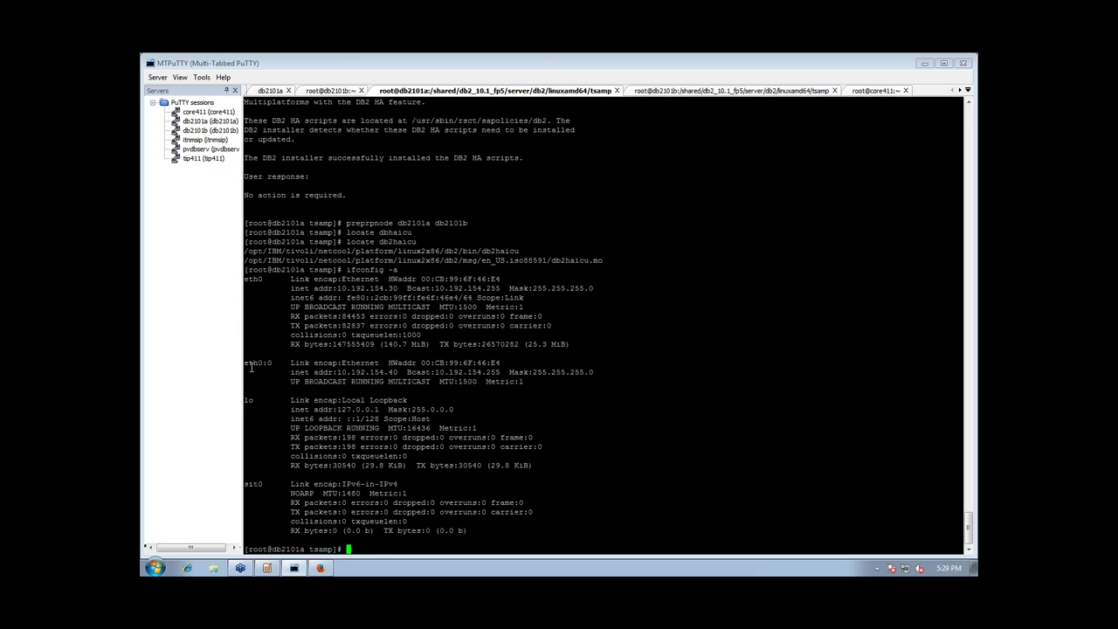
drag(245, 364, 554, 385)
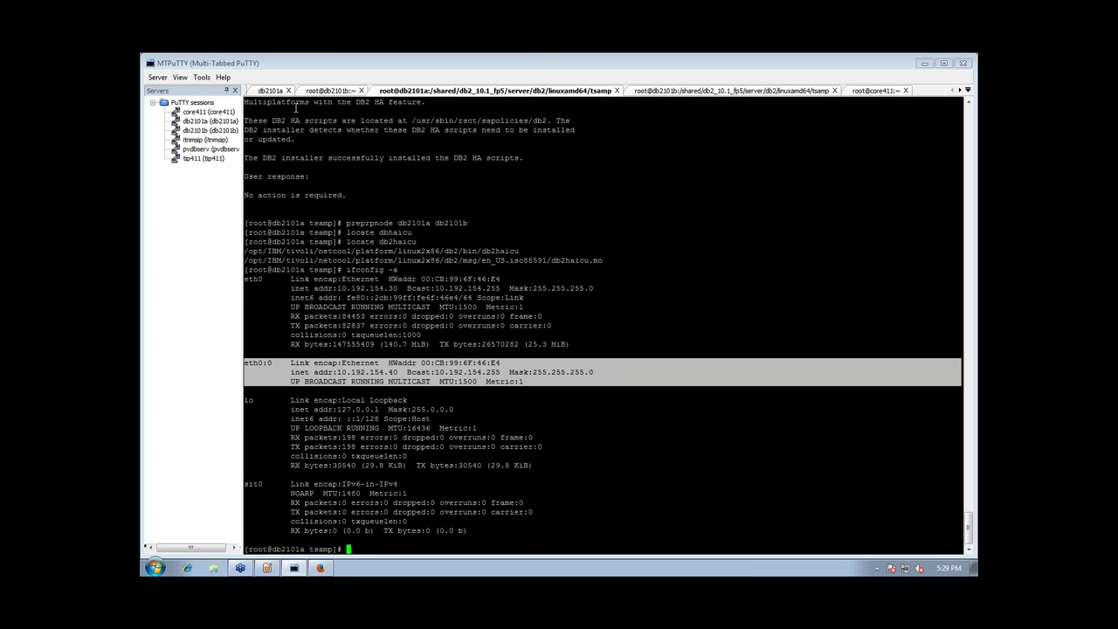
Ping 10.192.154.40 from db2101b, stop it after two replies, and return to db2101a
click(308, 92)
text(ping 10.29)
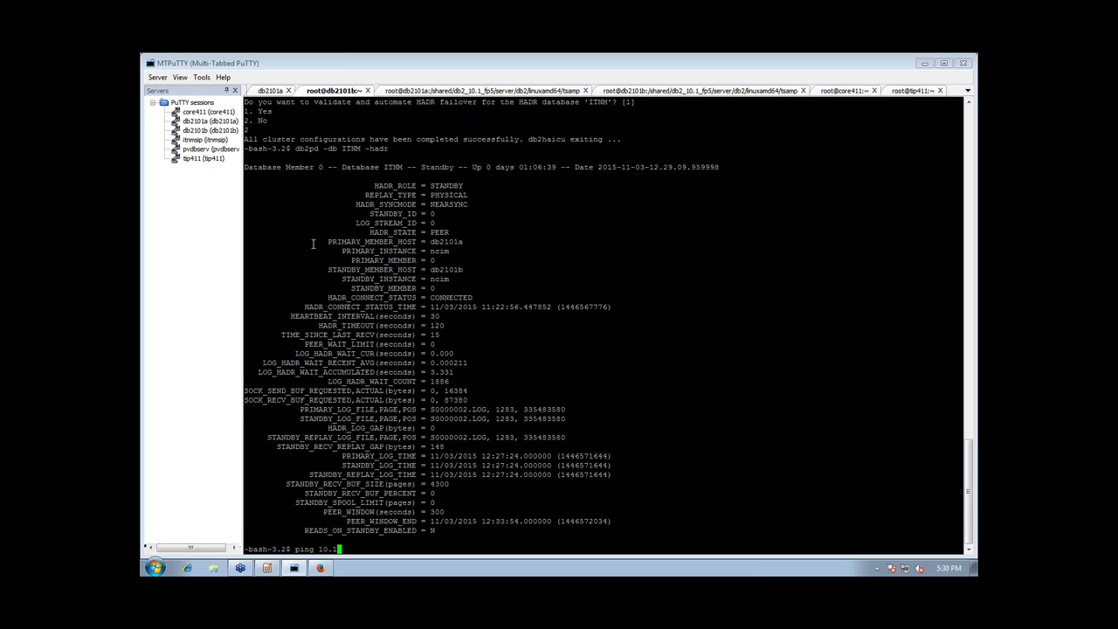
key(BackSpace)
key(BackSpace)
text(19/.)
key(BackSpace)
key(BackSpace)
text(2.154.40)
key(Return)
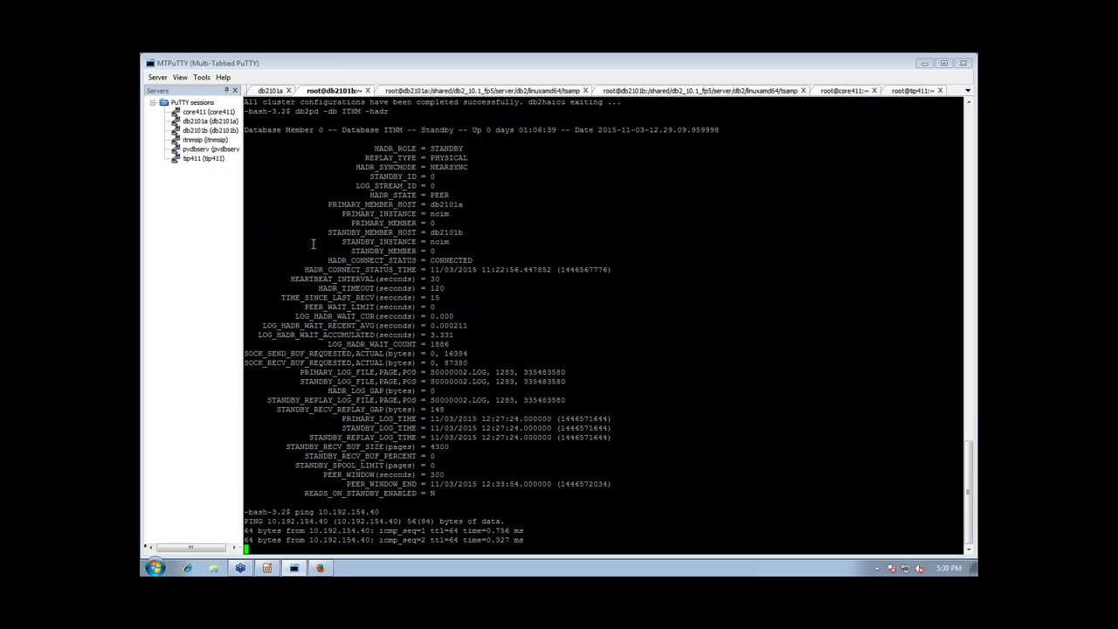
key(ctrl+c)
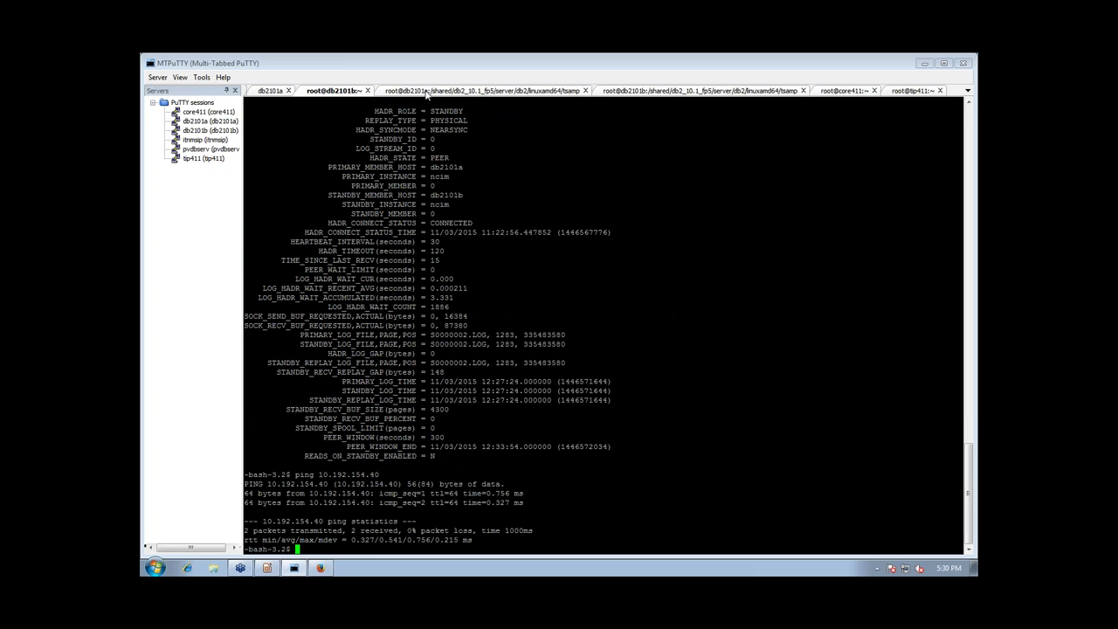
click(266, 91)
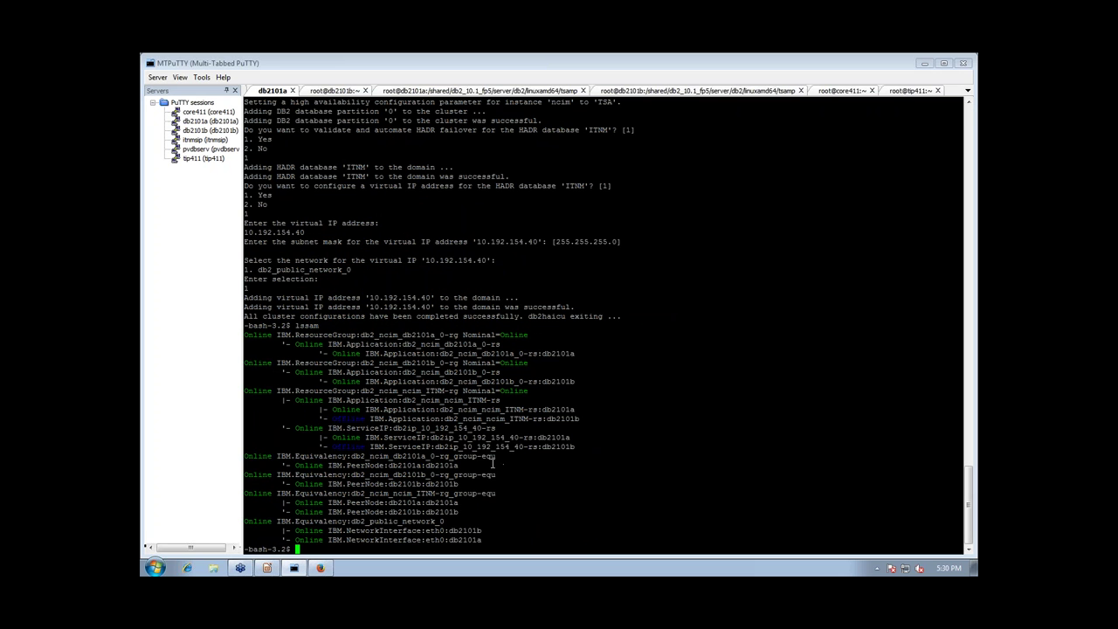
drag(491, 463, 239, 456)
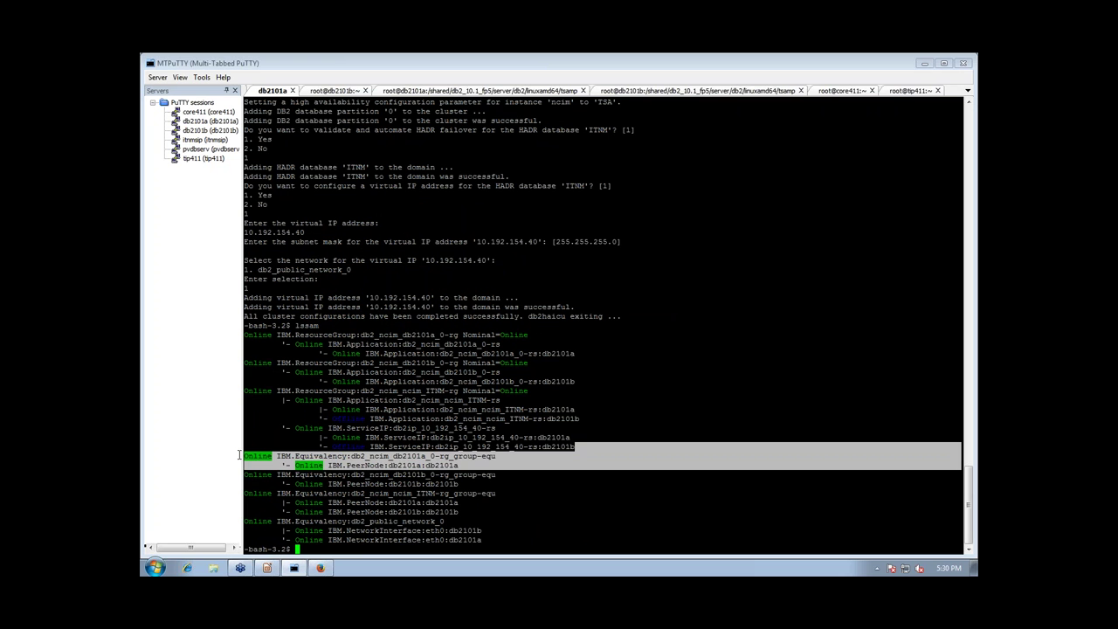
click(246, 456)
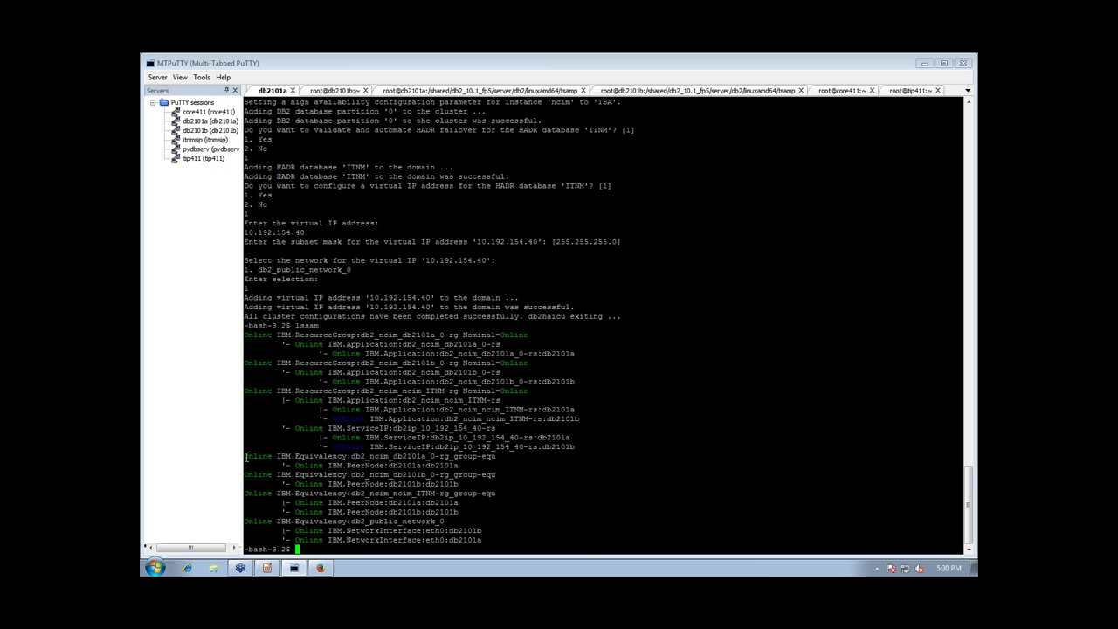
mouse_move(245, 456)
mouse_down()
mouse_move(470, 464)
mouse_move(320, 469)
mouse_move(245, 456)
mouse_up()
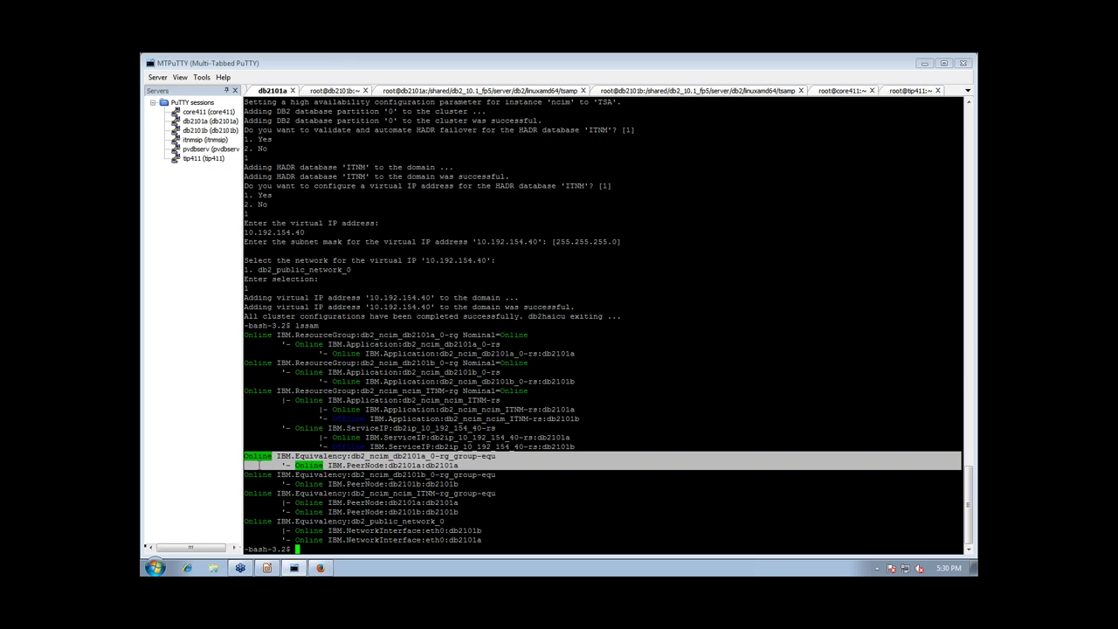
click(463, 484)
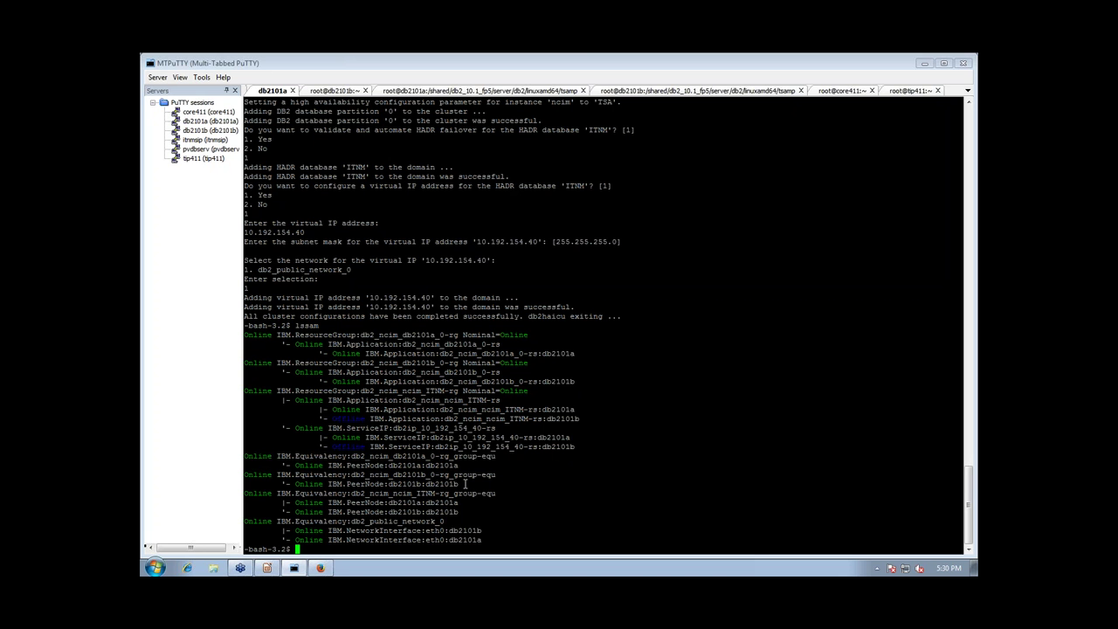
drag(465, 484, 495, 475)
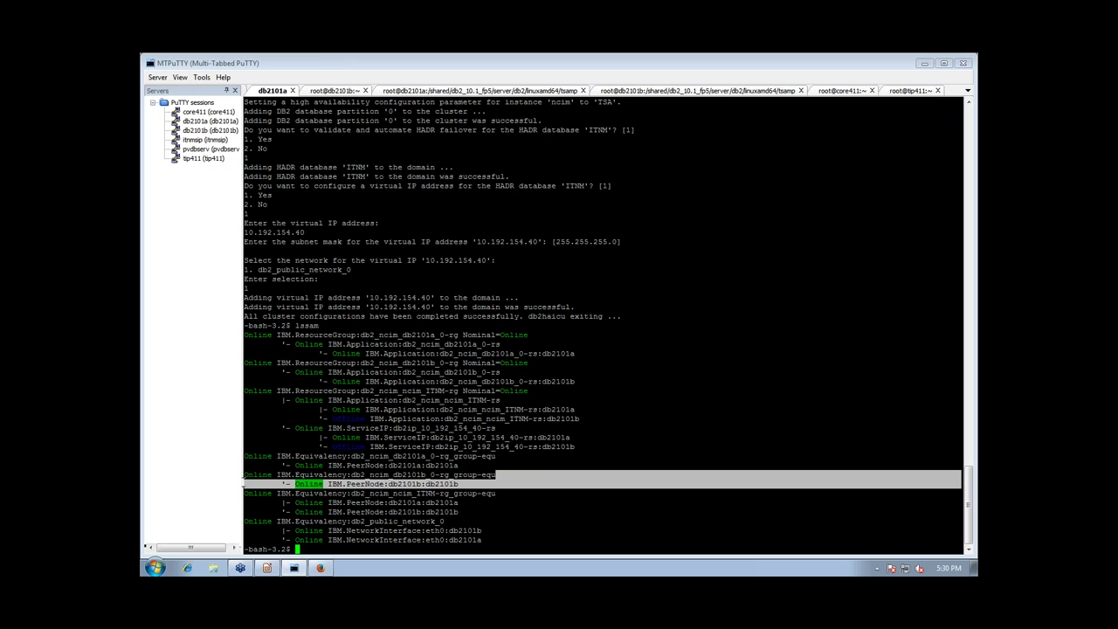
drag(452, 515, 245, 494)
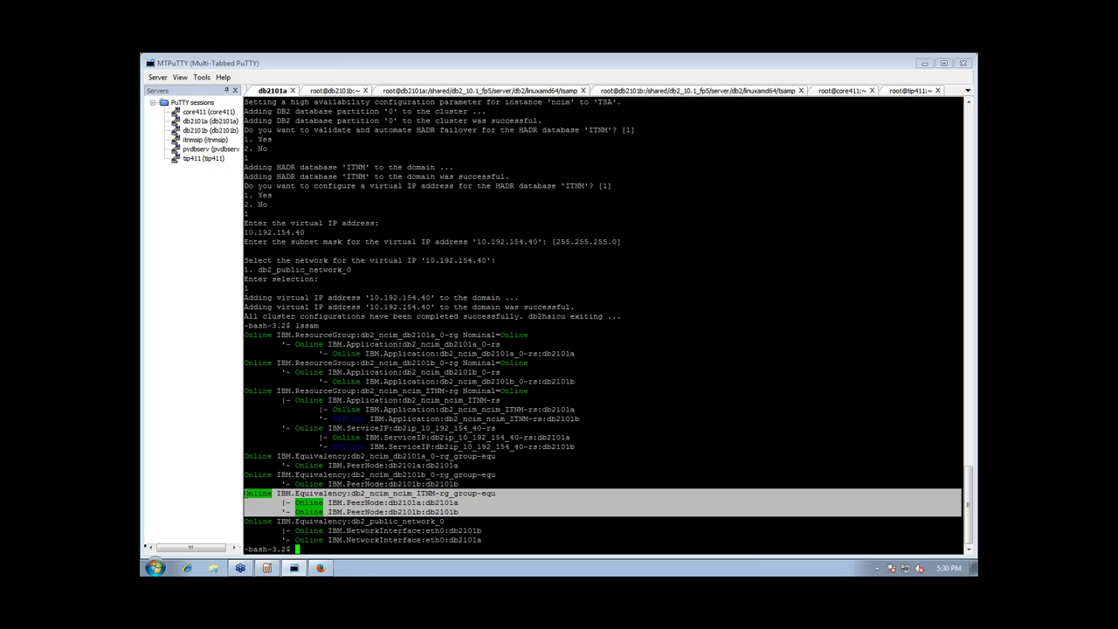
click(247, 494)
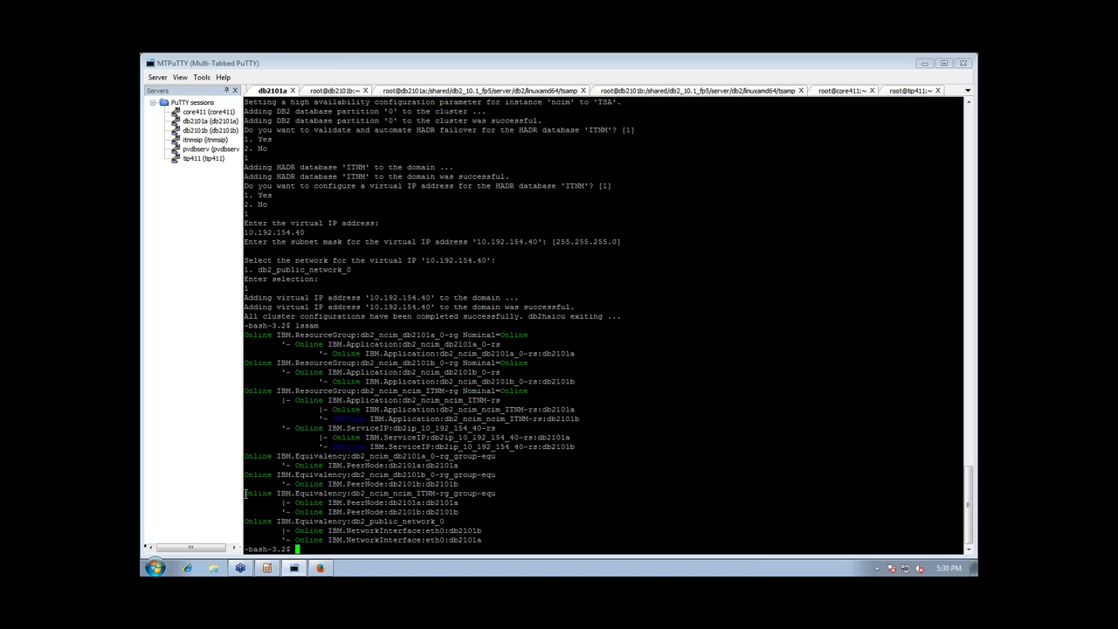
drag(486, 539, 244, 521)
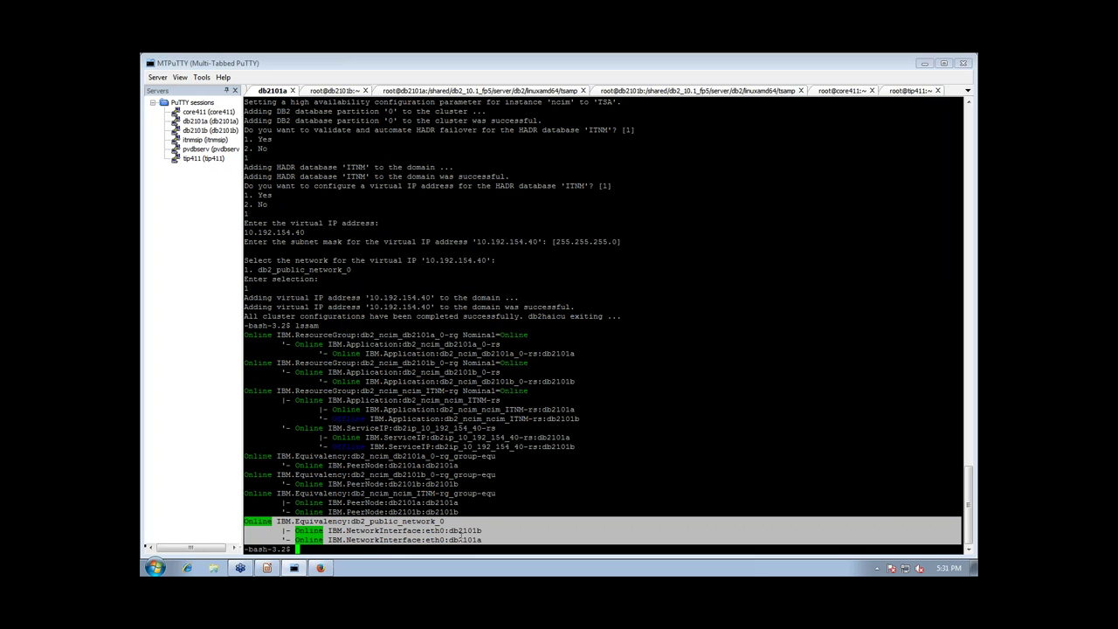
click(461, 538)
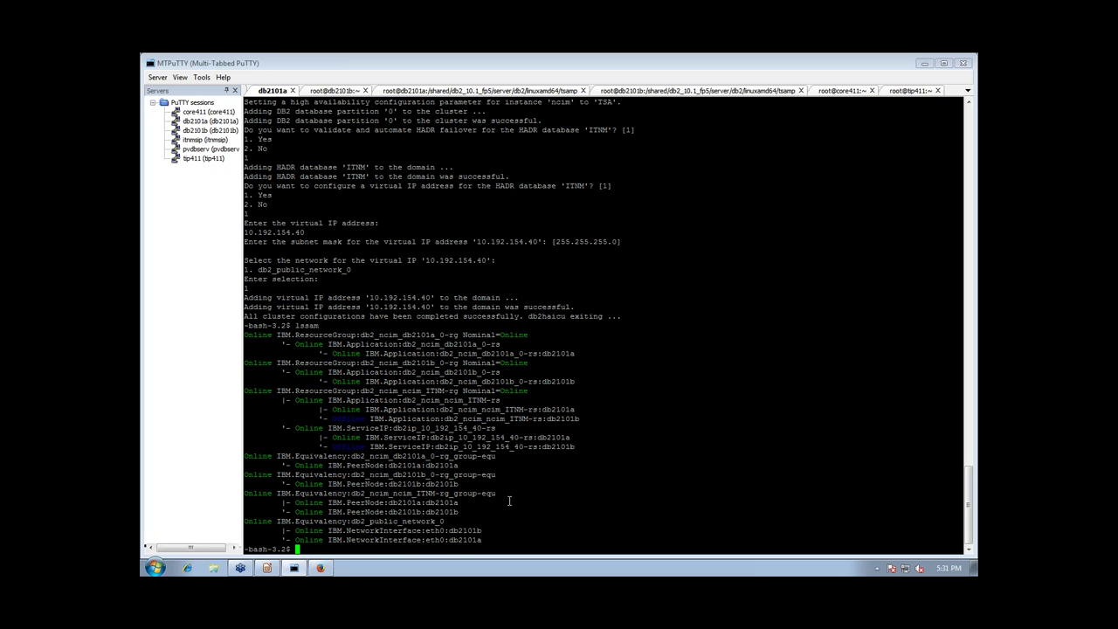
Start lssam -top on db2101a and submit 'db2 takeover hadr on db ITNM' on db2101b
text(lsst)
text(m -top)
key(Return)
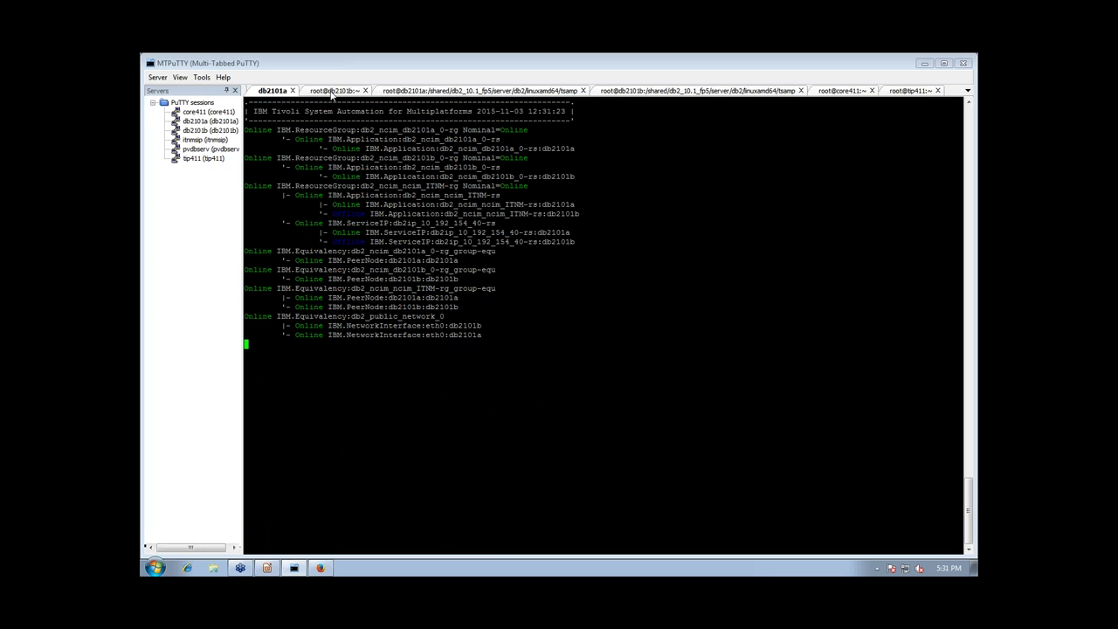
click(327, 94)
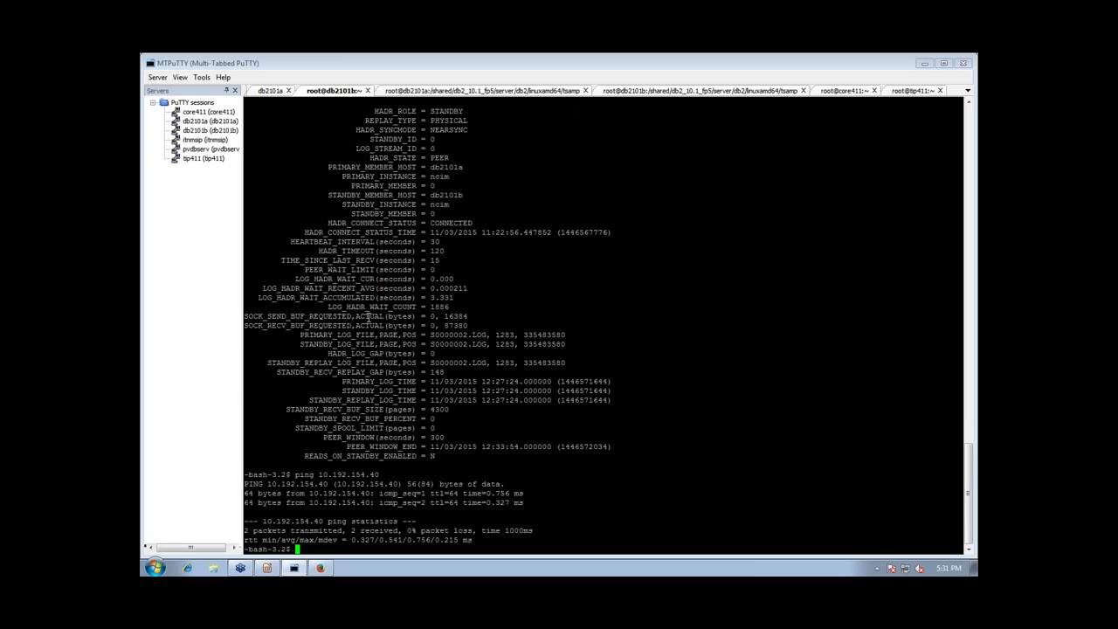
text(db2 t)
text(akeover hadr on db ITNM)
key(Return)
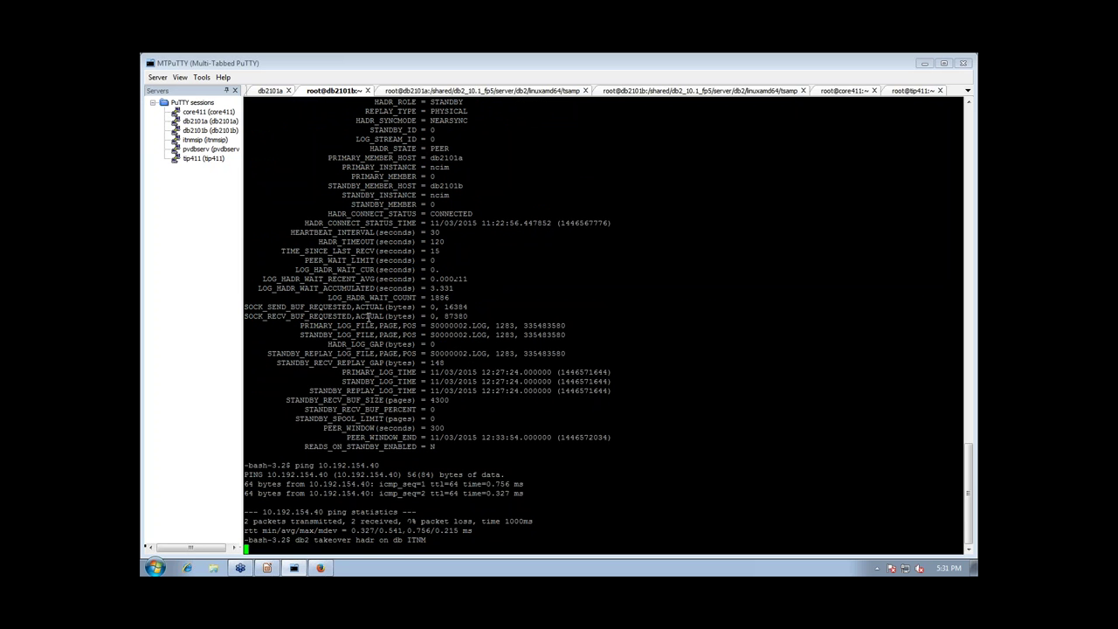
Rerun db2pd -db ITNM -hadr on db2101b to confirm it is primary, then start lssam -top
click(268, 92)
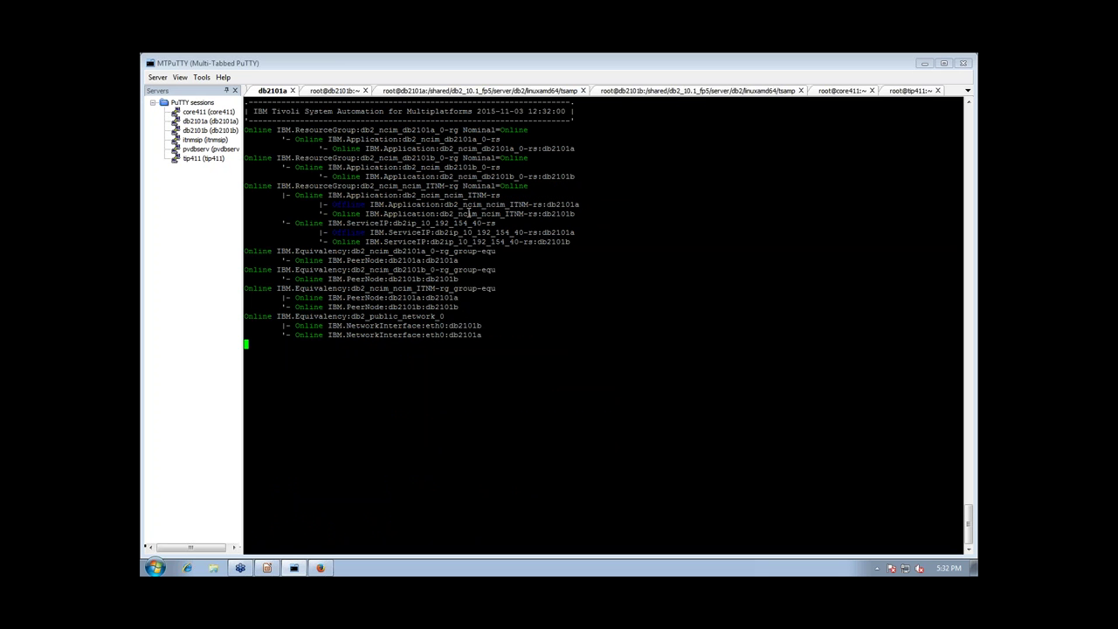
click(334, 90)
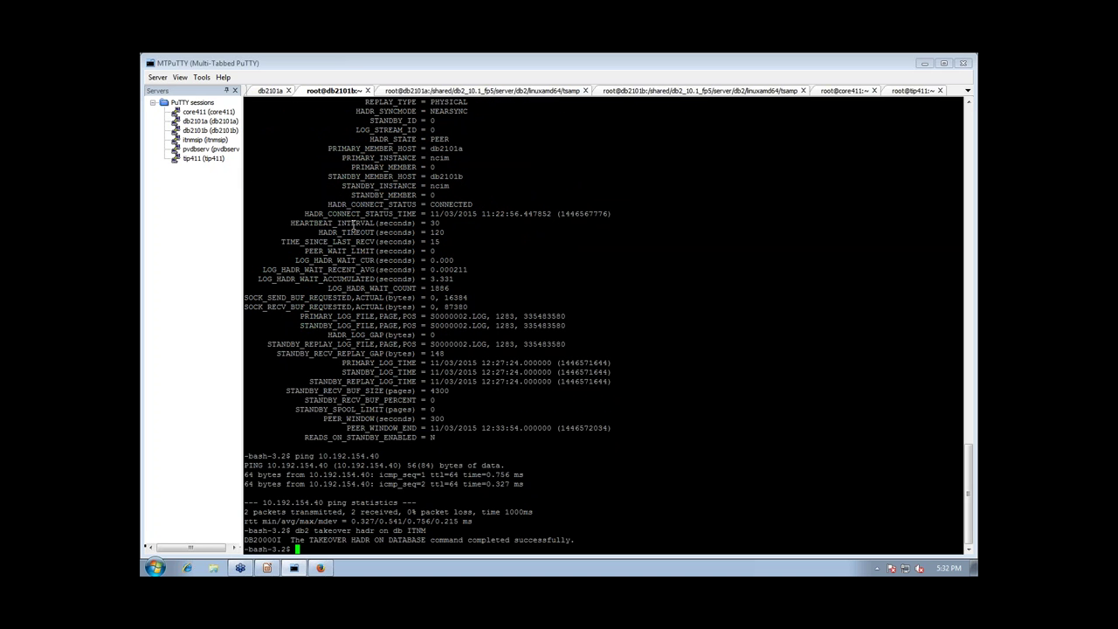
text(/opt/IBM/tivoli/netcool/platform/linux2x86/db2/bin/db2haicu)
key(Up)
key(Up)
key(Up)
key(Return)
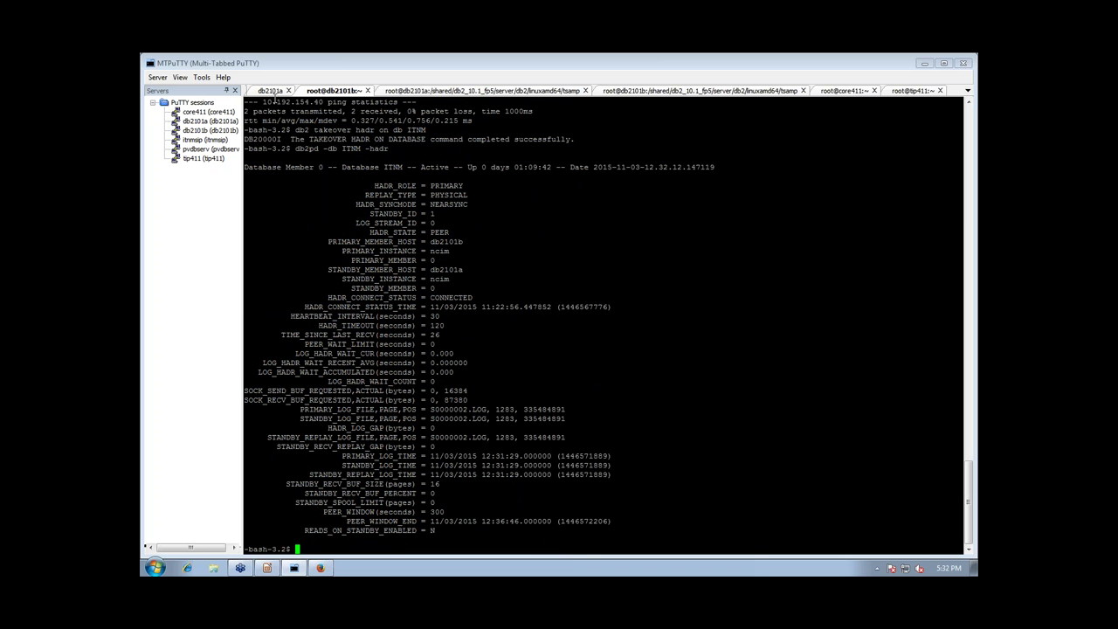
text(lssam -top)
key(Return)
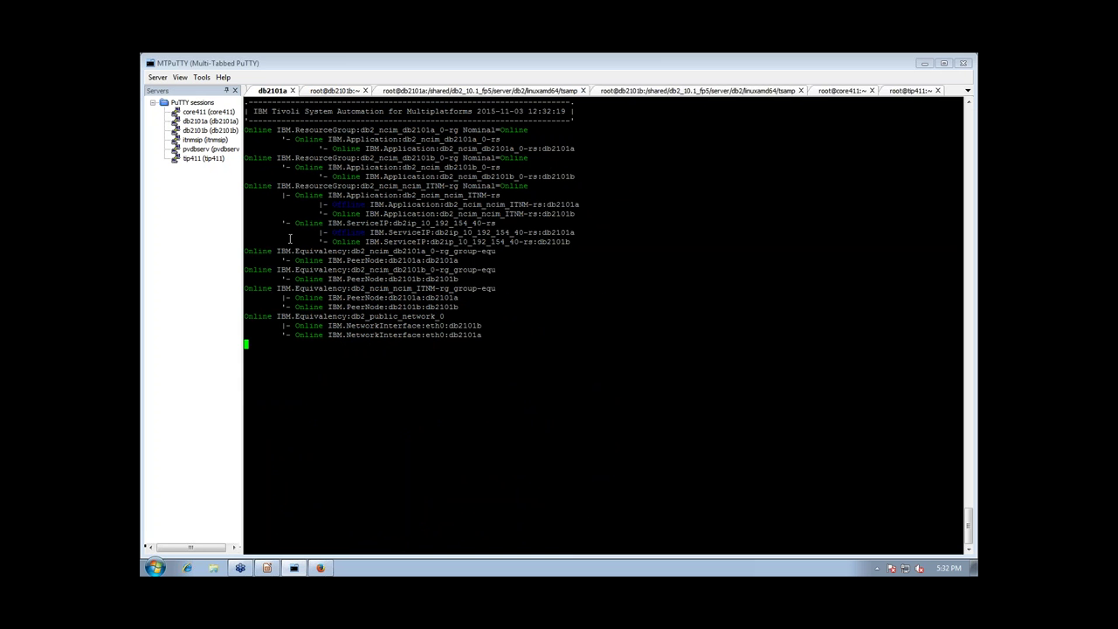
Submit 'db2 takeover hadr on db ITNM' on db2101a and view db2101b's status
text(q)
text(cb2 )
text(takeover hadr )
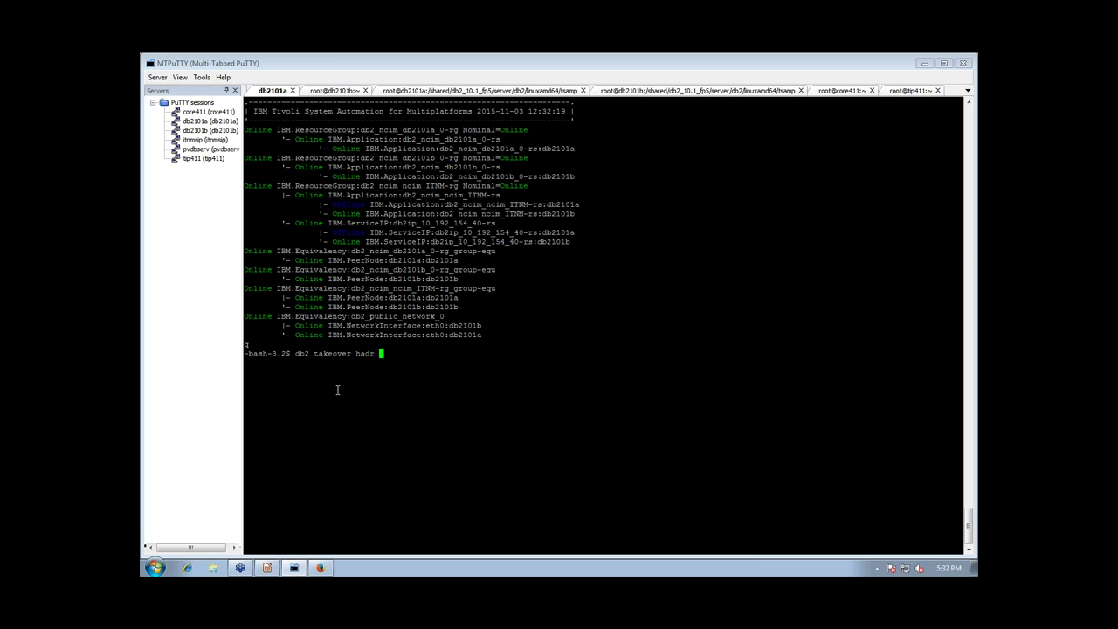
text(on db ITNM)
key(Return)
click(339, 90)
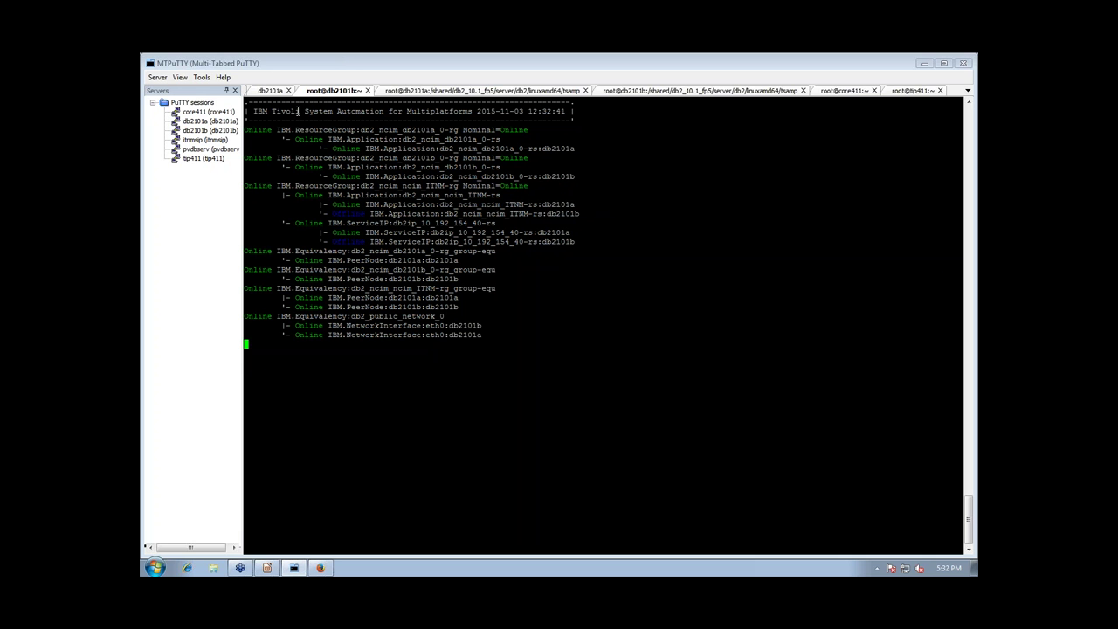
Run db2pd -db ITNM -hadr on db2101a and highlight the PRIMARY role and CONNECTED status
click(271, 91)
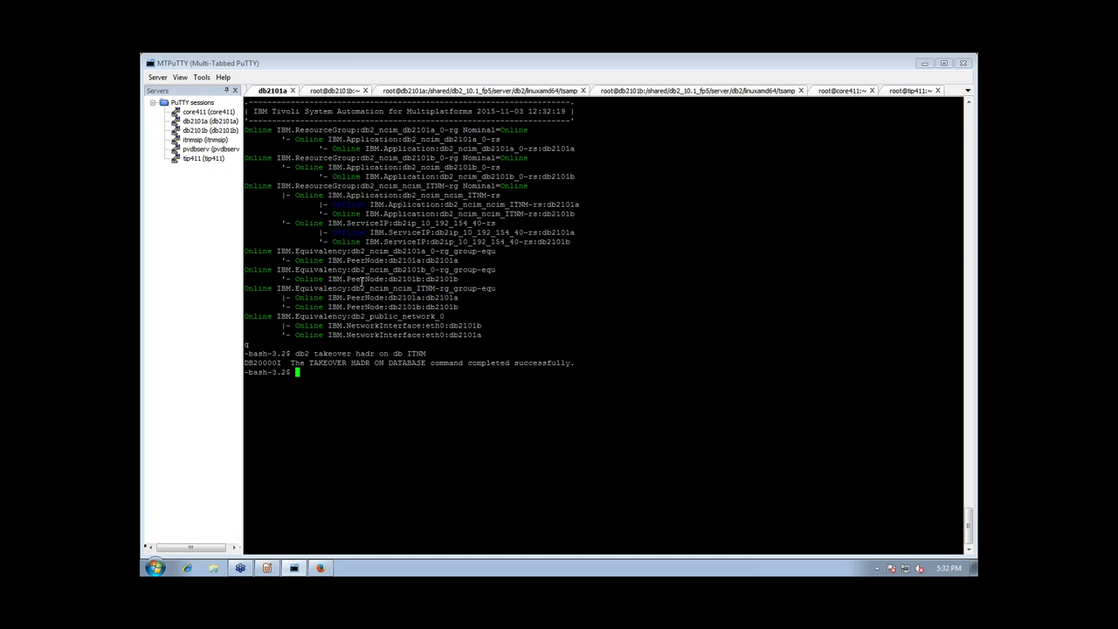
text(db2pd -db OI)
key(BackSpace)
key(BackSpace)
text(ITM)
text(M -had)
key(BackSpace)
key(BackSpace)
key(BackSpace)
text(hadr)
key(Return)
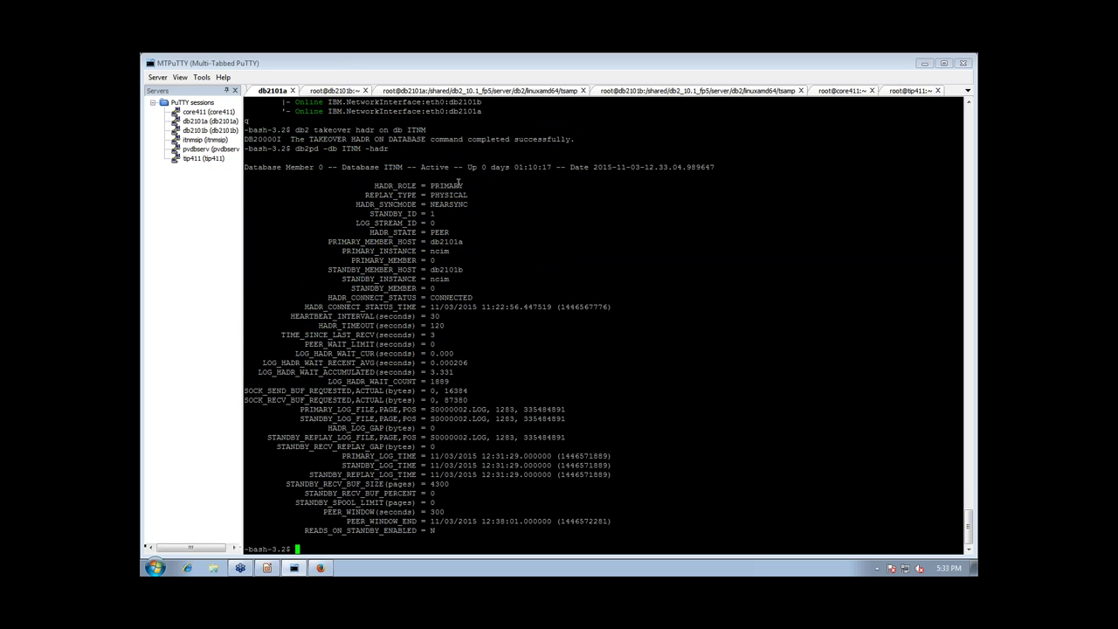
drag(463, 185, 427, 231)
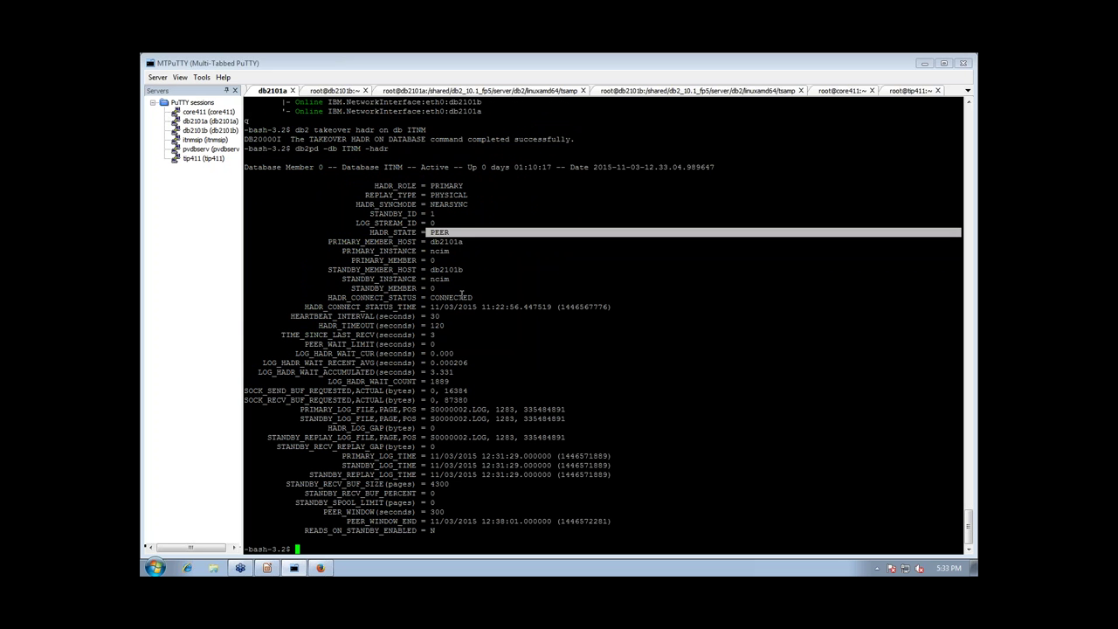
drag(475, 297, 431, 297)
click(469, 395)
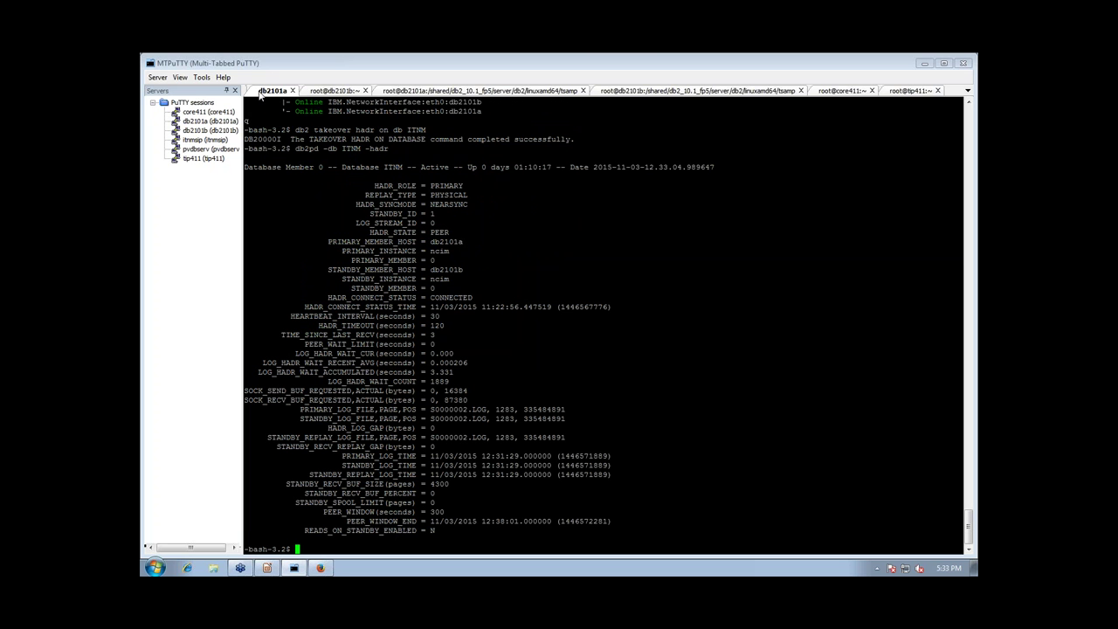
Bring up db2101b's live cluster automation status
click(322, 90)
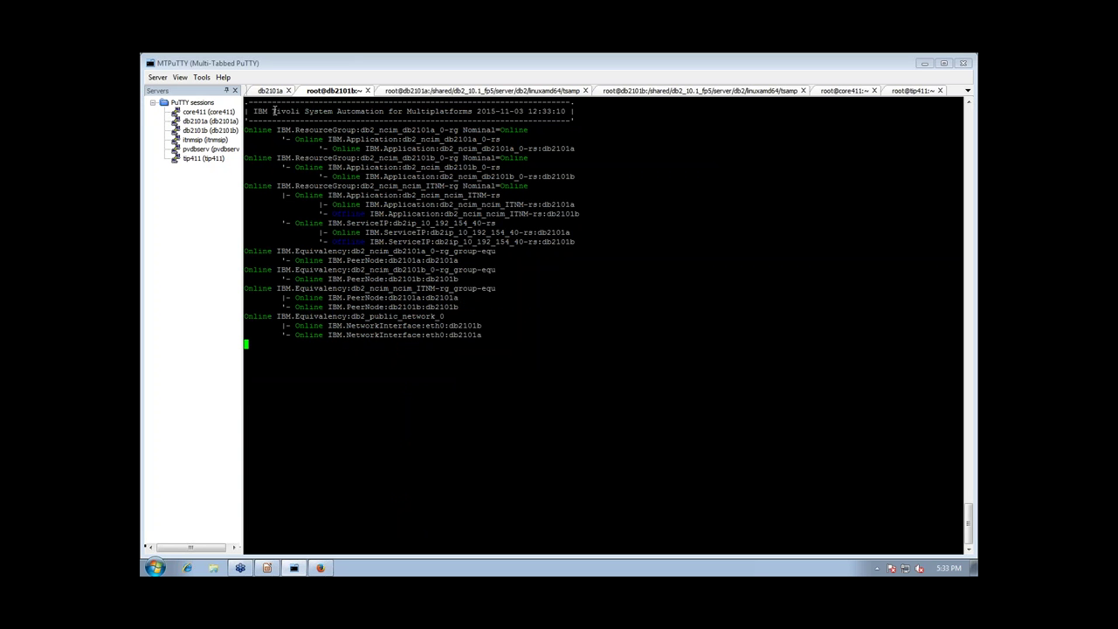
click(261, 91)
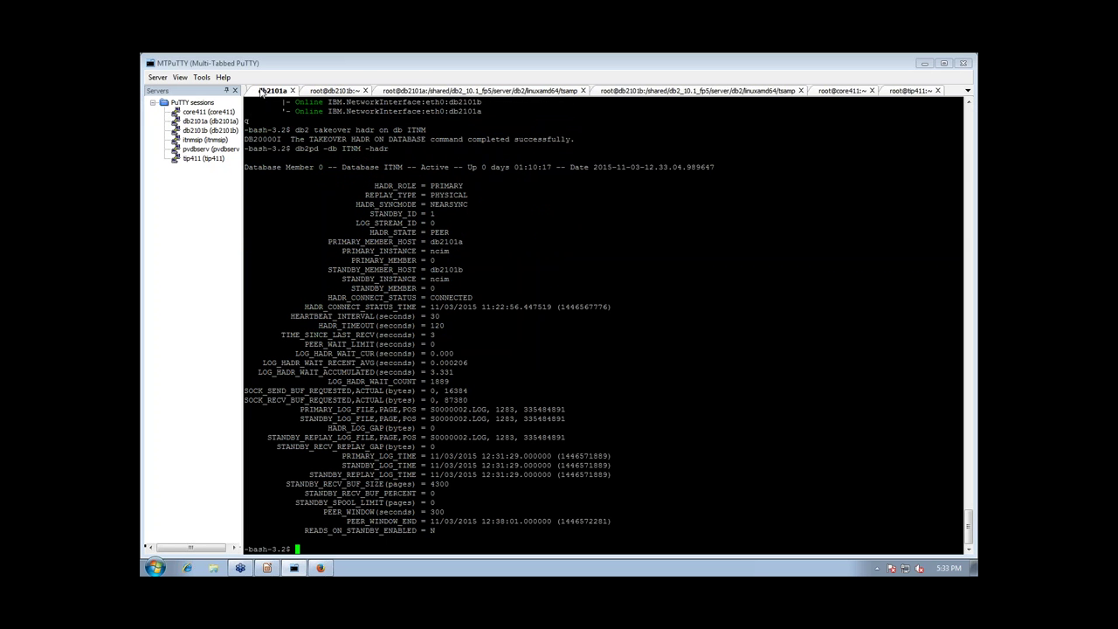
click(322, 90)
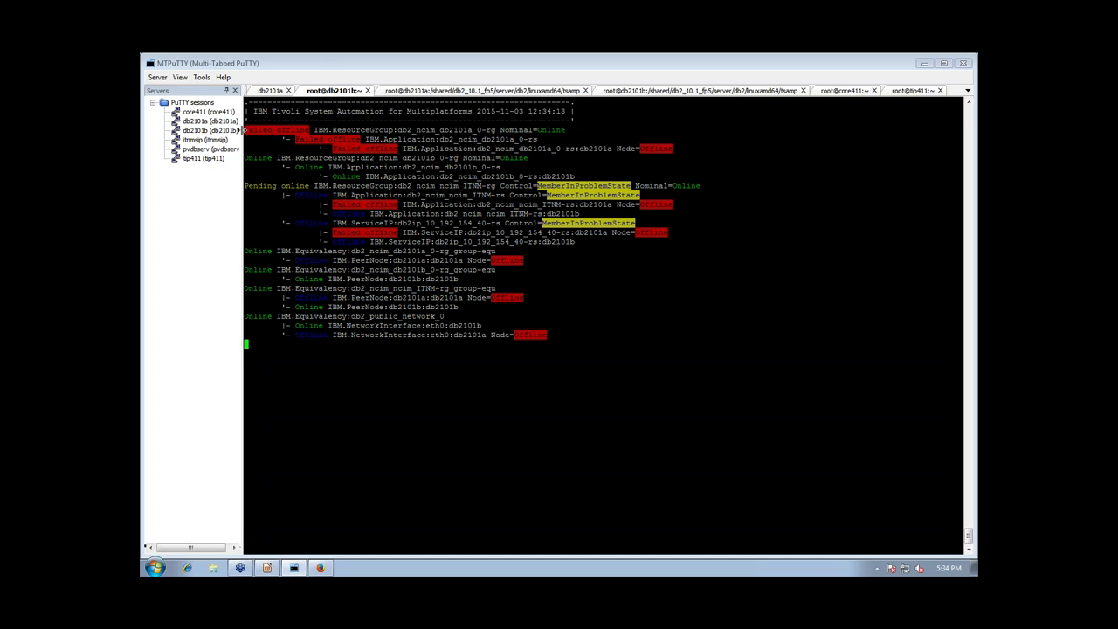
Point out db2101a's Failed offline resource group and the three ServiceIP lines as ITNM moves to db2101b
drag(245, 130, 582, 148)
mouse_move(500, 129)
mouse_down()
mouse_move(568, 130)
mouse_move(501, 129)
mouse_up()
drag(311, 129, 244, 130)
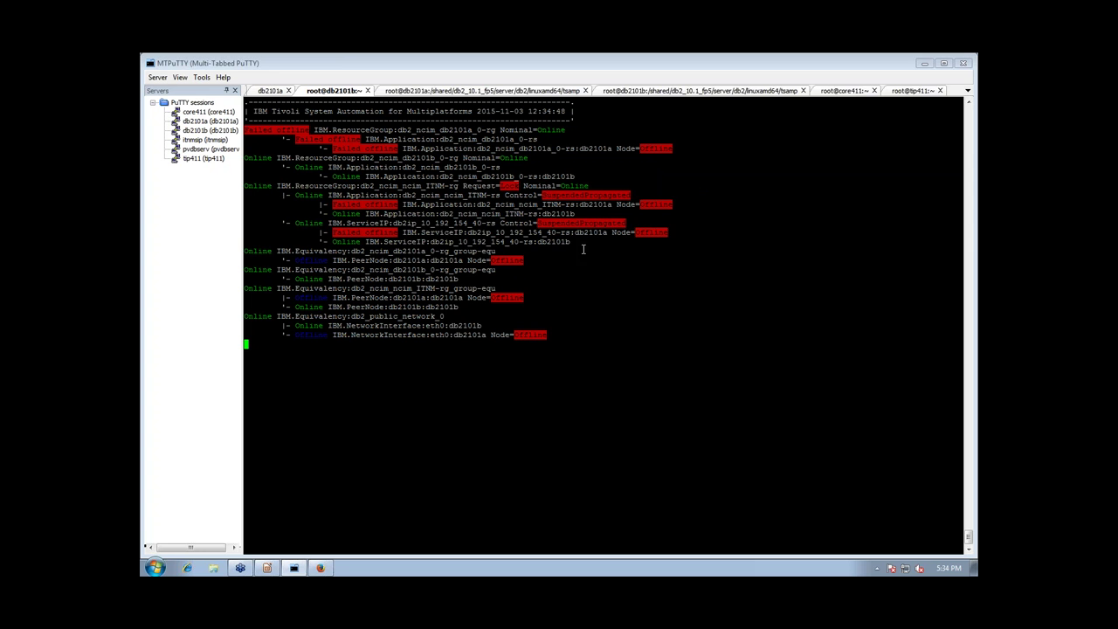
drag(581, 241, 273, 225)
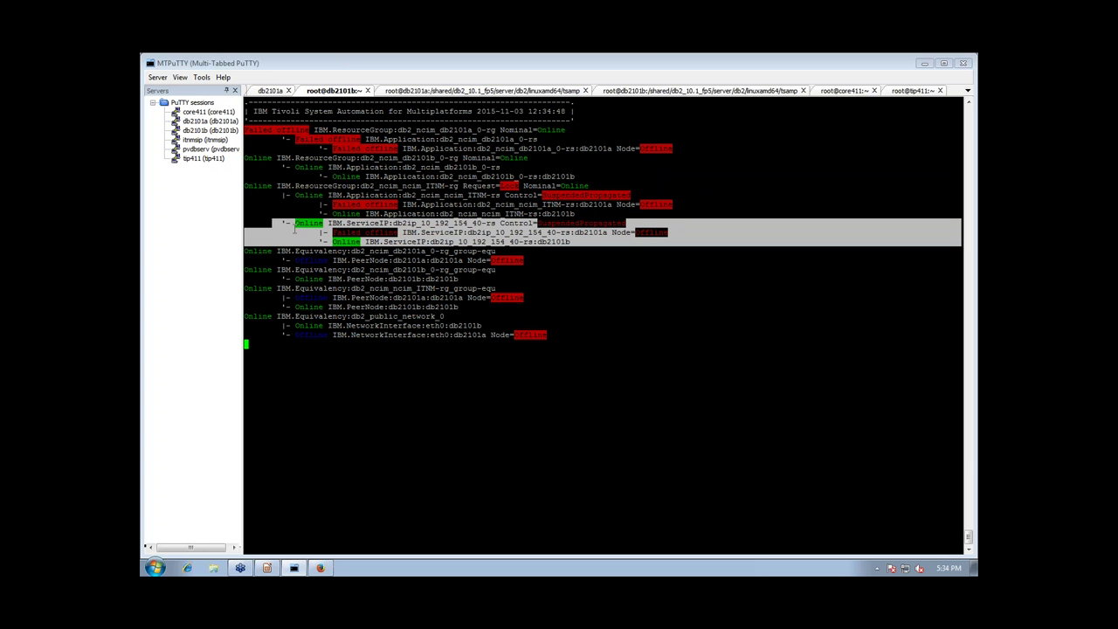
click(295, 229)
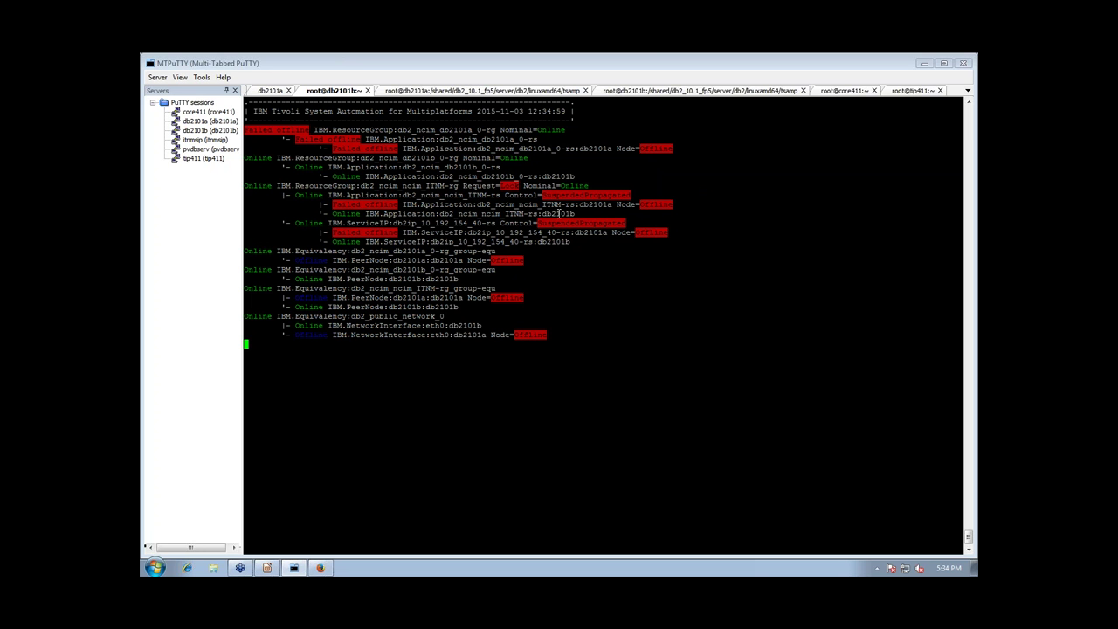
Run ifconfig eth0:0 in db2101b's tsamp session to confirm it holds 10.192.154.40
click(612, 96)
click(612, 94)
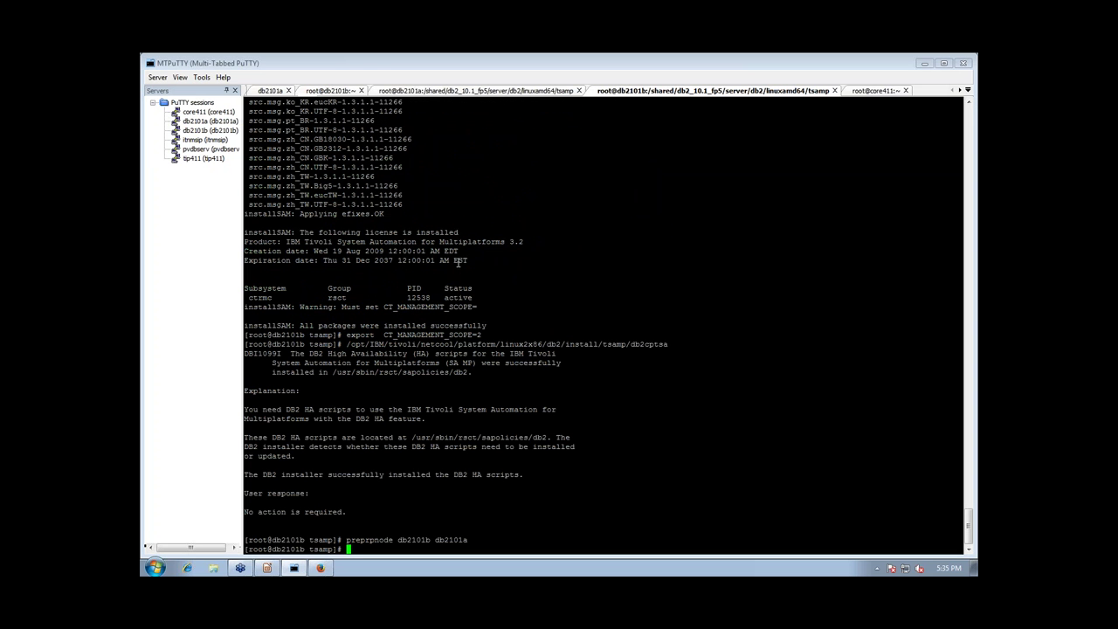
text(ifconfig eth0:0)
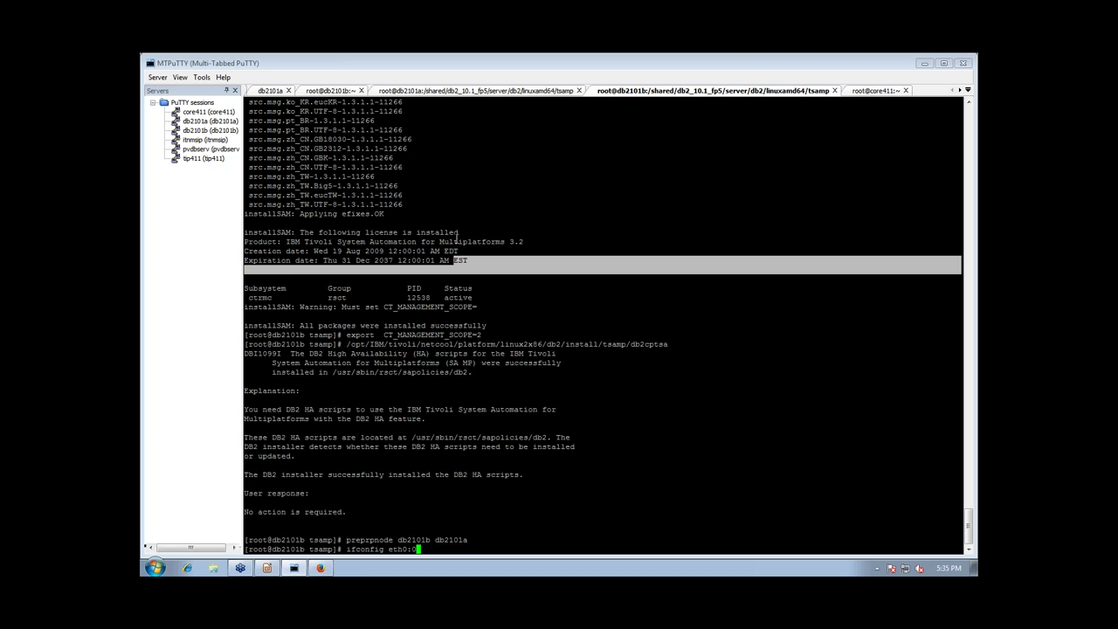
key(Return)
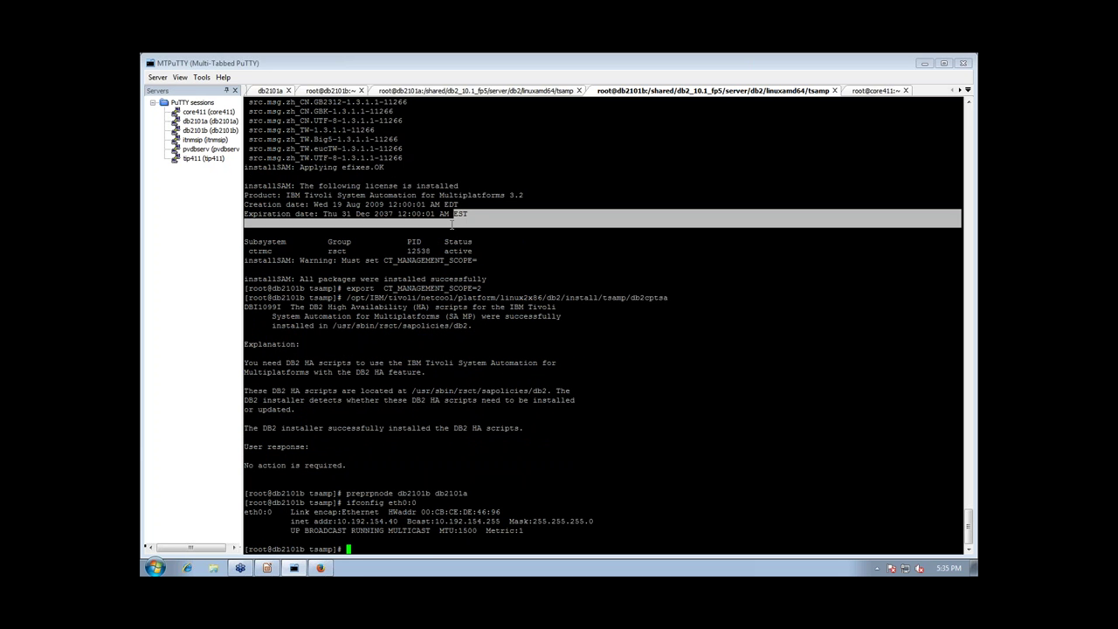
Stop the status display on db2101b and run db2pd -db ITNM -hadr
click(322, 90)
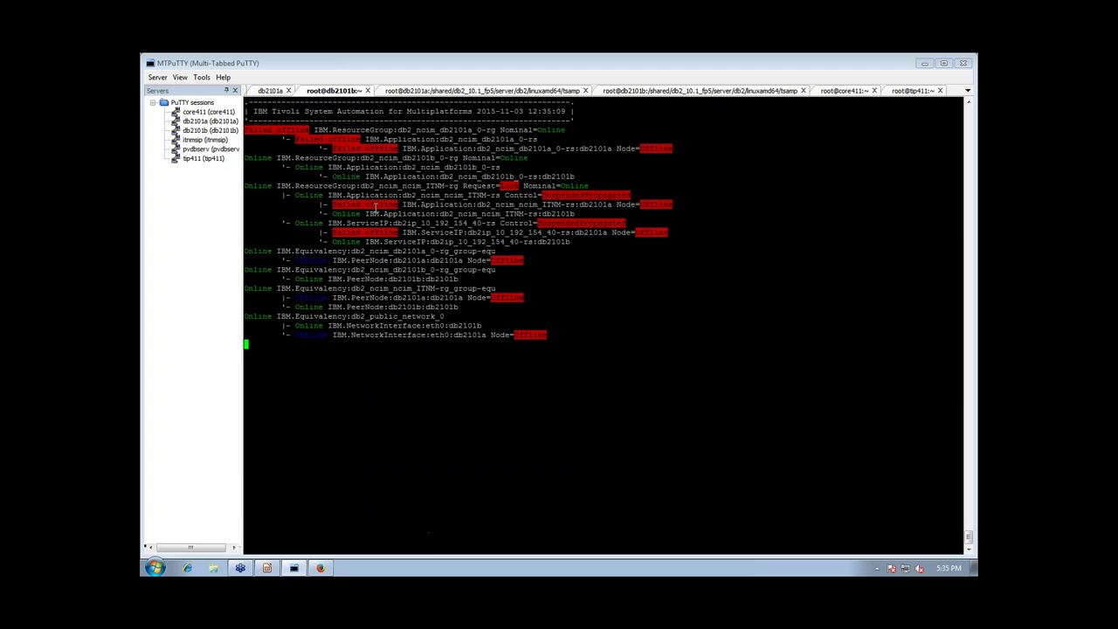
key(ctrl+c)
text(dbpd)
key(BackSpace)
key(BackSpace)
key(BackSpace)
text(2pd)
key(BackSpace)
key(BackSpace)
text(pf)
key(BackSpace)
text(d -db ITNM -hadr)
key(Return)
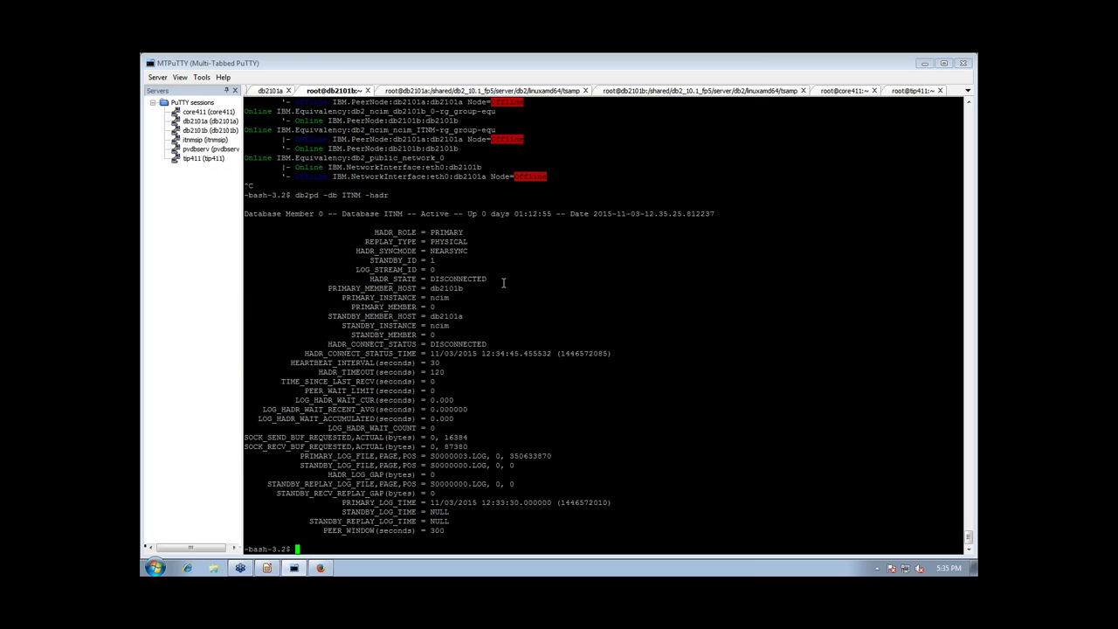
Highlight the DISCONNECTED HADR state and connection status, then relaunch lssam -top
drag(489, 278, 430, 278)
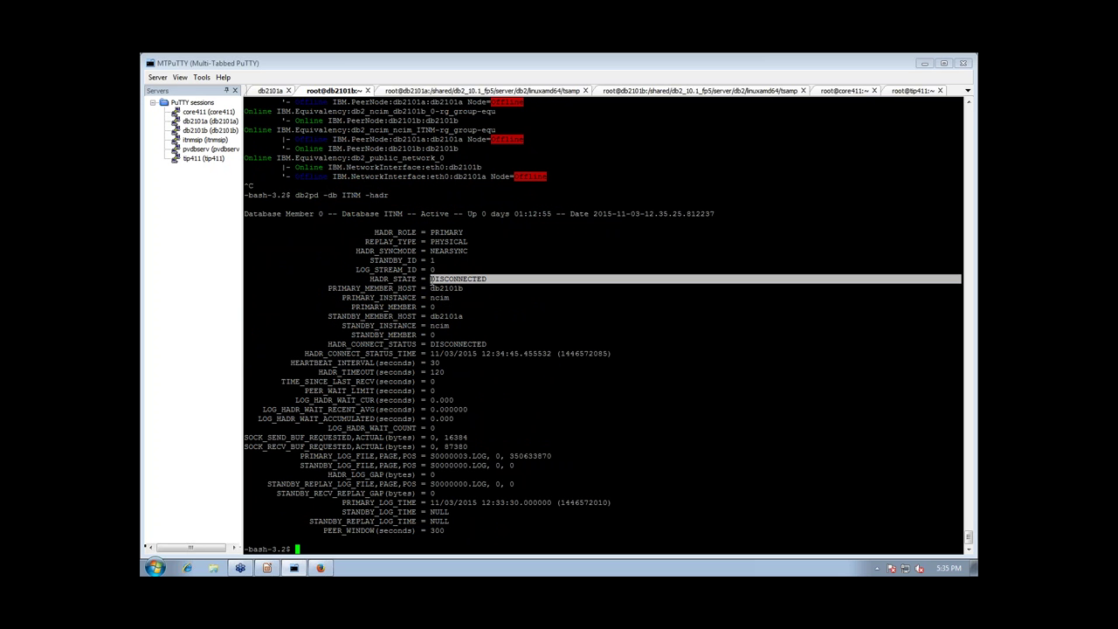
drag(430, 344, 490, 344)
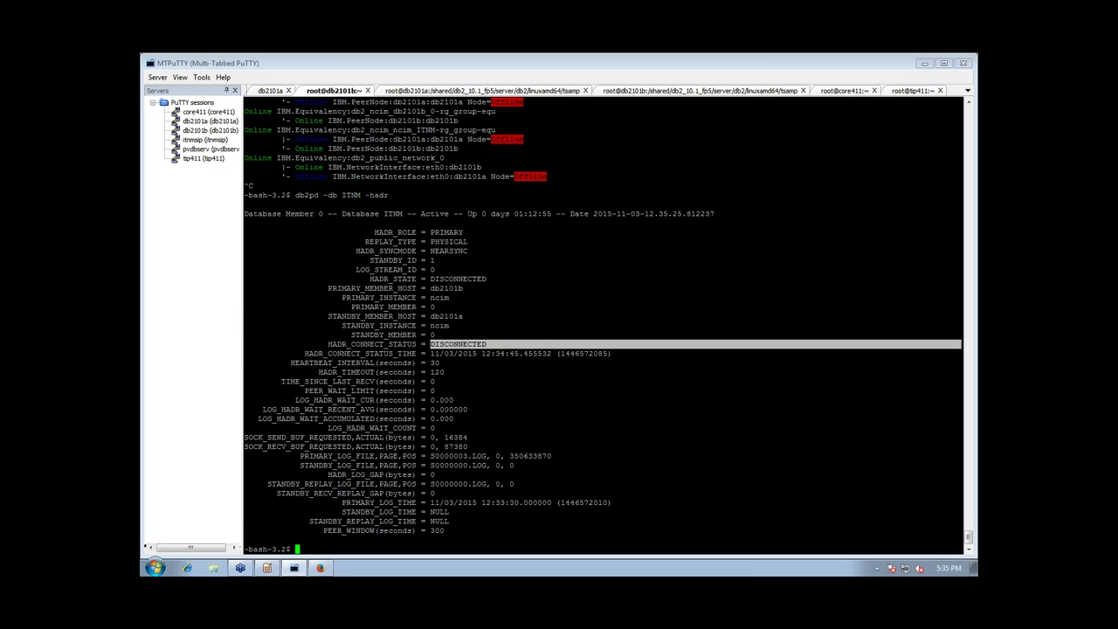
click(338, 281)
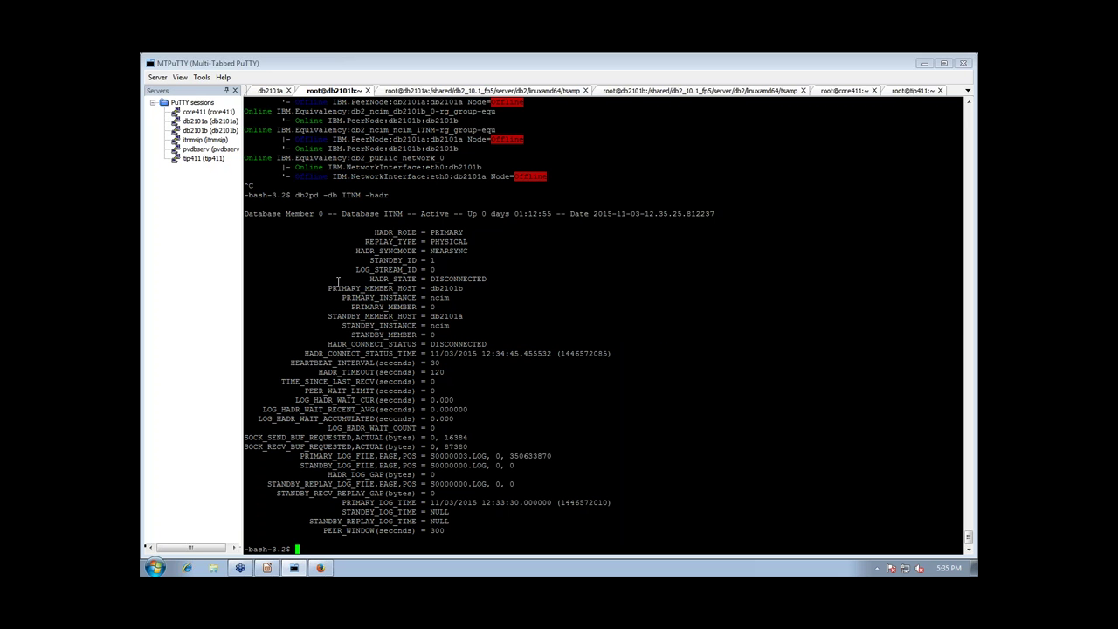
text(lssam -top)
key(Return)
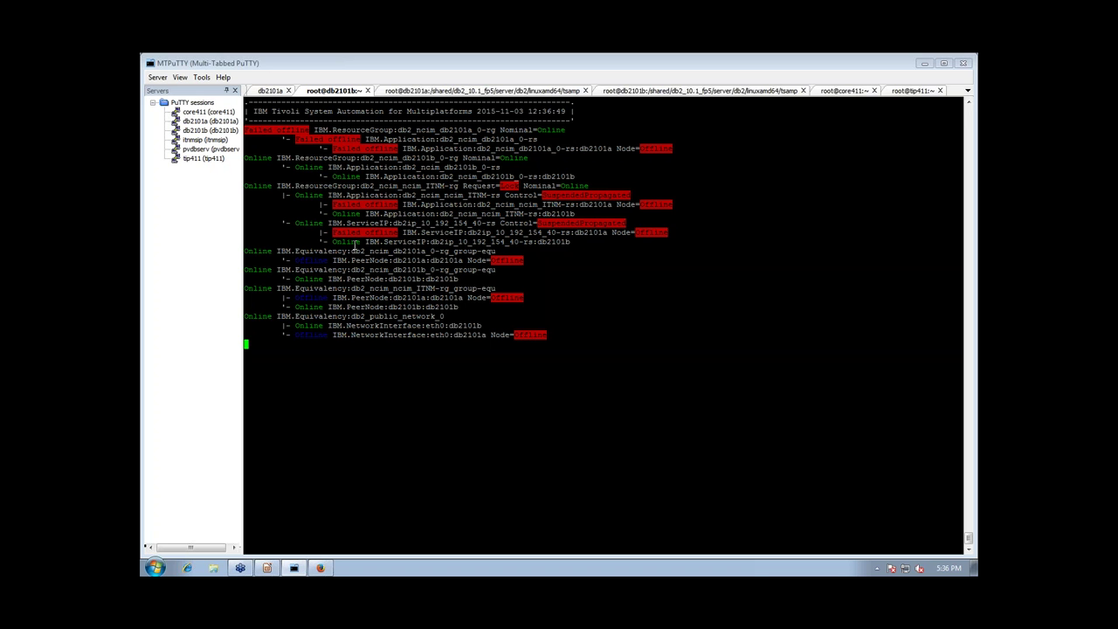
Wait while lssam -top shows db2101a's resources returning to Online
mouse_move(293, 567)
mouse_move(266, 568)
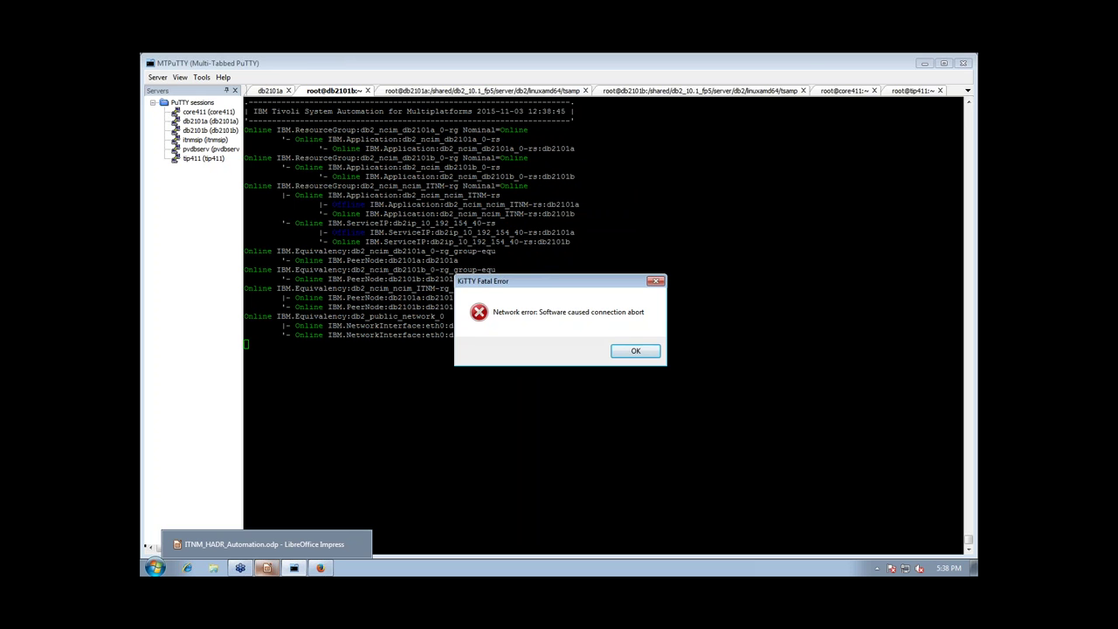
Dismiss the KiTTY connection-abort error, close the dead db2101a tab, and reopen the db2101a session
click(637, 351)
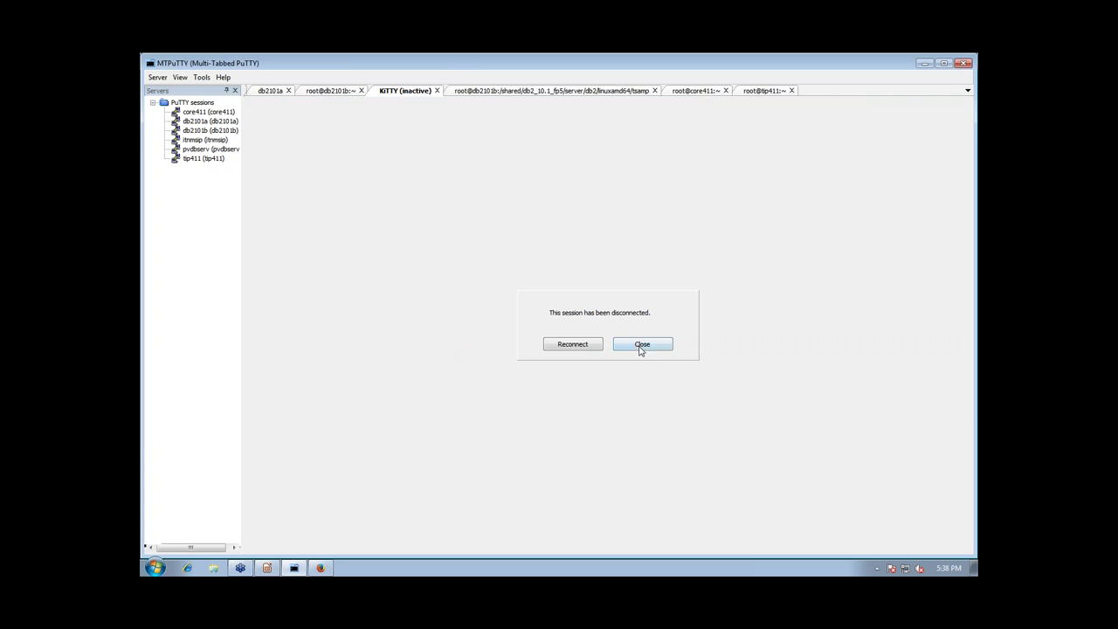
click(641, 346)
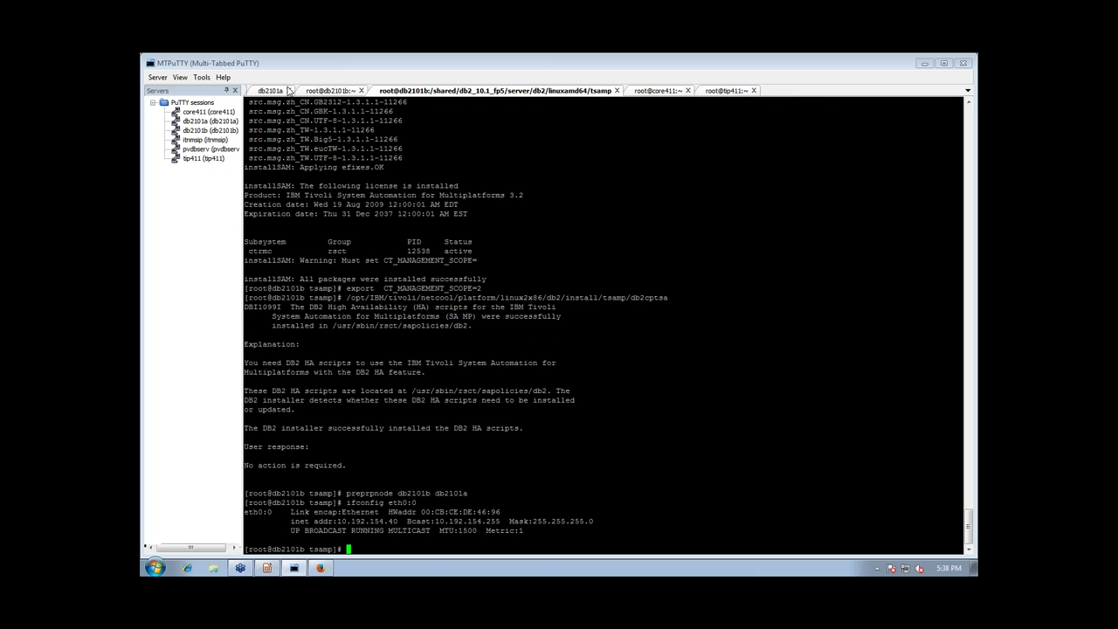
click(289, 90)
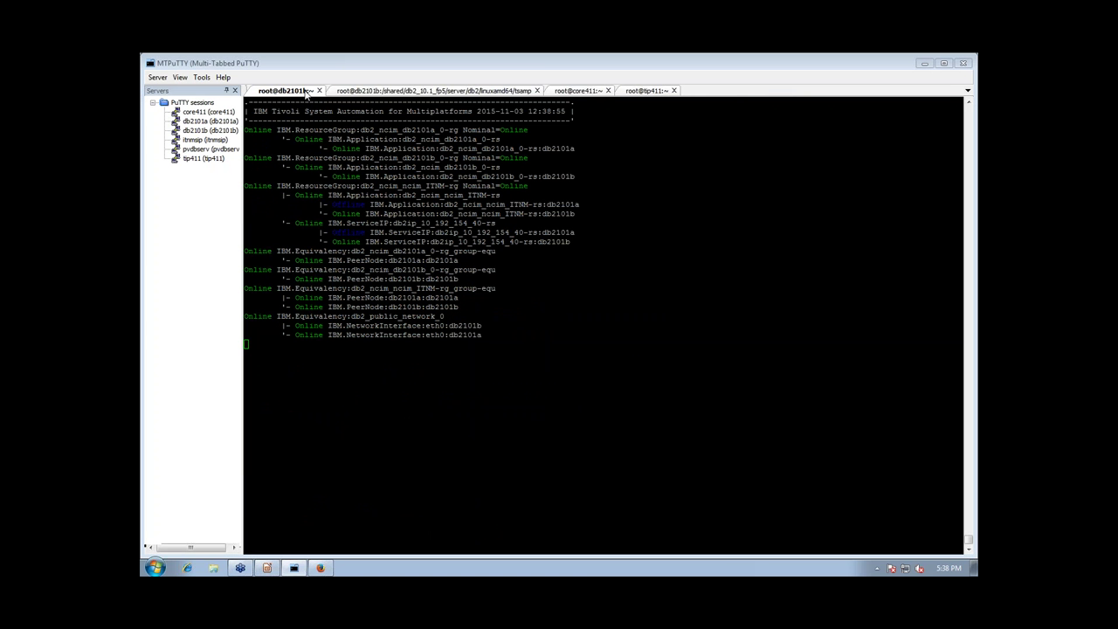
click(387, 272)
double_click(210, 121)
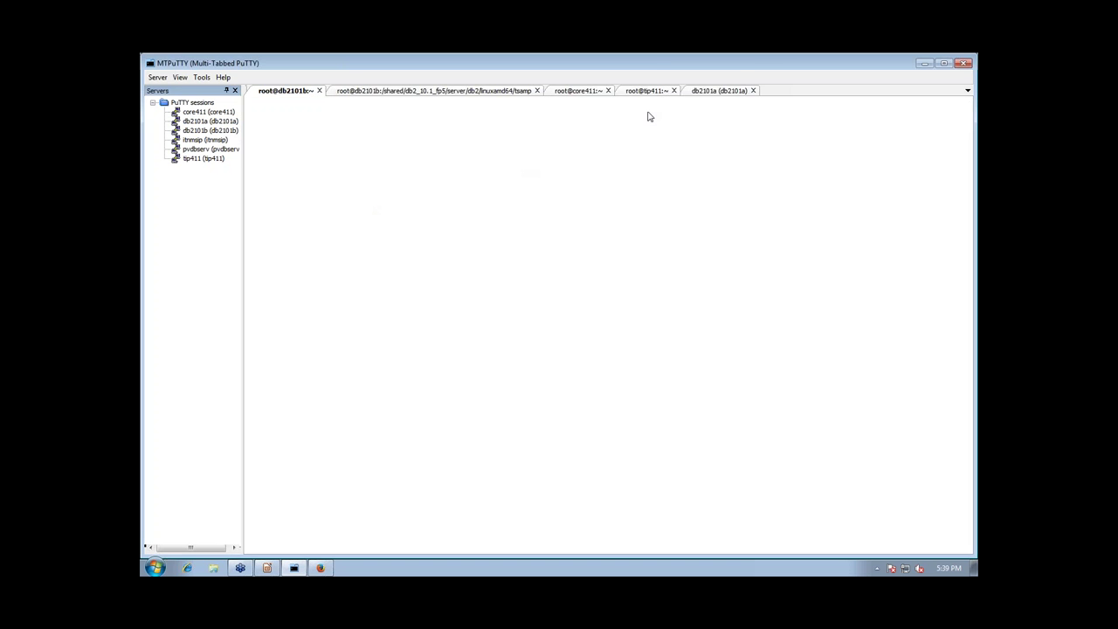
Log into db2101a, become ncim, and run 'db2 takeover hadr on db ITNM'
key(Return)
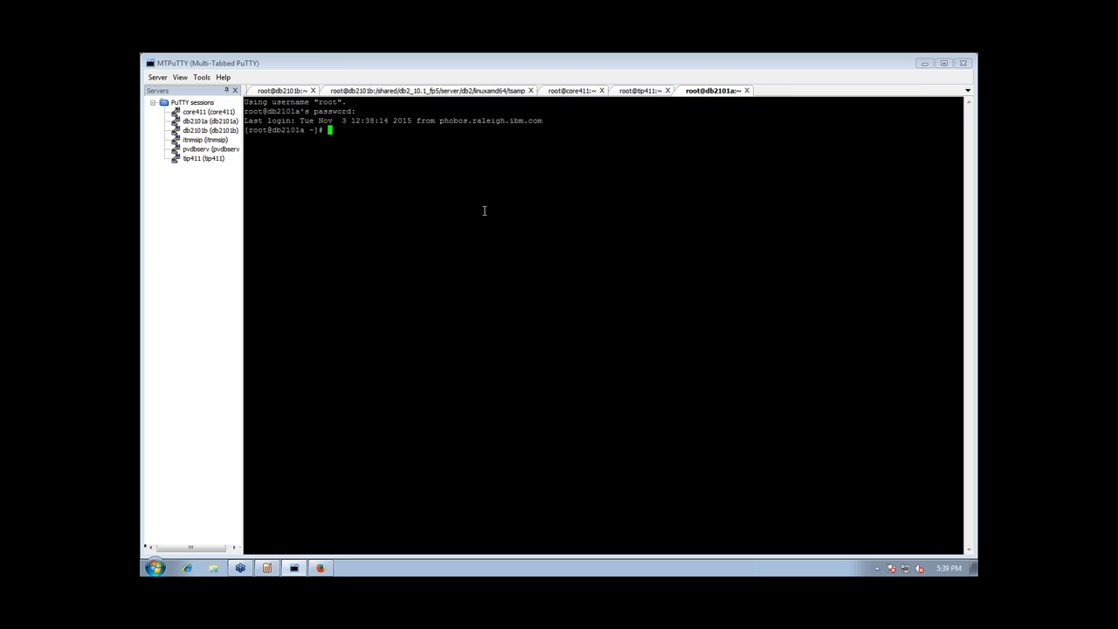
click(283, 92)
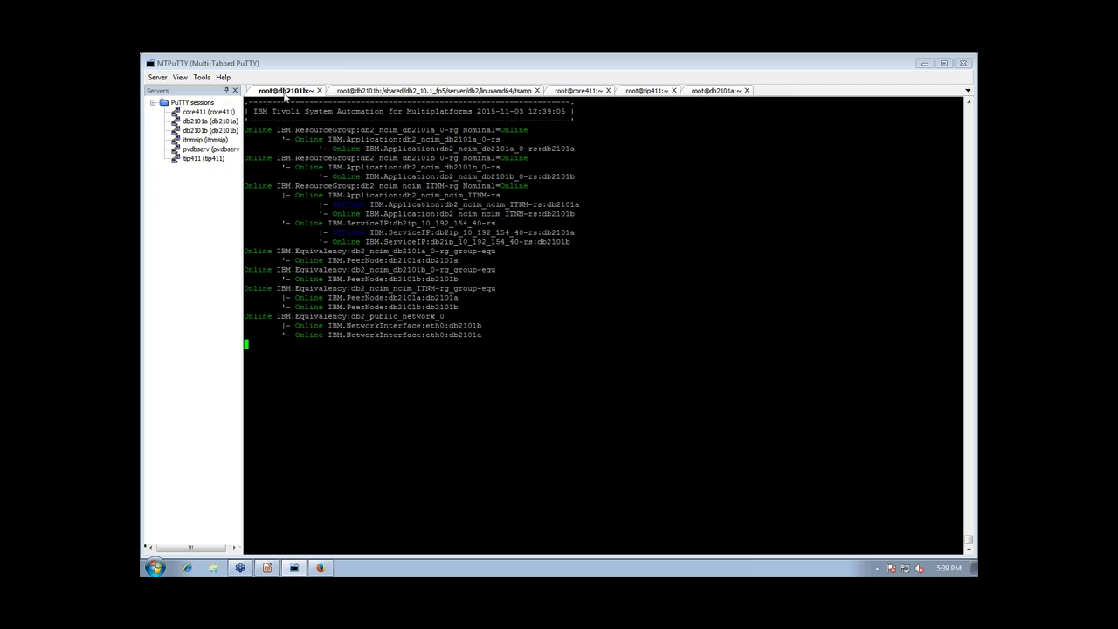
click(716, 90)
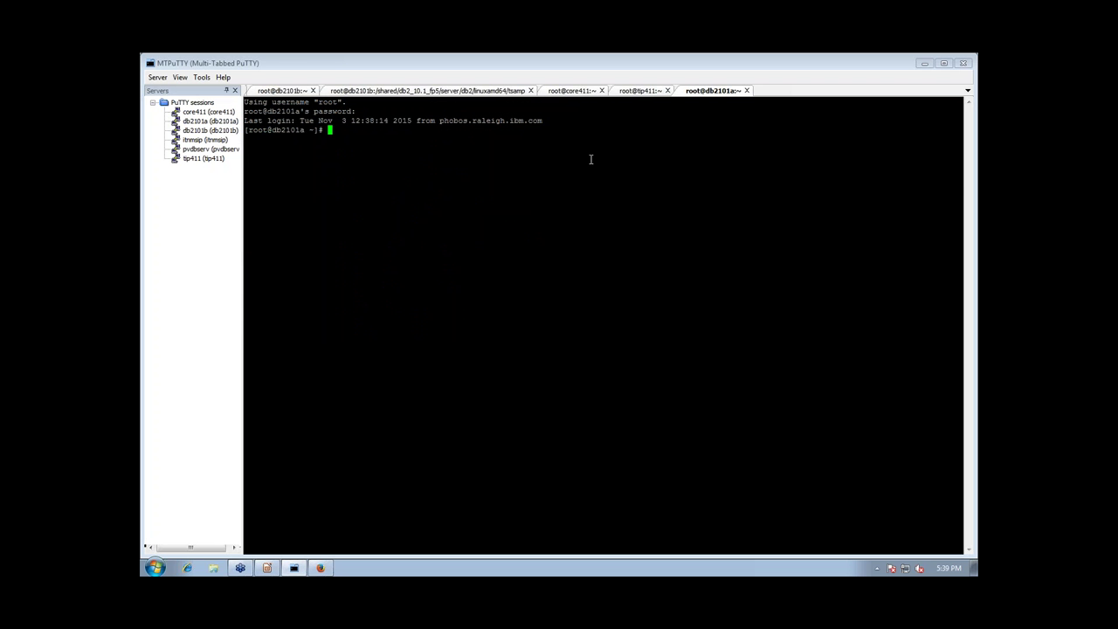
text(su - n)
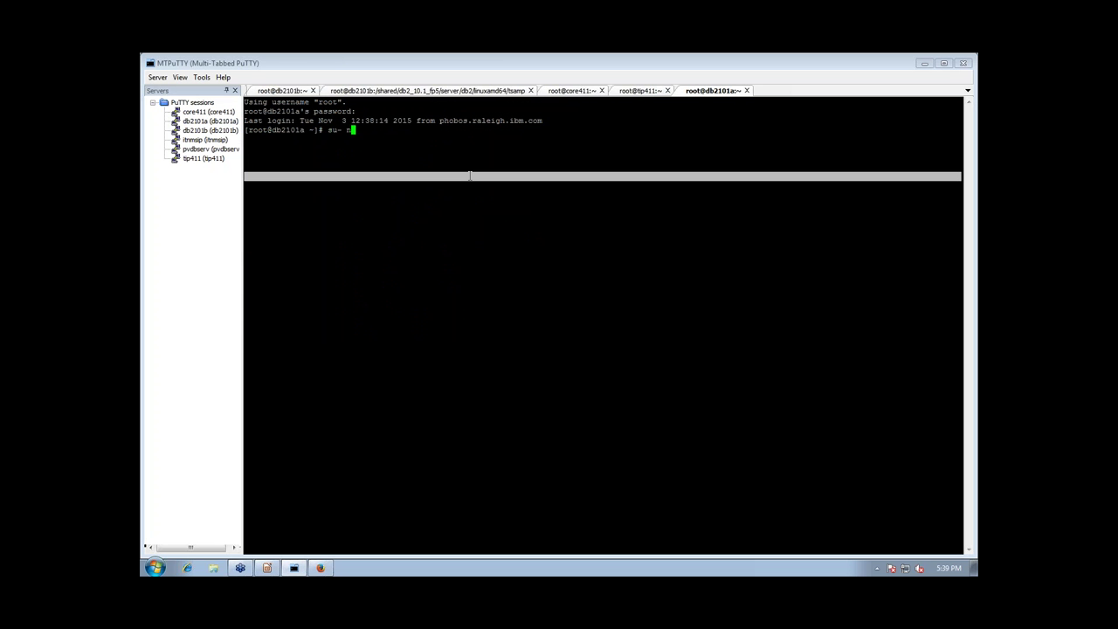
text(cim)
key(Return)
text(db2 takeover hadr on db)
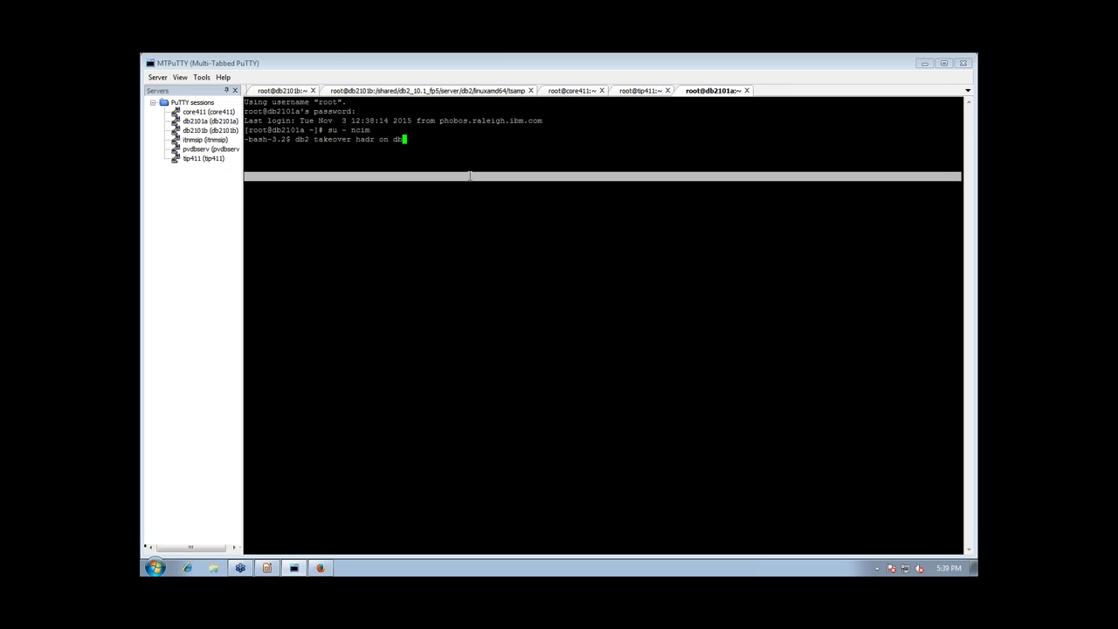
text( ITNM)
key(Return)
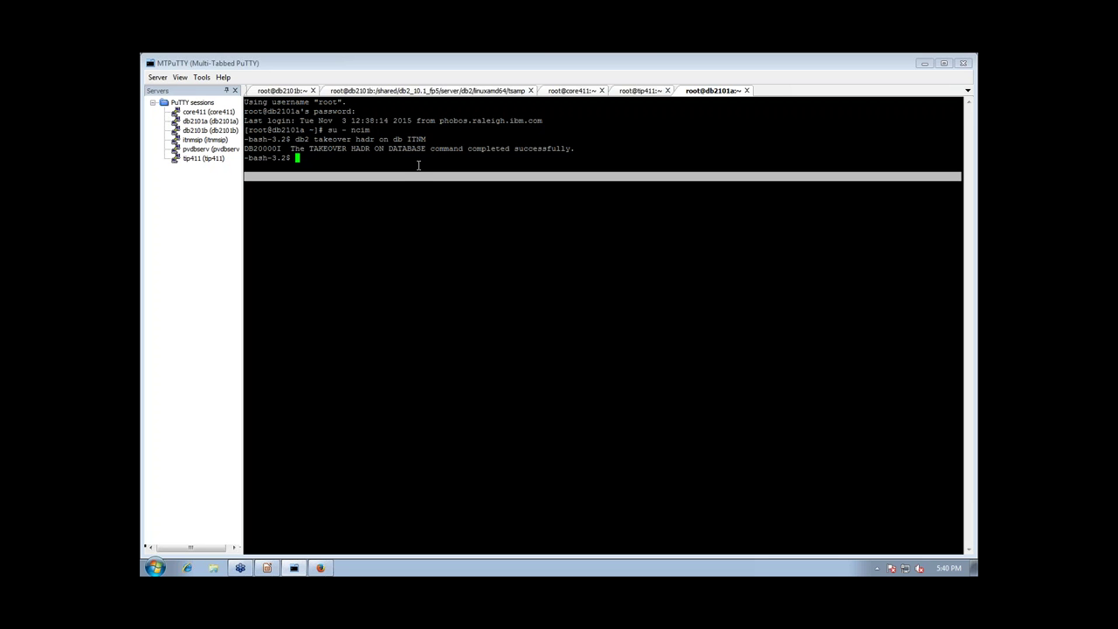
On db2101b, confirm the ServiceIP and ITNM entries are online on db2101a, then quit the monitor
click(273, 91)
drag(577, 233, 528, 234)
drag(578, 204, 548, 205)
click(546, 204)
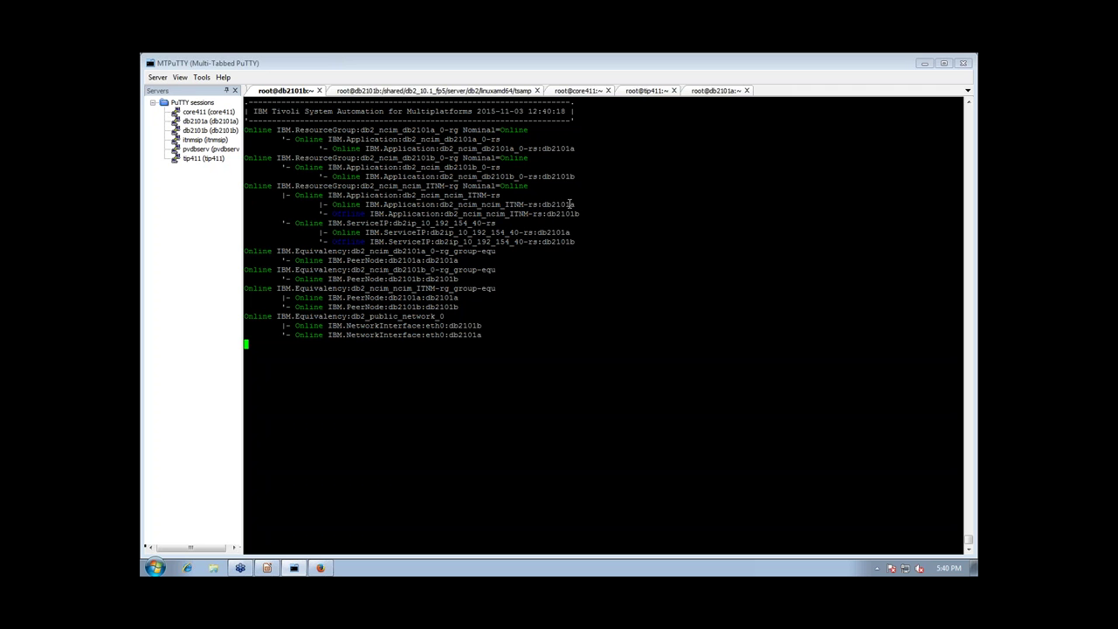
text(q)
key(BackSpace)
key(Return)
click(267, 567)
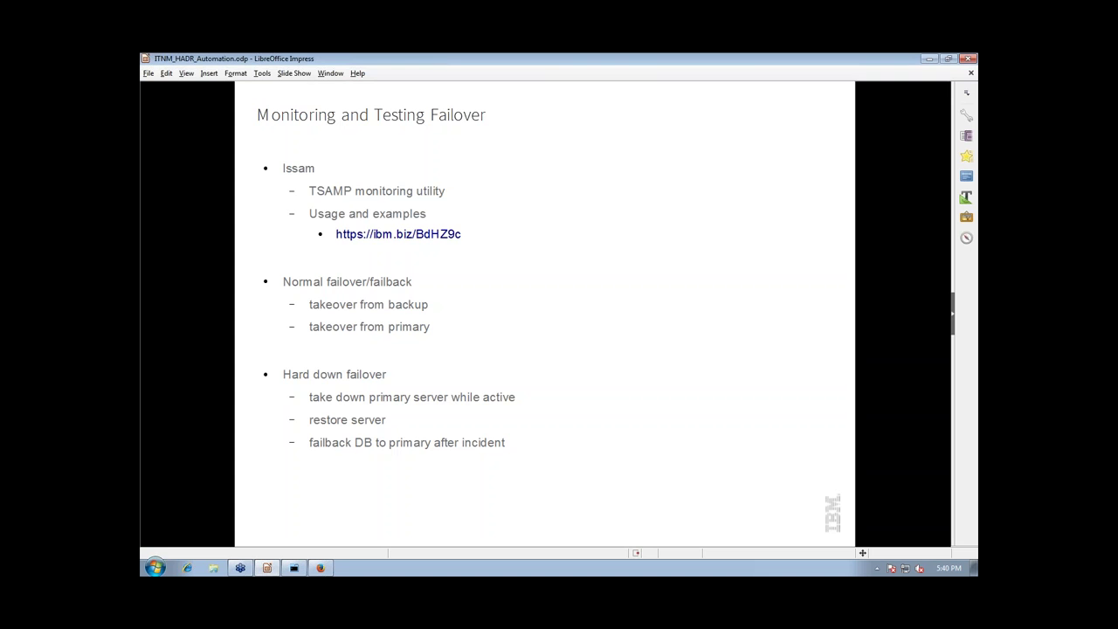
scroll(149, 533, down, 1)
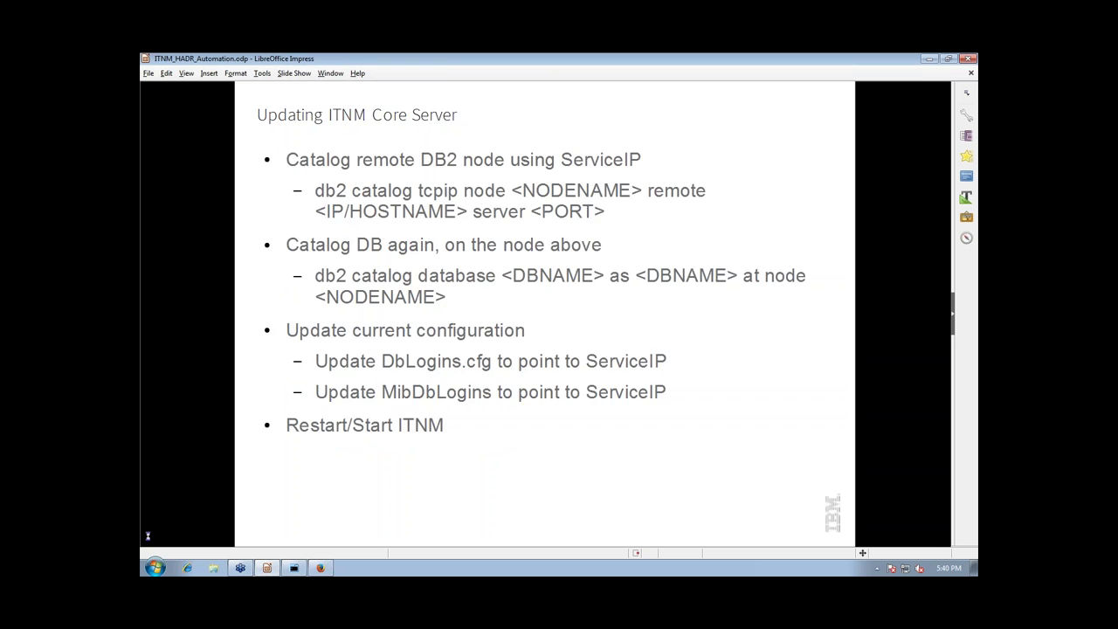
scroll(149, 533, up, 1)
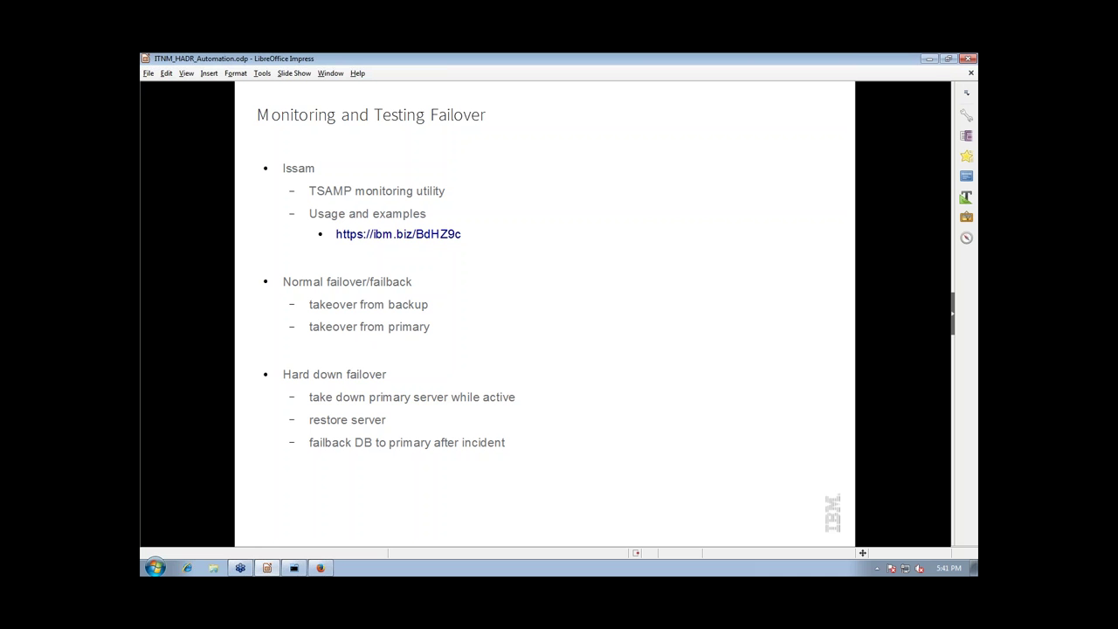
key(Page_Down)
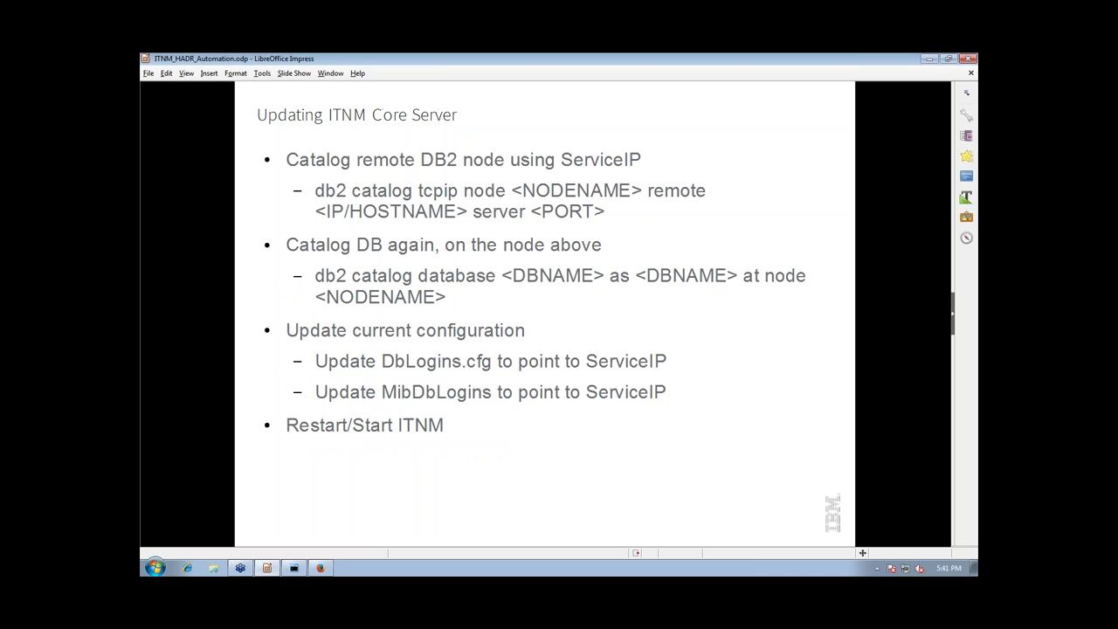
key(Page_Up)
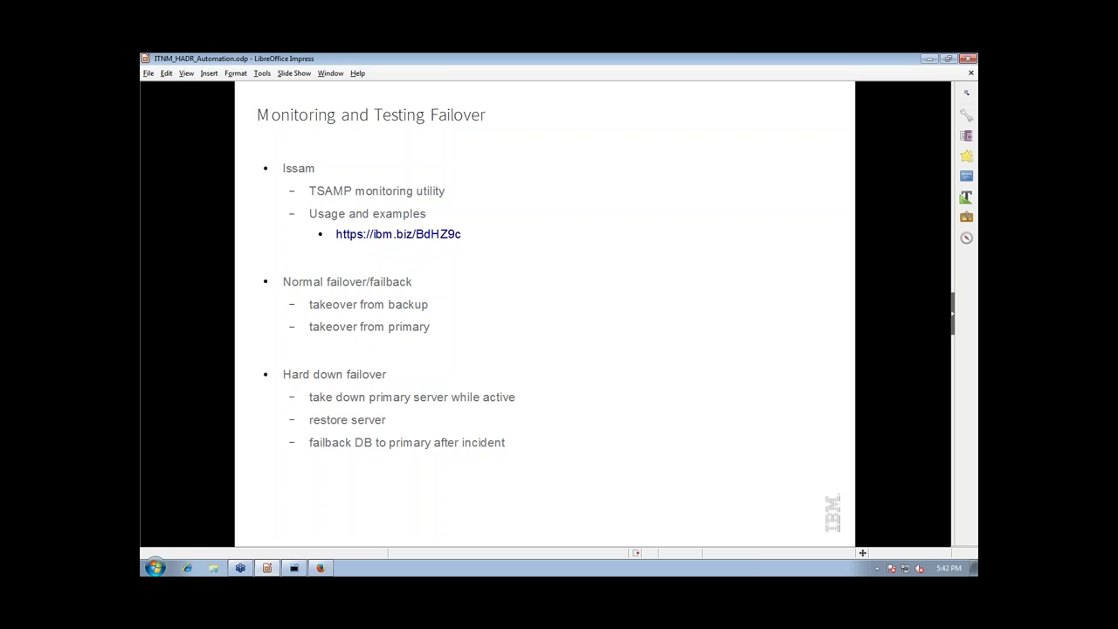
scroll(365, 337, down, 1)
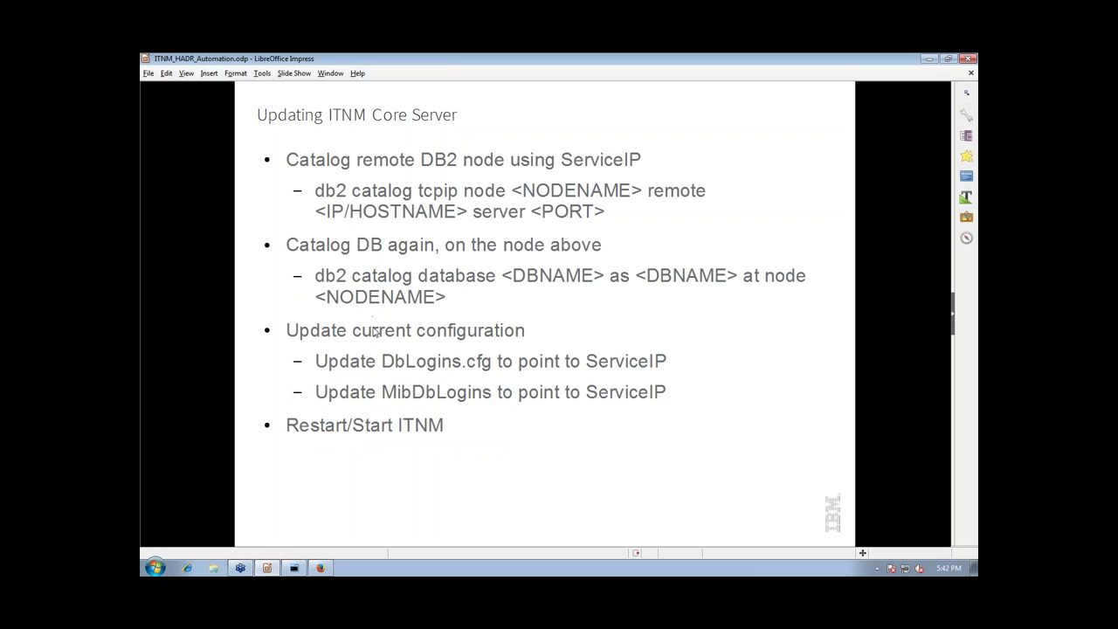
click(293, 568)
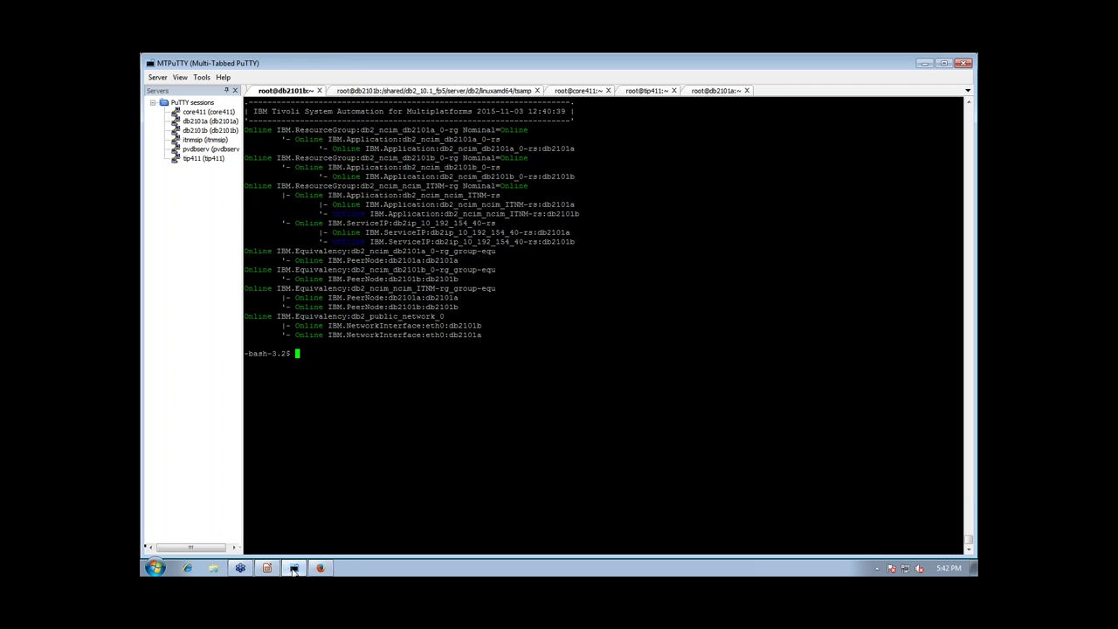
On core411, switch to db2inst1 and list the node directory, showing ITNMSIP at 10.192.154.40
click(572, 90)
drag(530, 299, 546, 306)
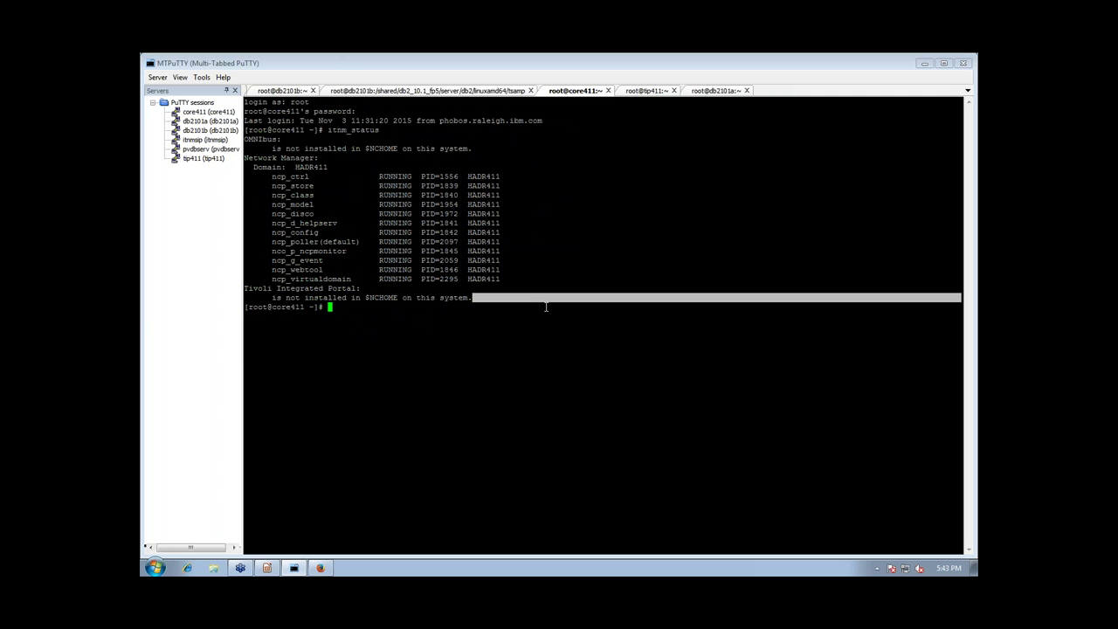
text(su - db2inst1)
key(Return)
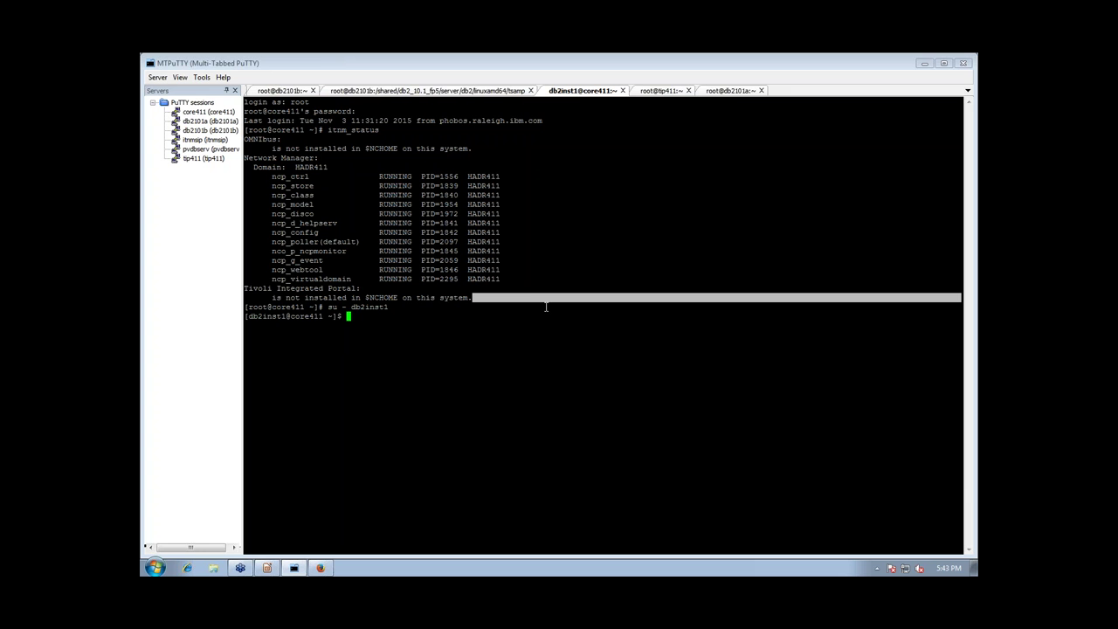
text(db2 list node directory)
key(Return)
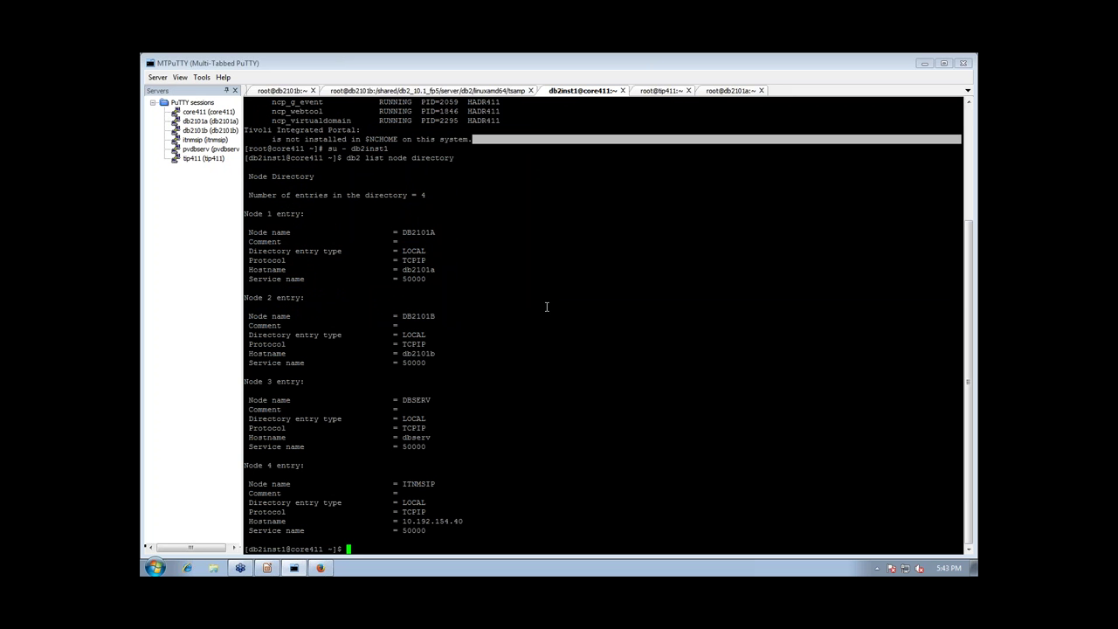
Uncatalog node ITNMSIP and database ITNM, then confirm three node directory entries remain
text(db2 uncatalog node ITNMSIP)
key(Return)
text(db2 unc)
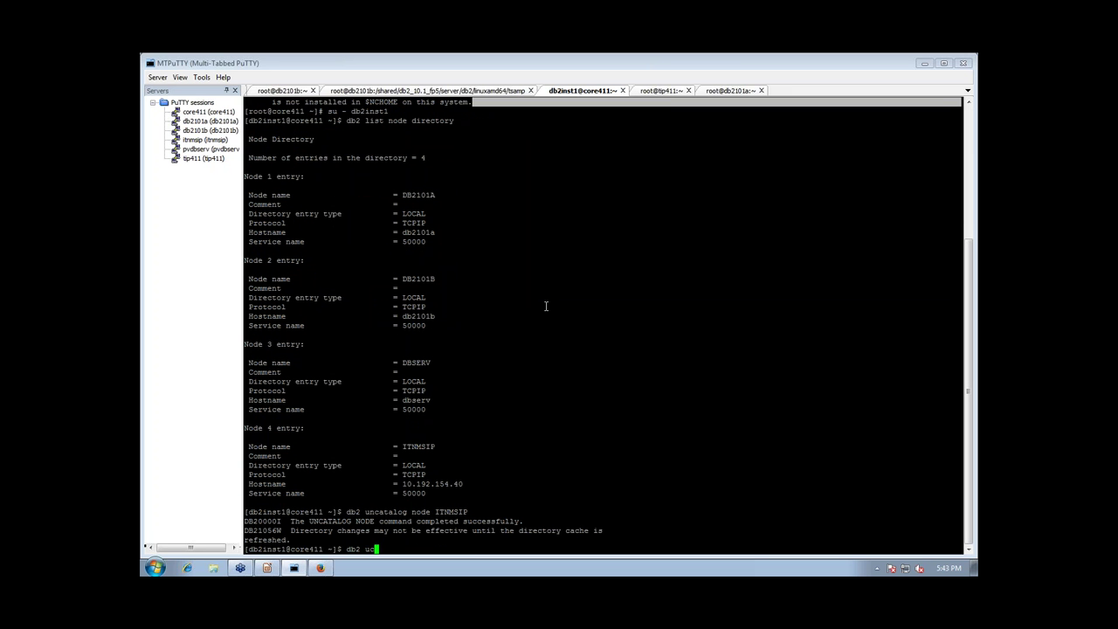
text(atalog db ITNM)
key(Return)
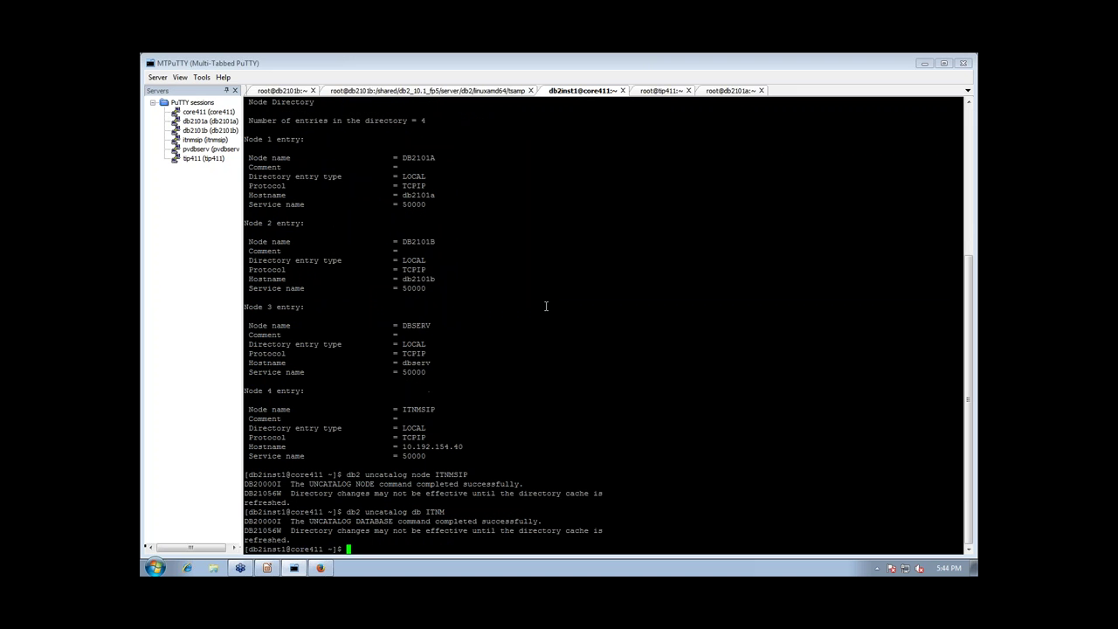
text(db2 list node directory)
key(Return)
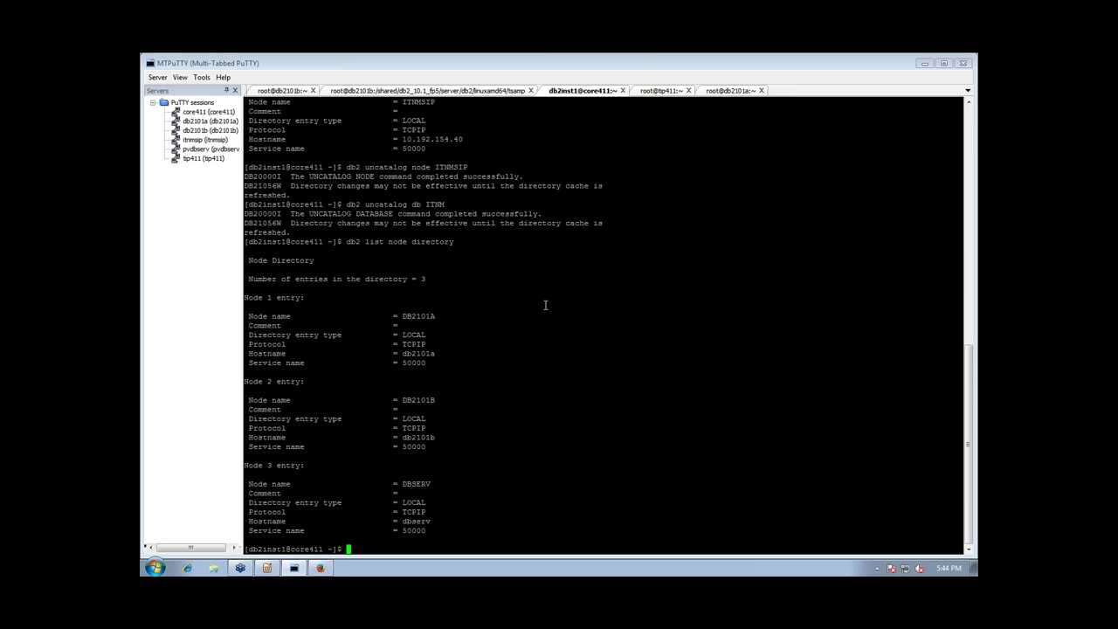
text(db2 cata)
key(BackSpace)
key(BackSpace)
key(BackSpace)
key(BackSpace)
key(BackSpace)
Catalog TCP/IP node ITNMSIP at remote 10.192.154.40, server port 50000
text(catalog tcpip)
key(BackSpace)
key(BackSpace)
text(ip node ITNMSIP)
text(remote)
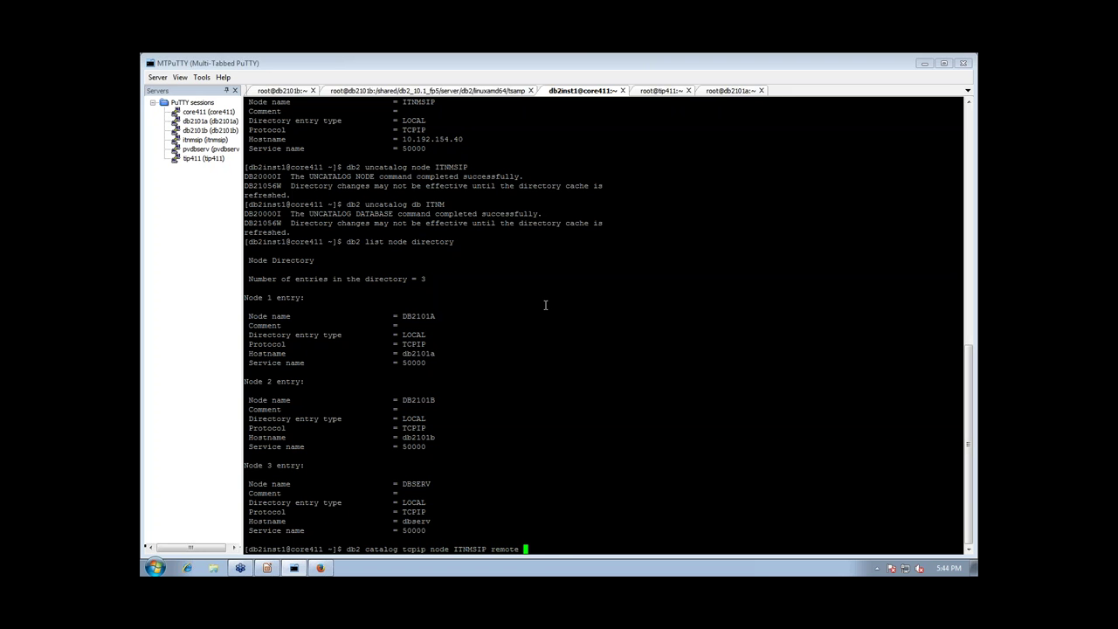
text( 10.192.154.40 server 50000)
key(Return)
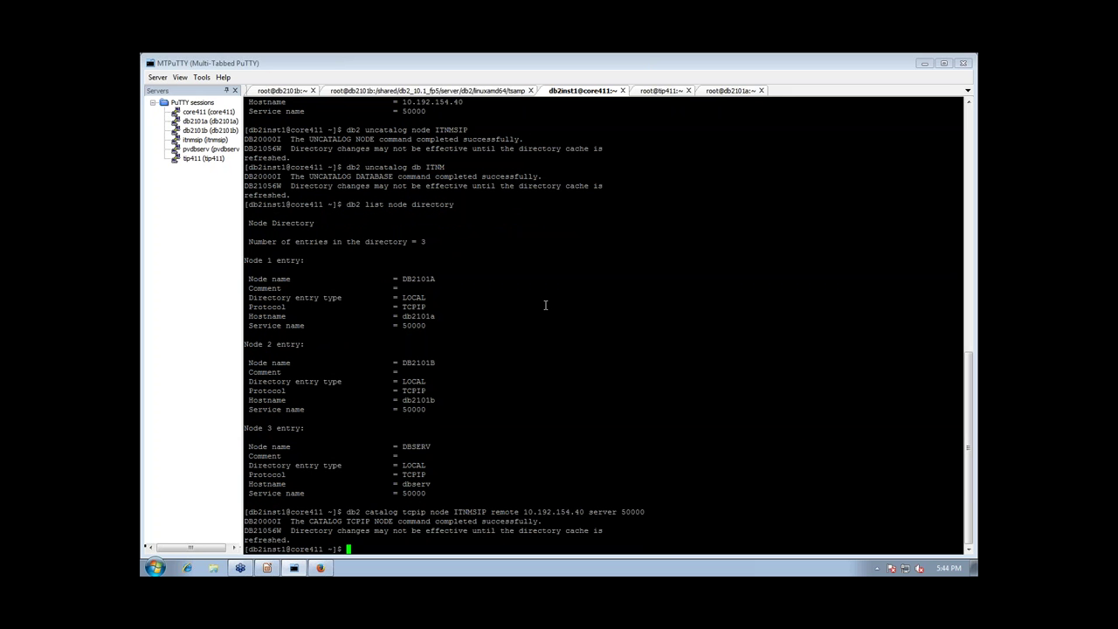
Catalog database ITNM as ITNM at node ITNMSIP
text(db2 catalog DB itnm)
text(as)
key(BackSpace)
key(BackSpace)
key(BackSpace)
key(BackSpace)
key(BackSpace)
key(BackSpace)
key(BackSpace)
key(BackSpace)
key(BackSpace)
key(BackSpace)
key(BackSpace)
text(db ITNM as ITNM at node ITNMSIP)
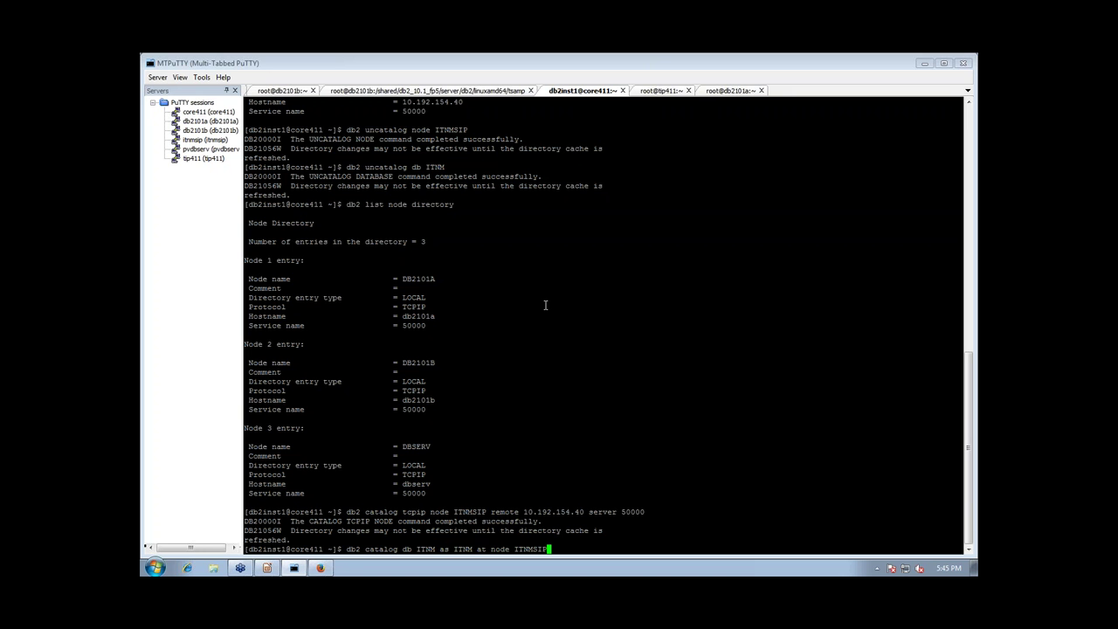
key(Return)
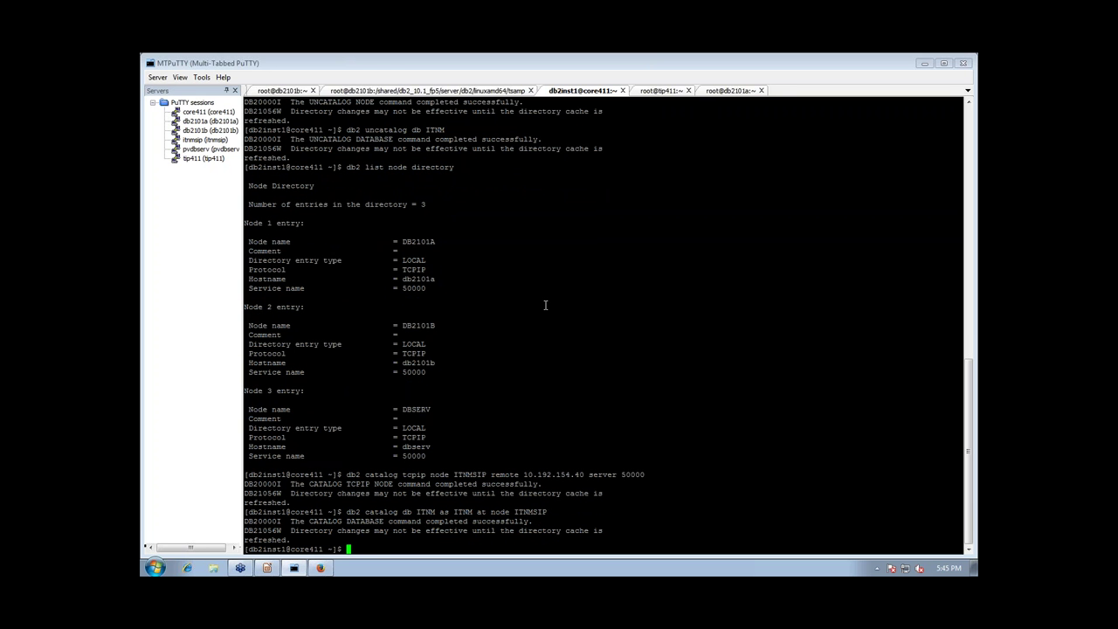
Test connecting to ITNM as user ncim, then log out of db2inst1 back to root
key(Return)
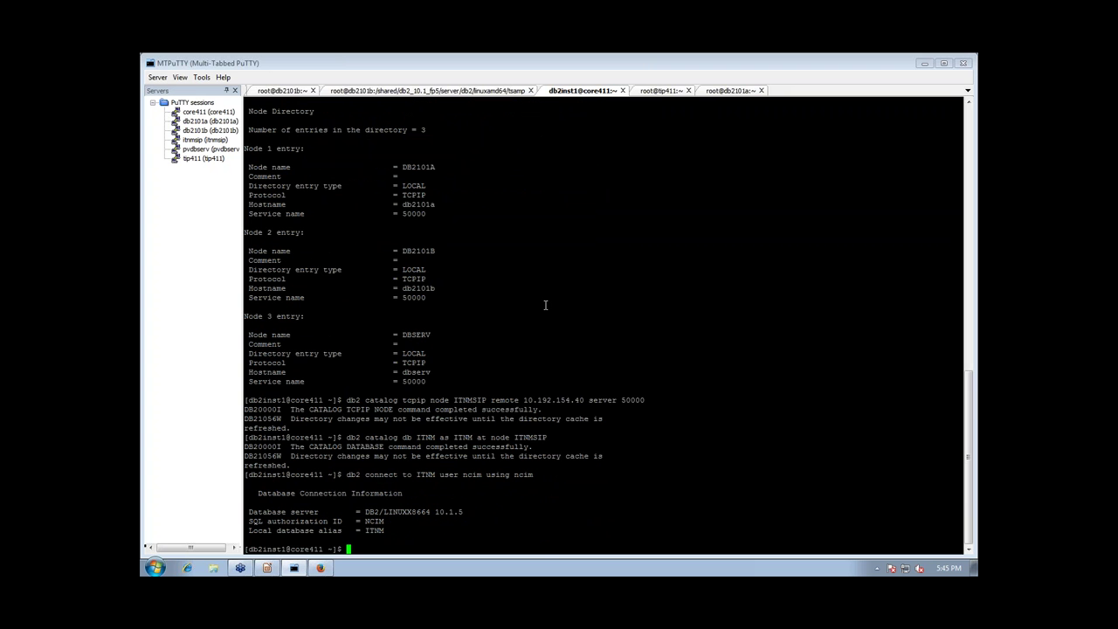
key(Return)
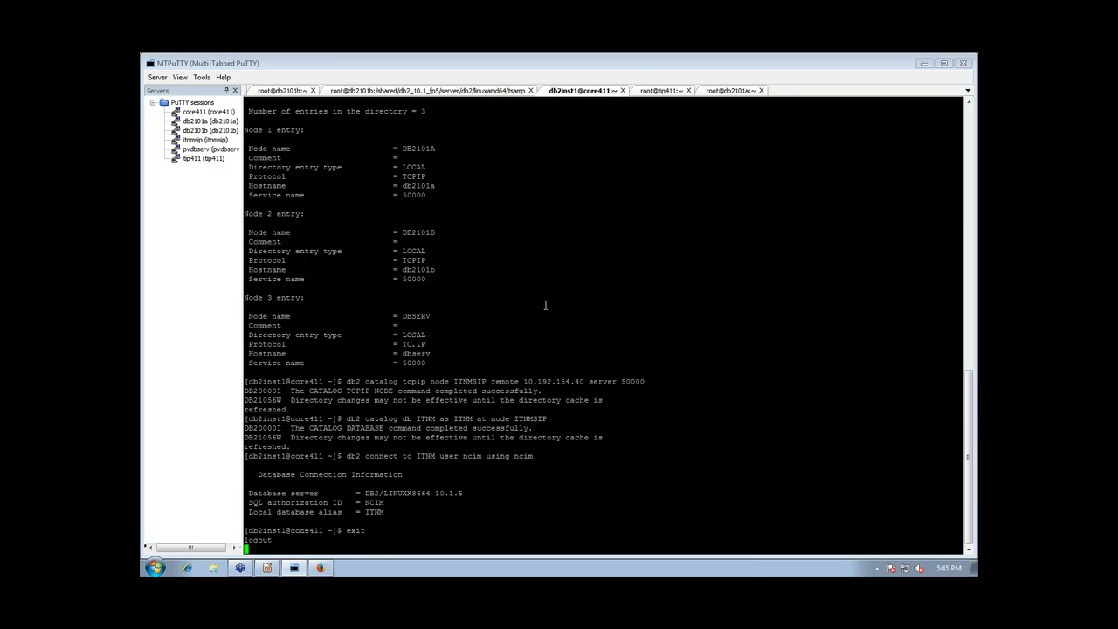
key(Up)
key(Up)
key(Up)
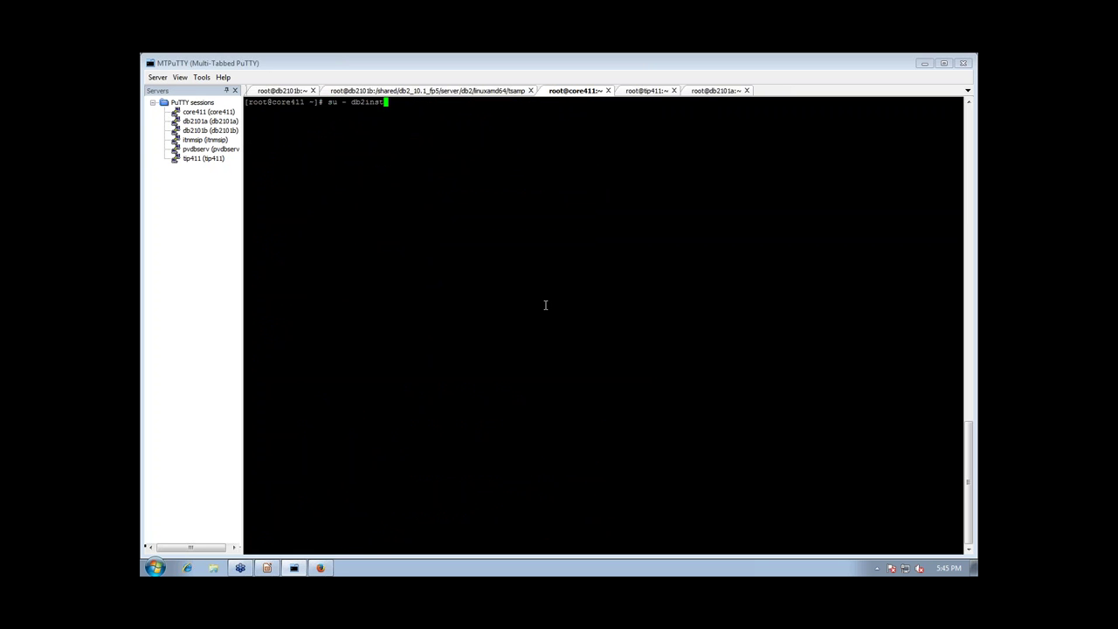
key(Down)
key(Down)
key(Down)
Review the 'Updating ITNM Core Server' slide, then return to the MTPuTTY sessions
click(267, 568)
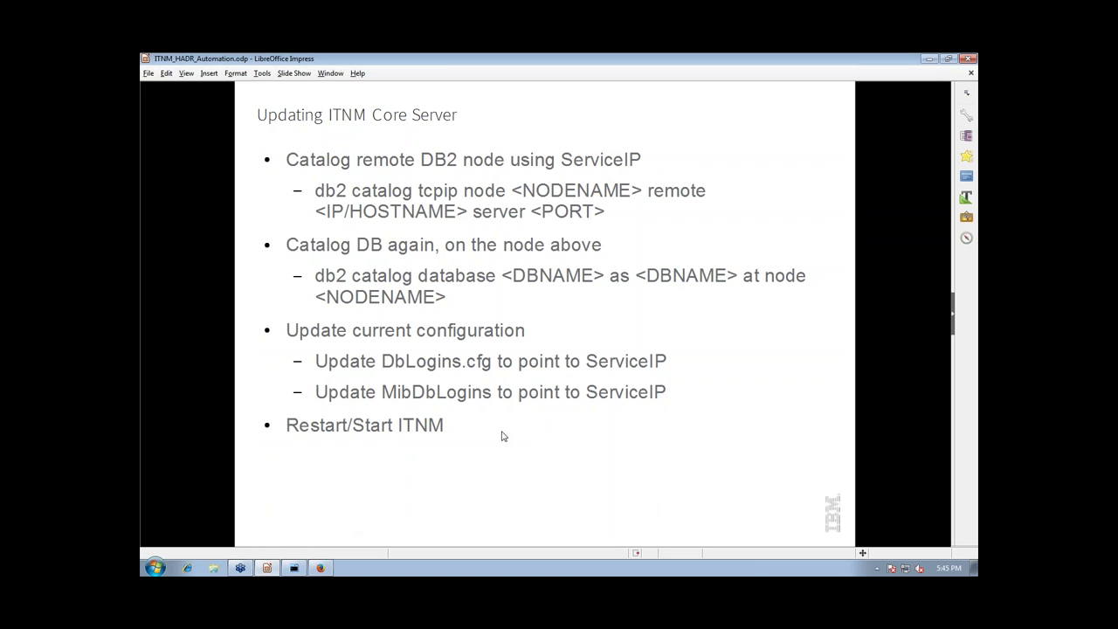
click(294, 568)
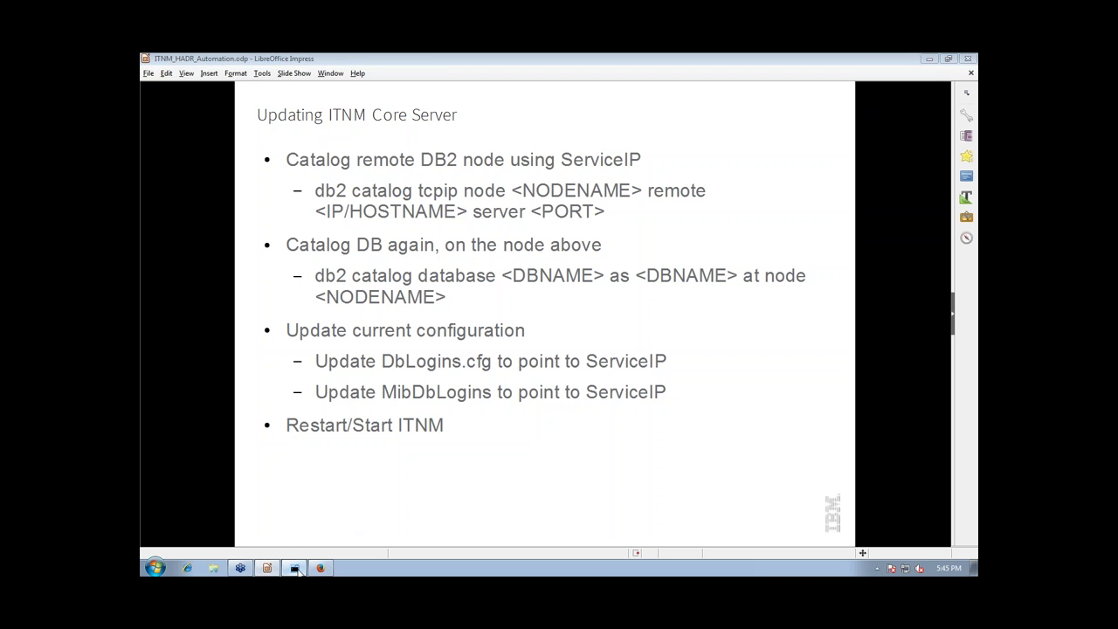
Go to $NCHOME/etc/precision and open DbLogins.HADR411.cfg in vi
text(cd $NCHOME./)
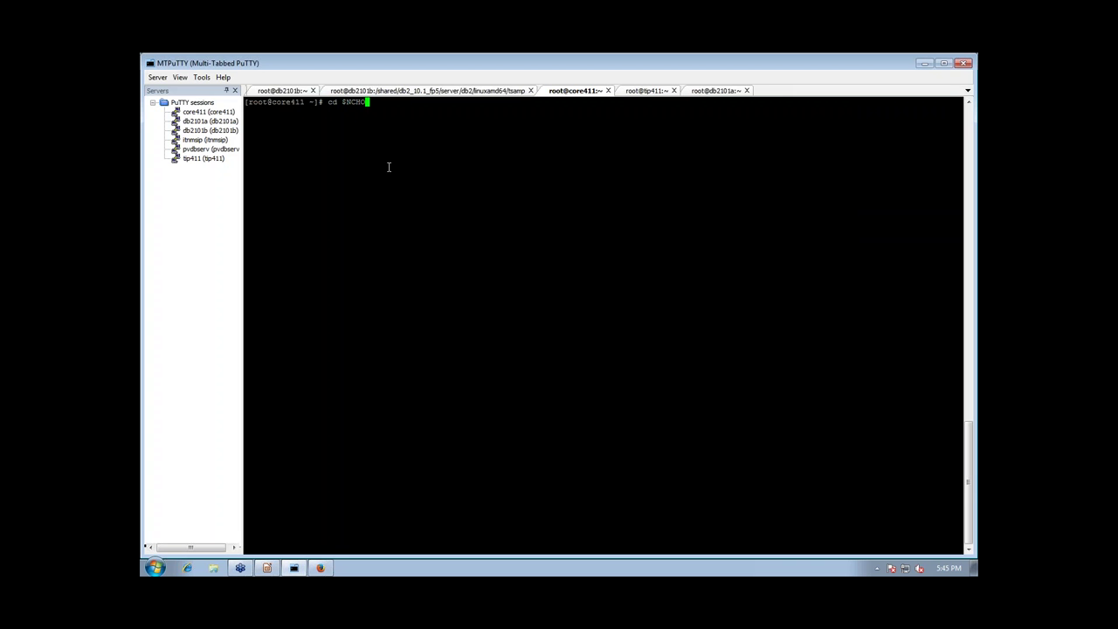
key(BackSpace)
key(BackSpace)
text(/etc/pr)
key(Tab)
key(Return)
text(ls)
key(Return)
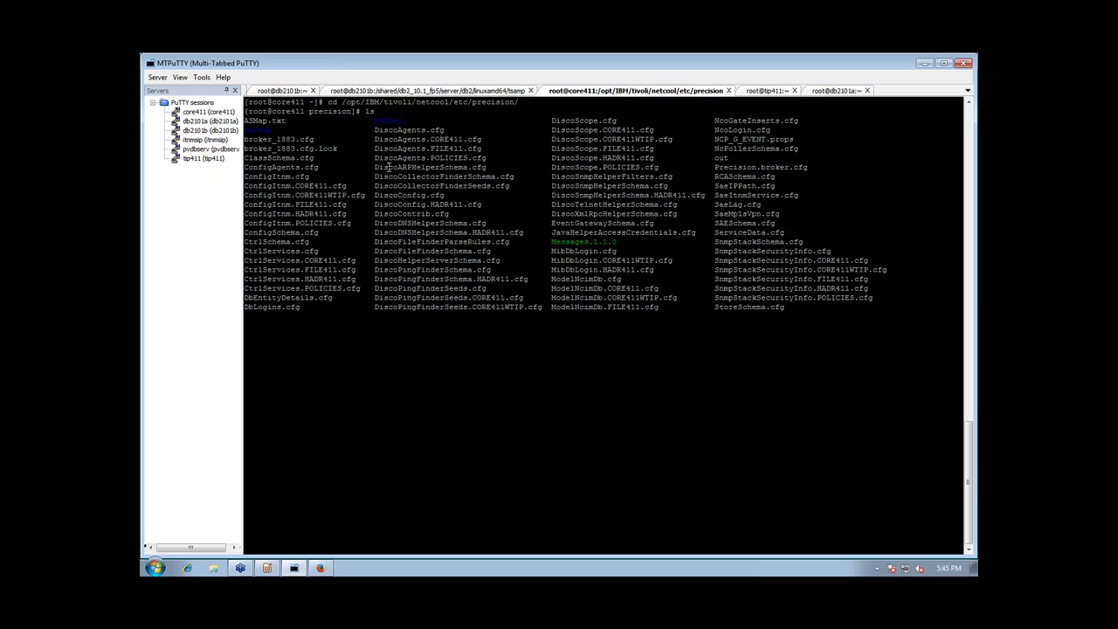
text(vi DbLog)
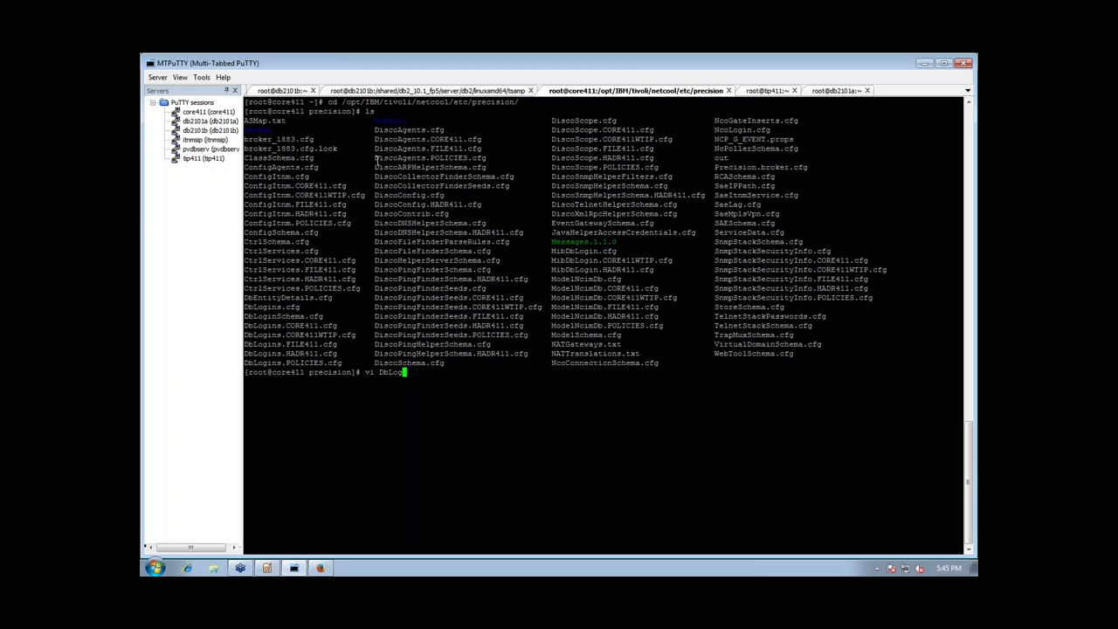
text(ins.HADR411)
key(Tab)
key(Return)
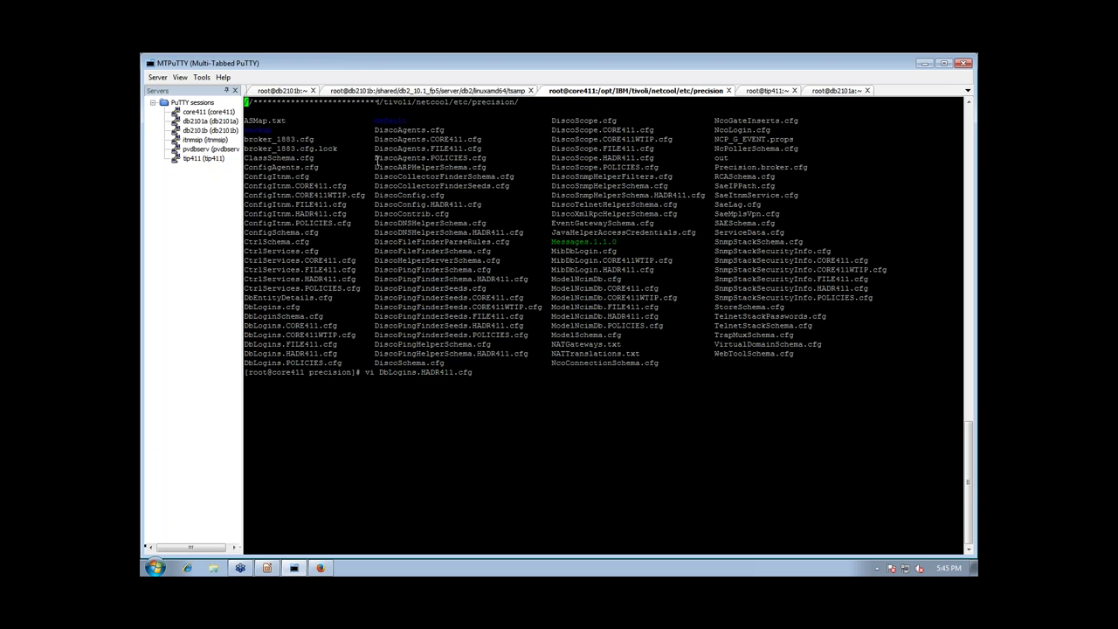
Change the NCIM and NCMONITOR hostnames from db2101a to itnmsip
key(Down)
key(Down)
key(Down)
key(Down)
key(Down)
key(Down)
key(Down)
key(Down)
key(Down)
key(Down)
key(Down)
key(Down)
key(Down)
key(Down)
key(Down)
key(Down)
key(Down)
key(Down)
key(Down)
key(Down)
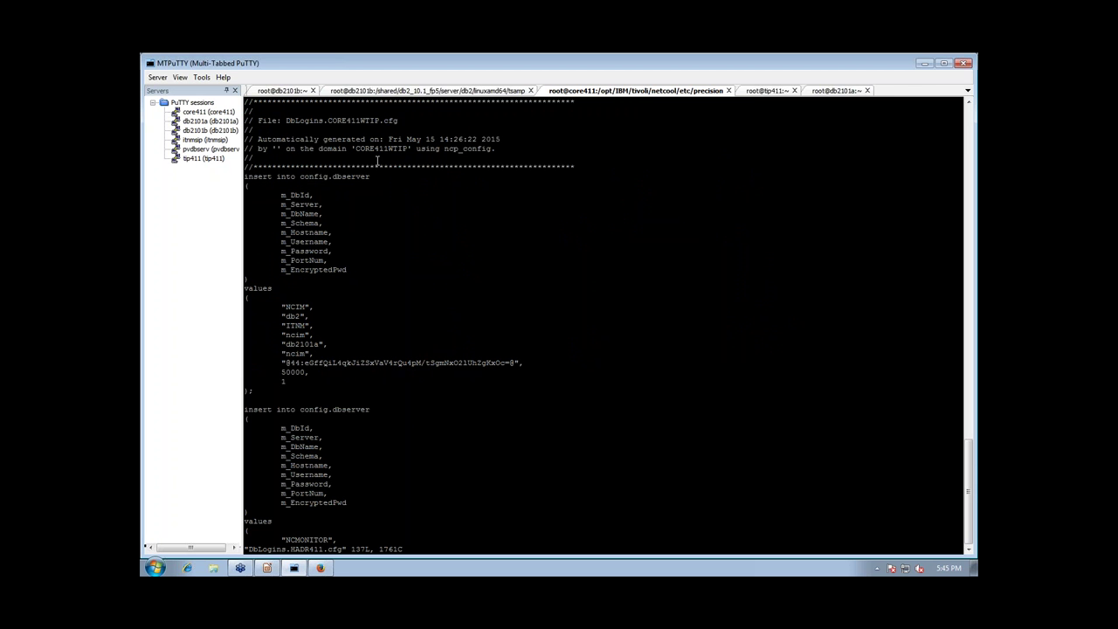
key(Down)
key(Down)
key(Down)
key(l)
text(cwitnmsip)
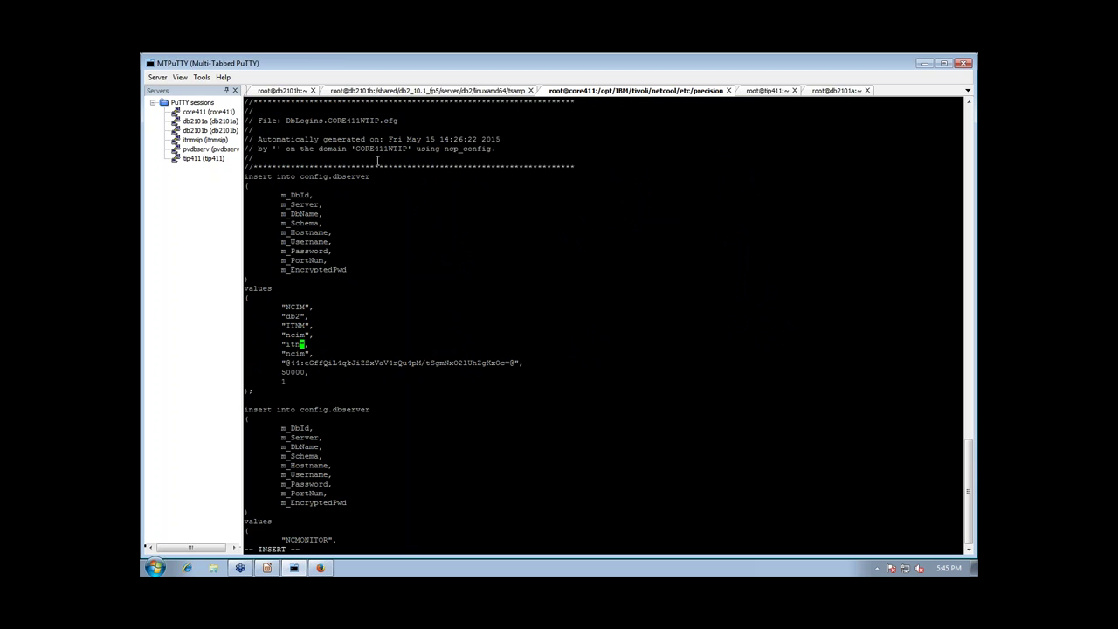
key(Escape)
key(Down)
key(Down)
key(Down)
key(Down)
key(Down)
key(Down)
key(Down)
key(Down)
key(Down)
key(Down)
key(Down)
key(Down)
key(Down)
key(Down)
key(Down)
key(Down)
key(Down)
key(Down)
key(Down)
key(Down)
key(Down)
key(Down)
key(Up)
key(Up)
key(Up)
key(Up)
key(Up)
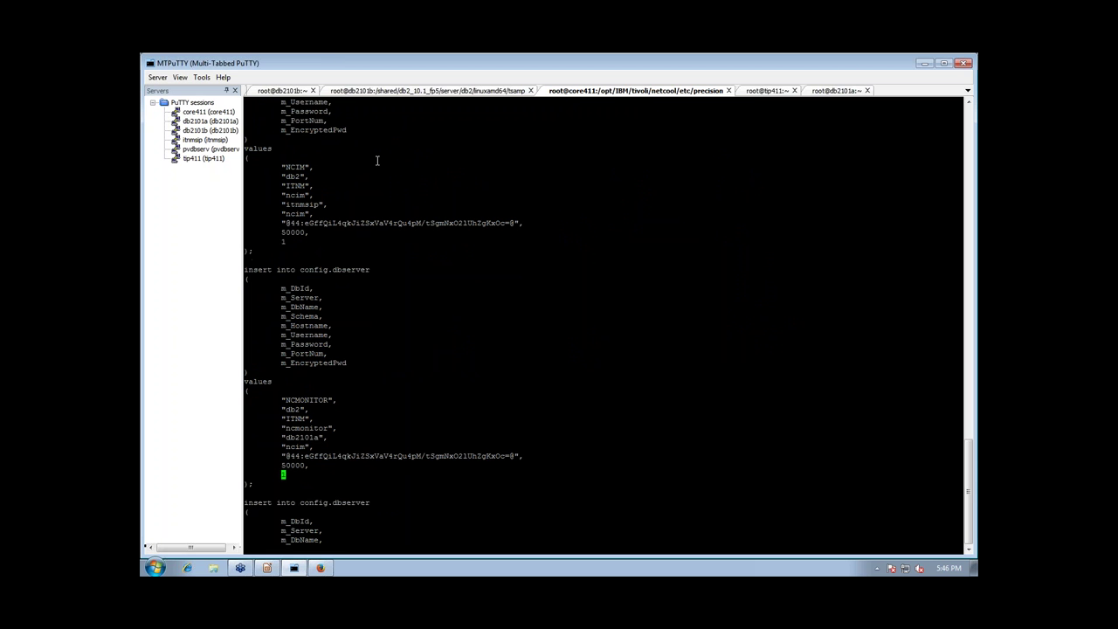
key(Left)
key(Left)
key(Left)
key(Left)
key(period)
Change the POLLDATA and NCPGUI hostnames to itnmsip and save the file
key(Down)
key(Down)
key(Down)
key(Down)
key(Down)
key(Down)
key(Down)
key(Down)
key(Down)
key(Down)
key(Down)
key(Down)
key(Down)
key(Down)
key(Down)
key(Down)
key(Down)
key(Down)
key(Down)
key(Down)
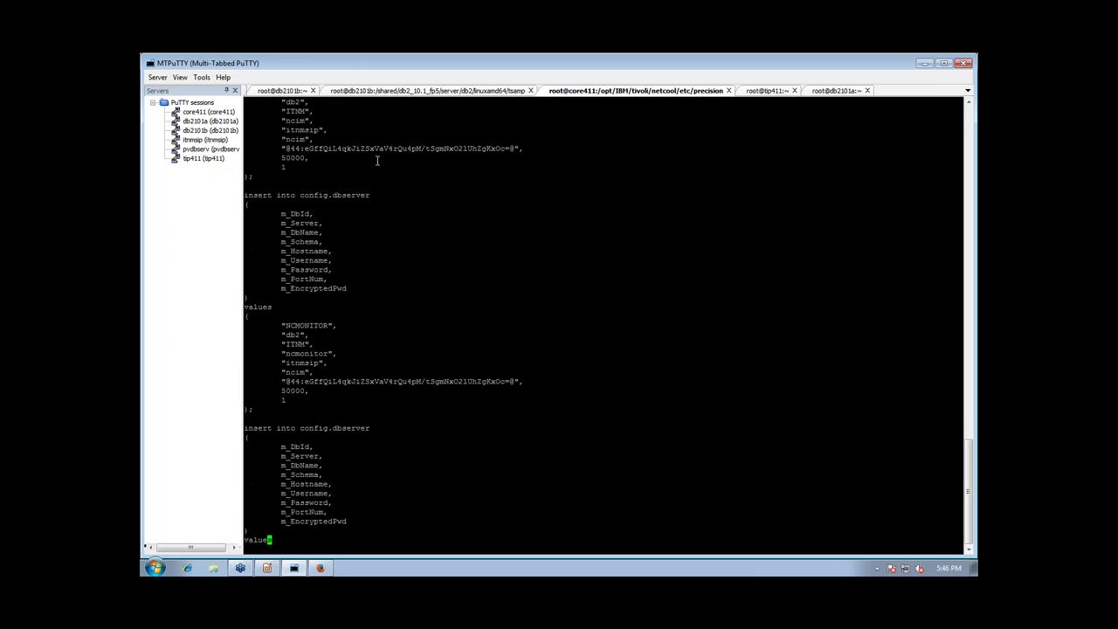
key(Down)
key(Up)
key(Up)
key(Up)
key(Up)
key(Up)
key(Up)
key(Up)
key(Up)
key(Left)
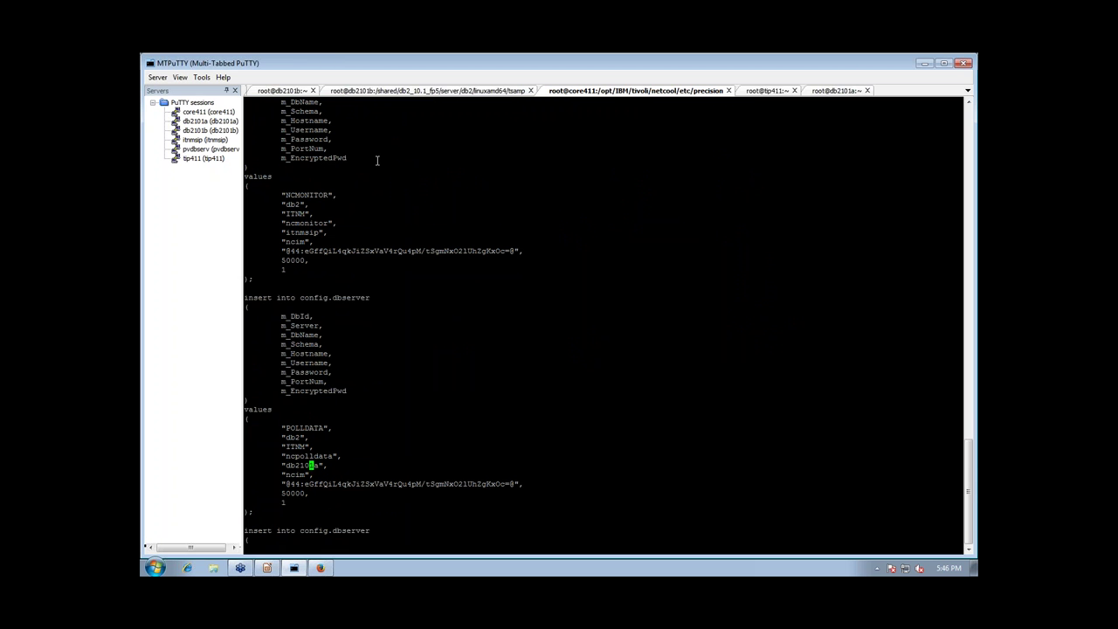
key(Left)
key(Left)
key(Left)
key(Left)
key(Left)
key(period)
key(Down)
key(Down)
key(Down)
key(Down)
key(Down)
key(Down)
key(Down)
key(Down)
key(Down)
key(Down)
key(Down)
key(Down)
key(Down)
key(Down)
key(Down)
key(Down)
key(Down)
key(Down)
key(Down)
key(Down)
key(Down)
key(Down)
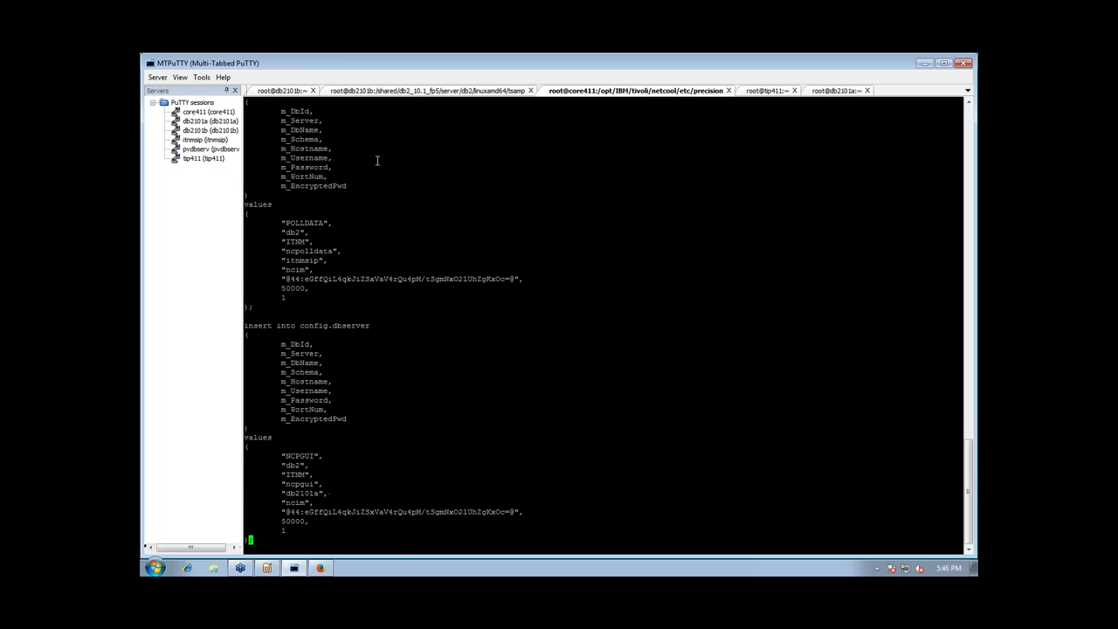
key(Up)
key(Up)
key(Up)
key(Up)
key(Up)
key(Left)
key(Left)
key(Left)
key(Left)
key(Left)
key(Left)
key(period)
text(:wq)
key(Return)
Check with itnm_status that domain HADR411 is running
text(itnm_)
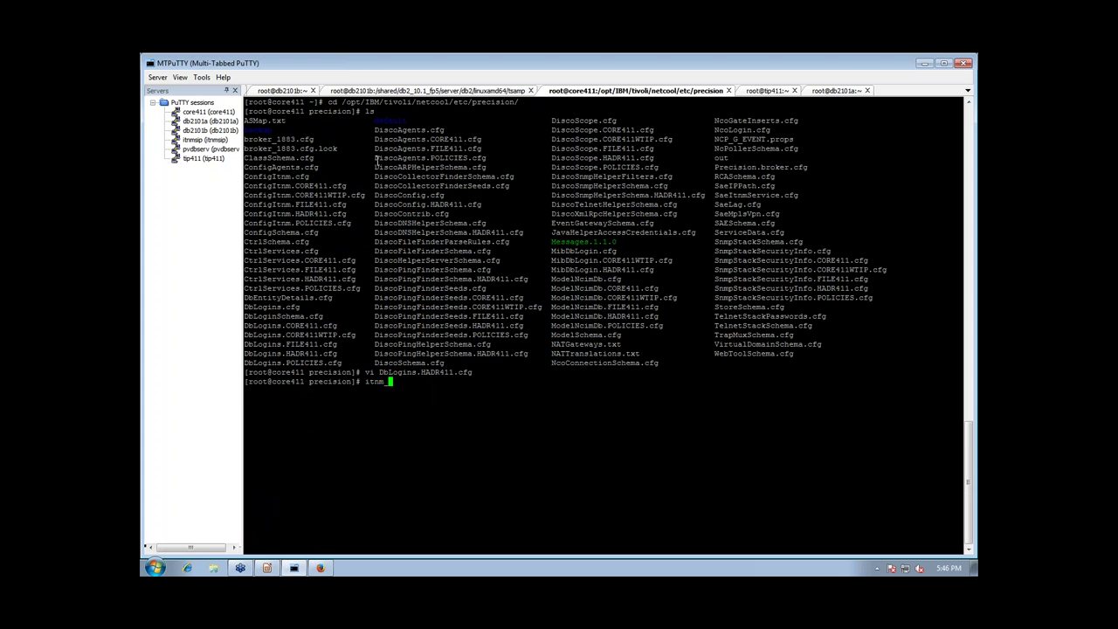
text(status)
key(Return)
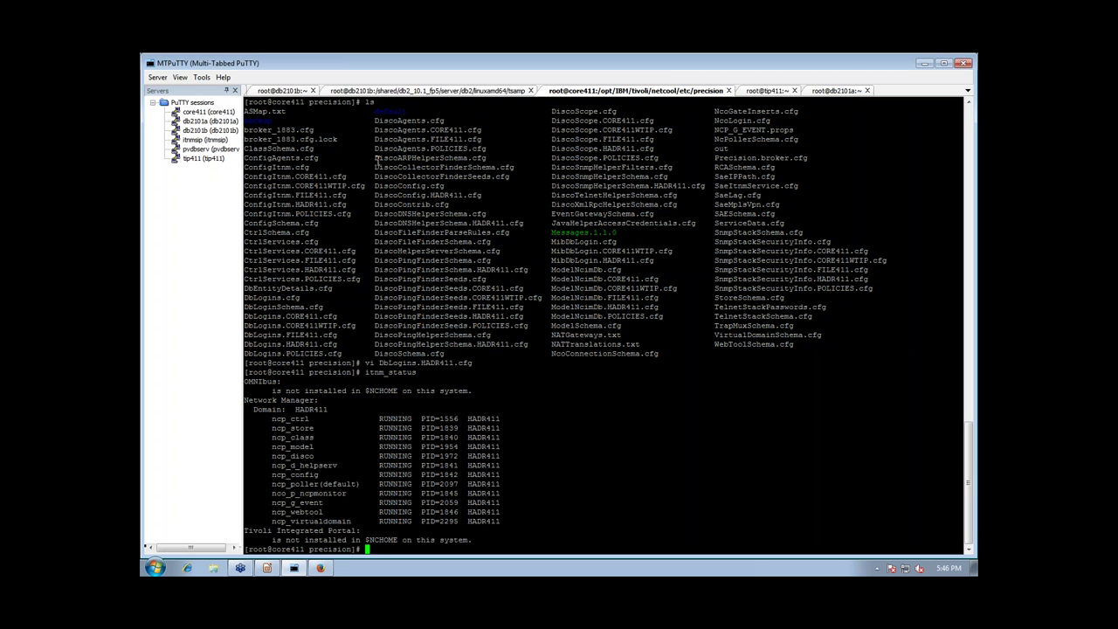
text(itnm_stop -domai)
key(BackSpace)
key(BackSpace)
key(BackSpace)
key(BackSpace)
key(BackSpace)
key(BackSpace)
key(BackSpace)
key(BackSpace)
key(BackSpace)
key(BackSpace)
key(BackSpace)
key(BackSpace)
key(BackSpace)
key(BackSpace)
key(BackSpace)
key(BackSpace)
Change the MIB hostname in MibDbLogin.HADR411.cfg from db2101a to itnmsip and save
text(vi MibDb)
key(Tab)
text(HADR411.cfg)
key(Return)
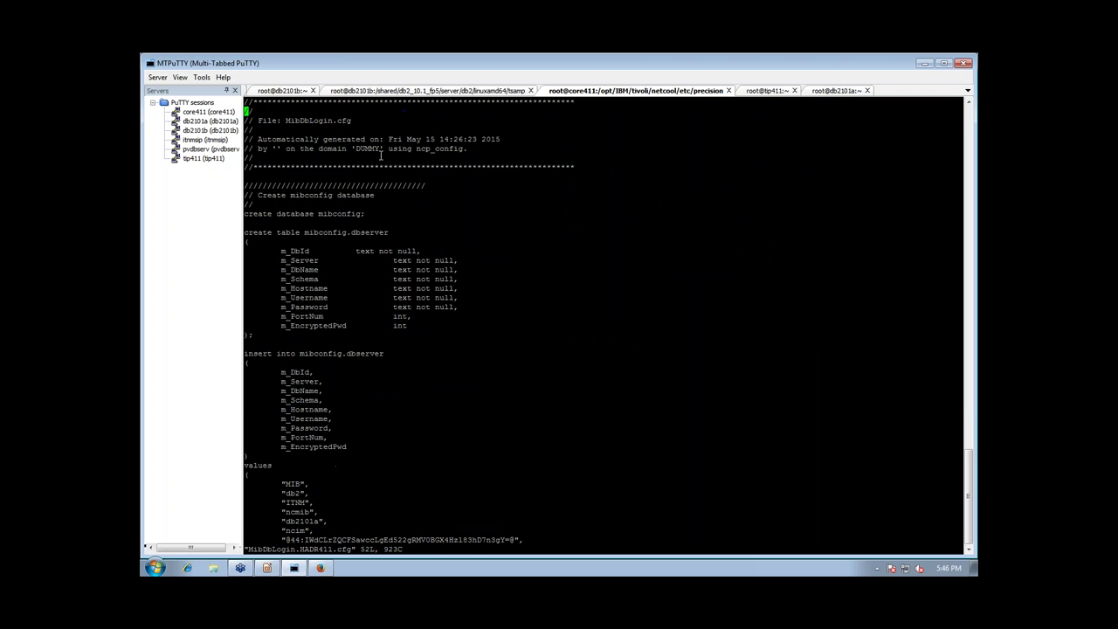
key(Down)
key(Down)
key(Down)
key(Down)
key(Down)
key(Down)
key(Down)
key(Down)
key(Down)
key(Down)
key(Down)
key(Down)
key(Down)
key(Down)
key(Down)
key(Down)
key(Down)
key(Down)
key(Down)
key(Down)
key(Down)
key(Right)
text(cwitnms)
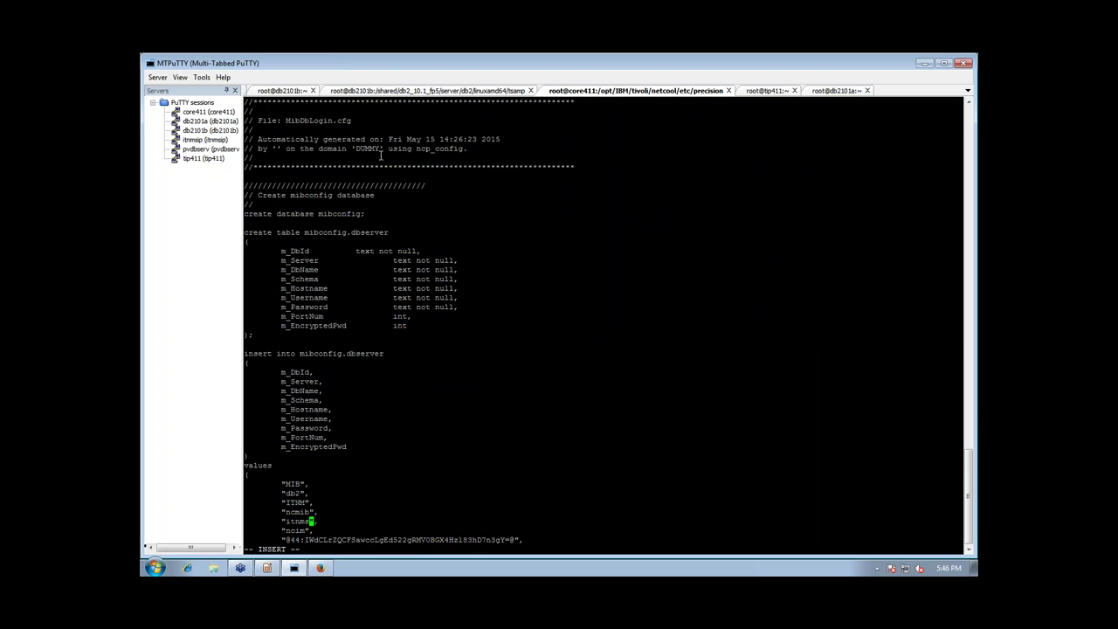
text(ip)
key(Escape)
text(:wq!)
key(Return)
text(itnm_)
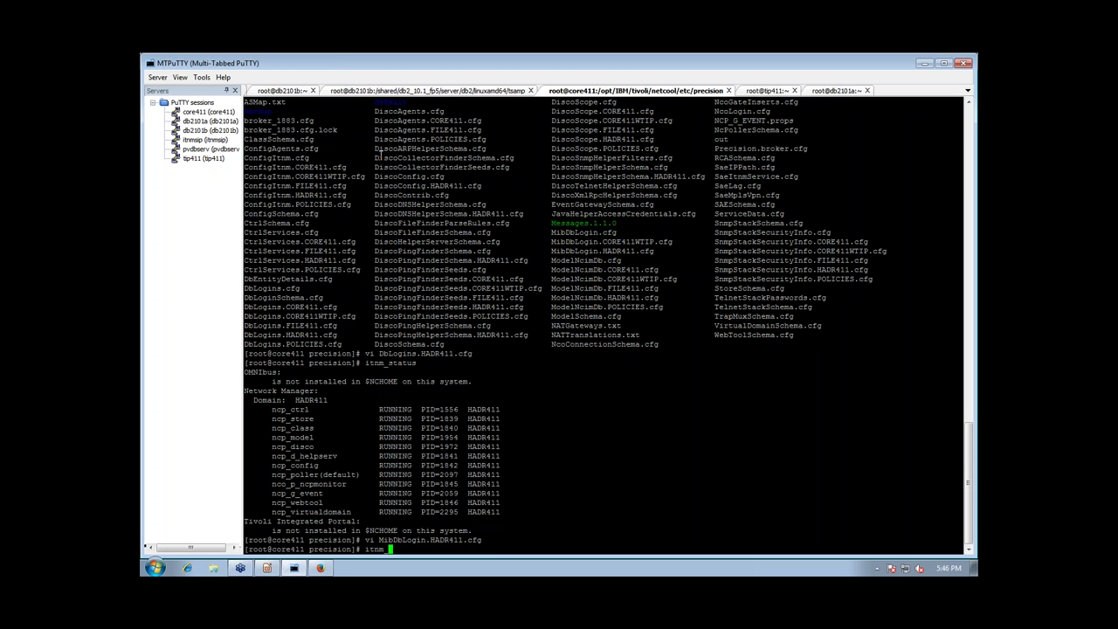
text(stop -domain HADR411 ncp)
Stop the HADR411 ncp components and verify with ps and itnm_status that they stopped
key(Return)
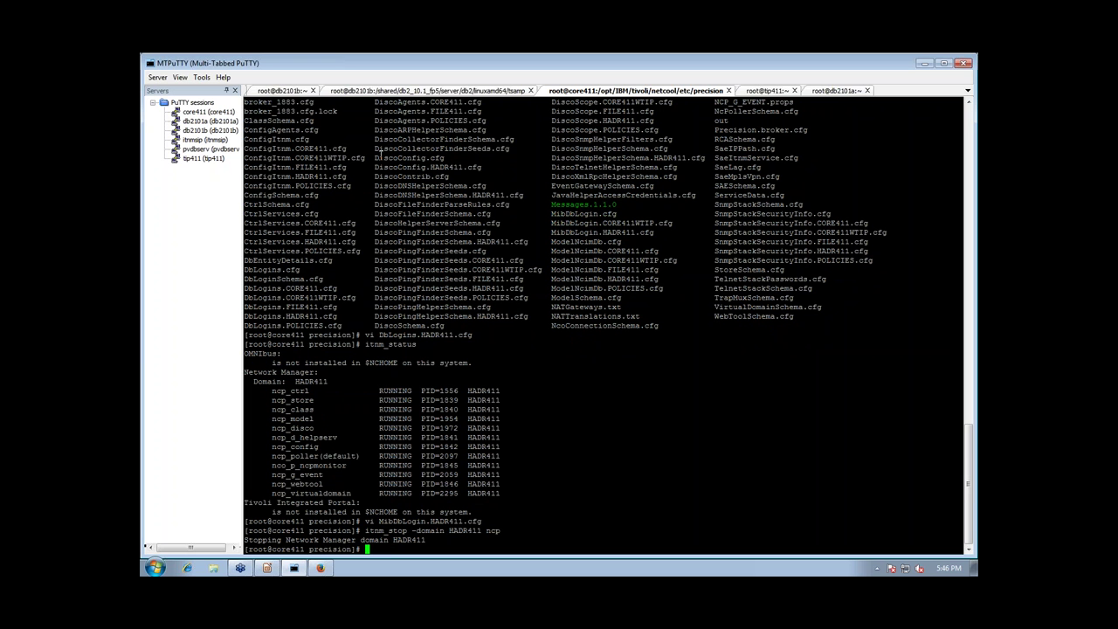
text(ps -ef | grep ncp)
key(Return)
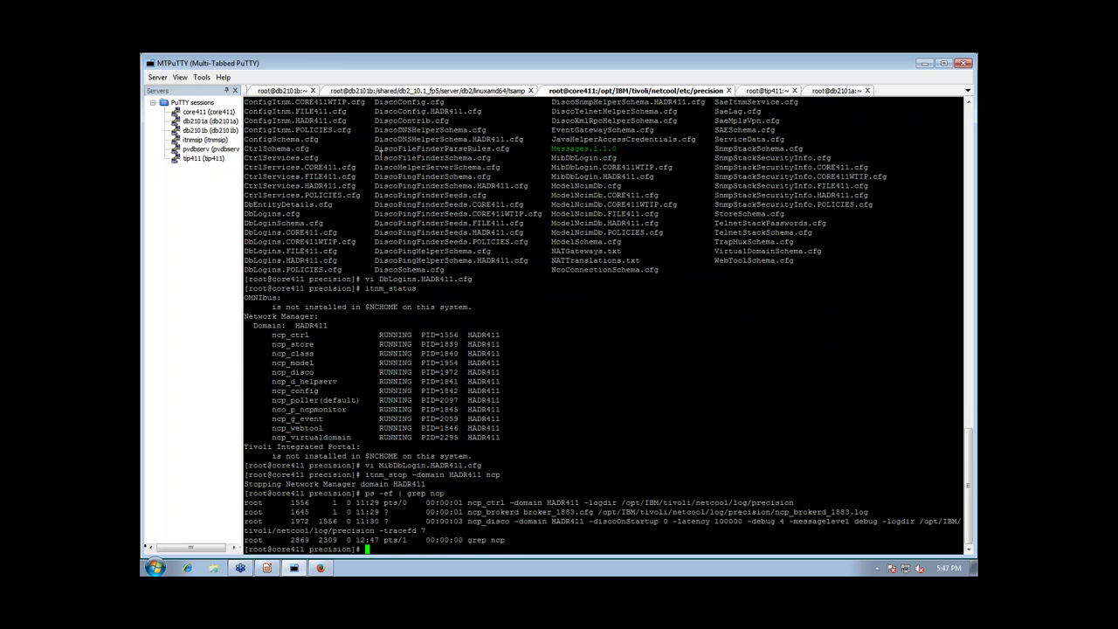
text(itnm_status)
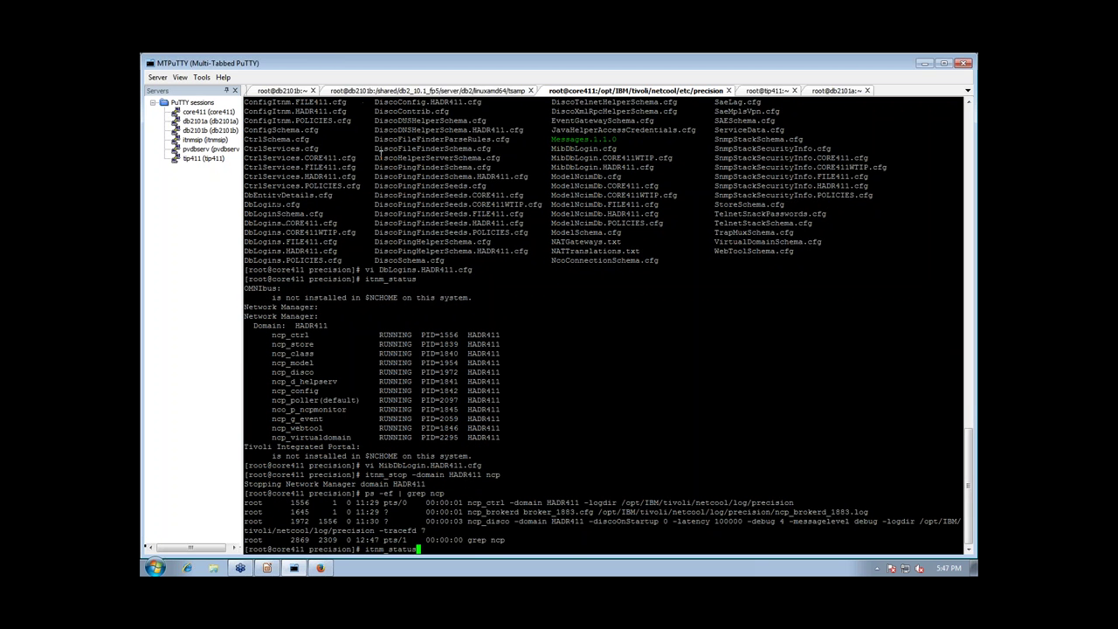
key(Return)
Start the ncp components of domain HADR411 again with itnm_start
text(itnm_status)
key(BackSpace)
key(BackSpace)
key(BackSpace)
key(BackSpace)
key(BackSpace)
key(BackSpace)
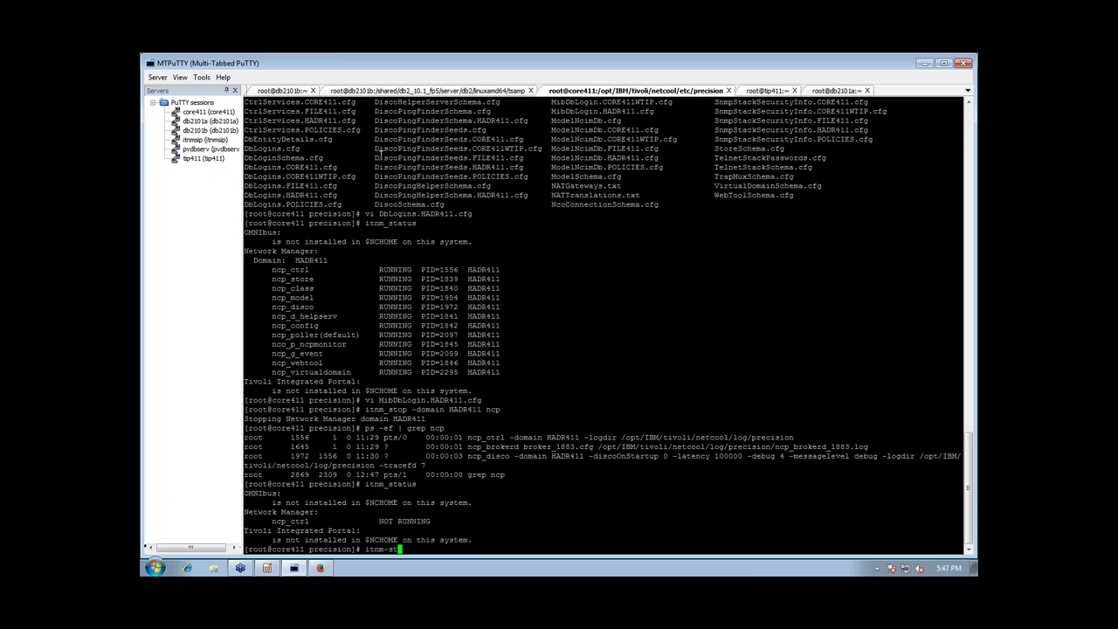
text(start -domain HADR411 ncp)
key(Return)
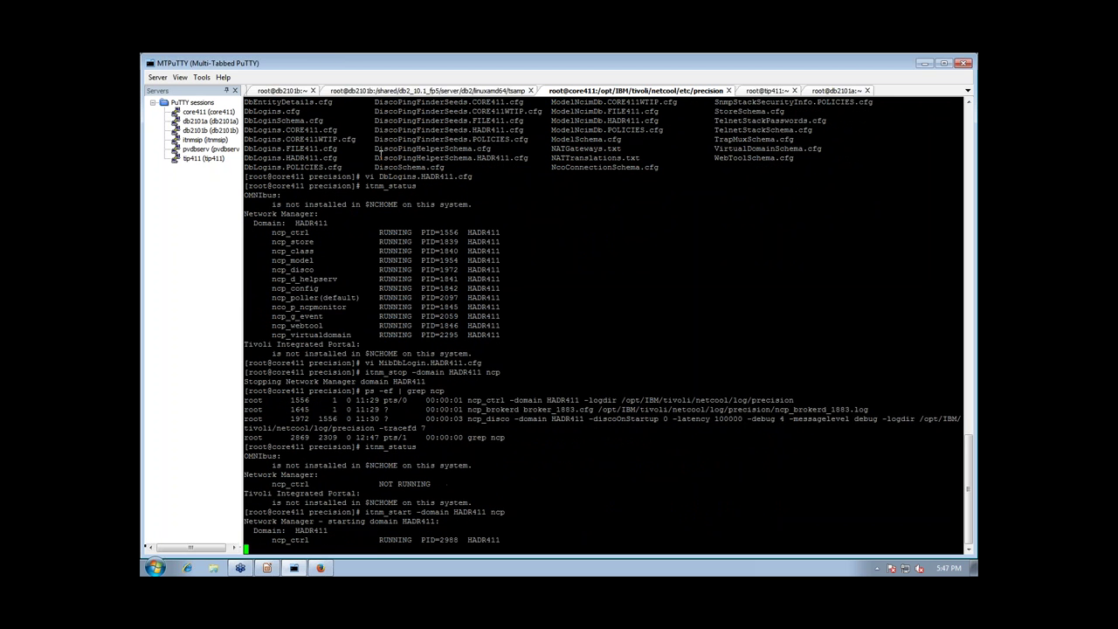
text(itnm_statu)
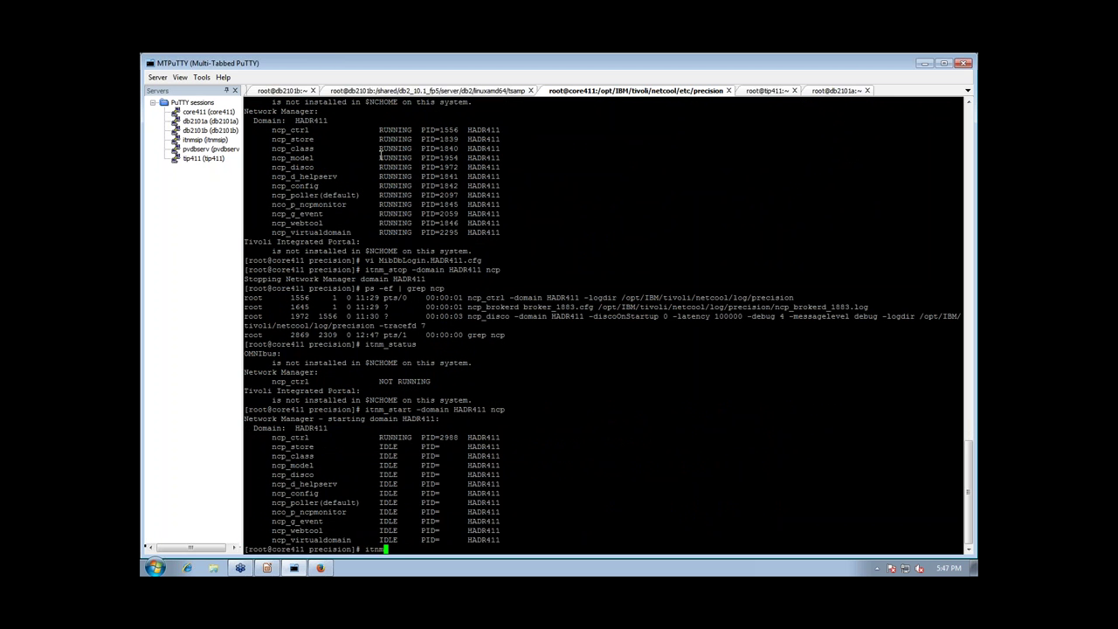
key(BackSpace)
key(BackSpace)
key(BackSpace)
key(BackSpace)
key(BackSpace)
key(BackSpace)
key(BackSpace)
key(BackSpace)
key(BackSpace)
key(BackSpace)
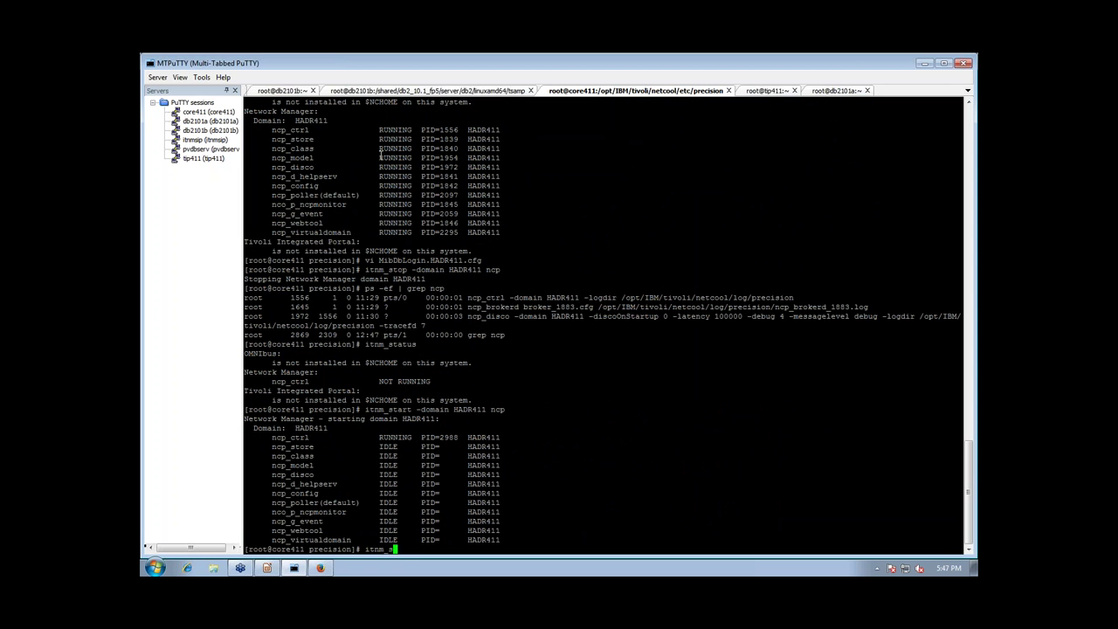
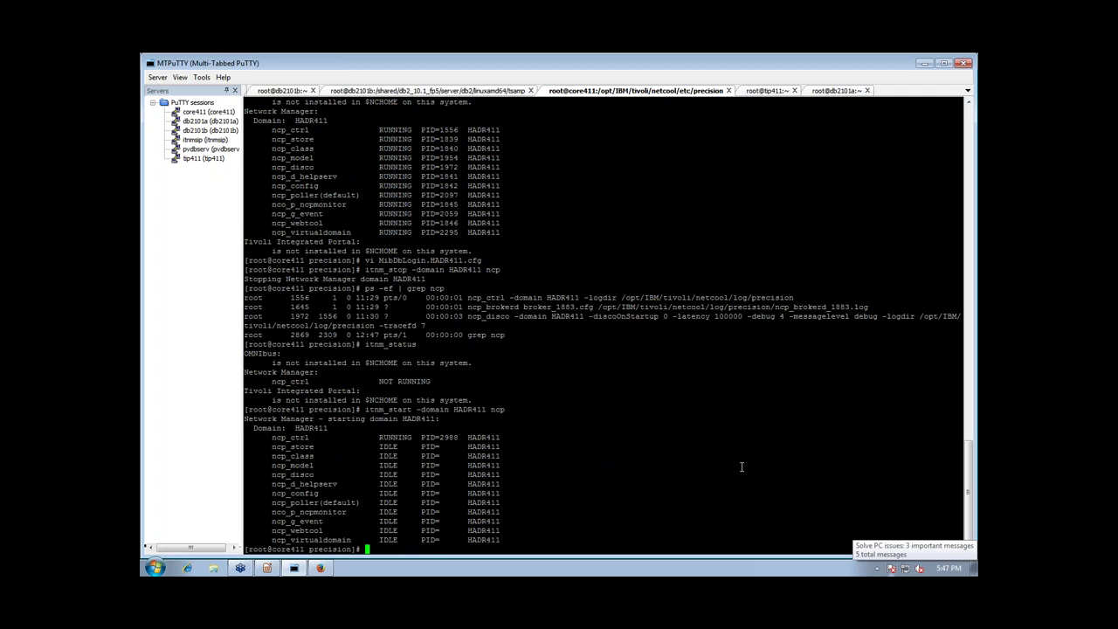
Rerun itnm_status on core411 four times until the ncp processes report RUNNING
text(itnm_status)
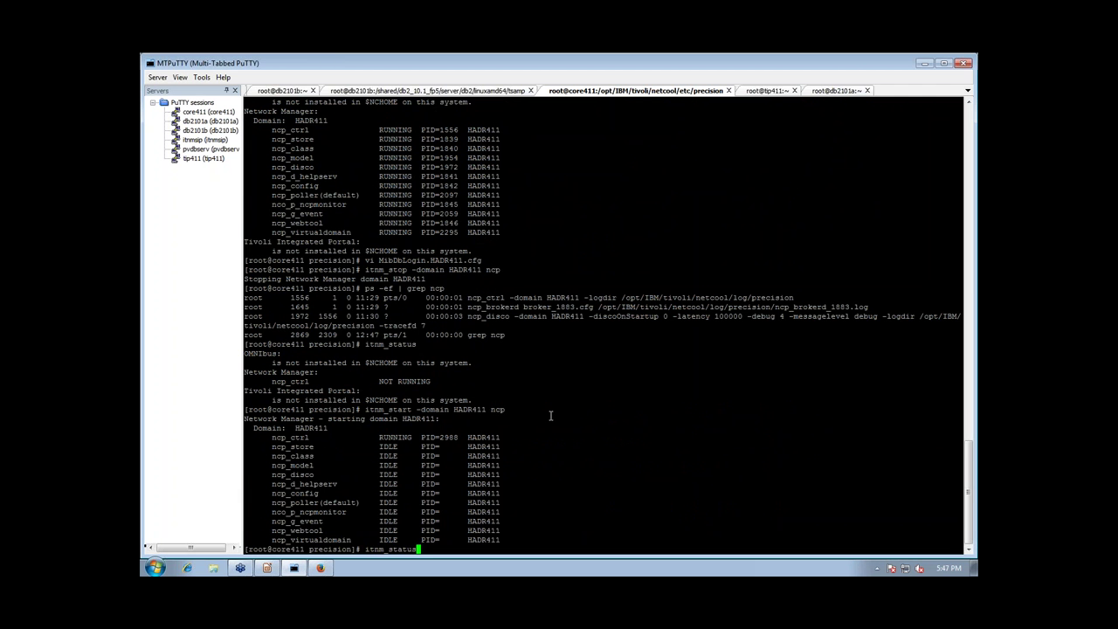
key(Return)
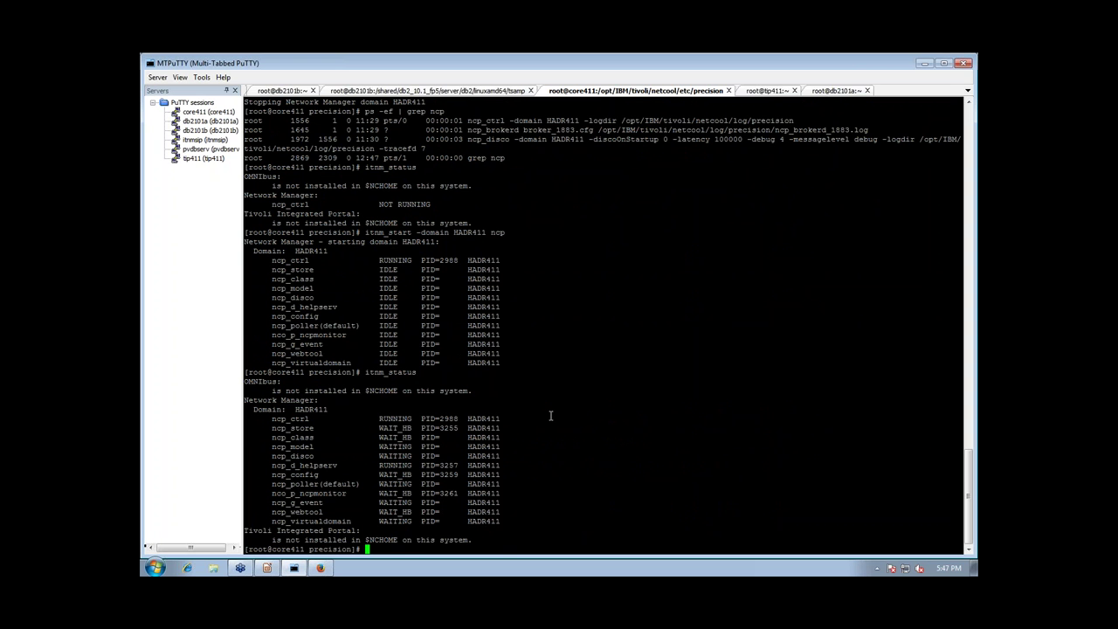
text(itnm_status)
key(Return)
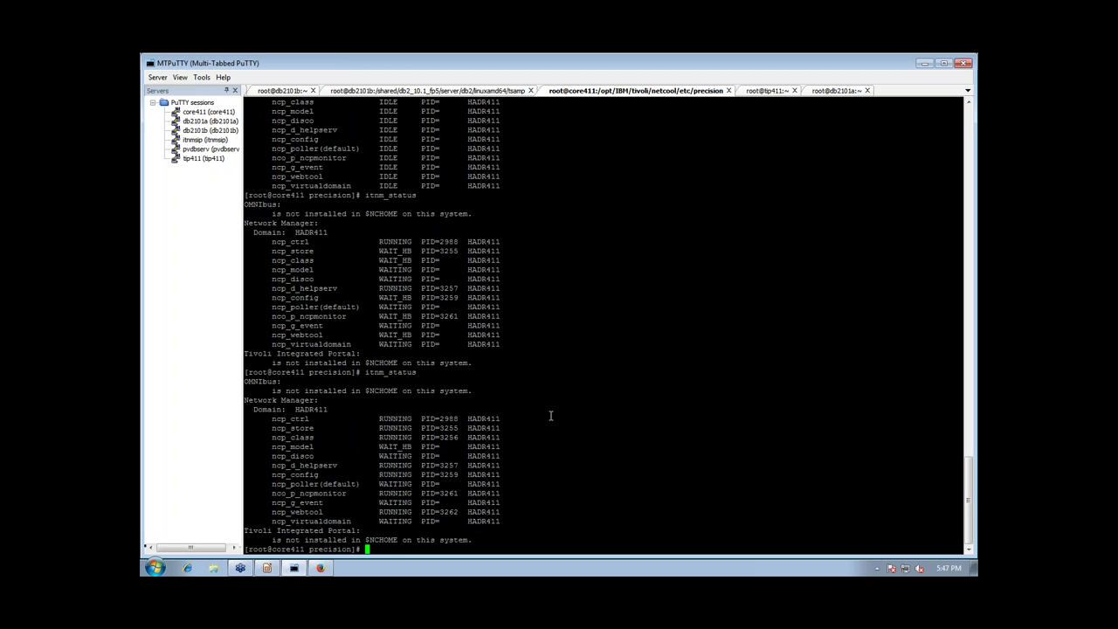
text(itnm_status)
key(Return)
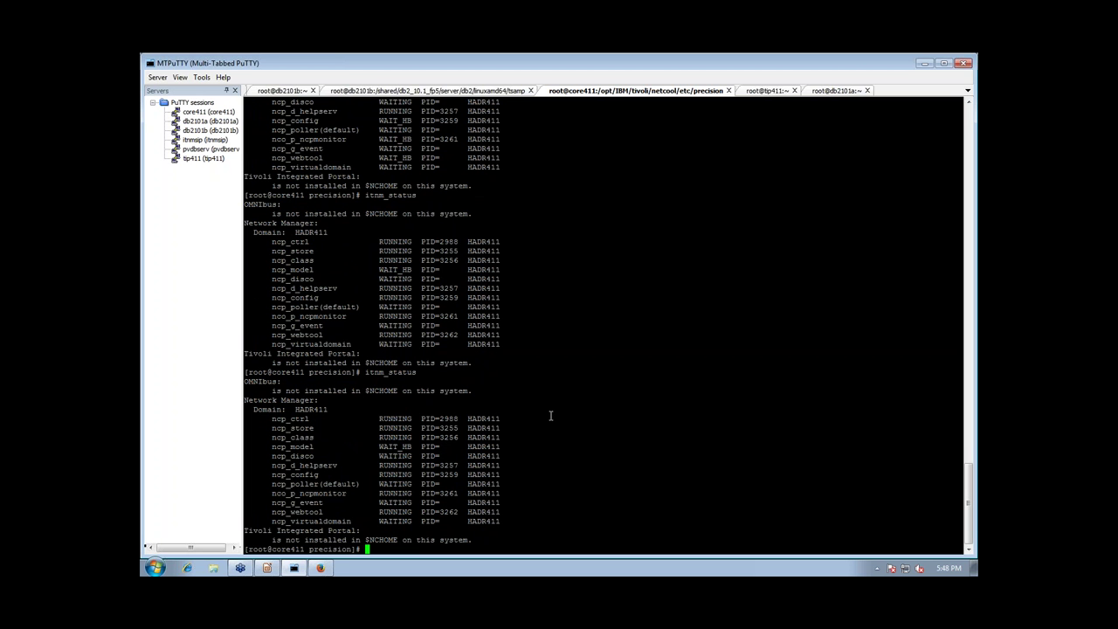
text(itnm_status)
key(Return)
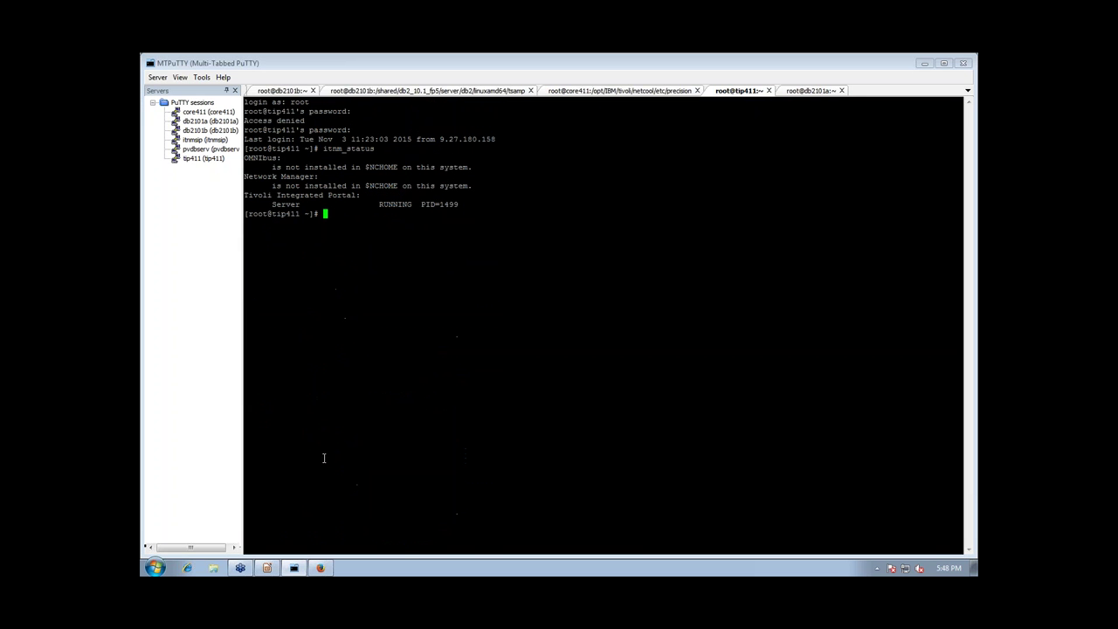
Log in to the portal and open Administration > Network > Database Access Configuration
click(320, 568)
click(662, 366)
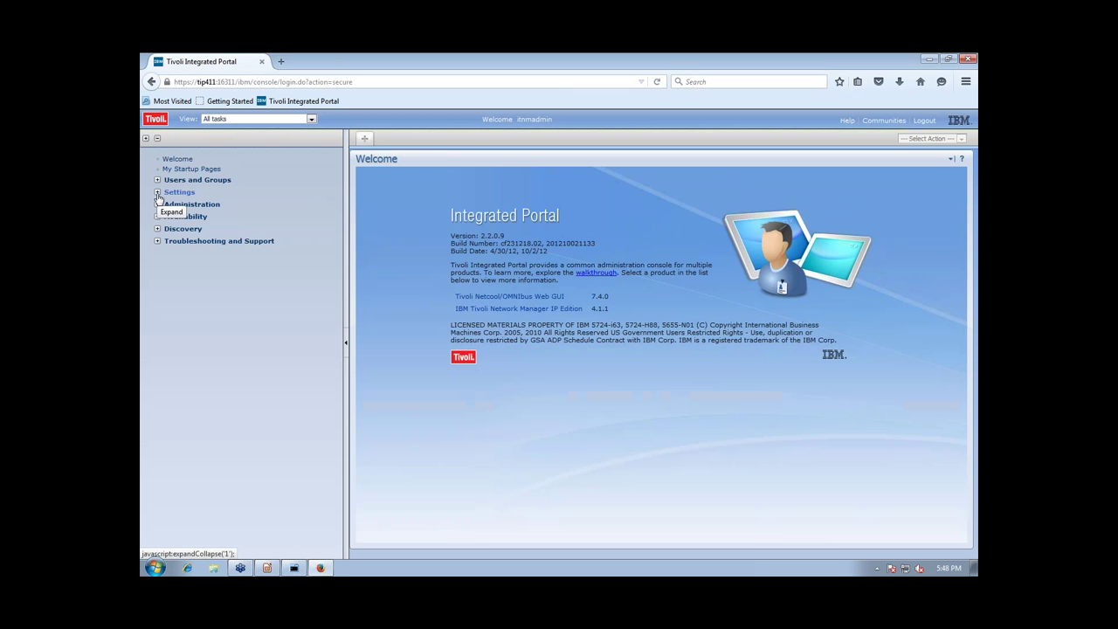
click(158, 205)
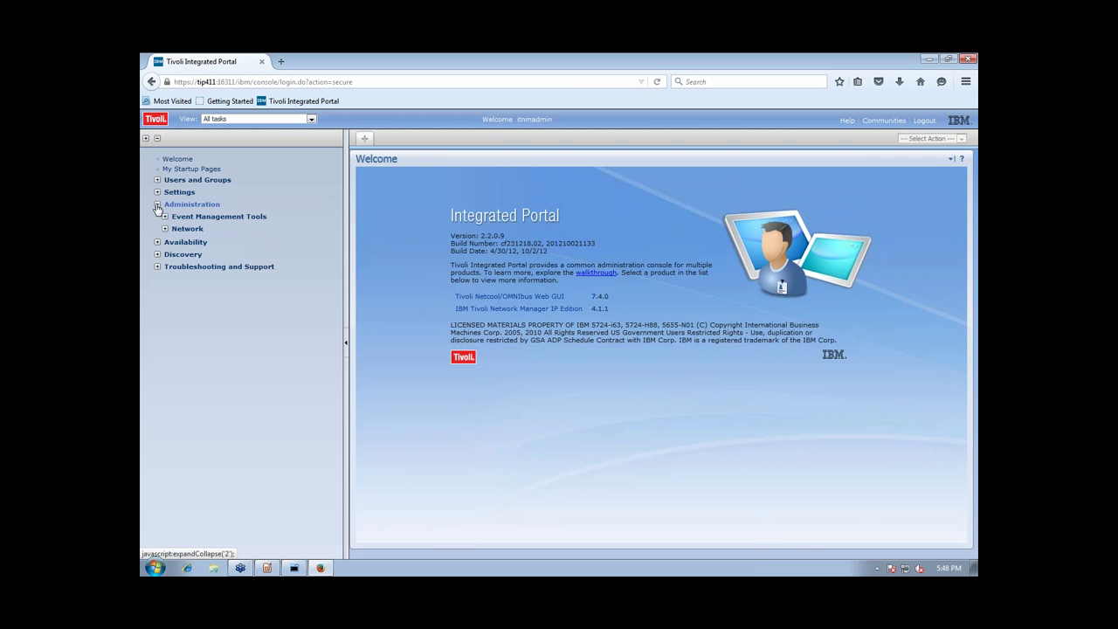
click(164, 228)
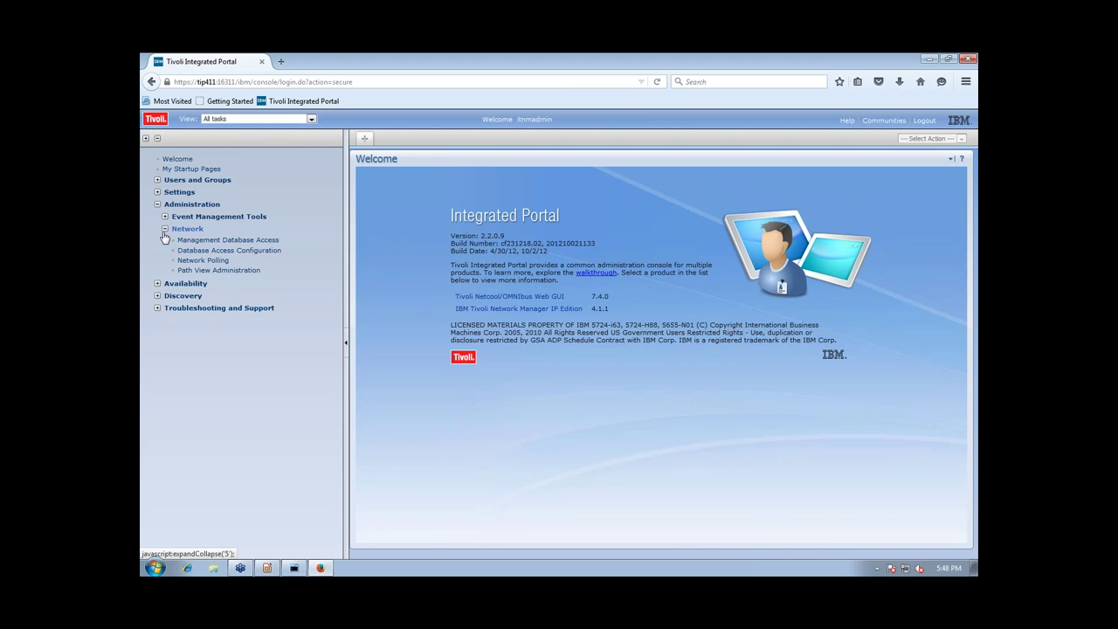
click(232, 251)
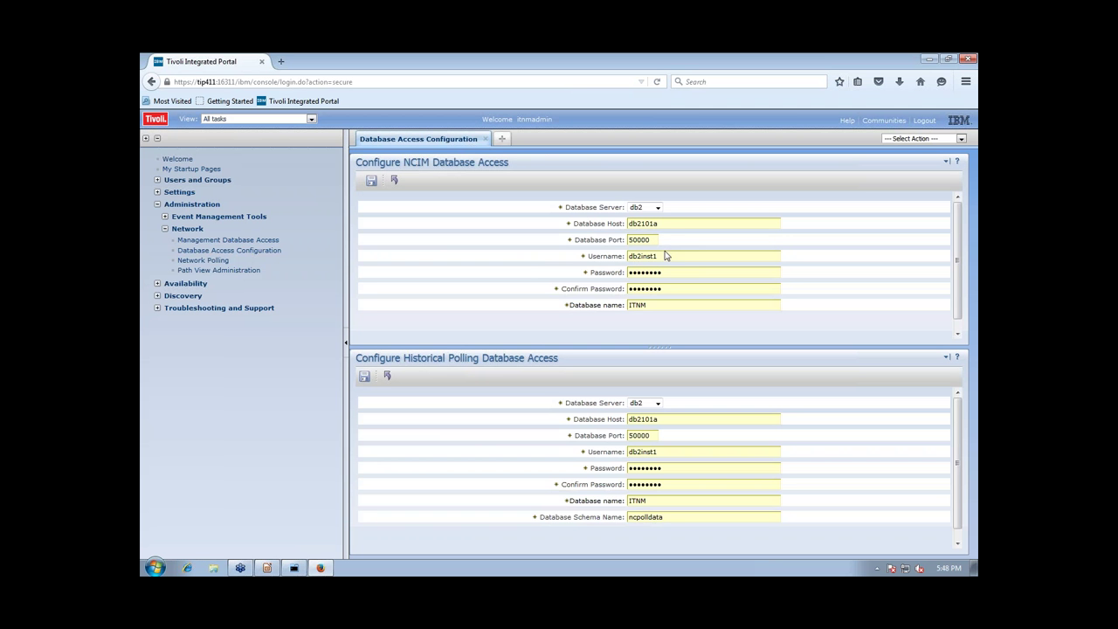
Point the NCIM database to host itnmsip with username ncim and the matching password
click(670, 224)
drag(670, 223, 569, 222)
text(itnmsip)
drag(660, 256, 616, 255)
key(Tab)
key(Tab)
Point the historical polling database to host itnmsip with username ncim and the matching password
drag(661, 418, 616, 420)
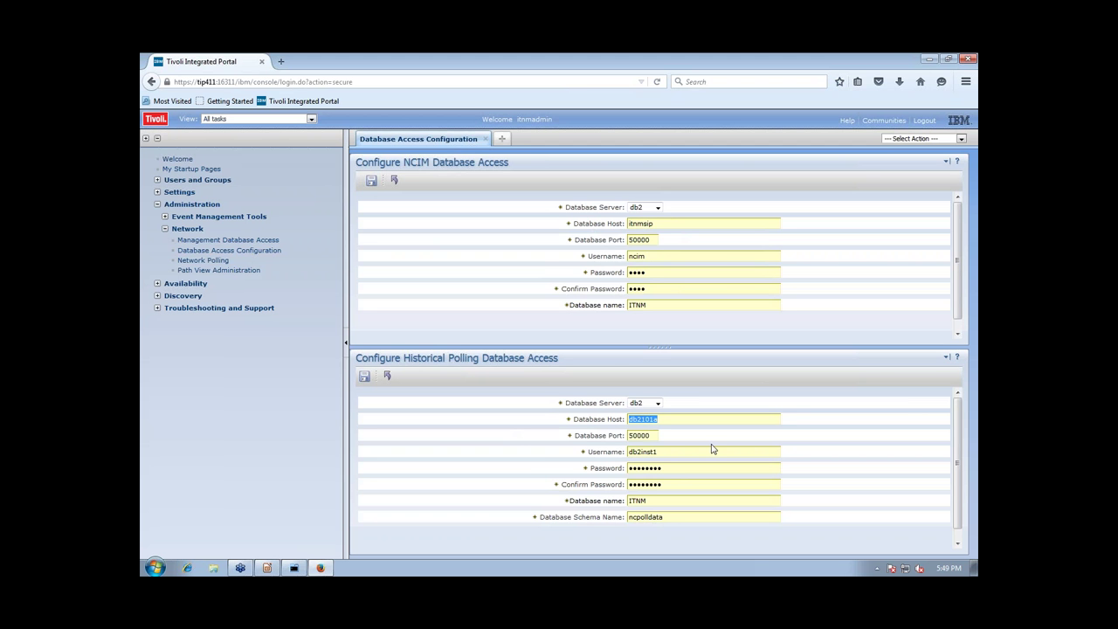
text(itnmsip)
drag(694, 449, 588, 430)
key(Tab)
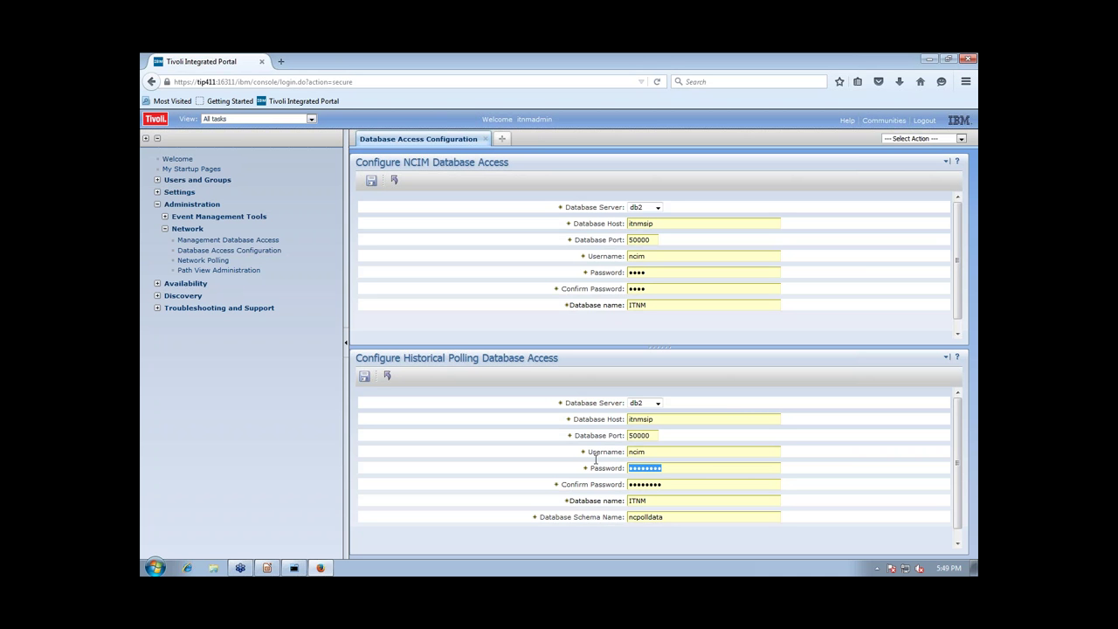
key(Tab)
Save the database access settings and log out of the portal
click(368, 377)
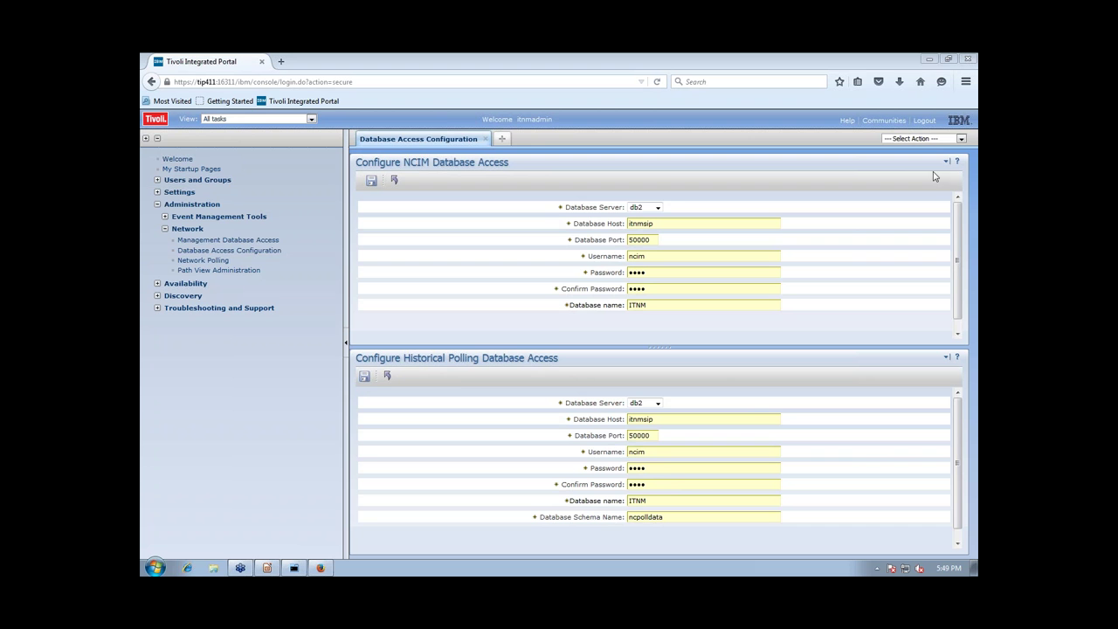
click(923, 119)
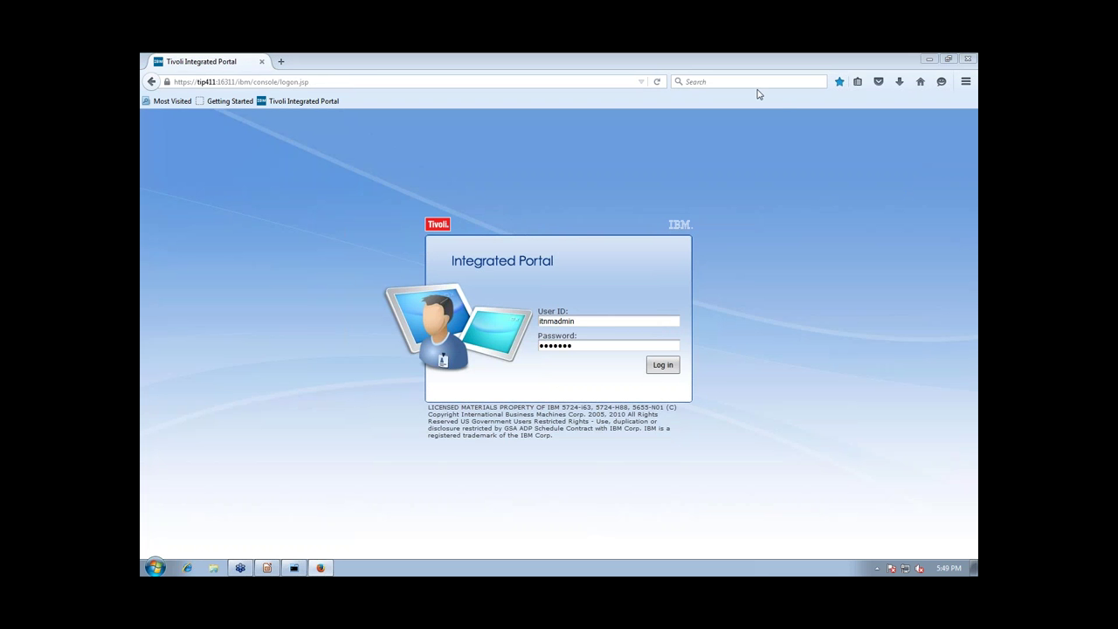
click(300, 569)
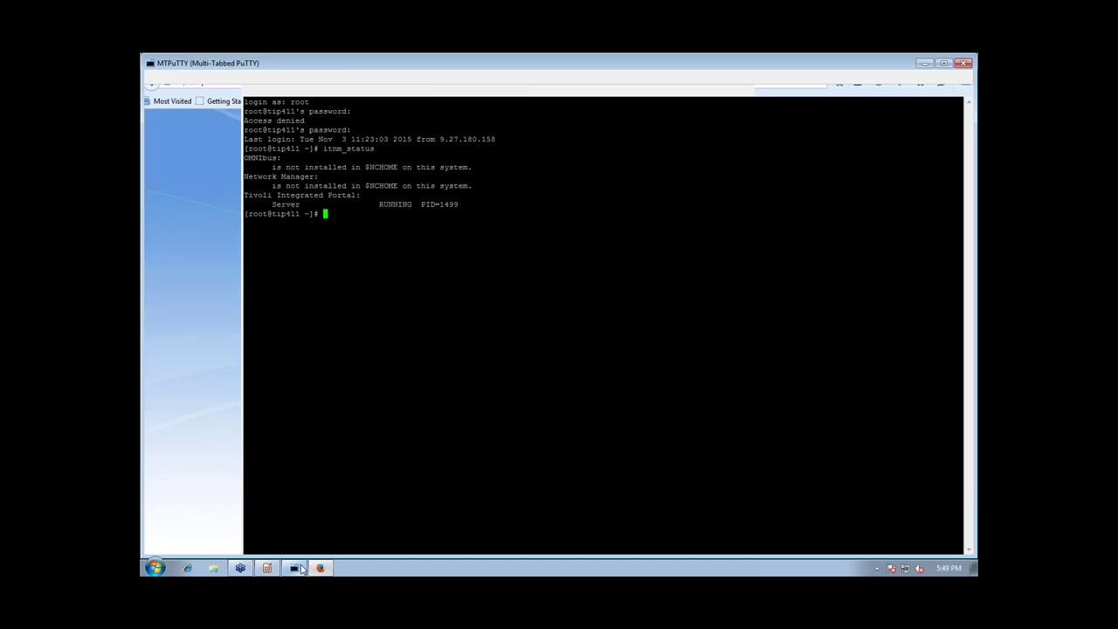
Change into $NCHOME/precision/profiles/TIPProfile/etc/tnm and list its contents by date
text(cd )
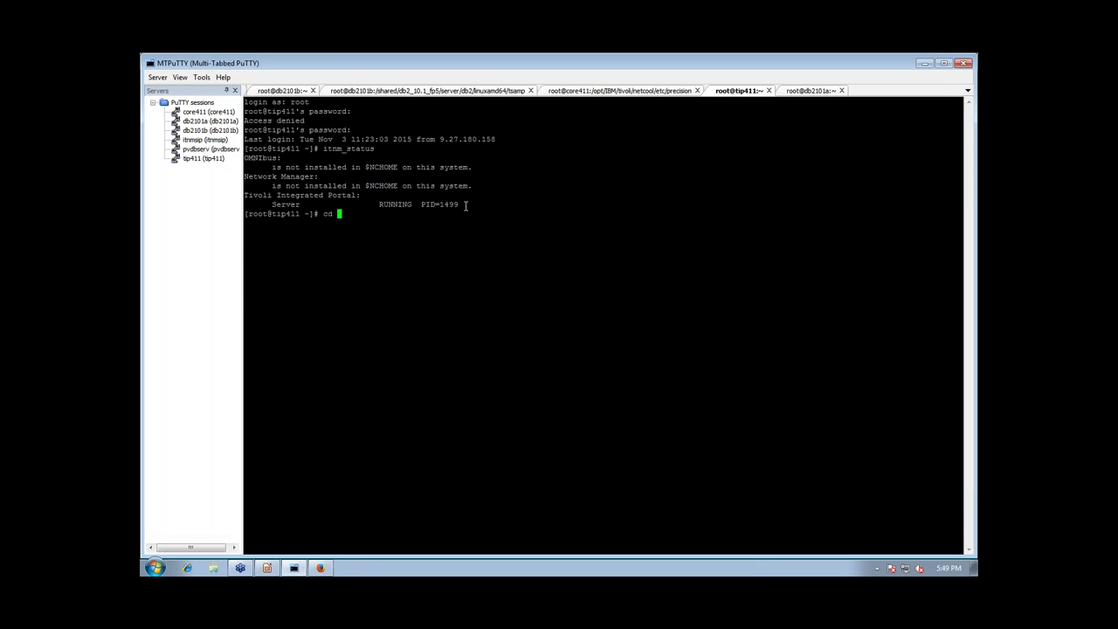
text($NCHOME/pr)
key(Tab)
text(profile)
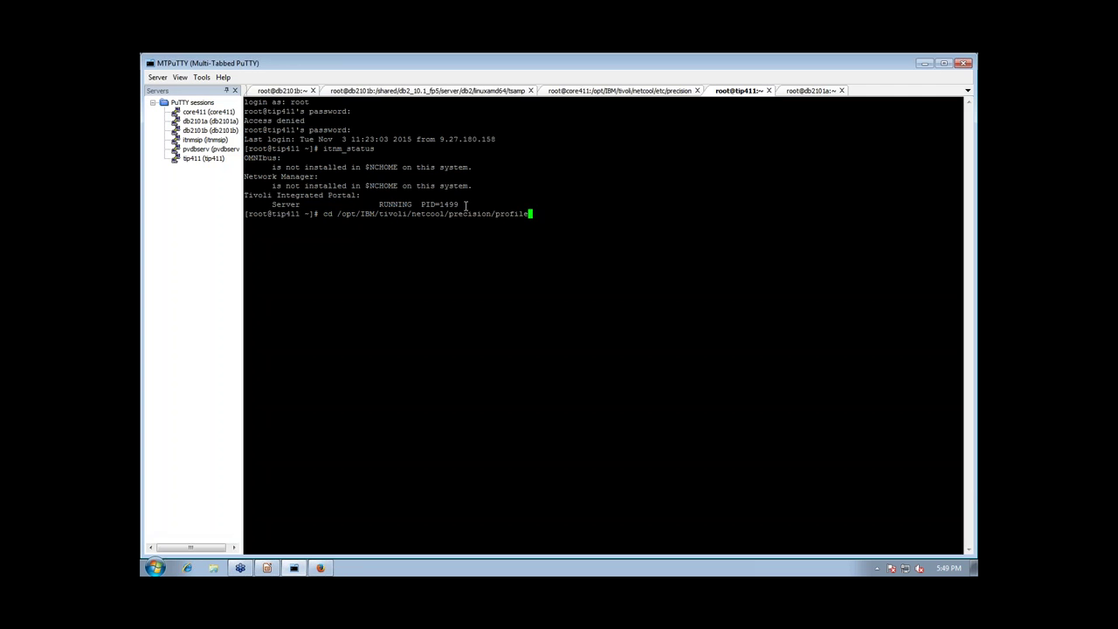
text(s/TIP)
key(Tab)
text(l)
key(BackSpace)
text(e/)
key(Tab)
text(t)
key(Tab)
key(Return)
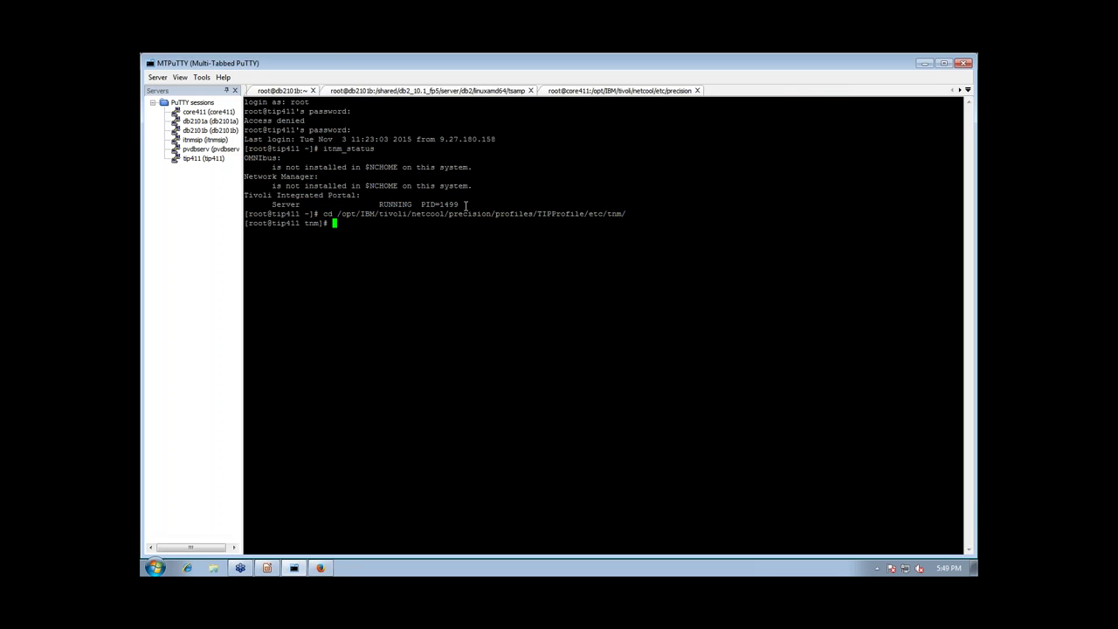
text(ls -latr)
key(Return)
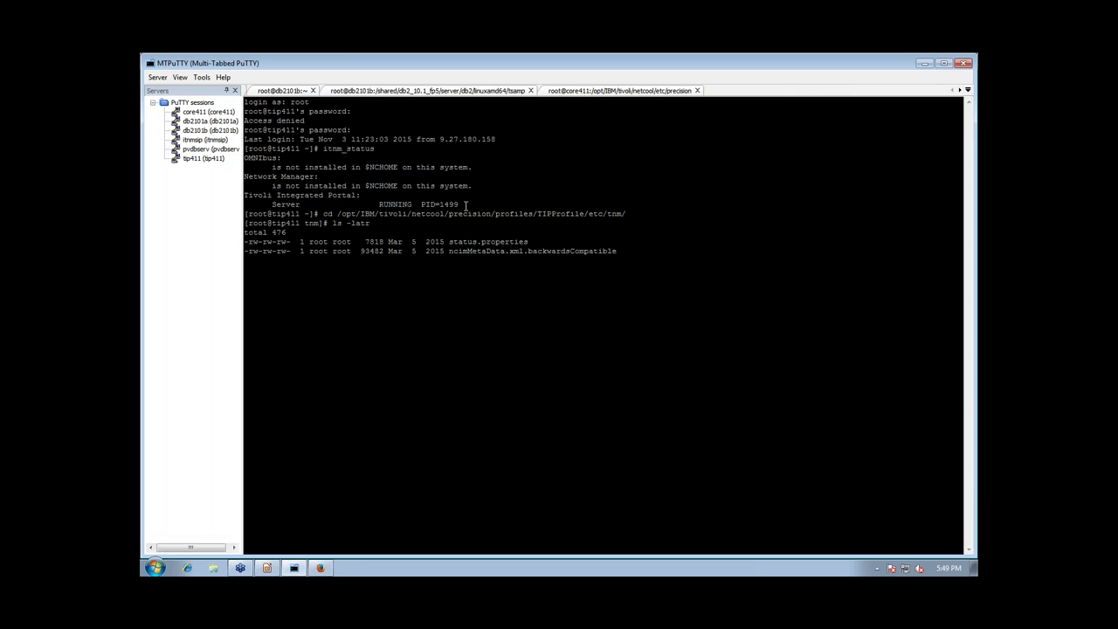
Comment out the jdbc.url line in tnm.properties and save it
text(vi tnm.pro)
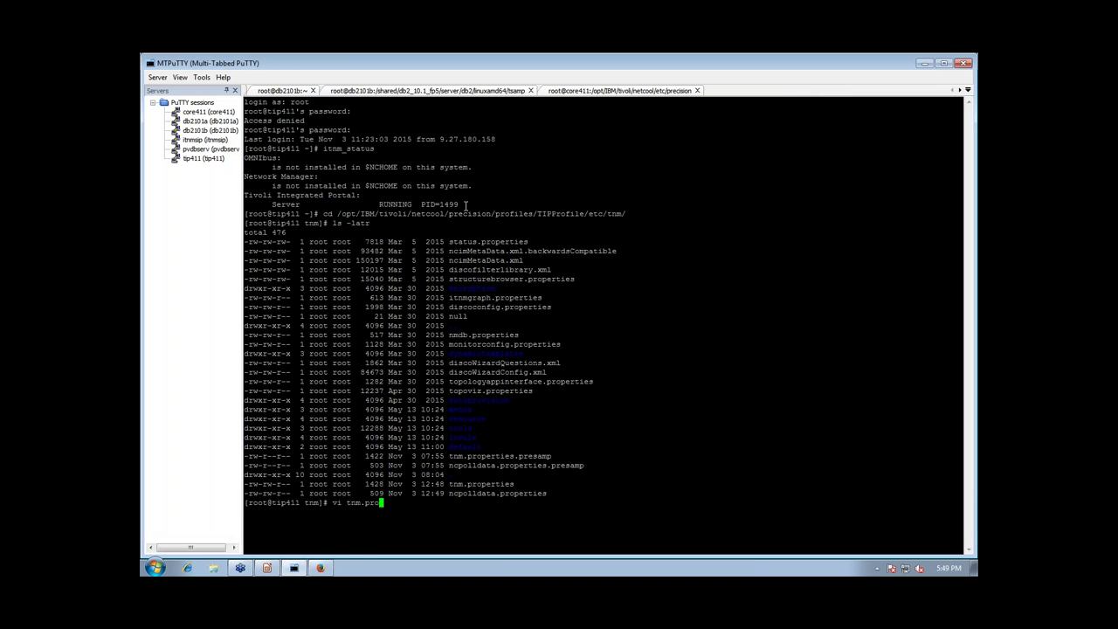
key(Tab)
key(Return)
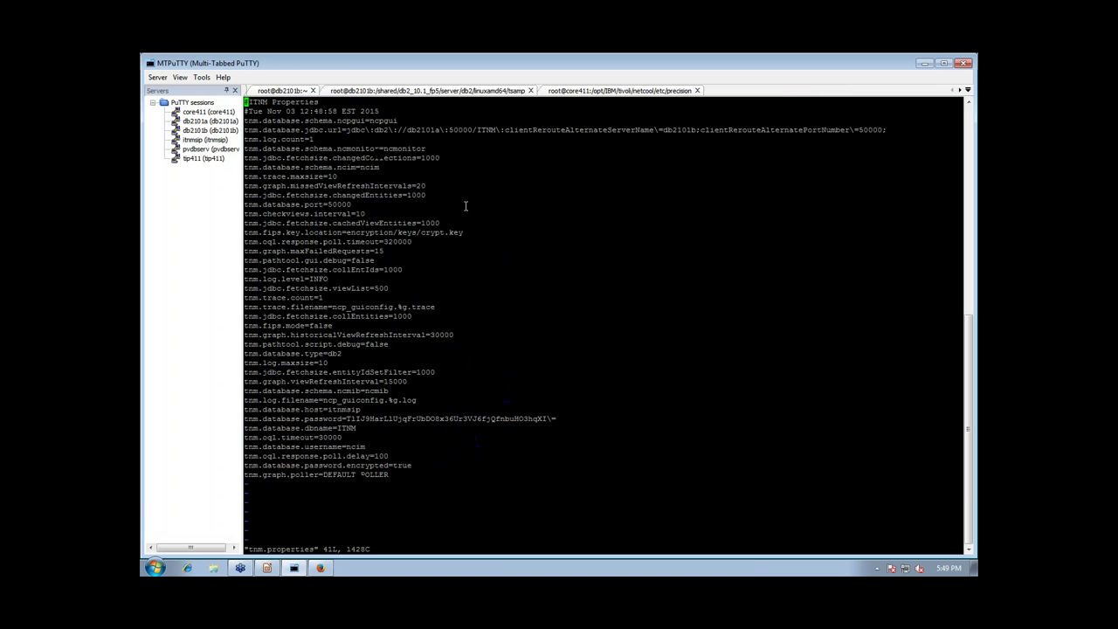
key(Down)
key(Down)
key(Up)
key(Down)
text(i)
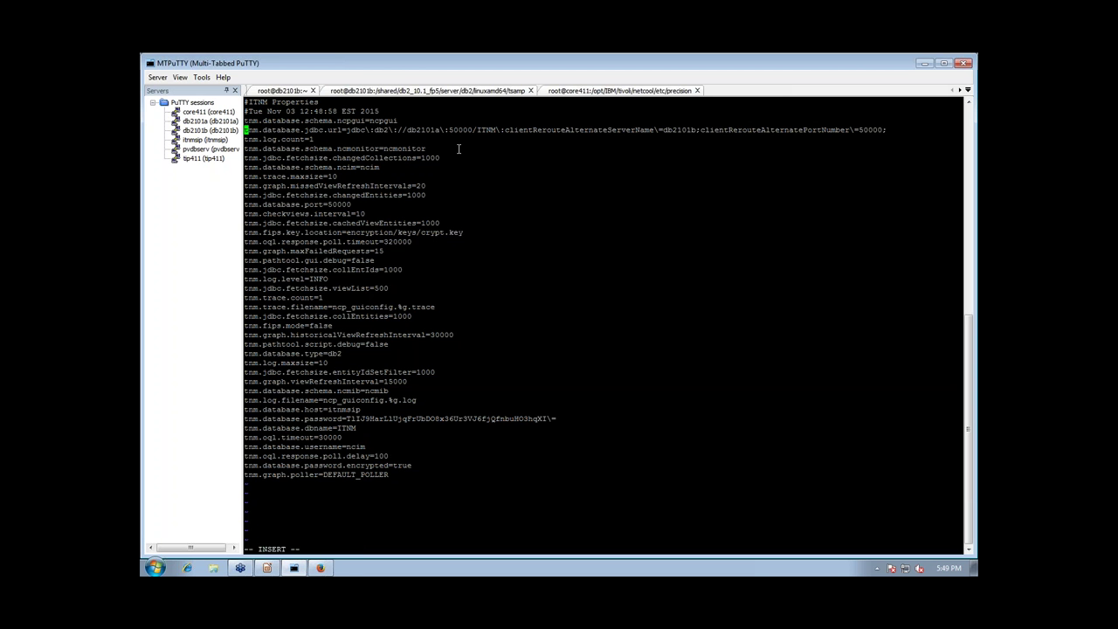
text(#)
key(Escape)
text(:wq!)
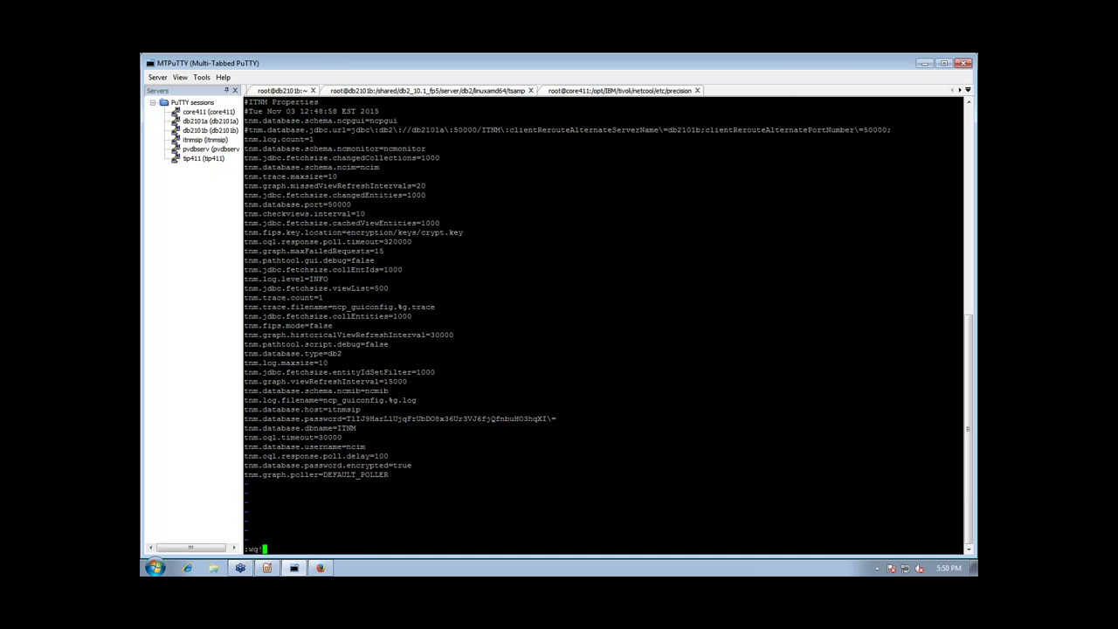
key(Return)
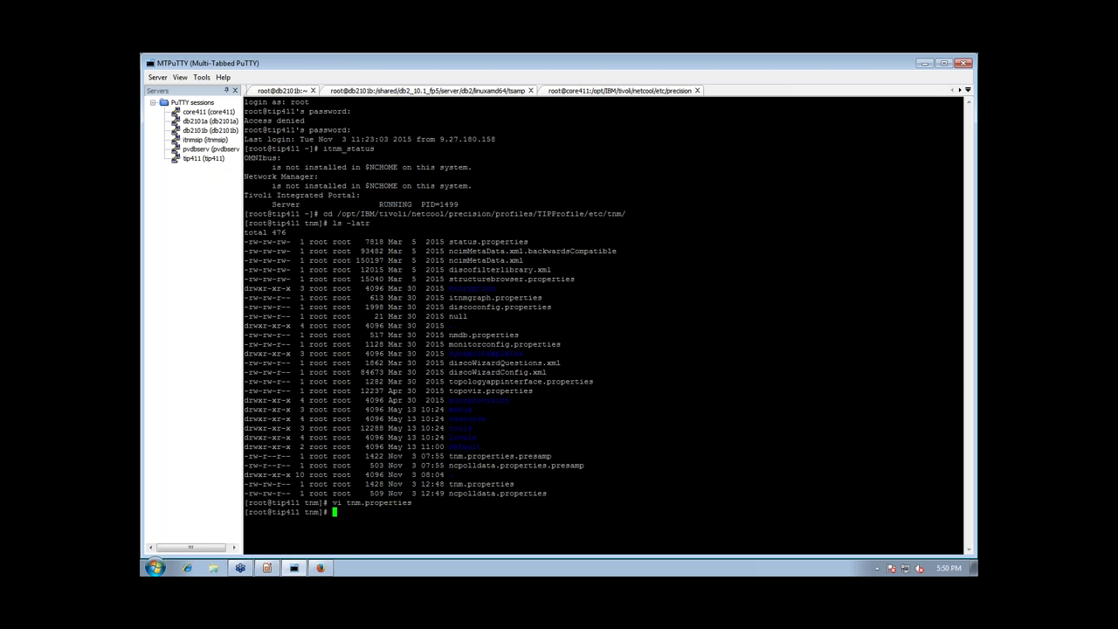
Comment out the jdbc.url line in ncpolldata.properties, save it, and run itnm_stop tip
text(vi ncpoll)
key(Tab)
key(Return)
key(Down)
key(Down)
key(Down)
key(Down)
key(Down)
key(Down)
key(Down)
key(Down)
key(Down)
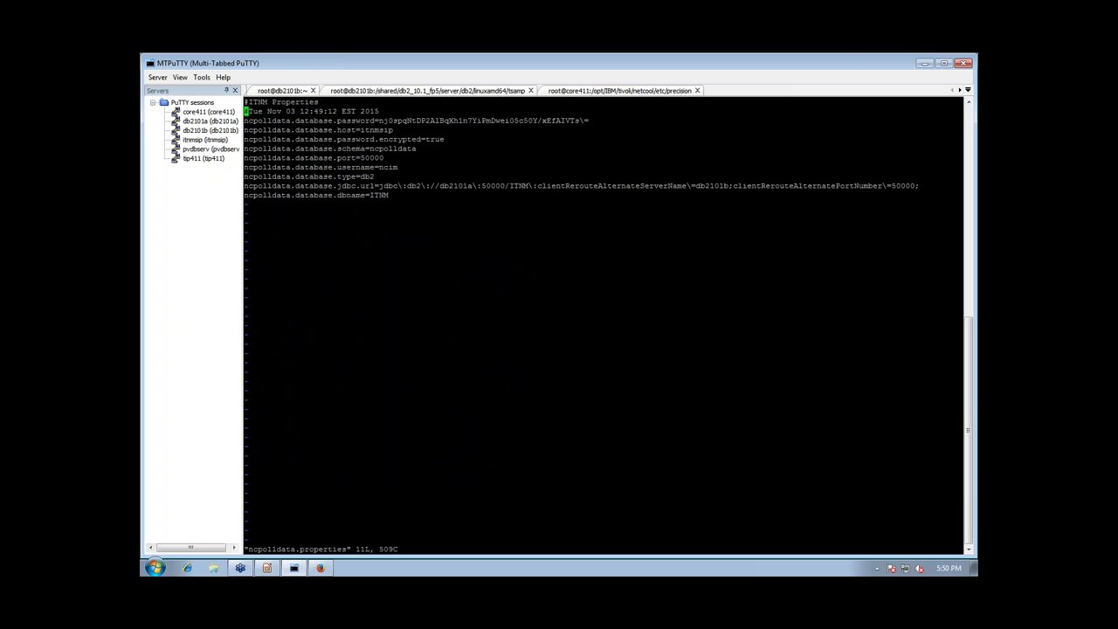
text(i)
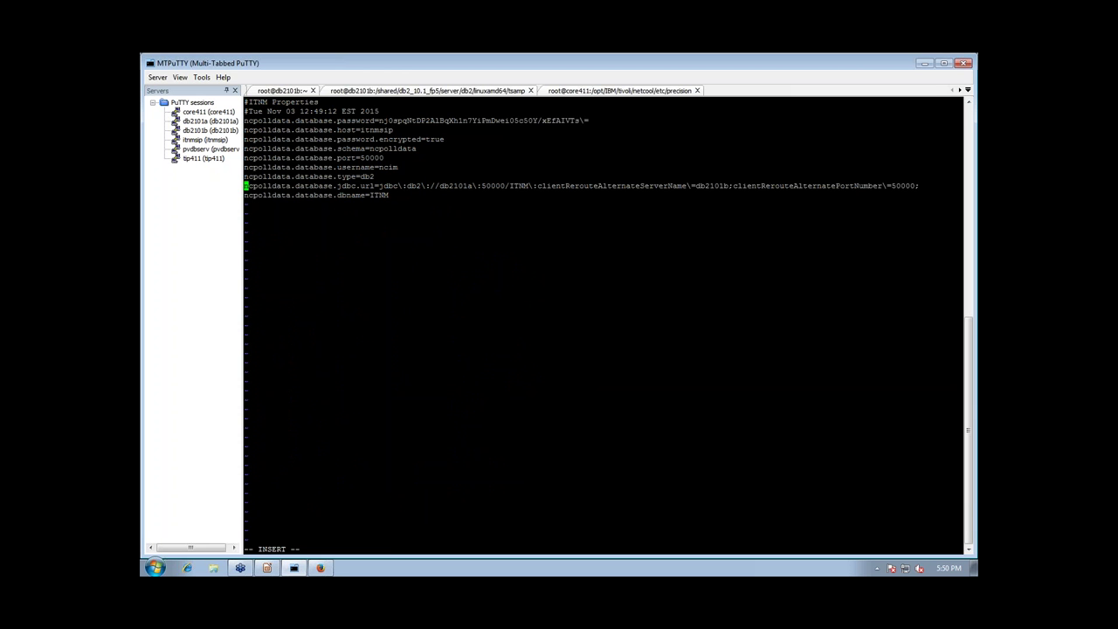
text(#)
key(Escape)
text(:wq!)
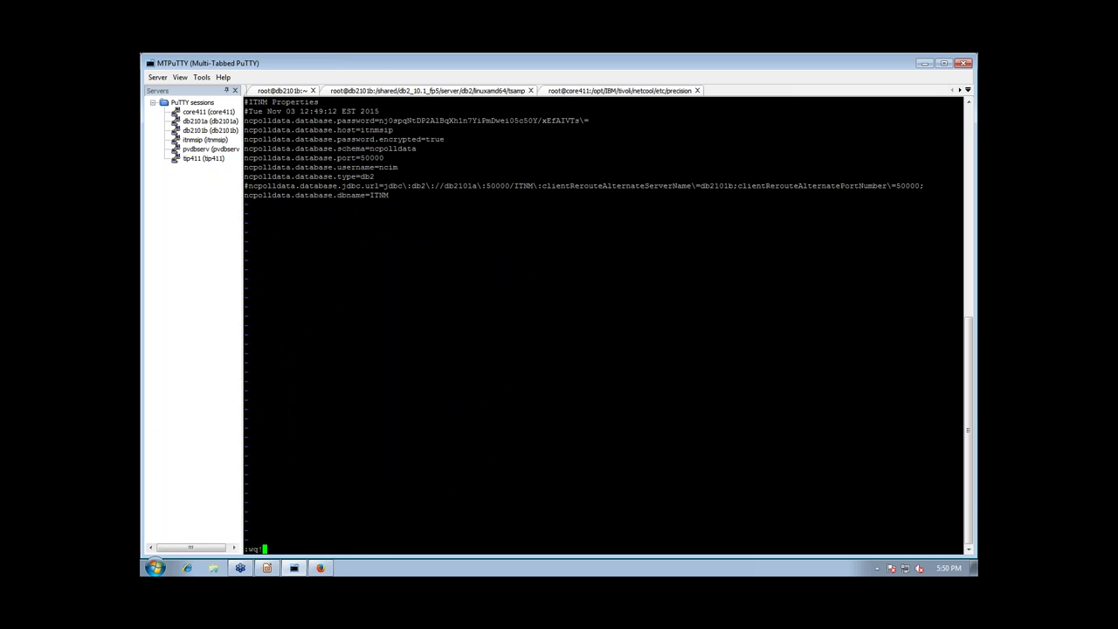
key(Return)
text(itnm_stop )
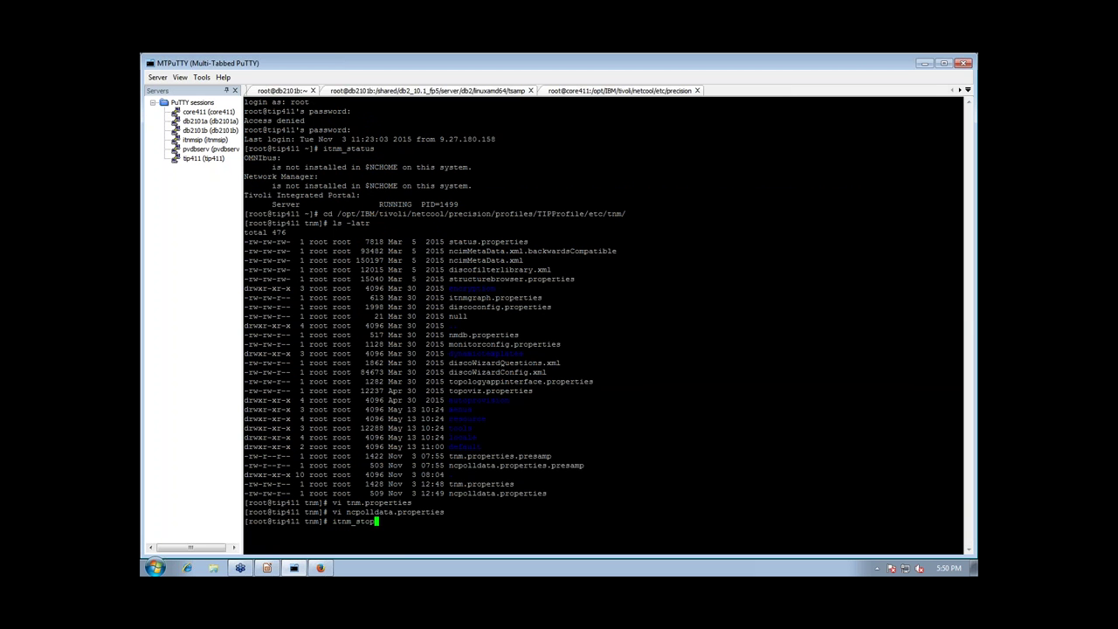
text(tip)
key(Return)
key(Return)
Run itnm_status in the core411 session to recheck component status
click(401, 91)
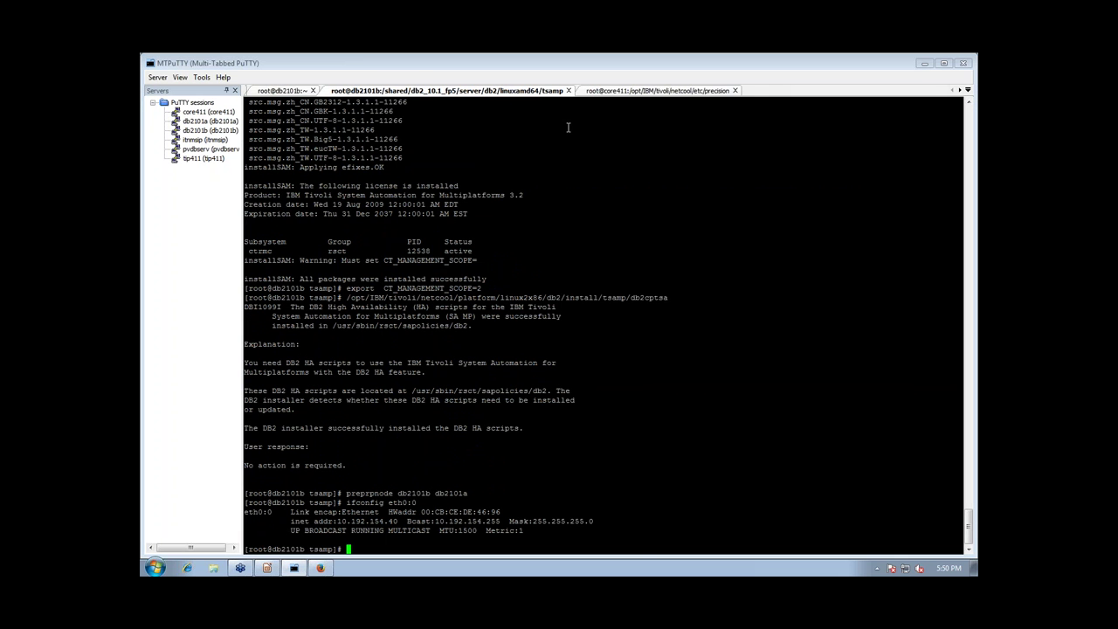
click(625, 92)
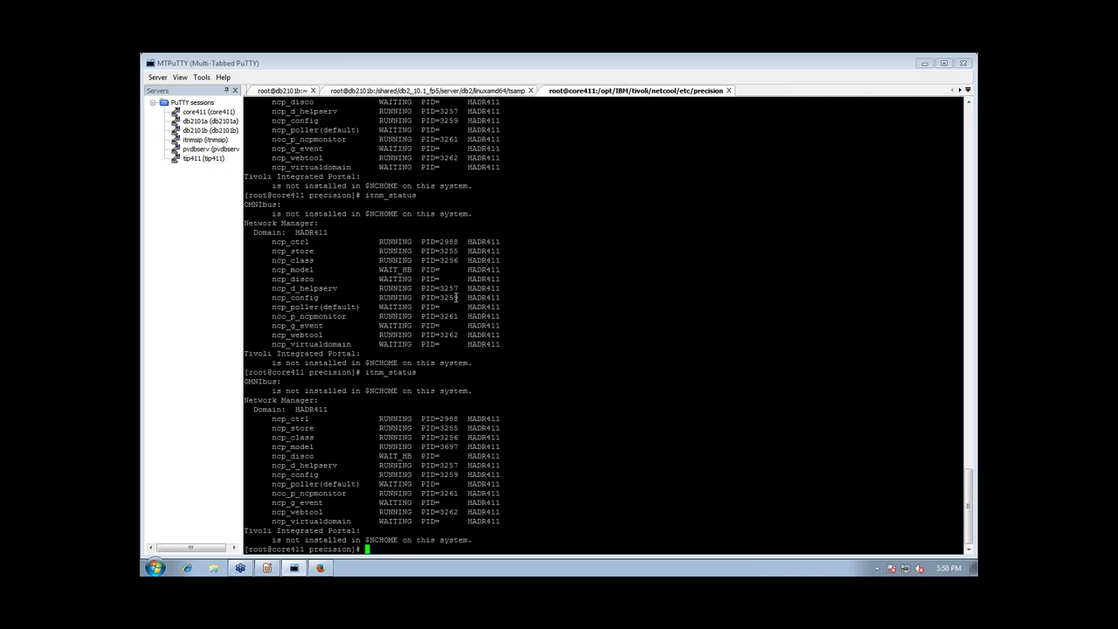
text(itnm_status)
key(Return)
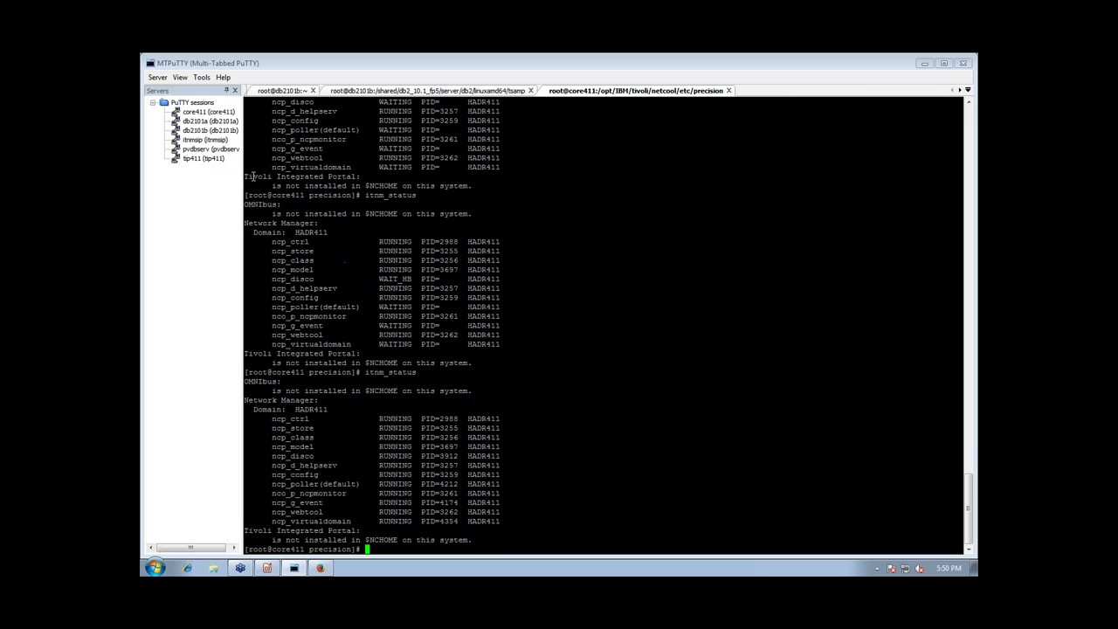
Open a new tip411 session as root, confirm TIP is stopped, and run itnm_start tip
click(197, 164)
double_click(196, 162)
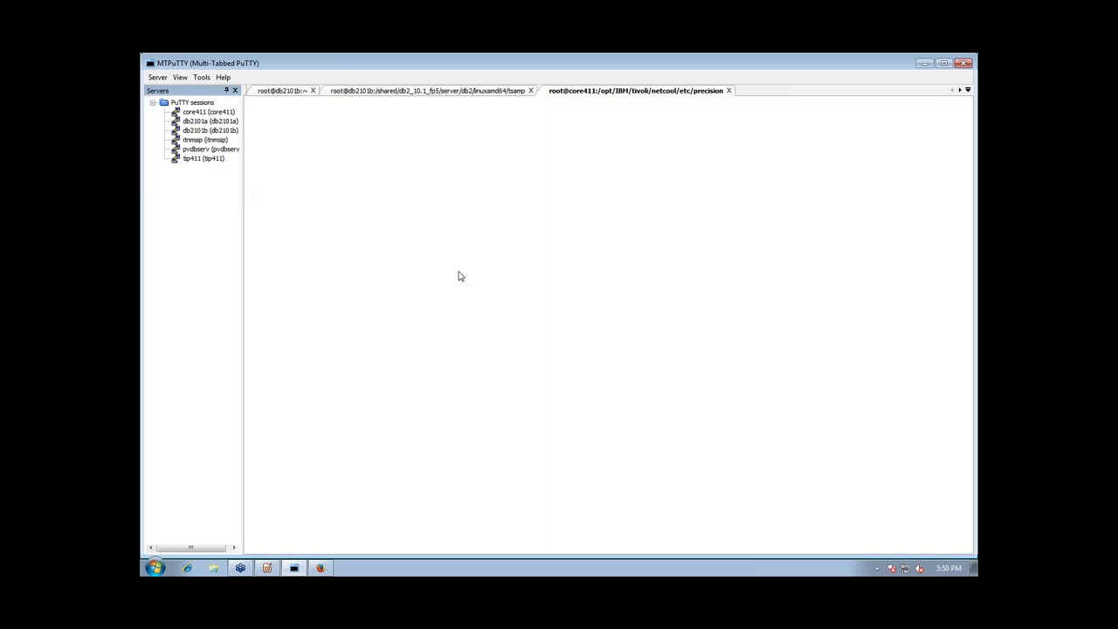
text(root)
key(Return)
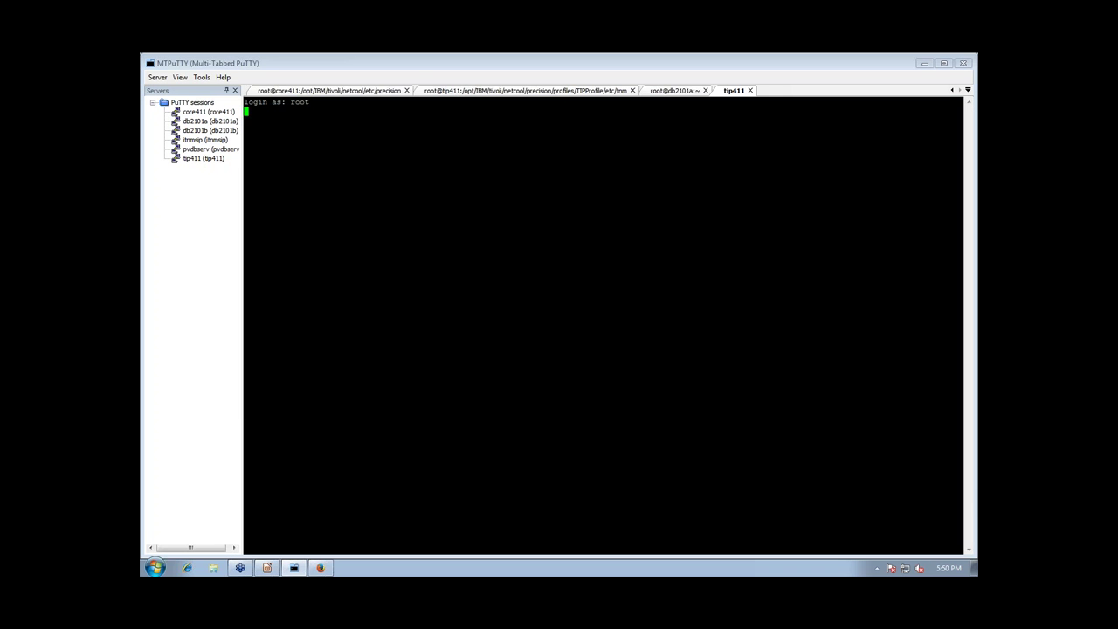
key(Return)
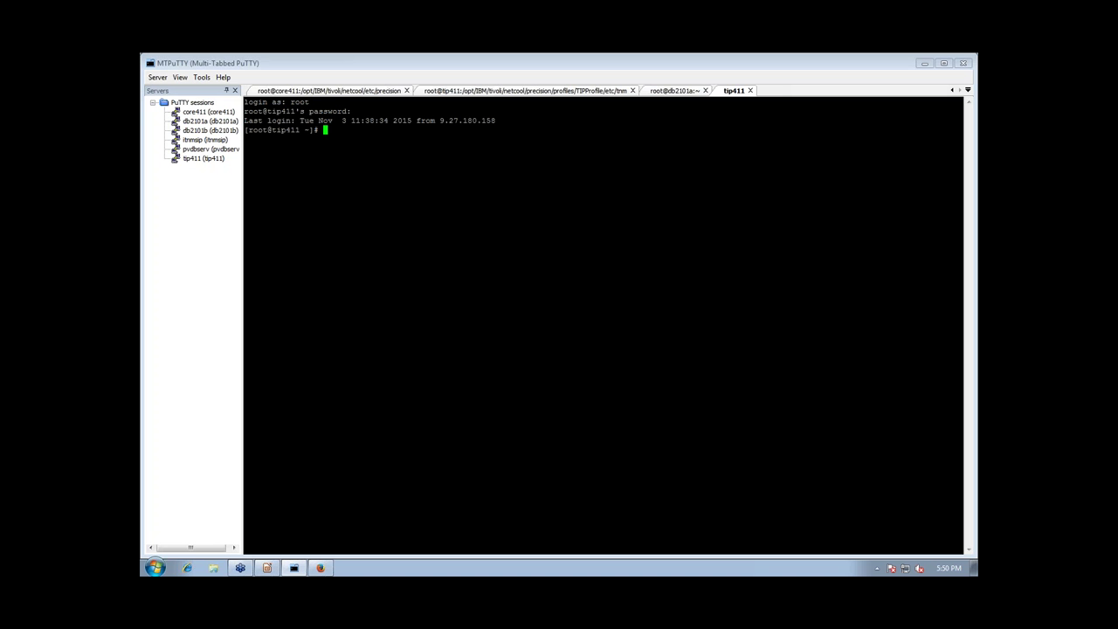
text(itnm_status)
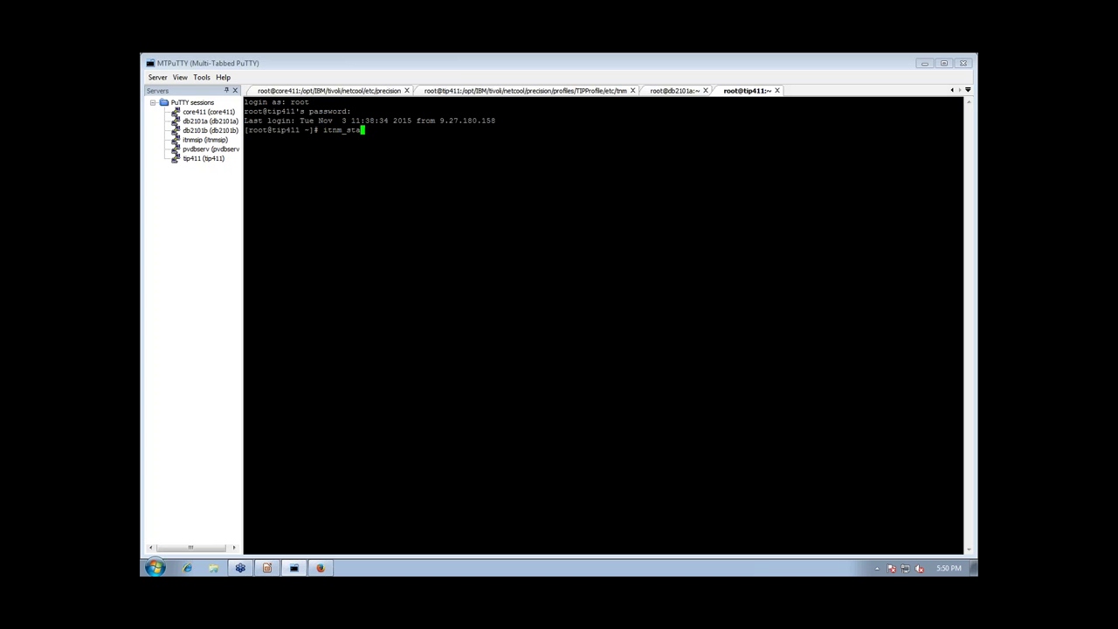
key(Return)
text(itnm_)
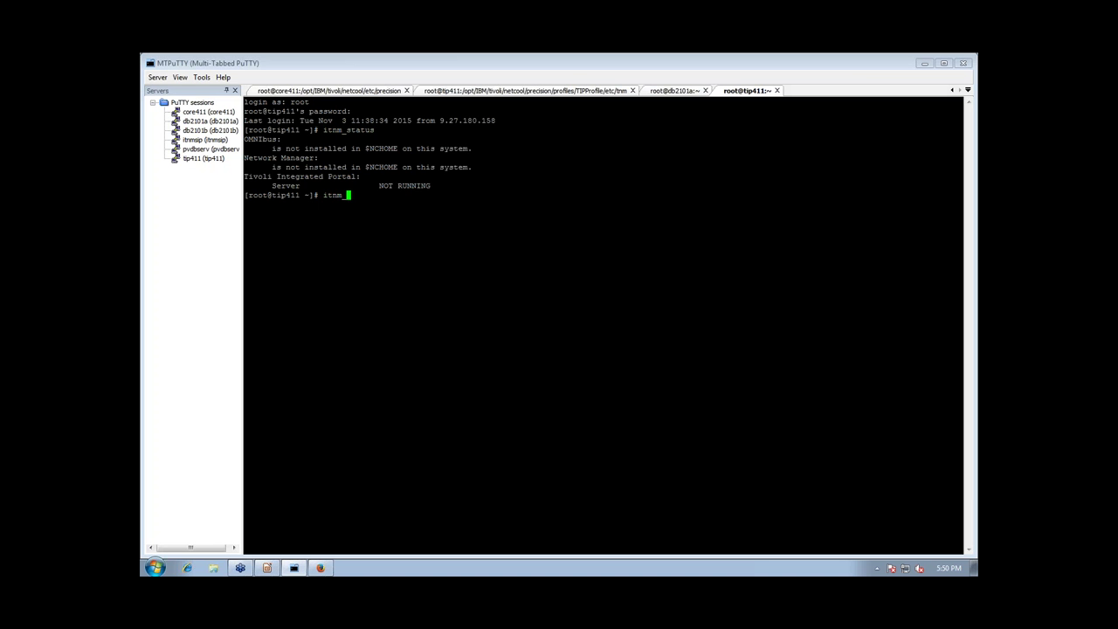
text(start tip)
key(Return)
Look over the tip411 sessions, then return to the Impress presentation
click(539, 93)
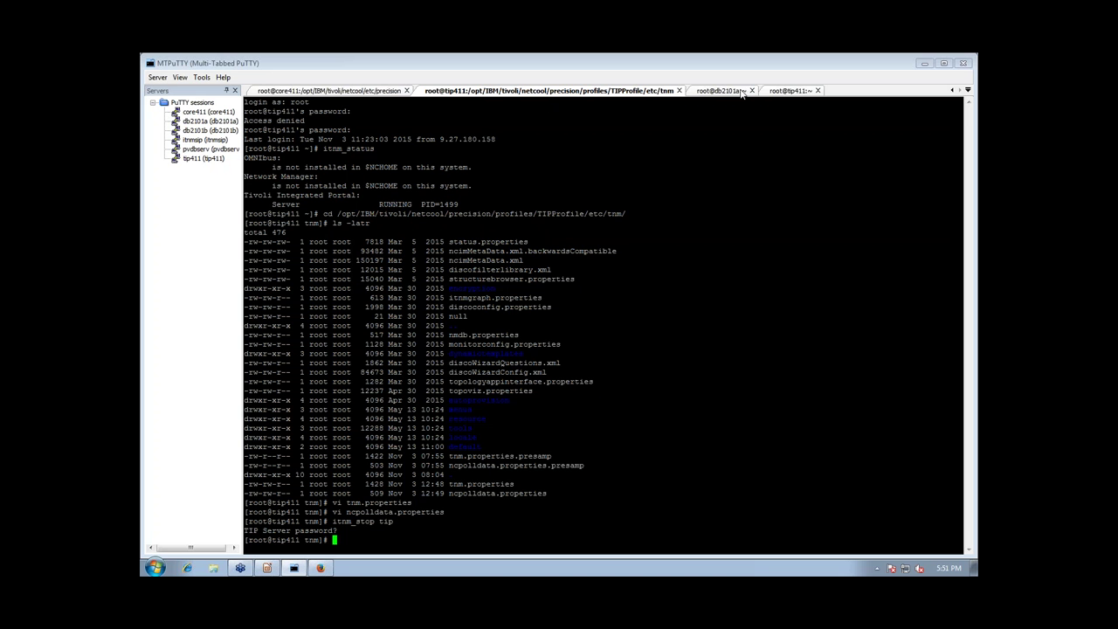
click(779, 92)
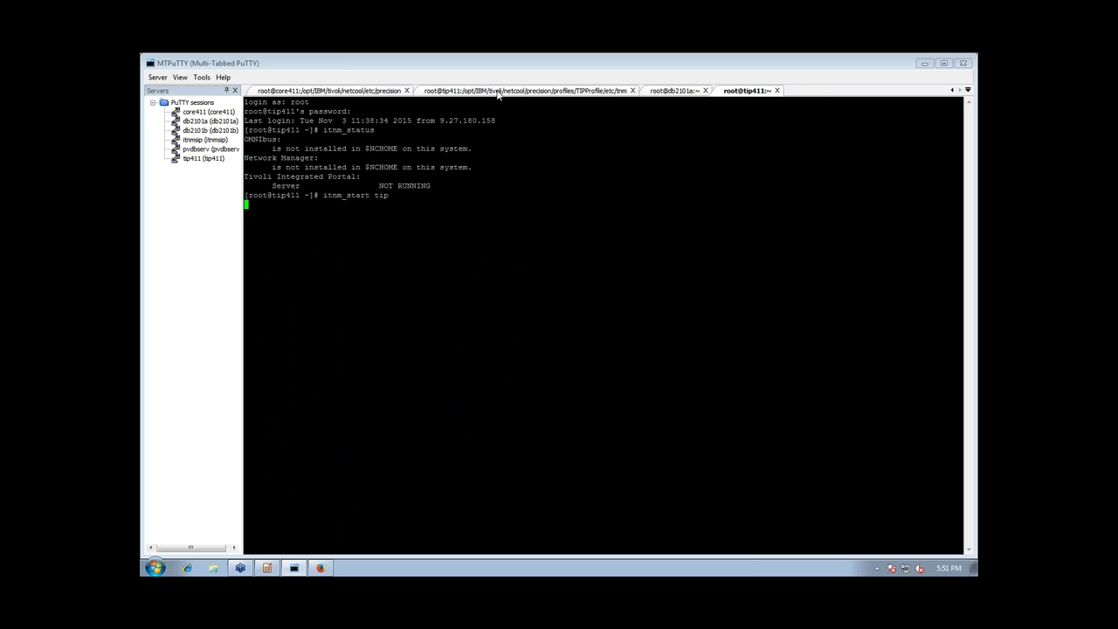
click(498, 93)
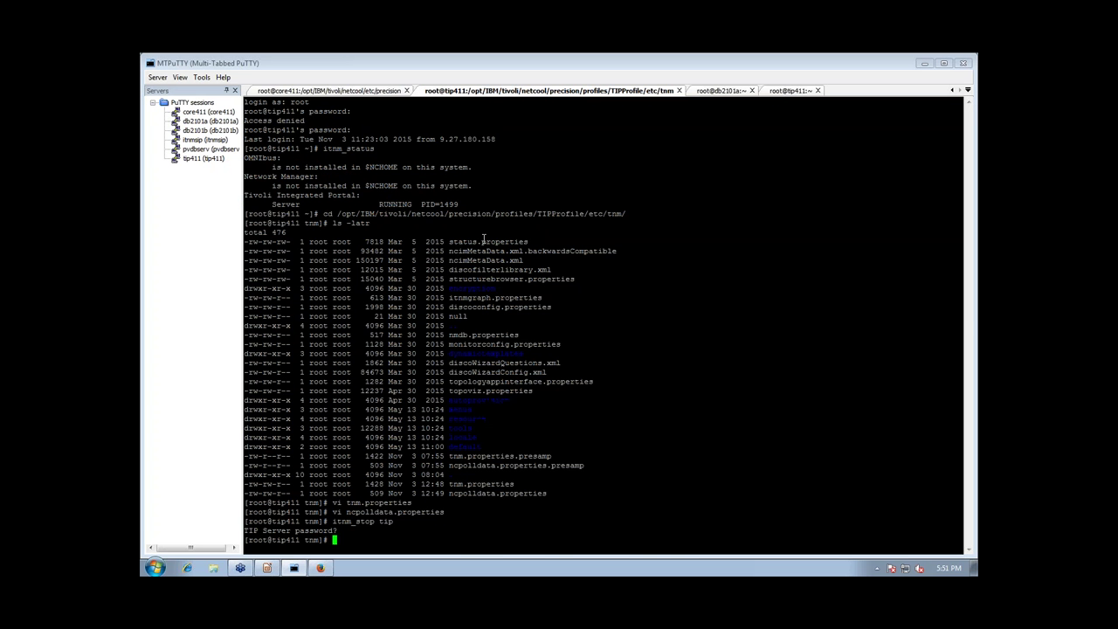
click(266, 567)
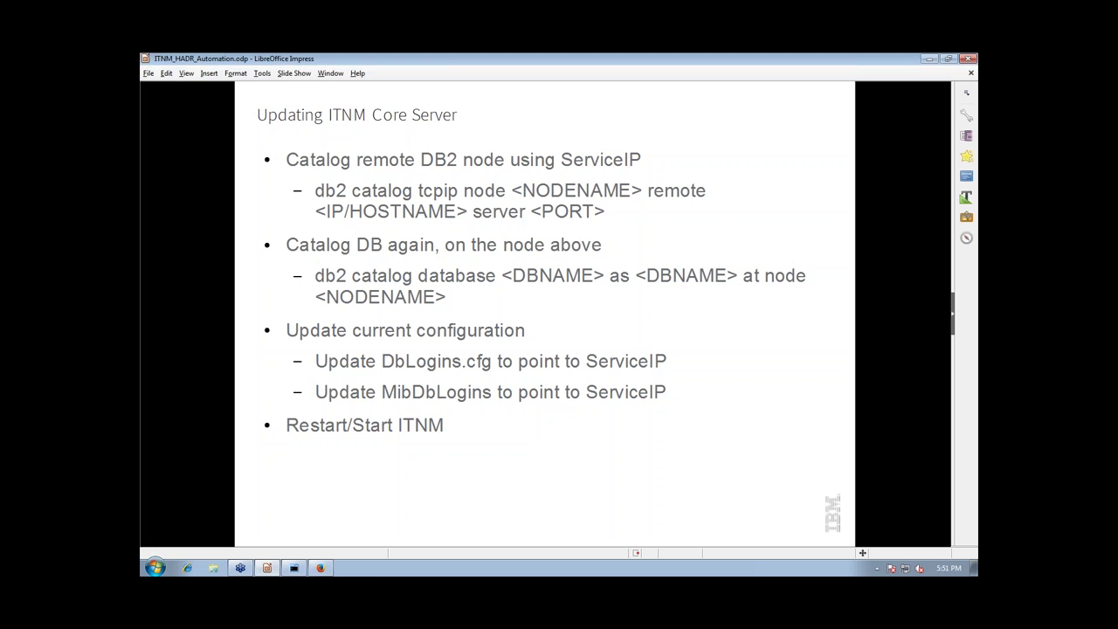
Advance the slides through Update TIP server, Ensure Proper Operation and Additional Resources to Q&A
key(Page_Down)
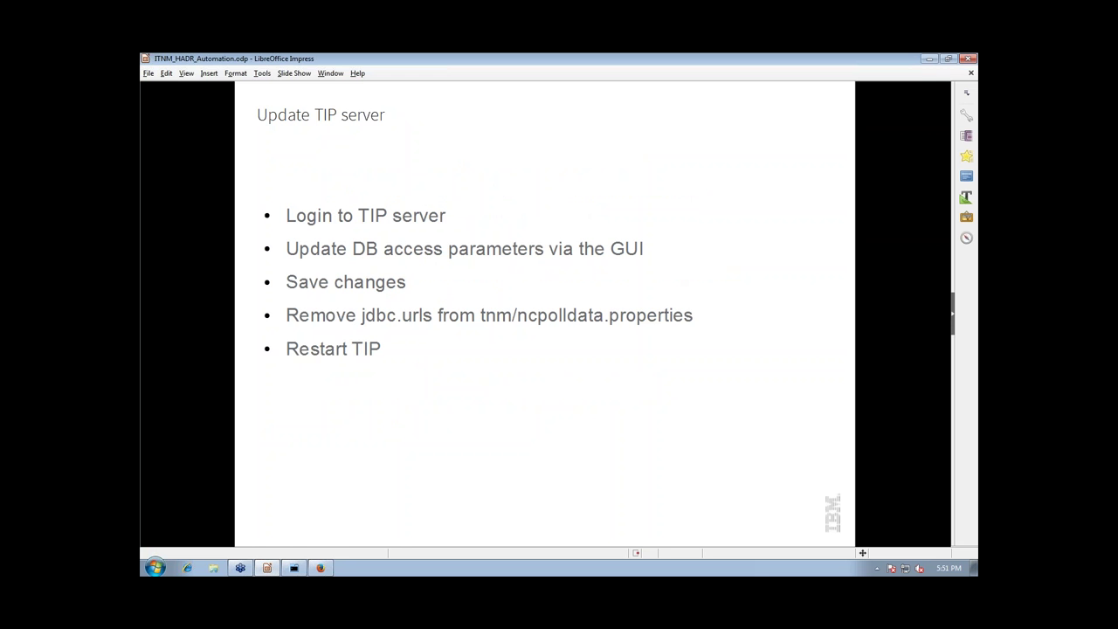
key(Page_Down)
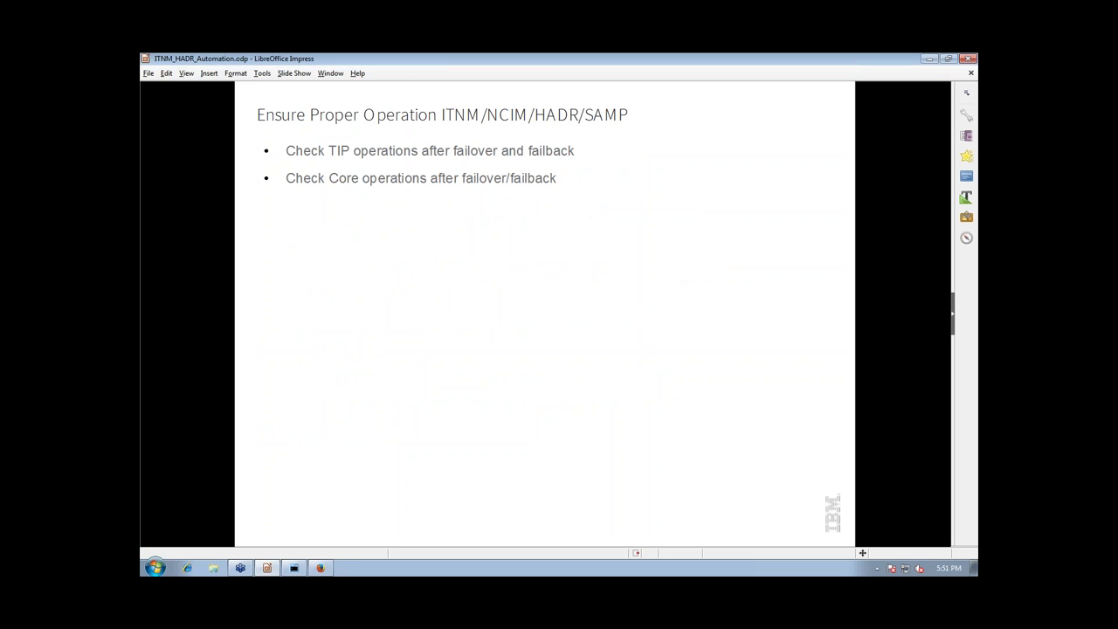
key(Page_Down)
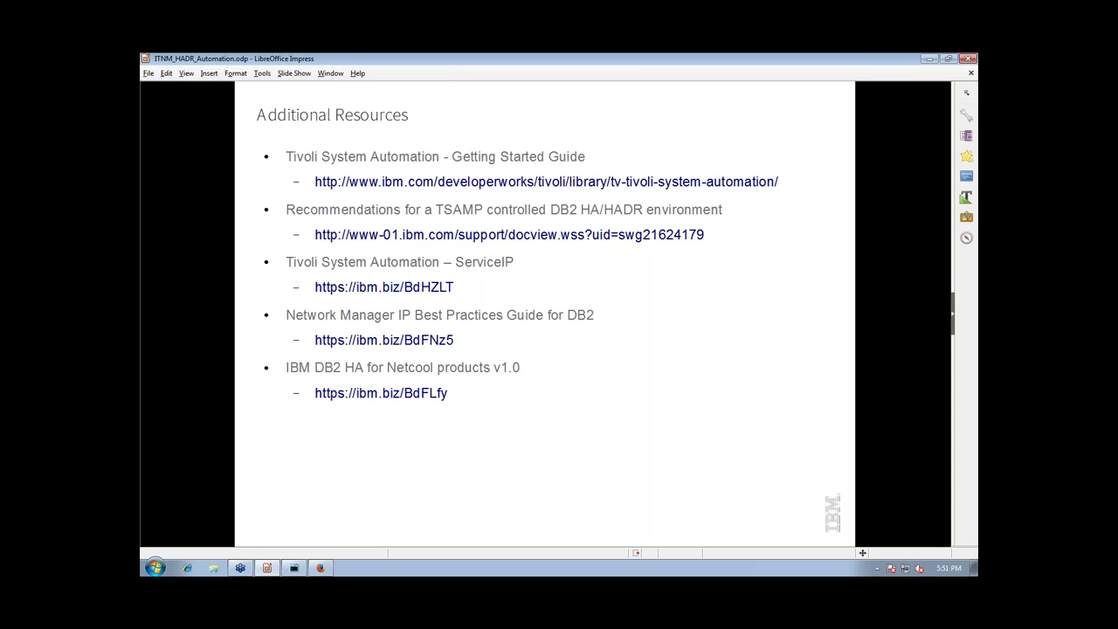
key(Page_Down)
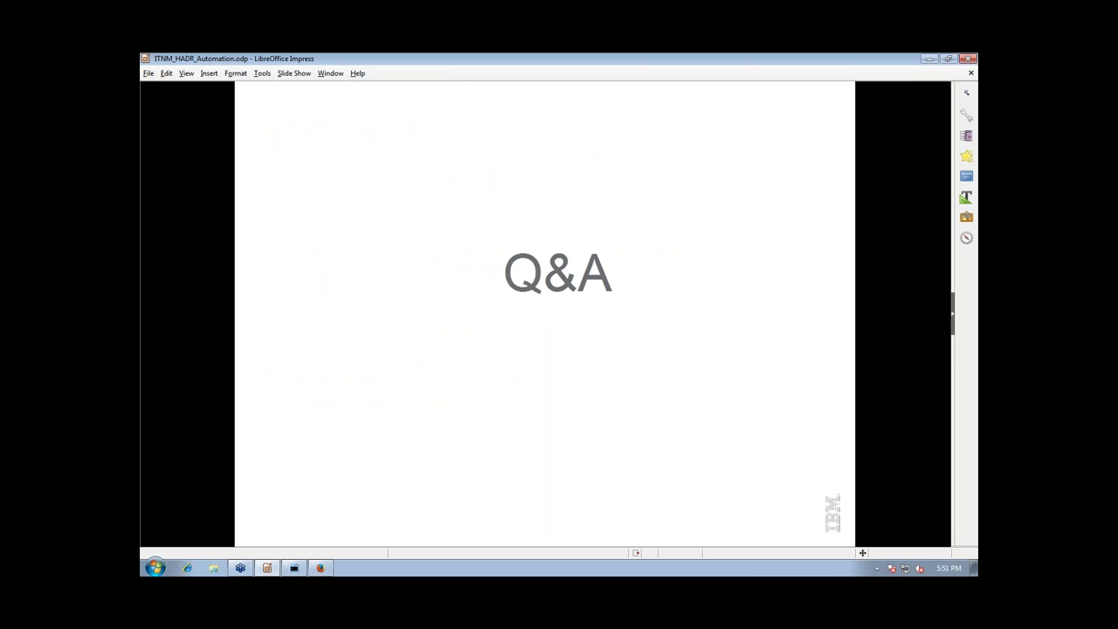
Confirm with itnm_status on tip411 that TIP is running
click(294, 568)
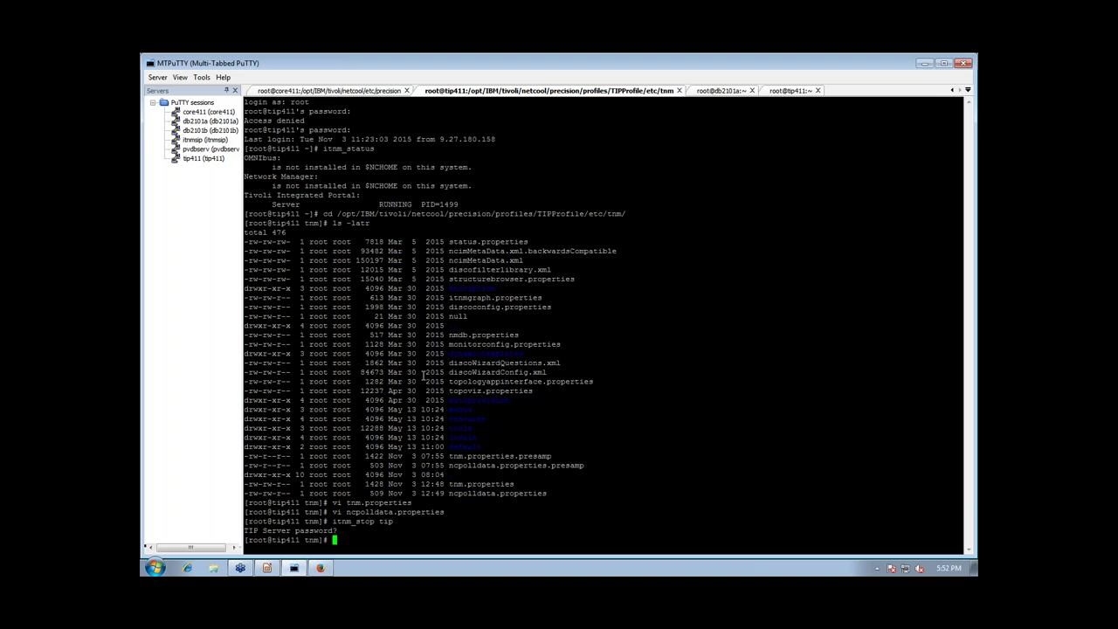
click(779, 90)
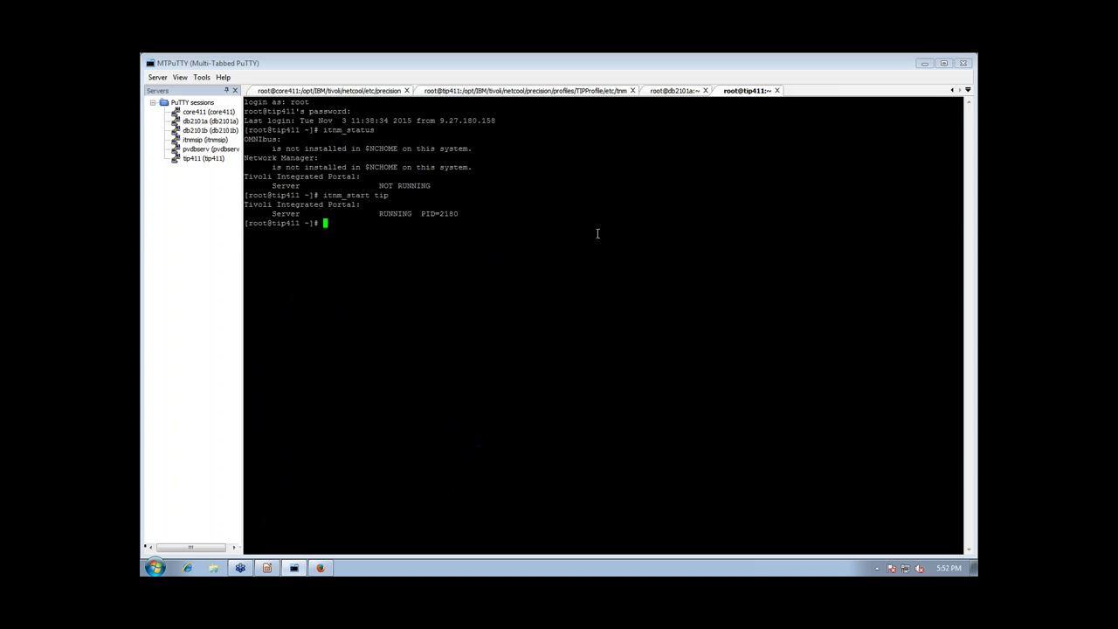
text(itnm_status)
key(Return)
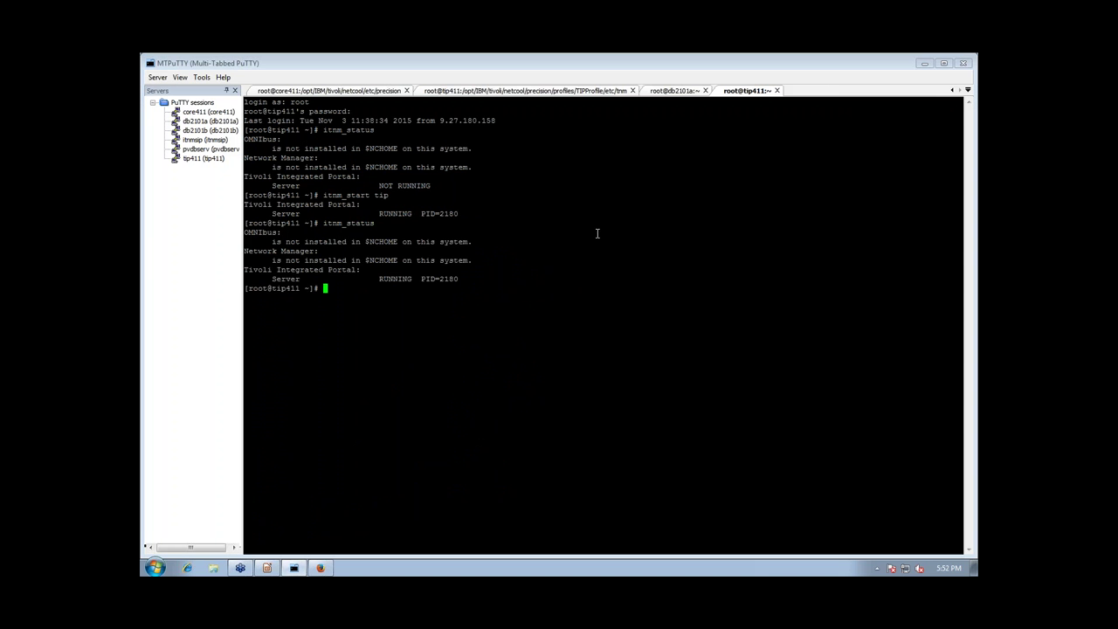
click(319, 569)
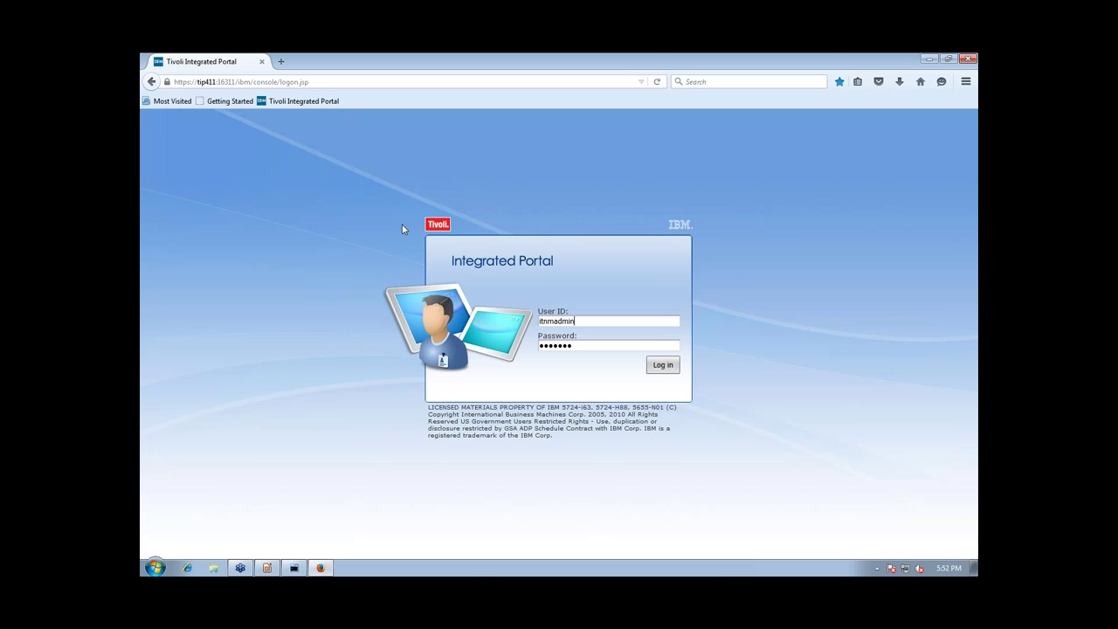
Log in to the portal and open Availability > Network Availability > Network Hop View
click(663, 365)
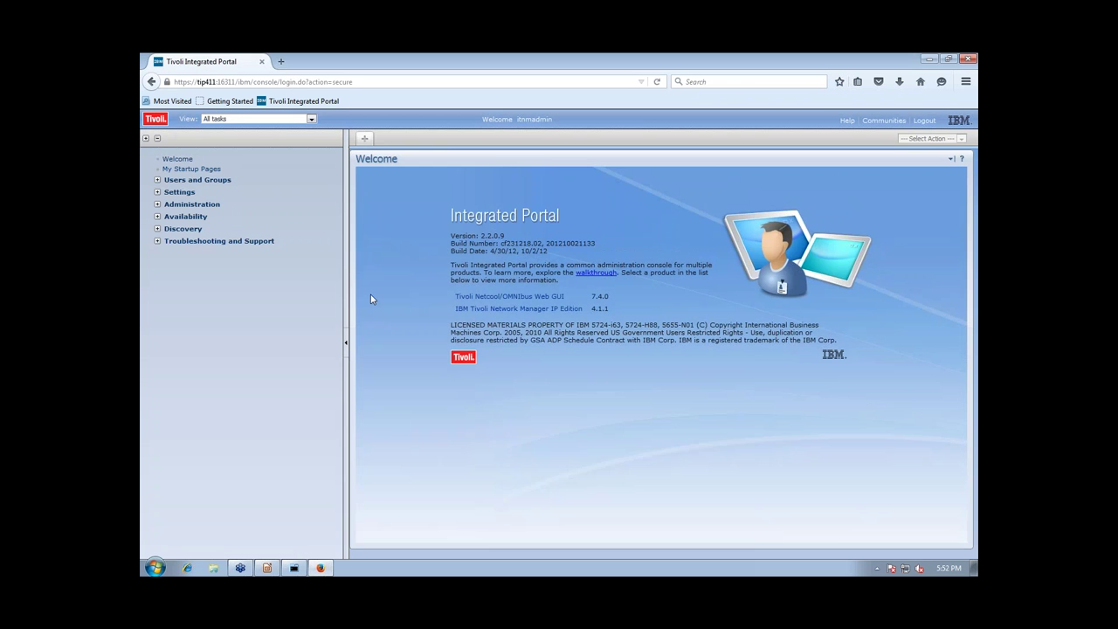
click(157, 205)
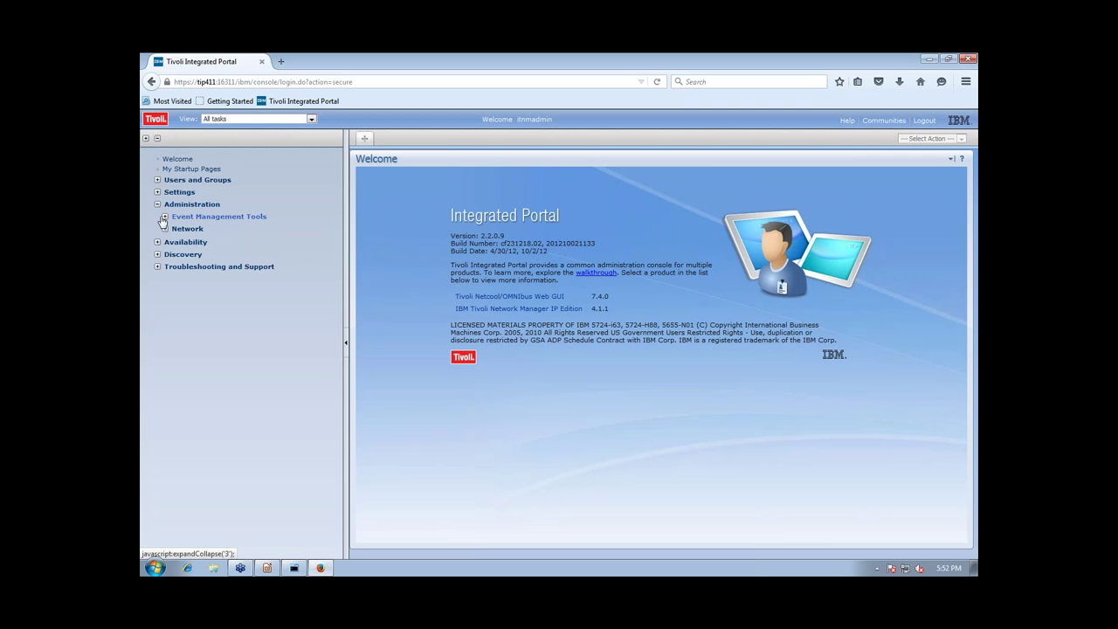
click(164, 229)
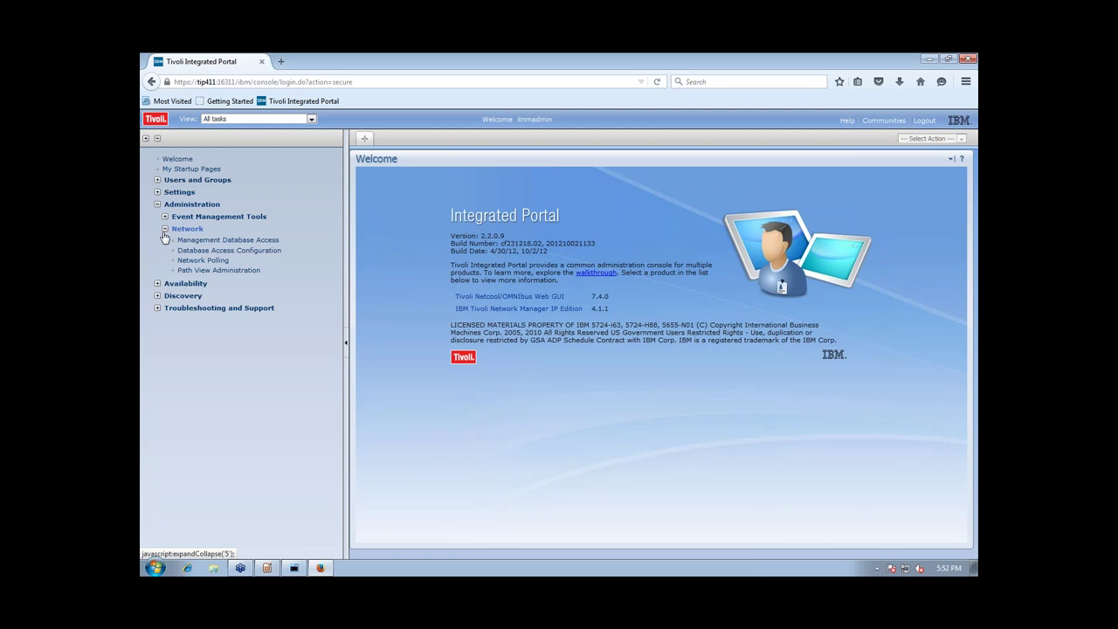
click(157, 283)
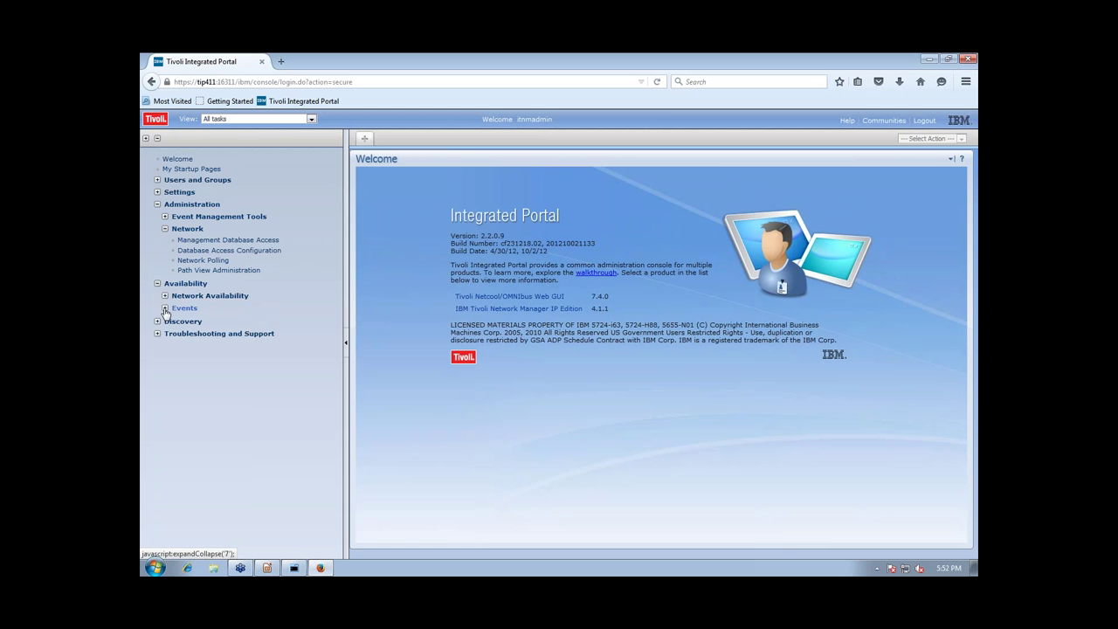
click(164, 295)
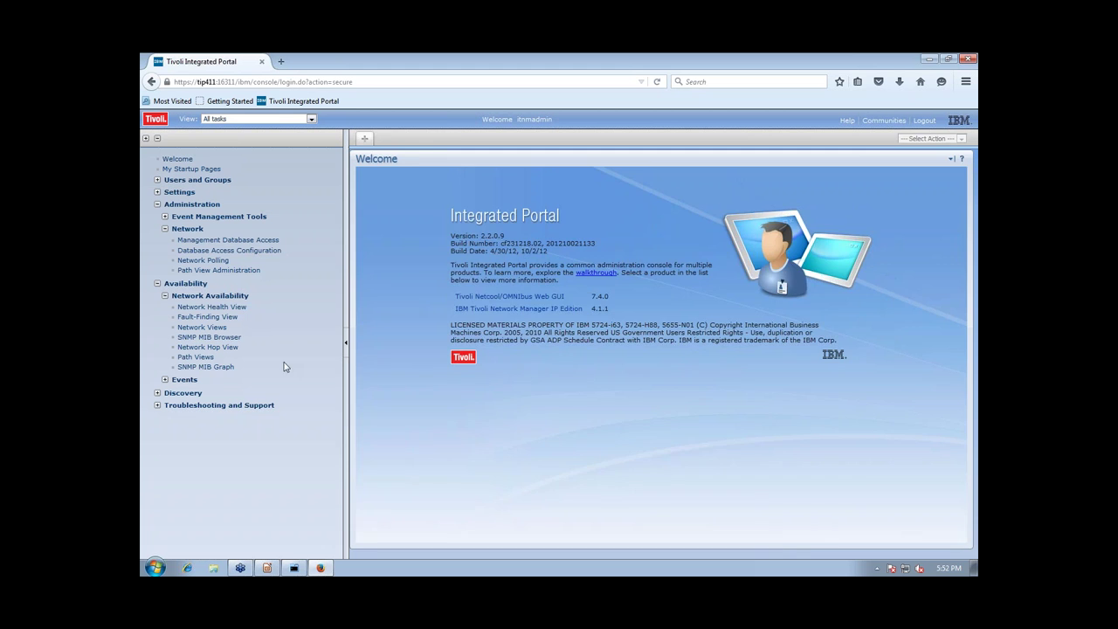
click(218, 347)
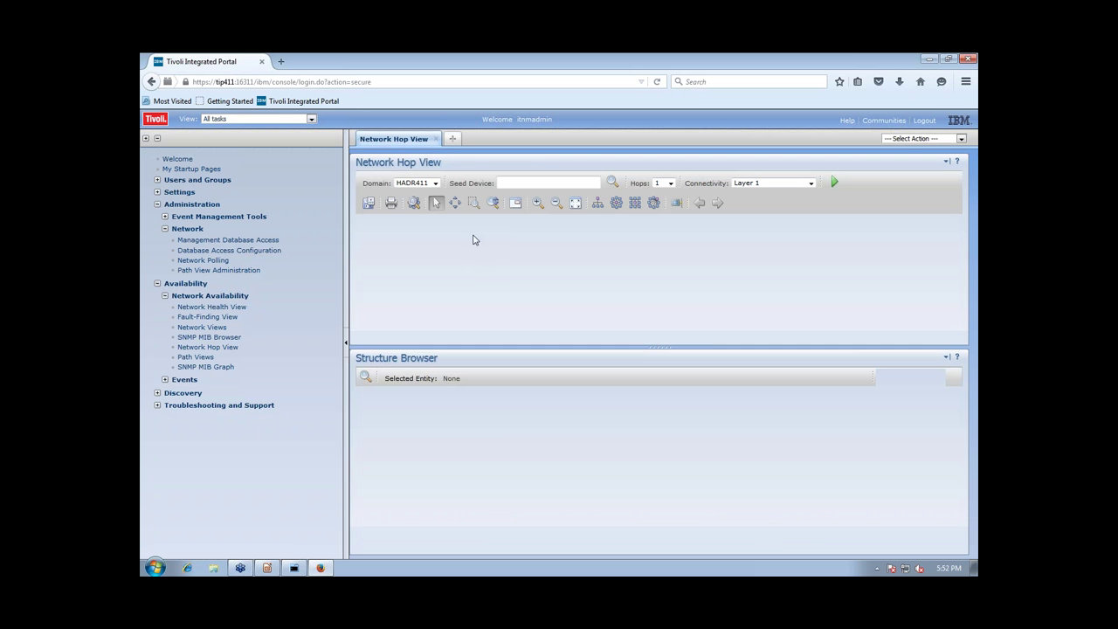
Start a seed device search for * and let the Java applet continue loading
click(611, 183)
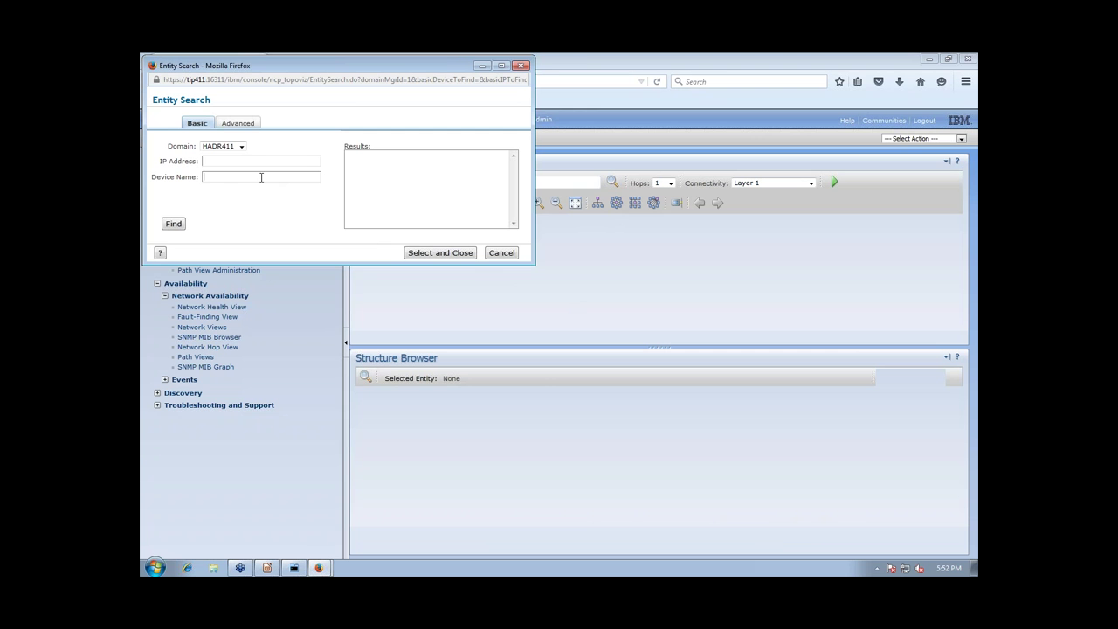
click(262, 177)
text(*)
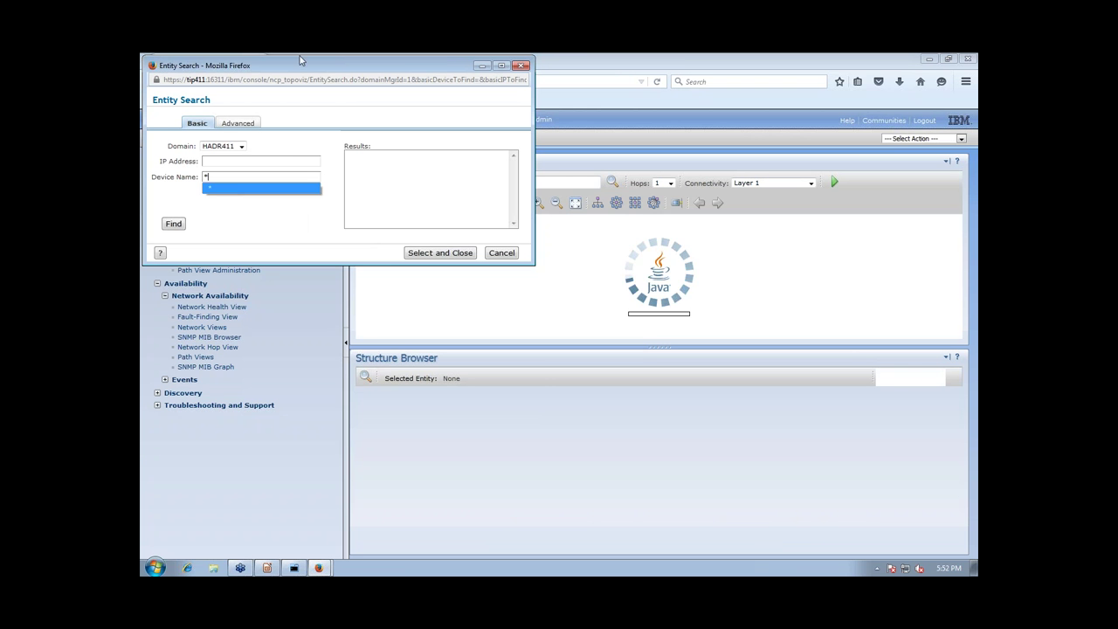
click(262, 187)
click(232, 256)
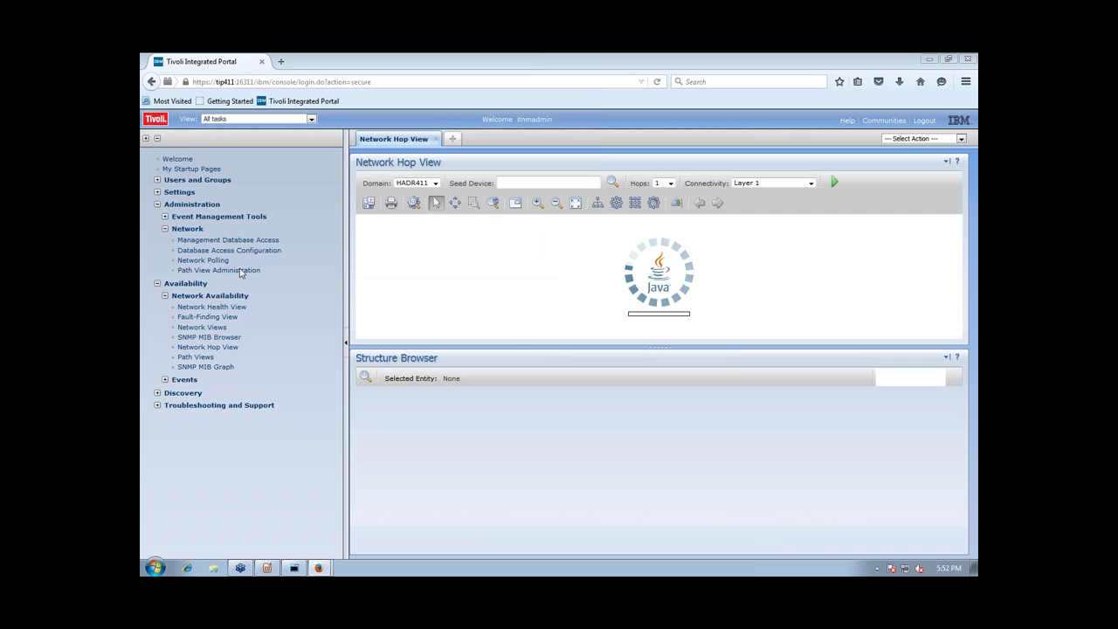
click(643, 346)
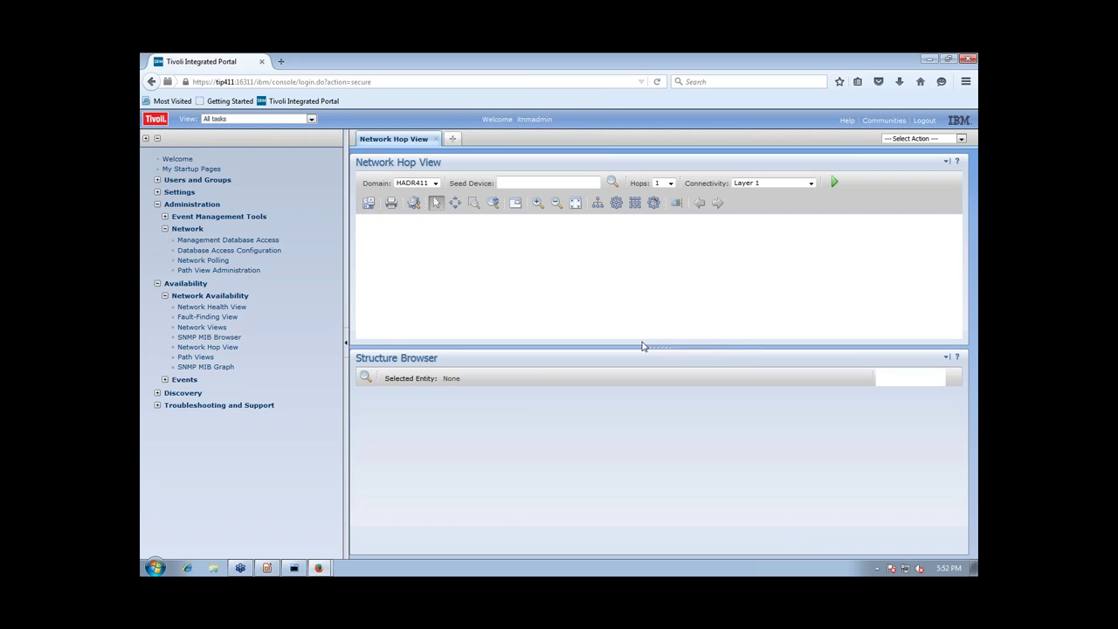
Rerun the * seed device search to list all four HADR411 devices
click(612, 181)
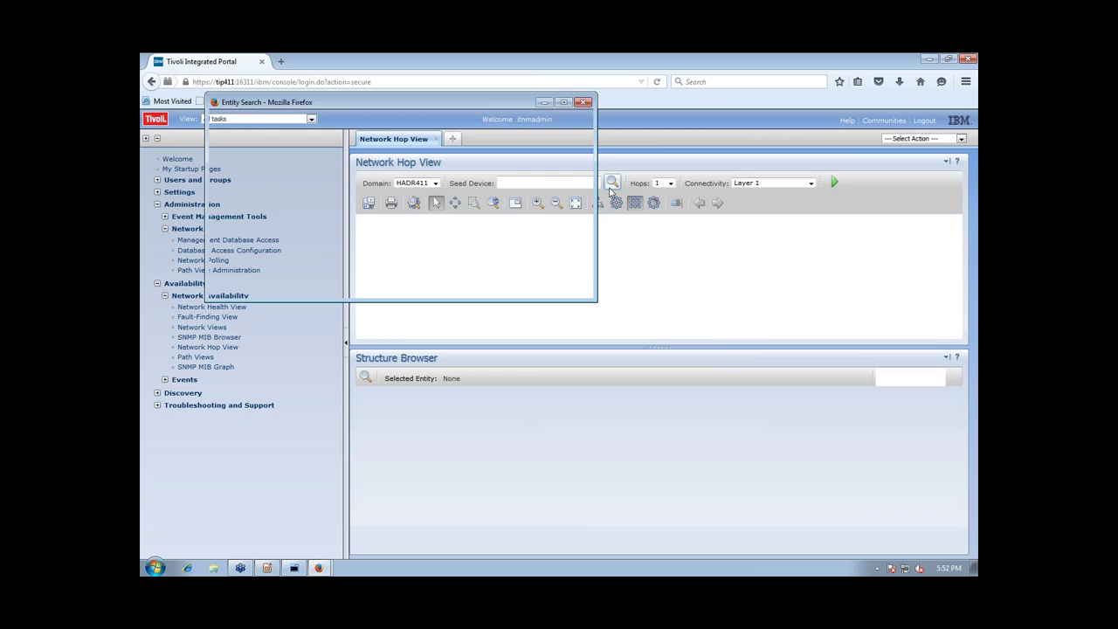
click(273, 213)
text(*)
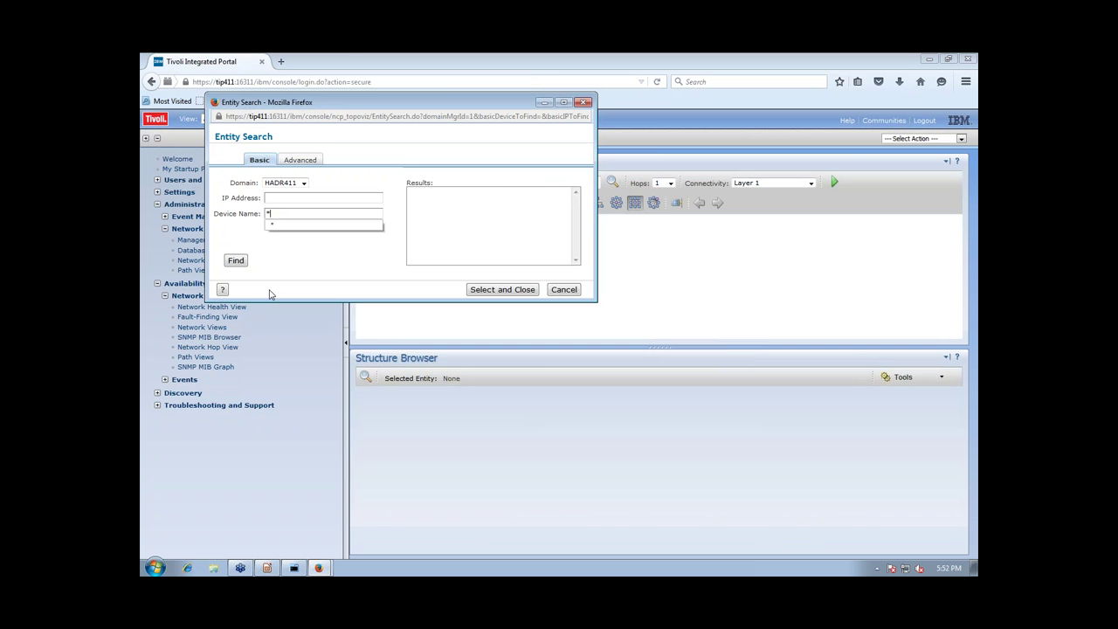
click(236, 261)
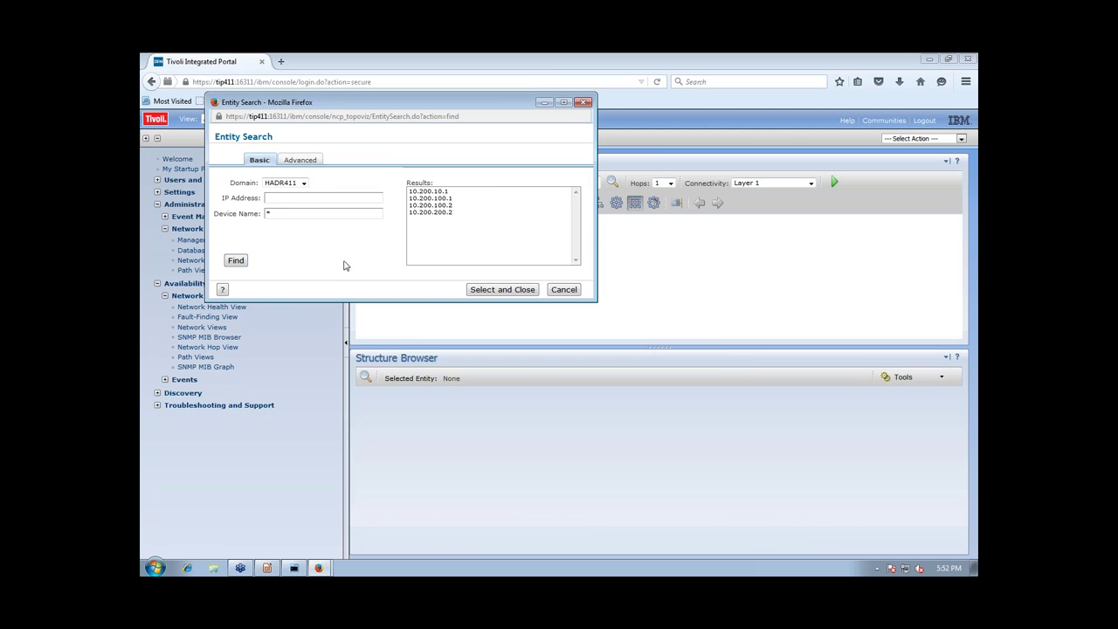
click(279, 555)
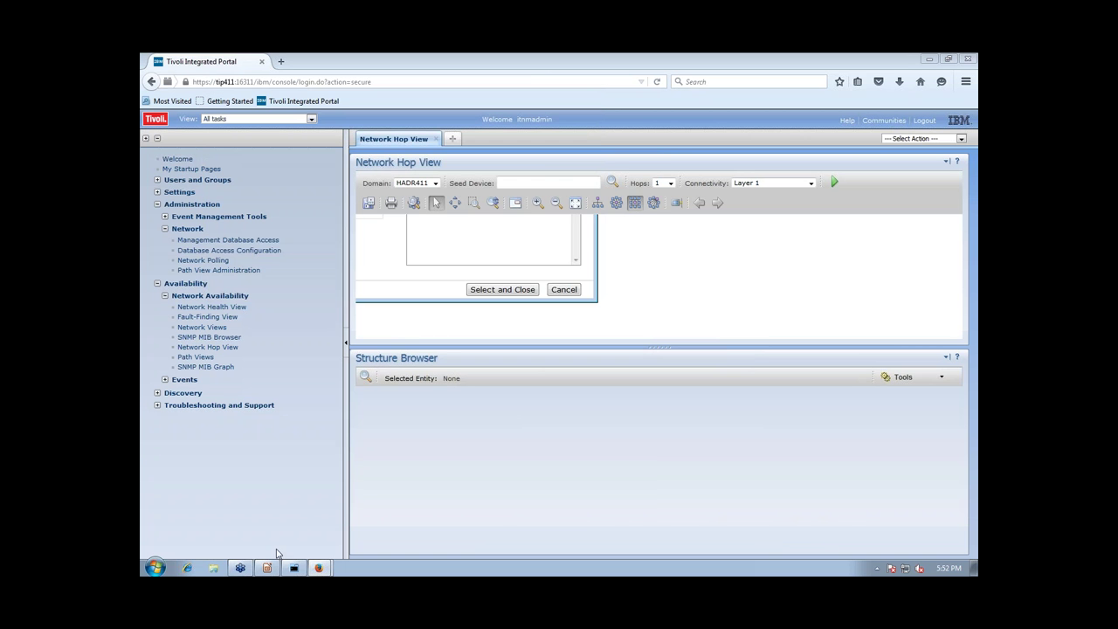
click(294, 567)
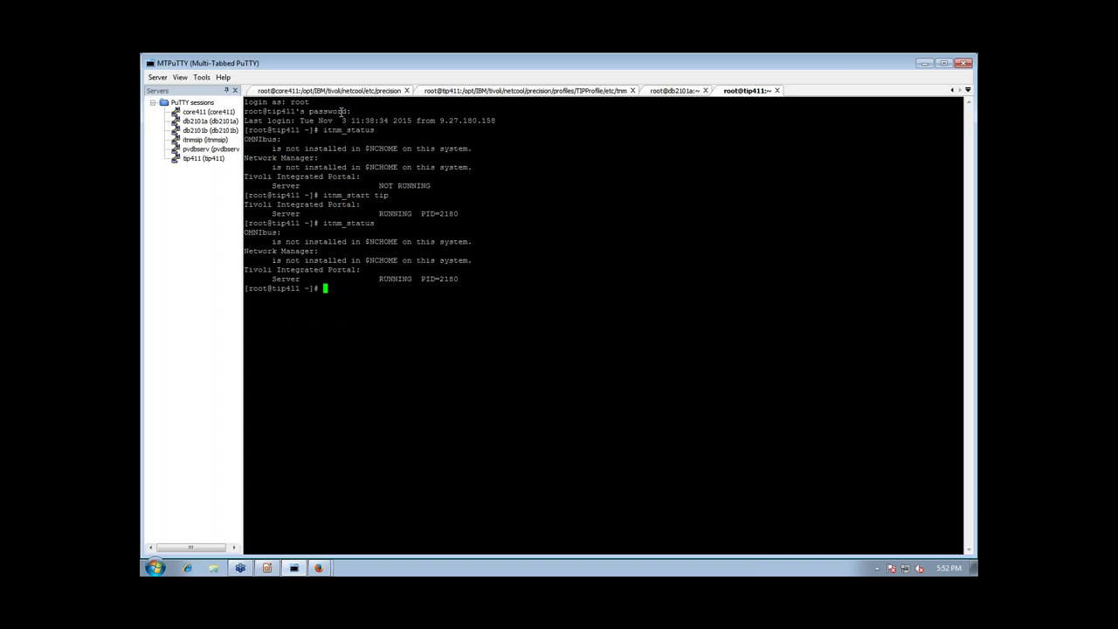
Check ITNM's HADR status on db2101a with db2pd -db ITNM -hadr
click(676, 91)
text(db2pdb)
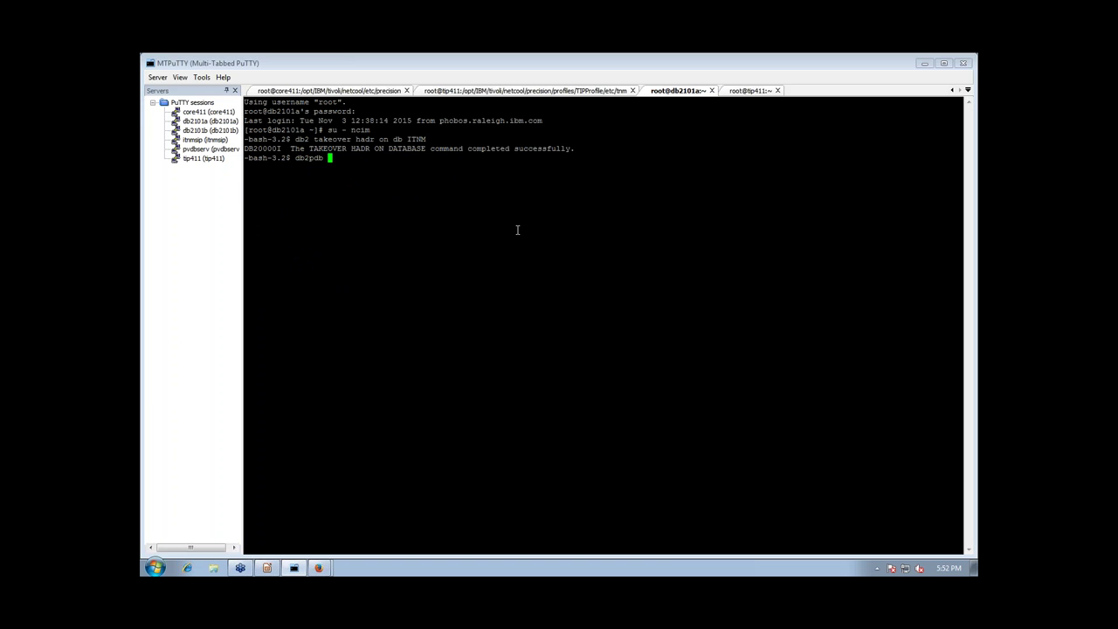
key(BackSpace)
key(BackSpace)
text(-db ITNM -hadr)
key(Return)
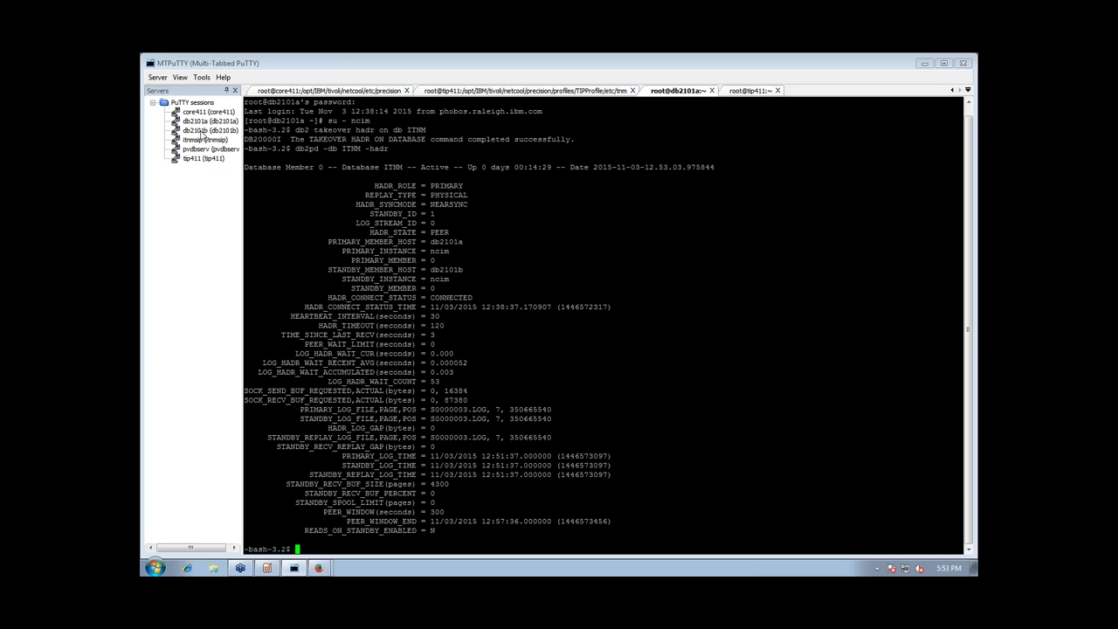
Open a db2101b session as root, switch to ncim, and run db2 takeover hadr on db ITNM
double_click(204, 131)
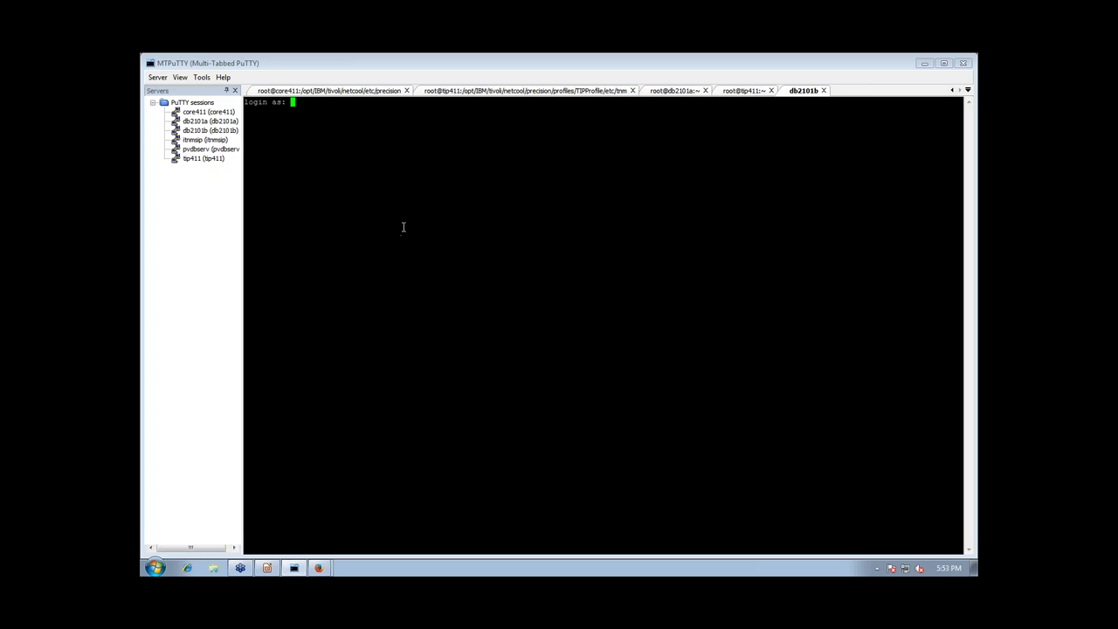
text(root)
key(Return)
key(Return)
text(su-- ncim)
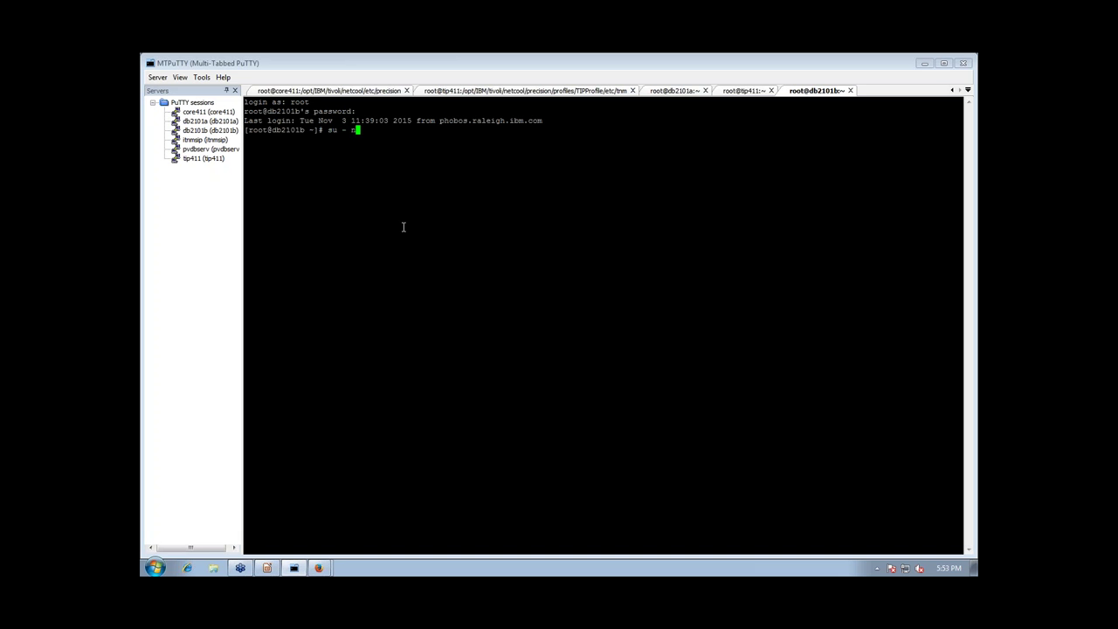
key(Return)
text(db2 takeover hadr on db ITNM)
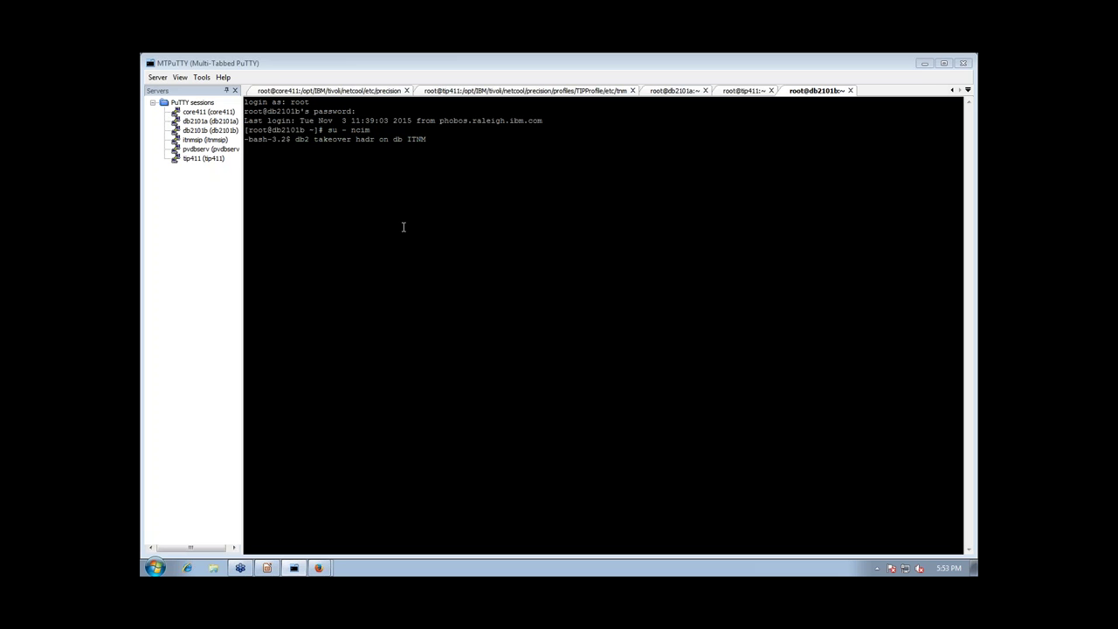
key(Return)
Reopen the Entity Search window and rerun the device search
mouse_move(332, 566)
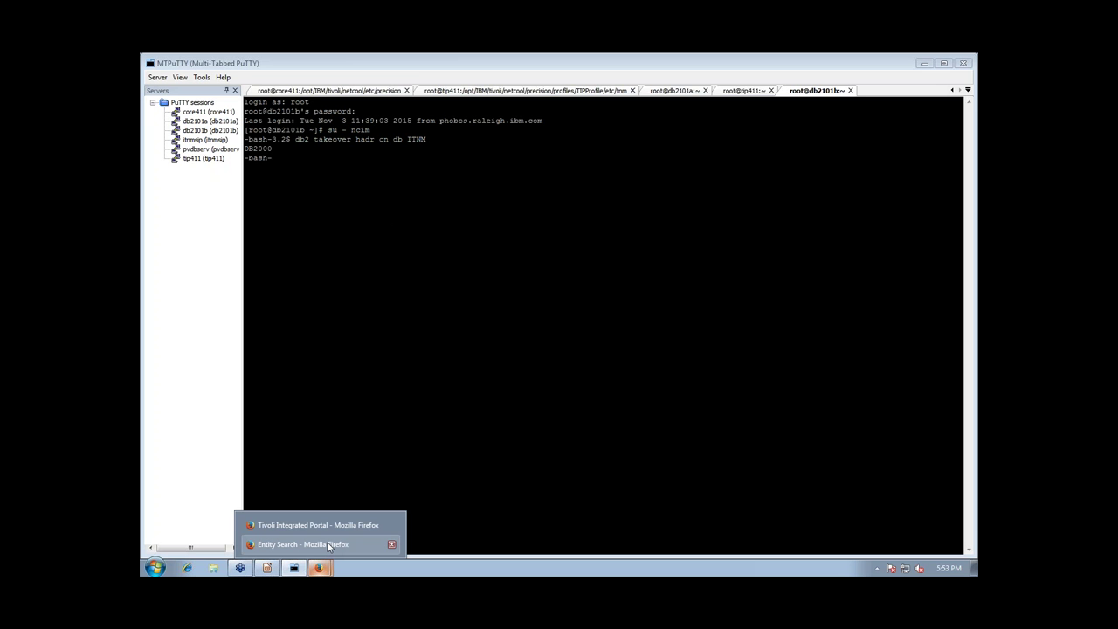
click(329, 544)
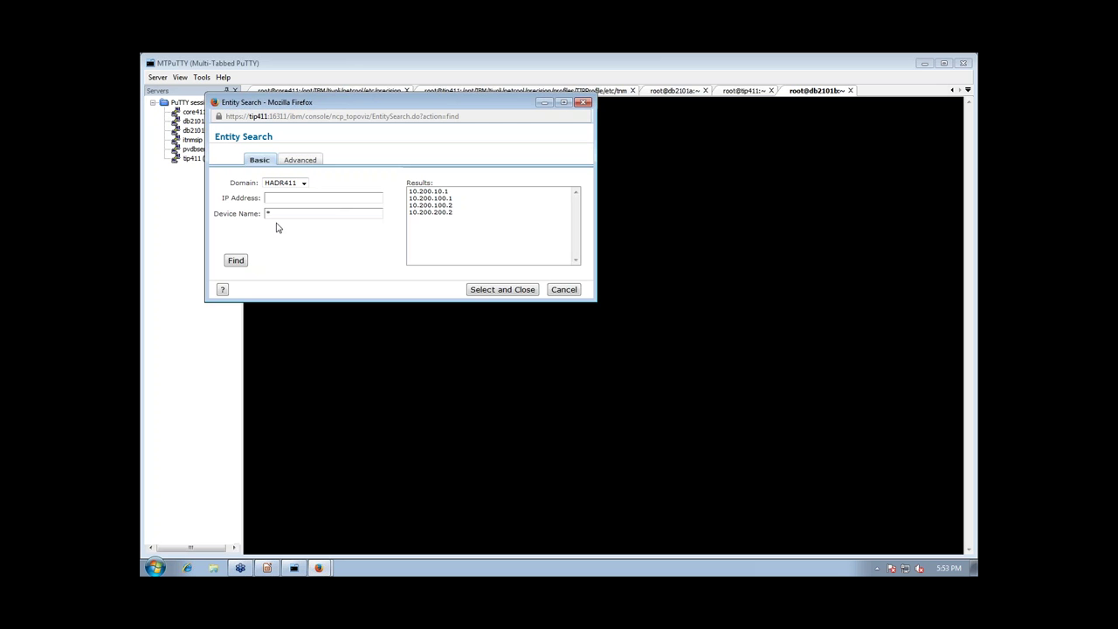
click(242, 263)
click(462, 205)
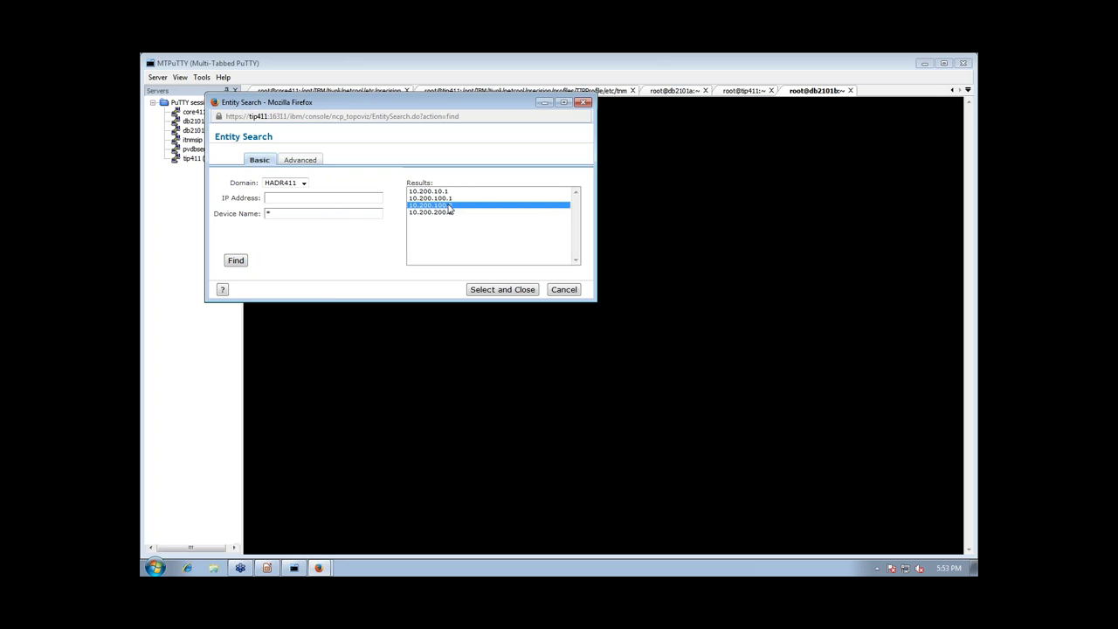
click(329, 215)
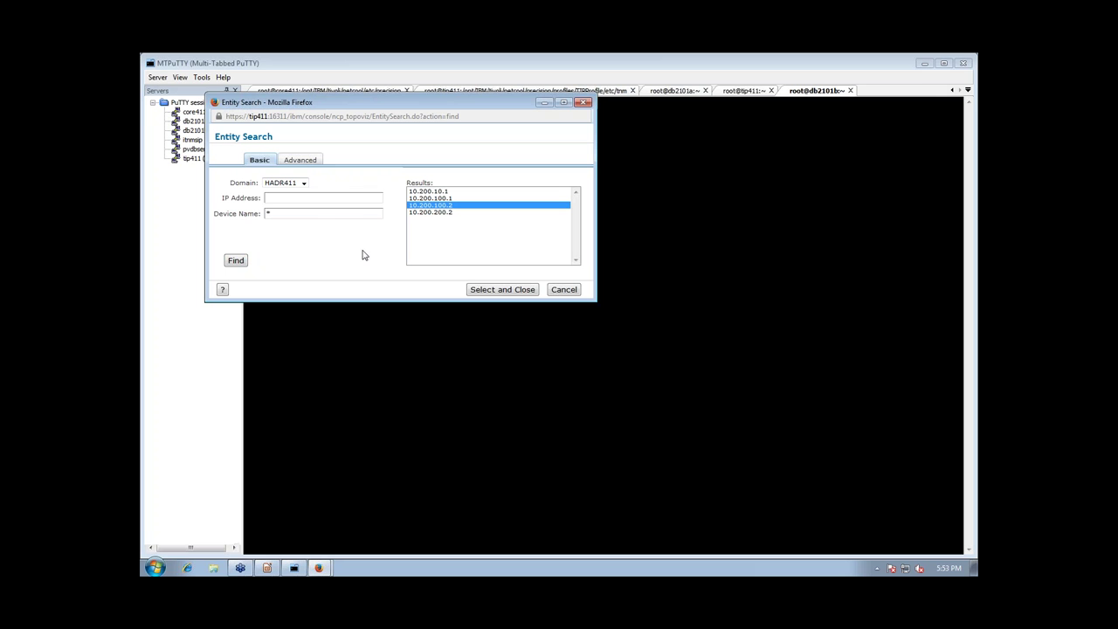
Find 10.200.100.2 by IP address, select it as seed, and close Entity Search
click(350, 194)
text(10.200.100.2)
click(235, 262)
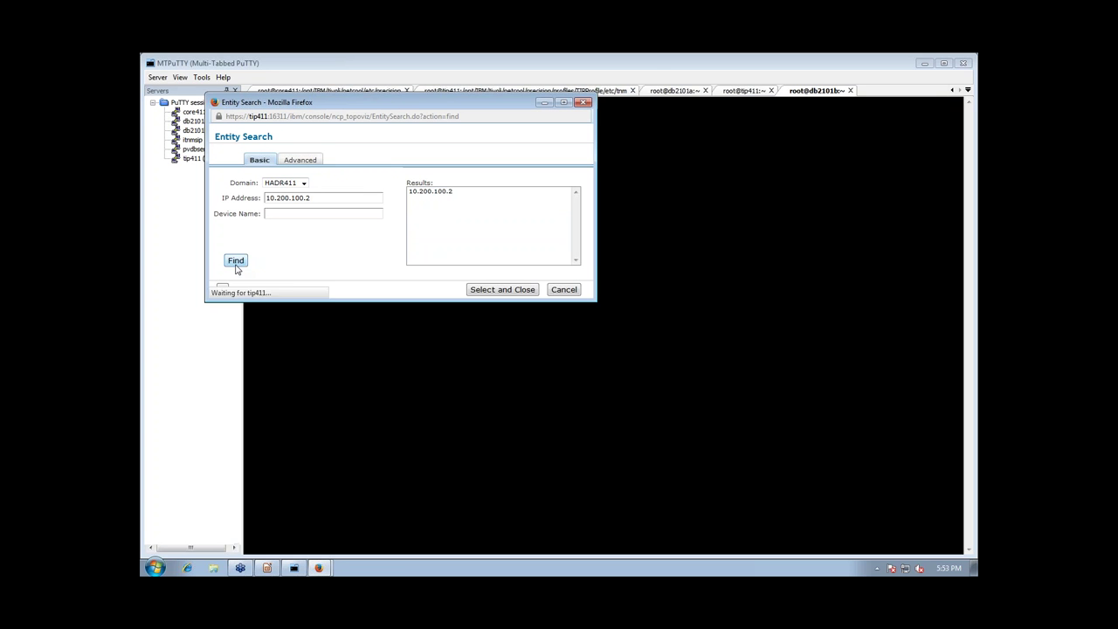
click(501, 294)
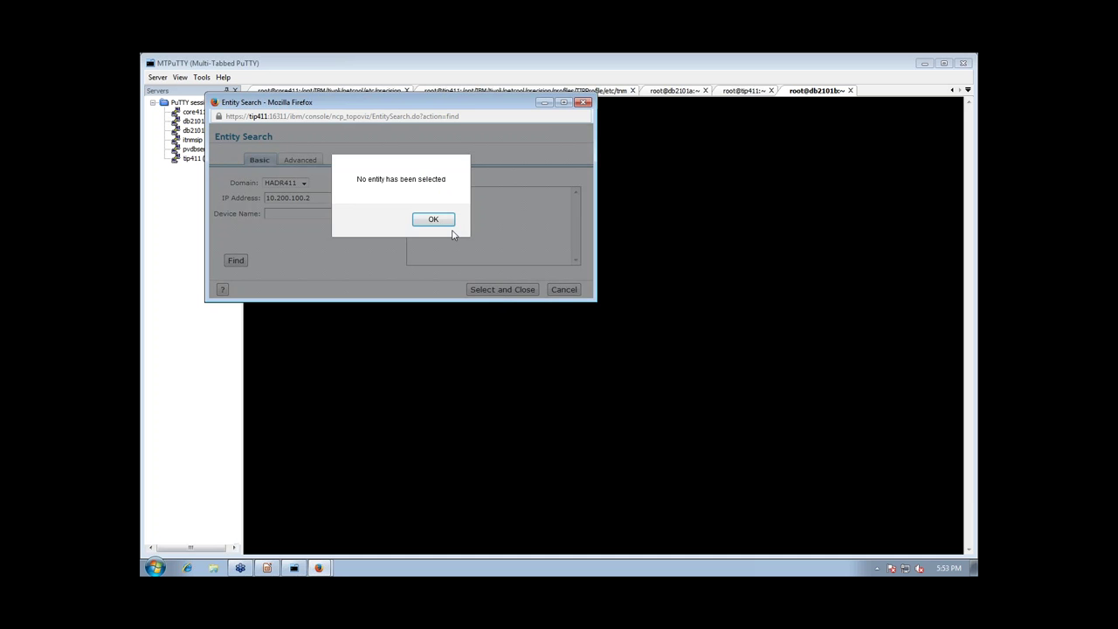
click(440, 221)
click(584, 103)
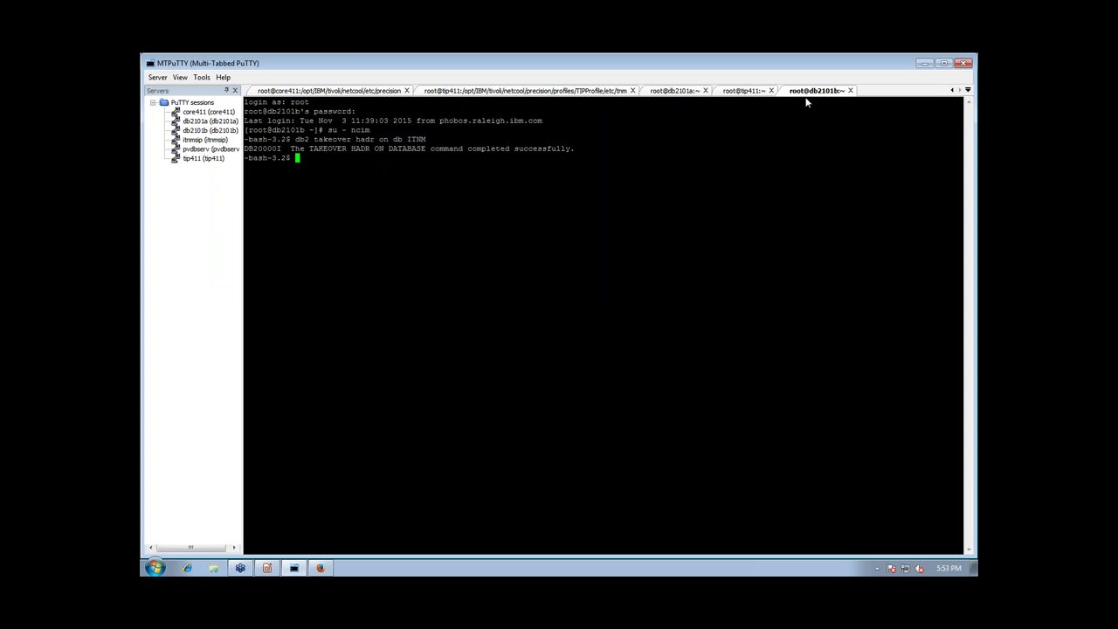
Run db2pd -db ITNM -hadr on db2101b to confirm it is HADR primary with db2101a as standby
click(499, 304)
text(db2 )
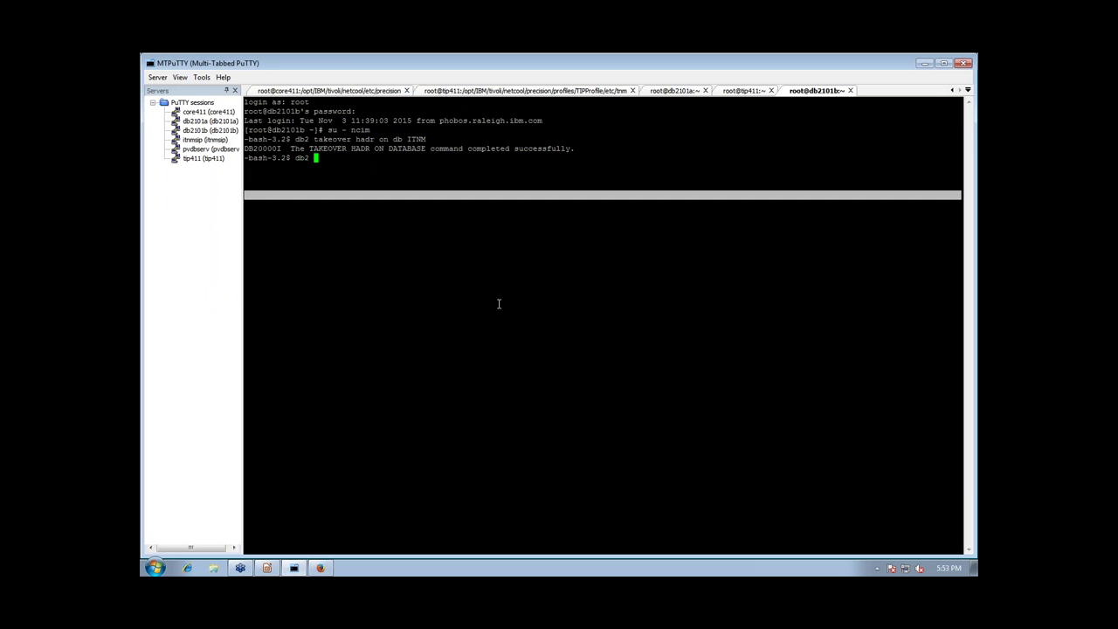
text(d -db iTNM)
key(BackSpace)
key(BackSpace)
key(BackSpace)
key(BackSpace)
key(BackSpace)
text(ITNM -hadr)
key(Return)
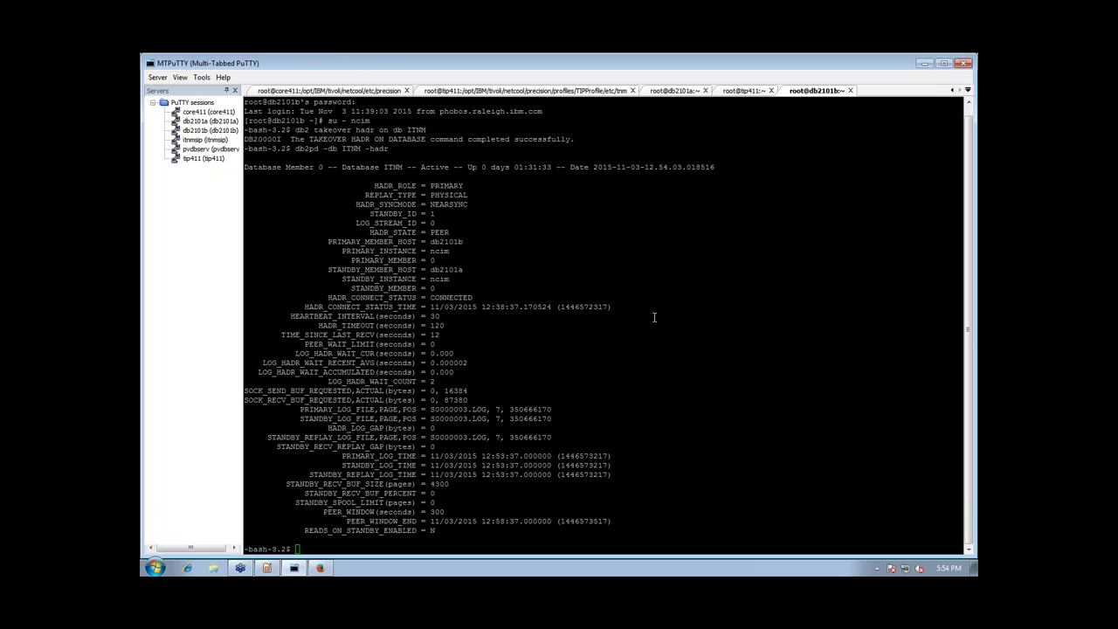
click(534, 269)
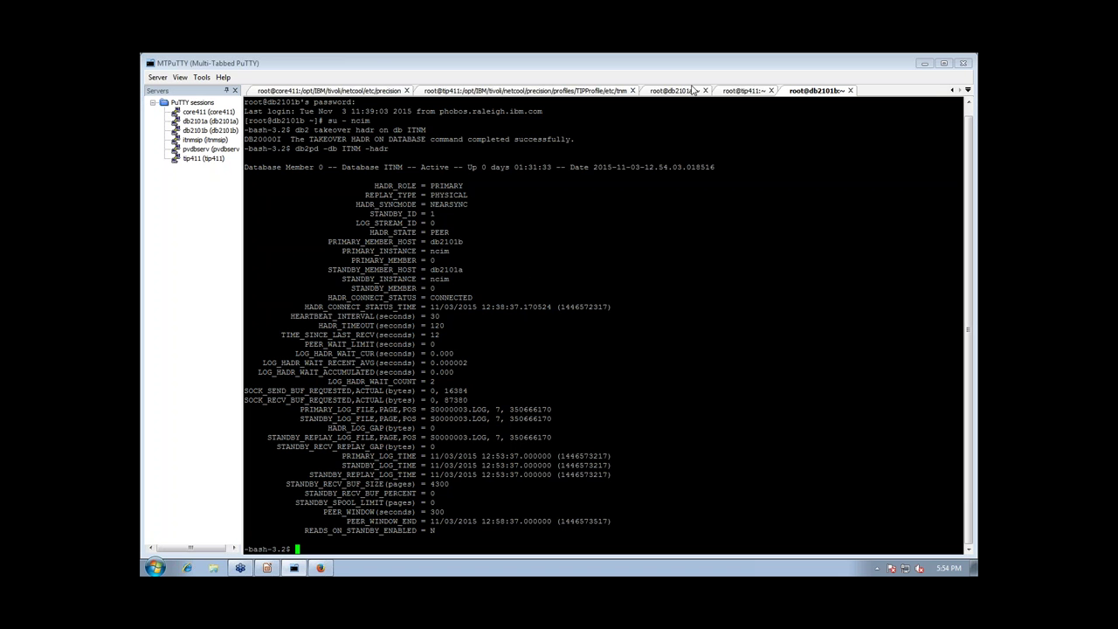
mouse_move(267, 568)
mouse_move(320, 567)
Run lssam -top in the db2101a session
click(686, 91)
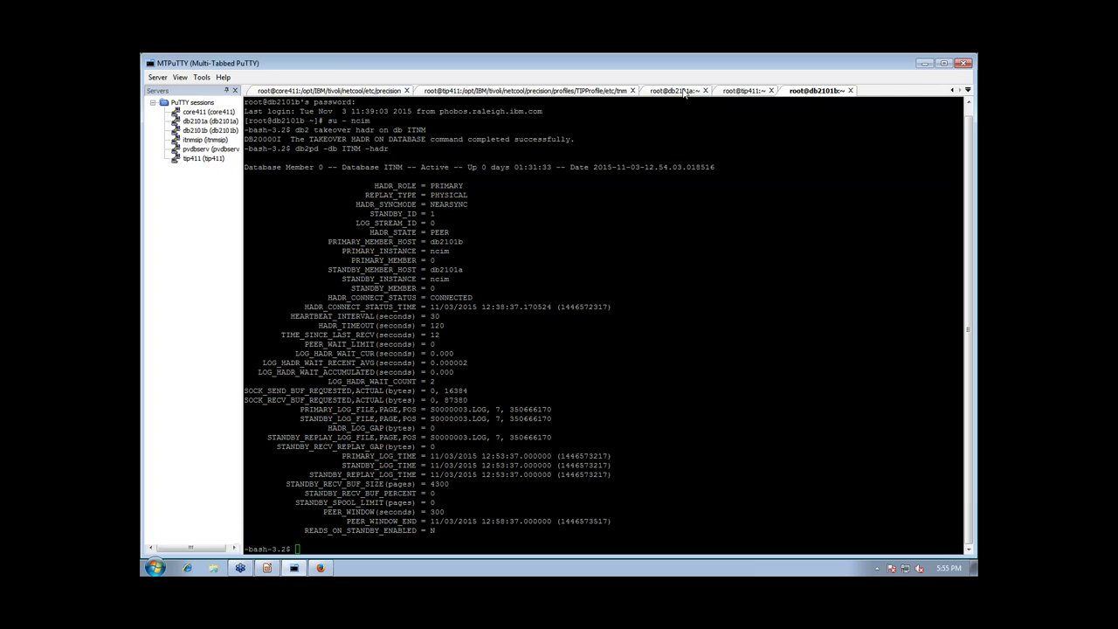
double_click(529, 287)
text(lss)
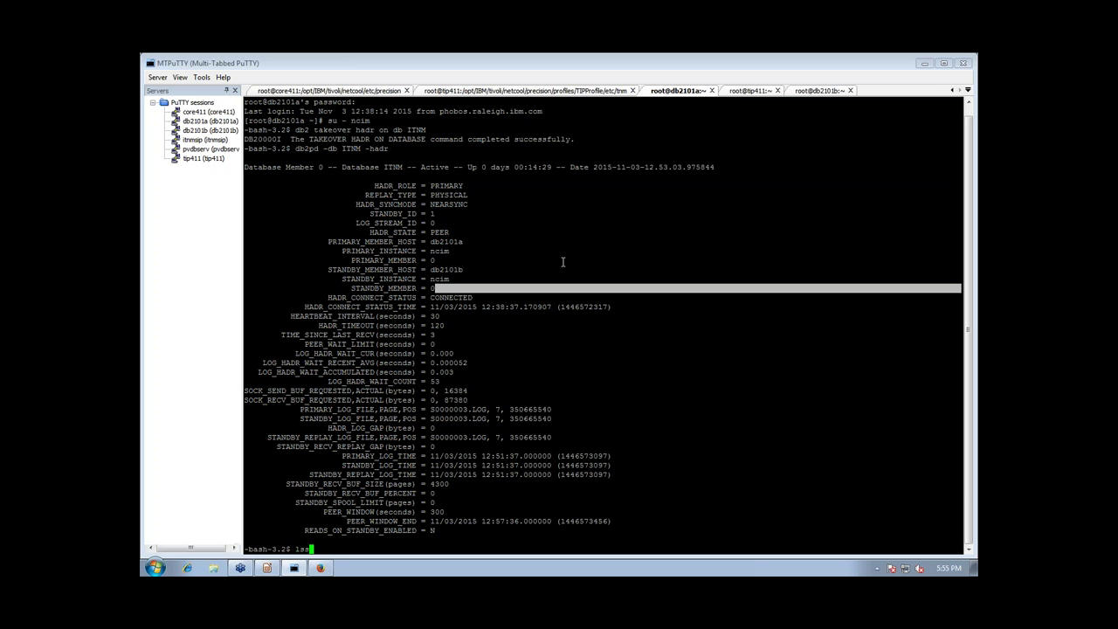
text(am -top)
key(Return)
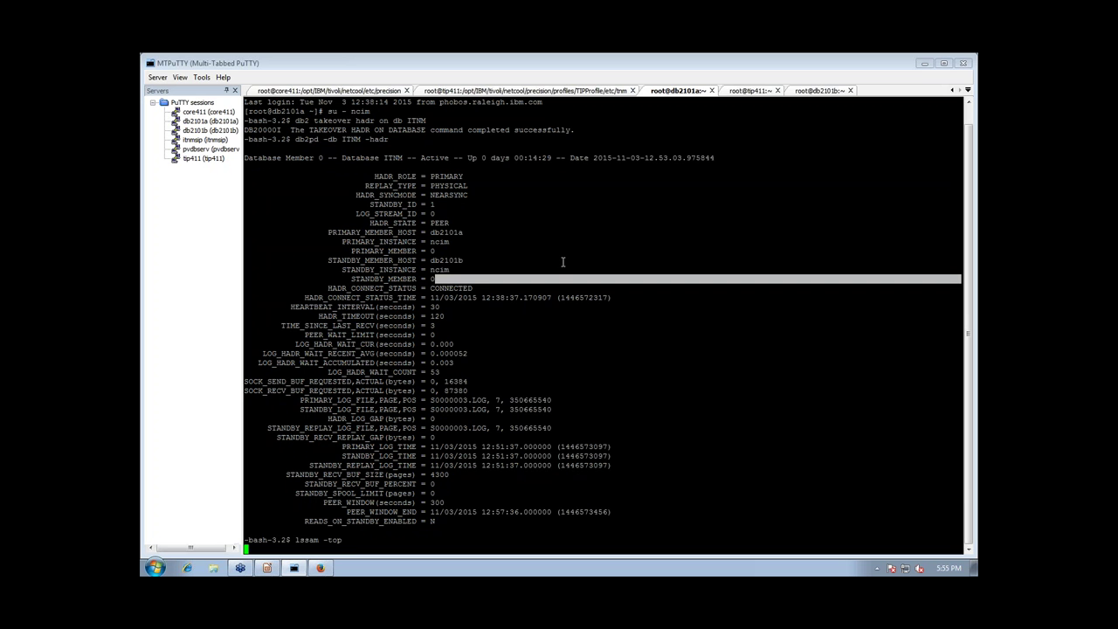
Rerun itnm_status on core411, dismiss the connection-abort error and close the disconnected session
click(278, 91)
key(Up)
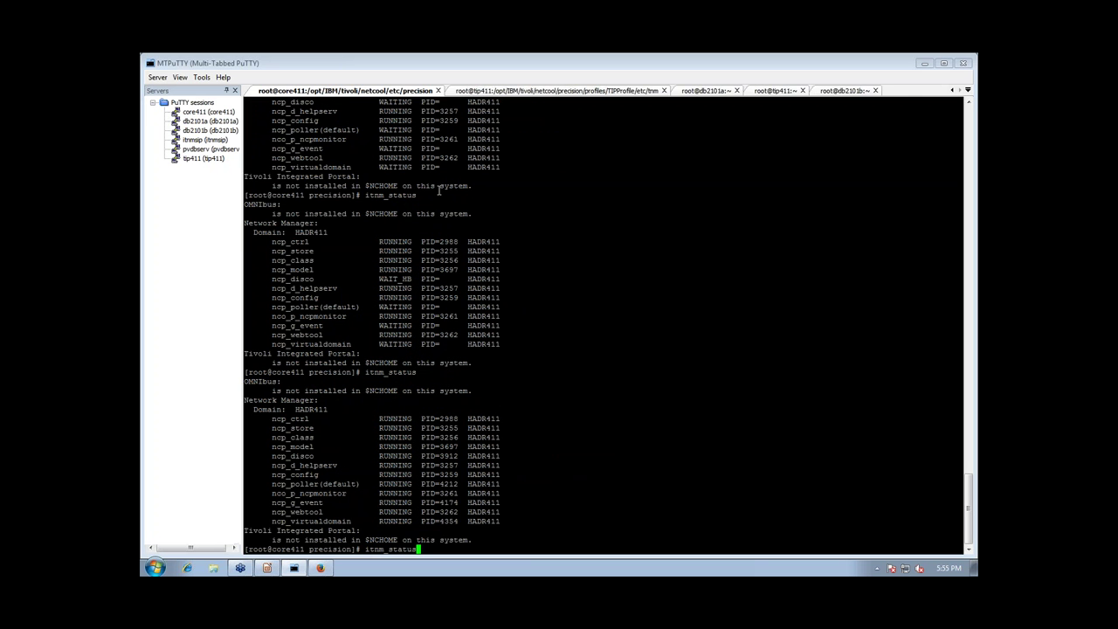
key(Return)
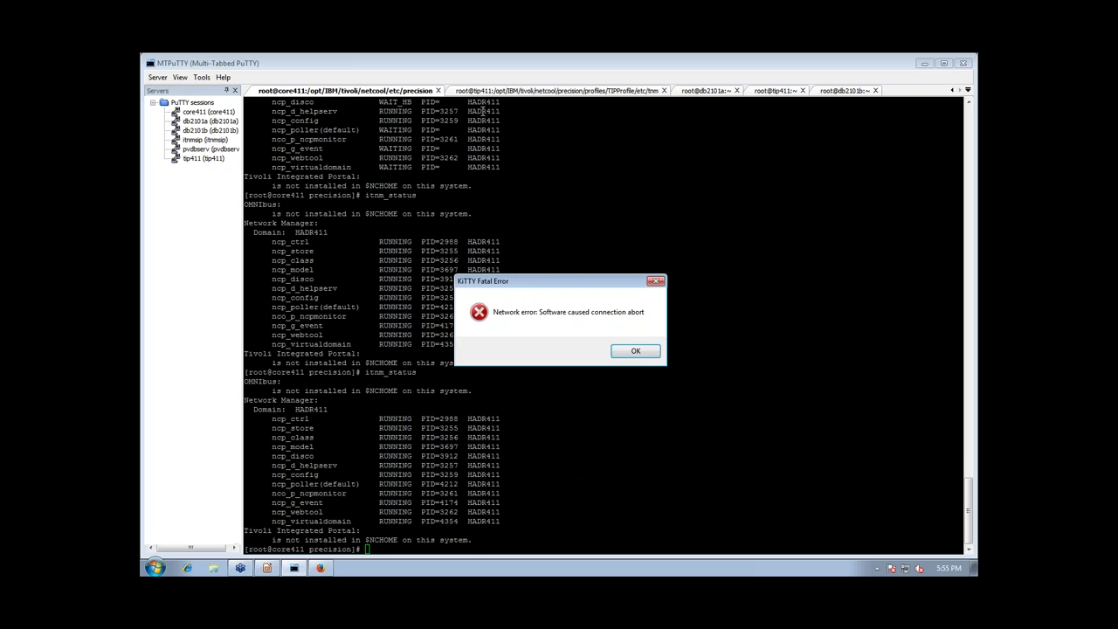
click(636, 352)
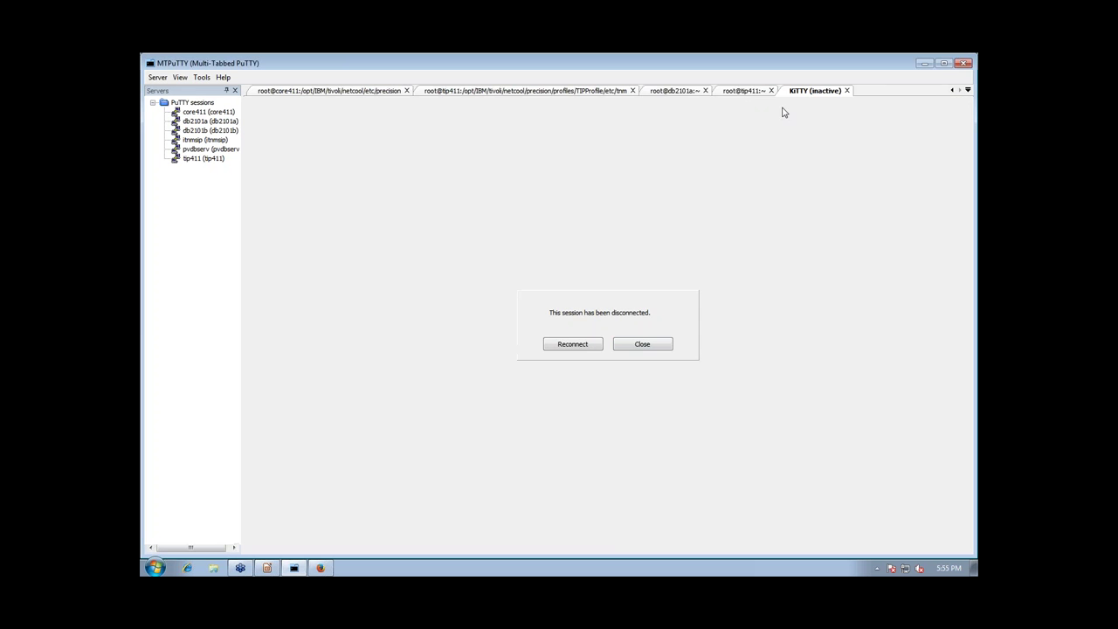
click(649, 351)
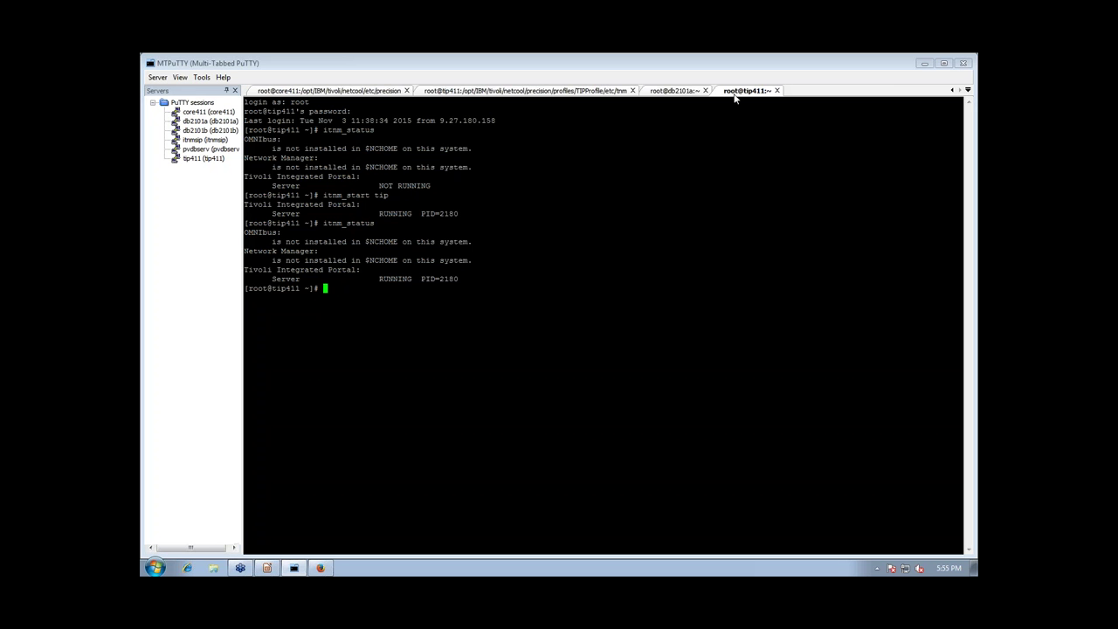
click(680, 92)
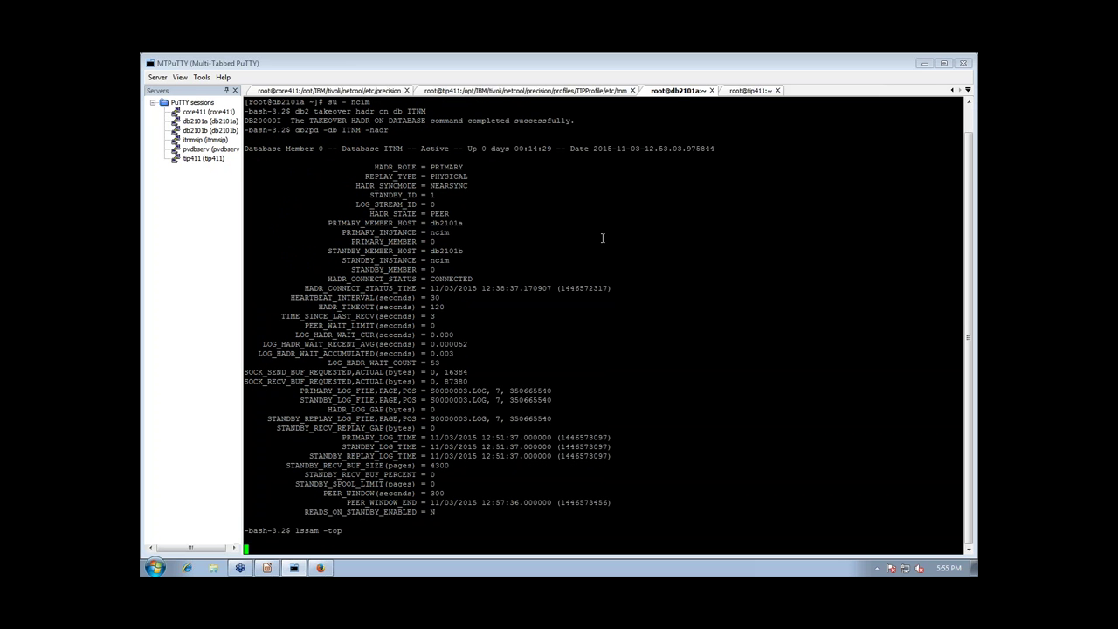
Run lssam and then lssam -top on db2101a to show db2101b resources offline
text(lssam)
key(Return)
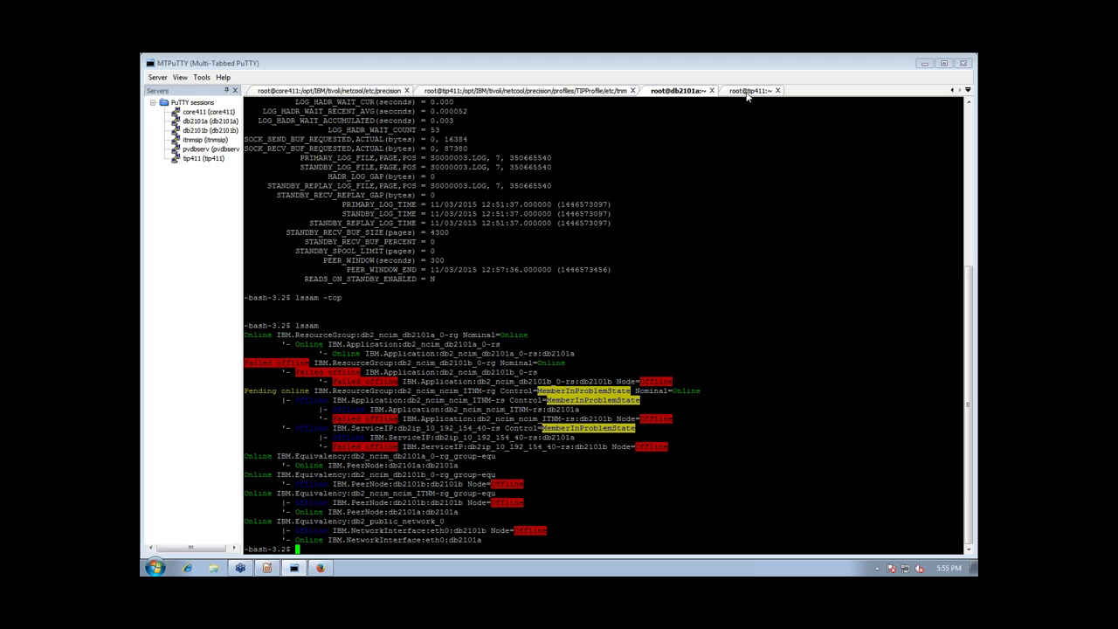
text(lssam -top)
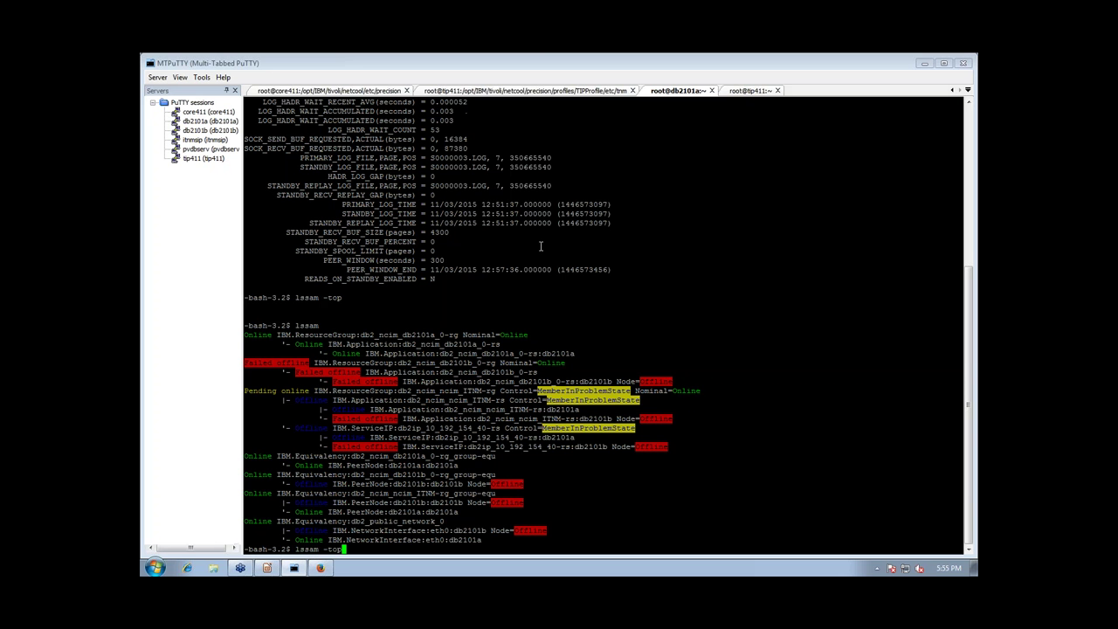
key(Return)
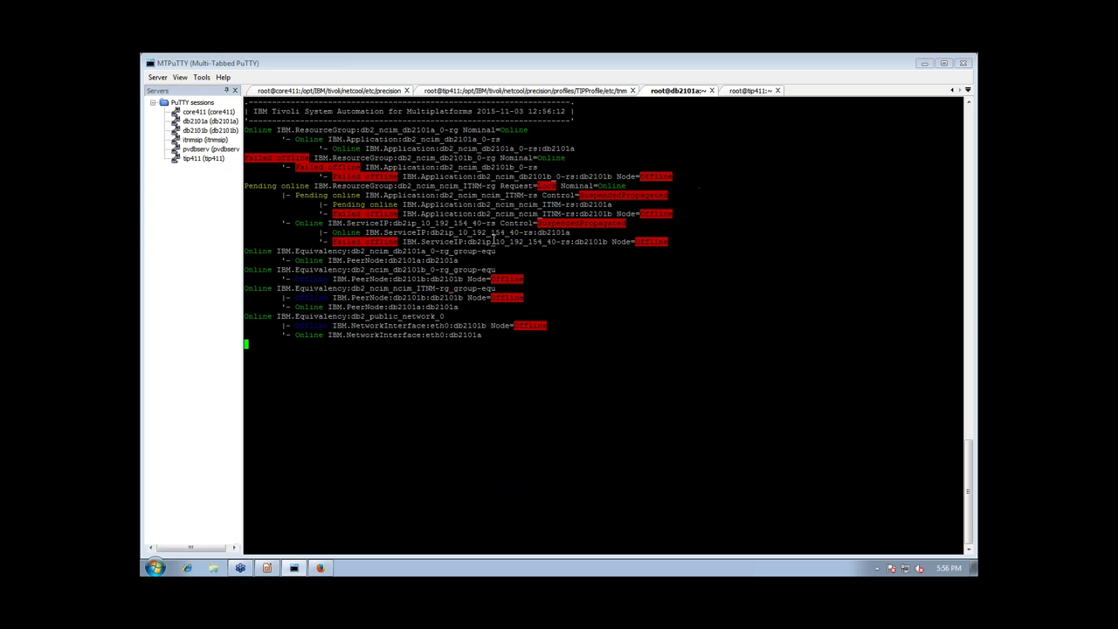
Search the HADR411 domain for seed devices with Device Name *, then close the search window
click(324, 569)
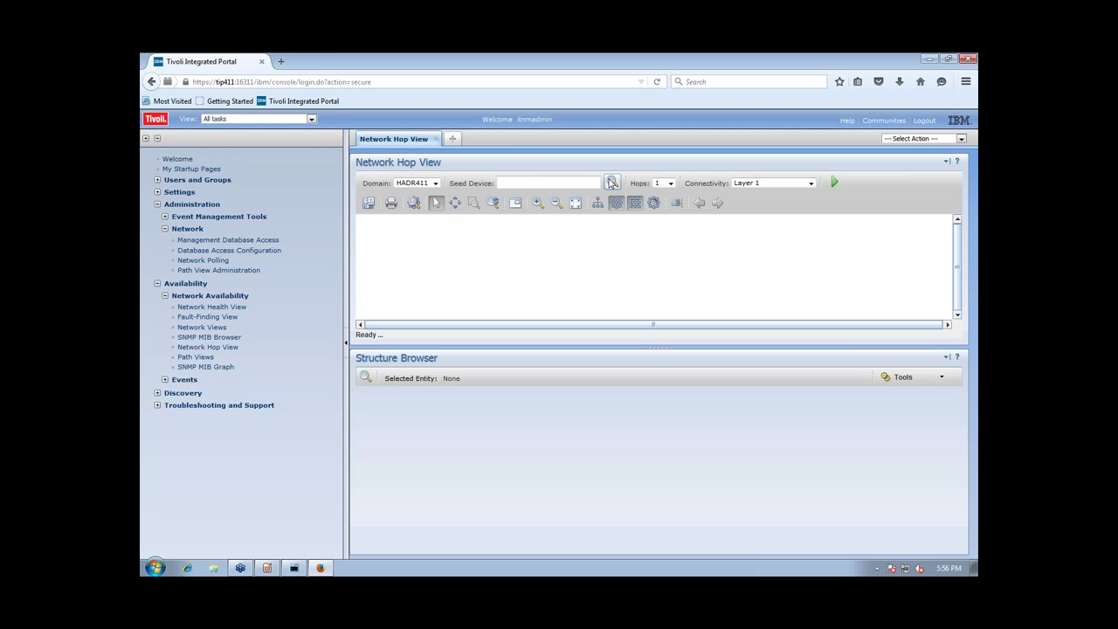
click(612, 182)
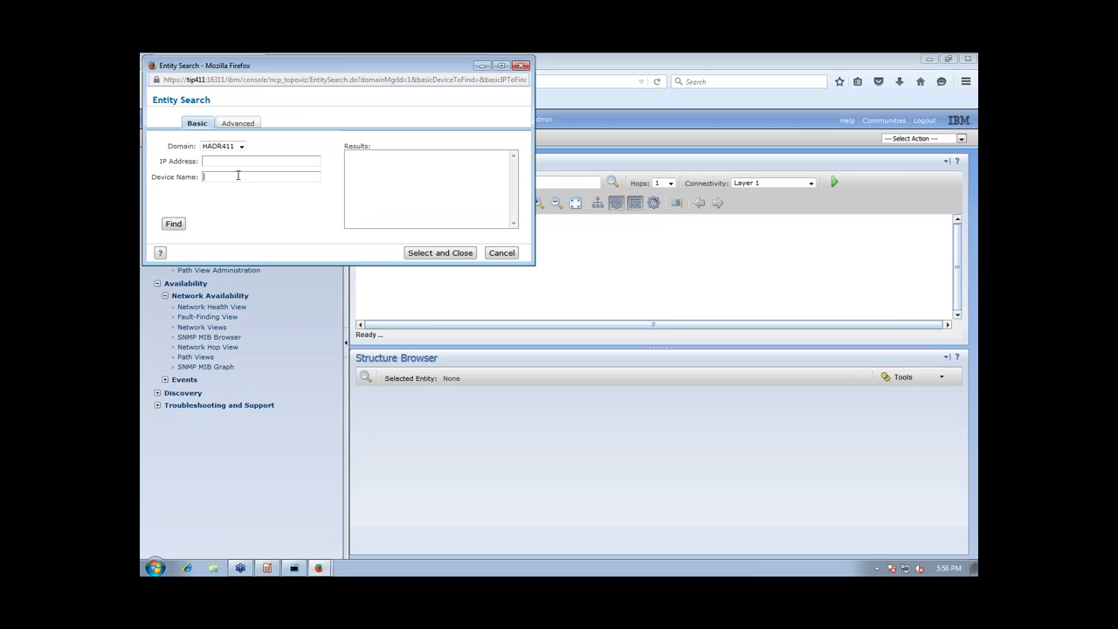
click(244, 177)
text(*)
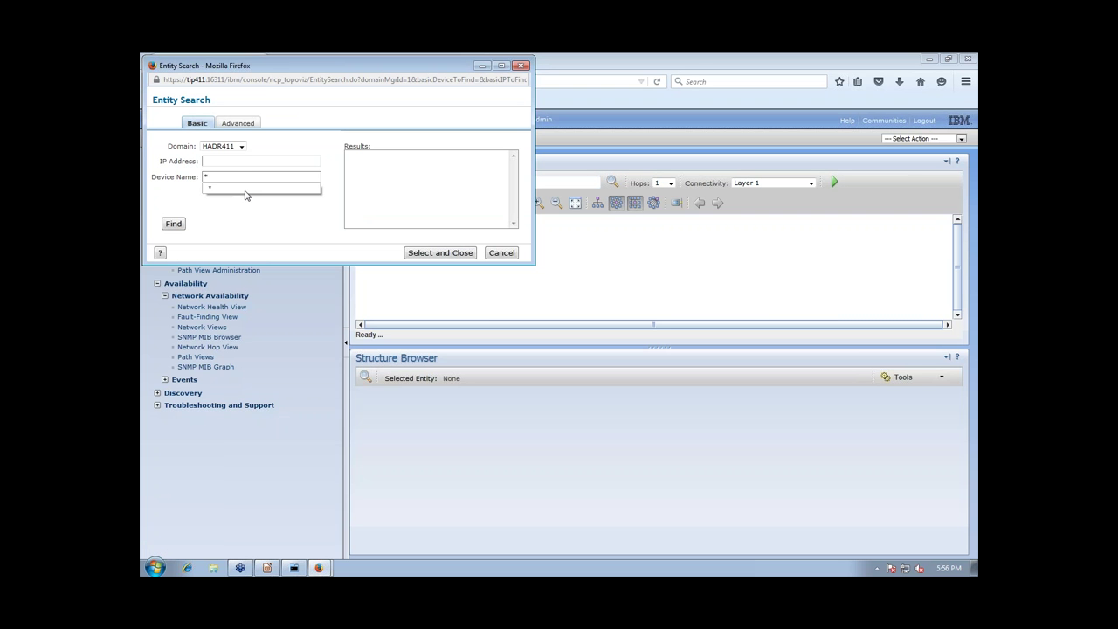
click(179, 226)
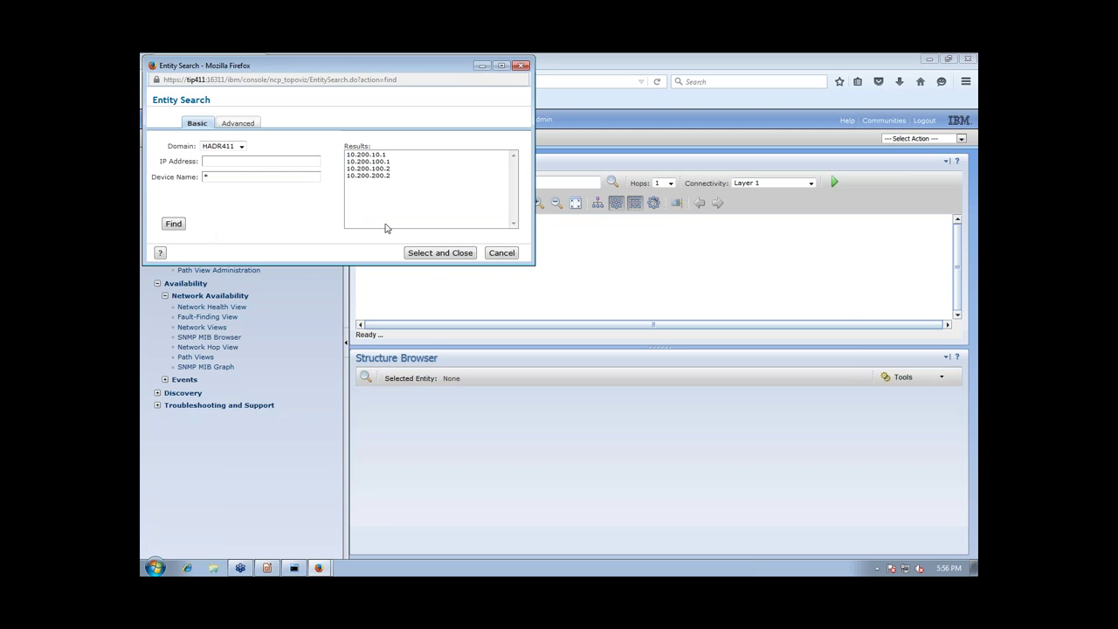
click(441, 253)
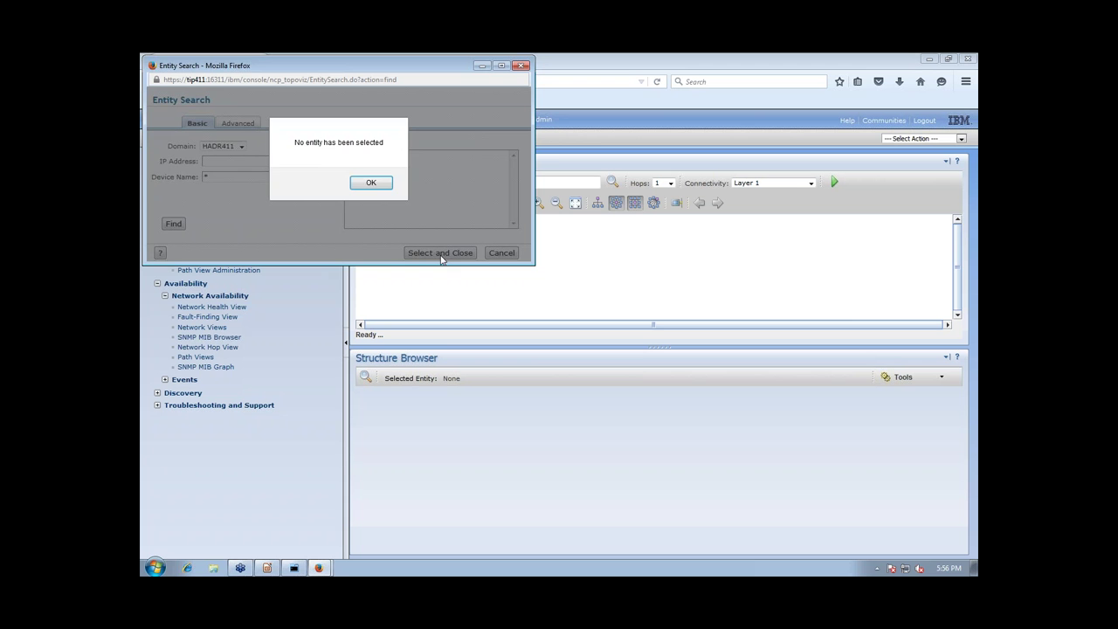
click(372, 182)
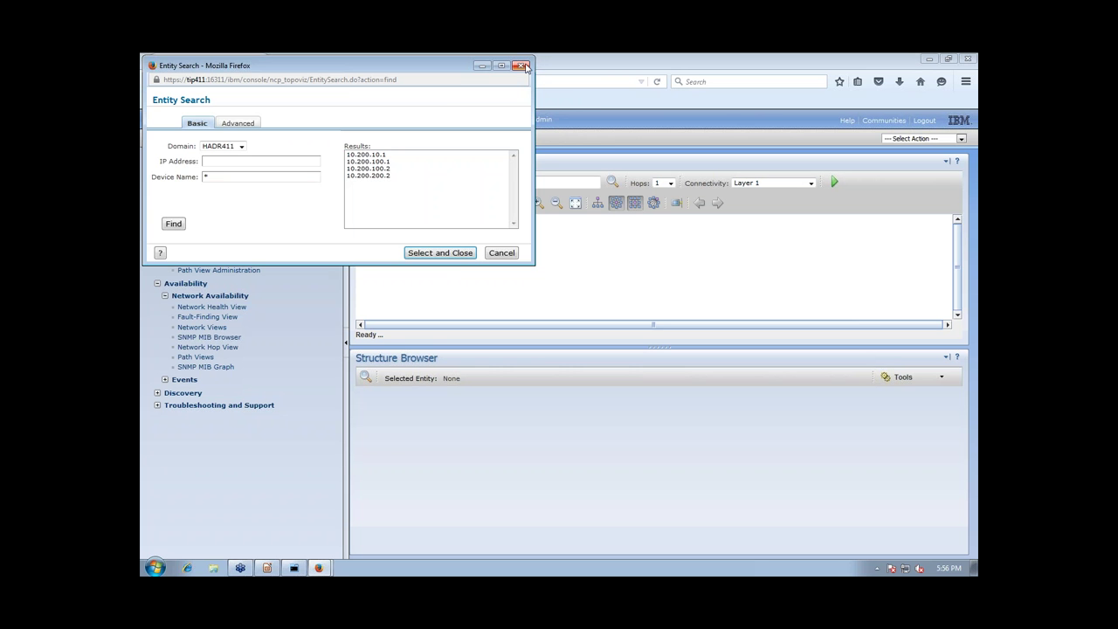
click(522, 66)
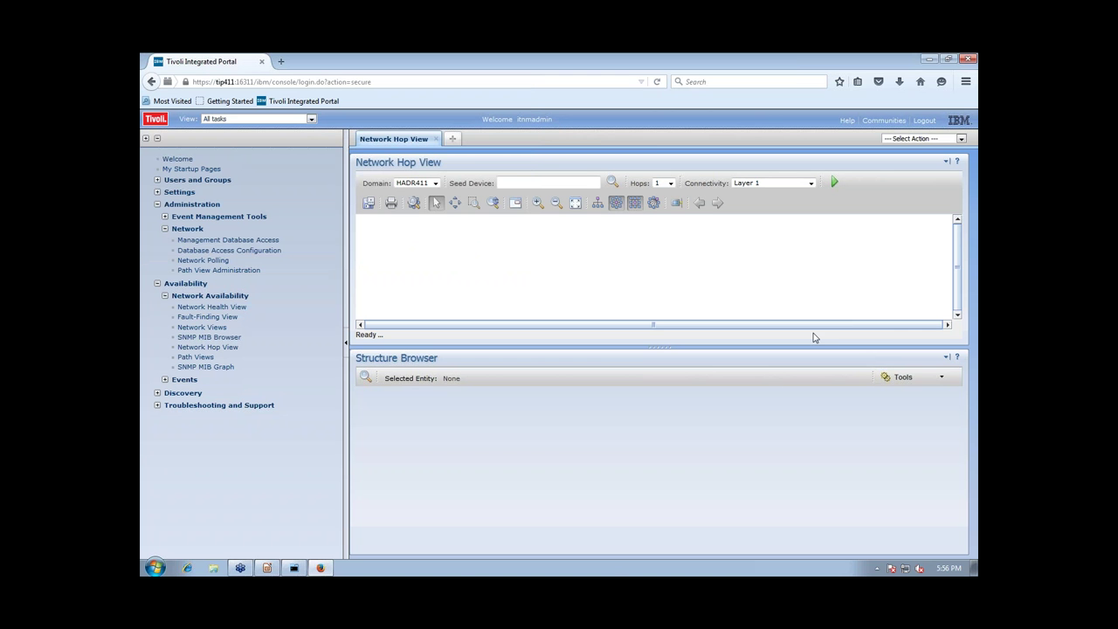
Bring the LibreOffice Impress presentation window to the front
click(821, 439)
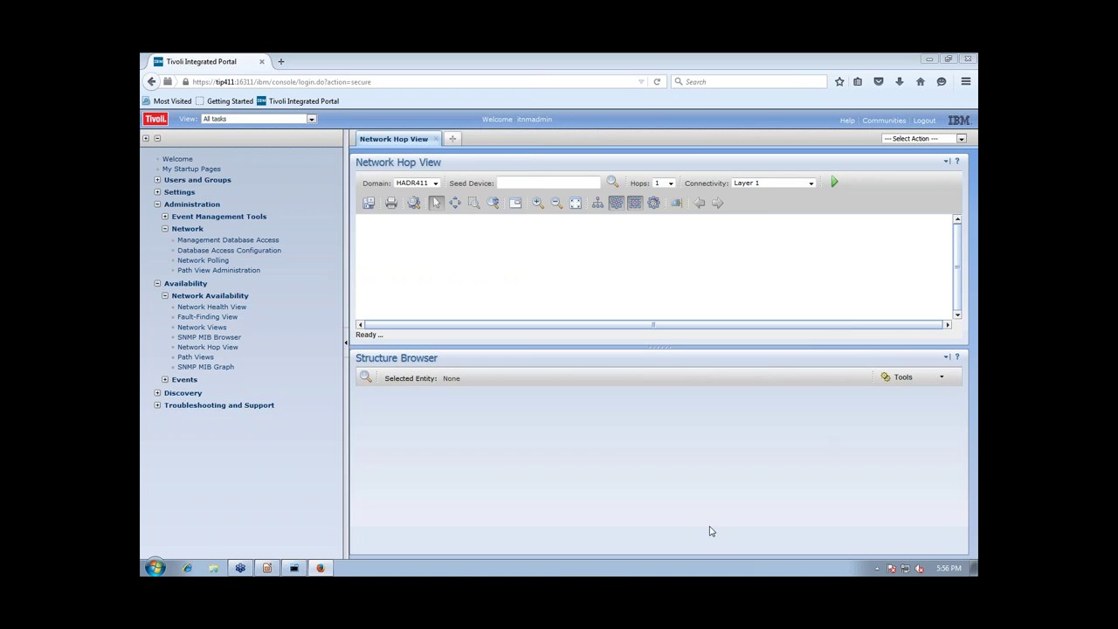
mouse_move(307, 574)
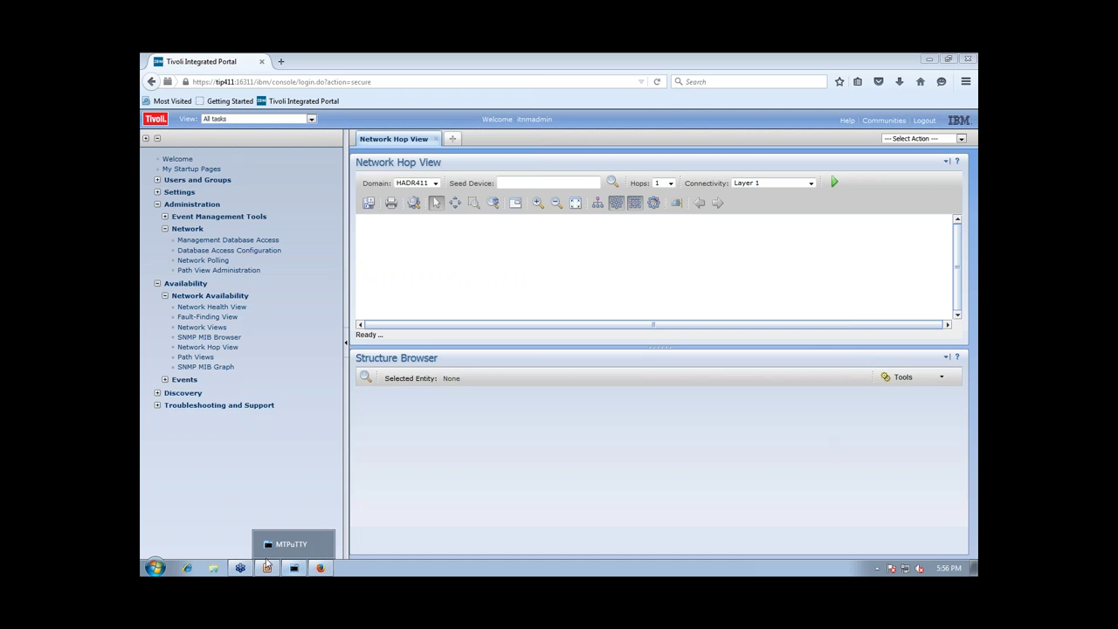
click(267, 567)
Exit the finished ITNM_HADR_Automation slide show and close the crashed LibreOffice program
click(416, 291)
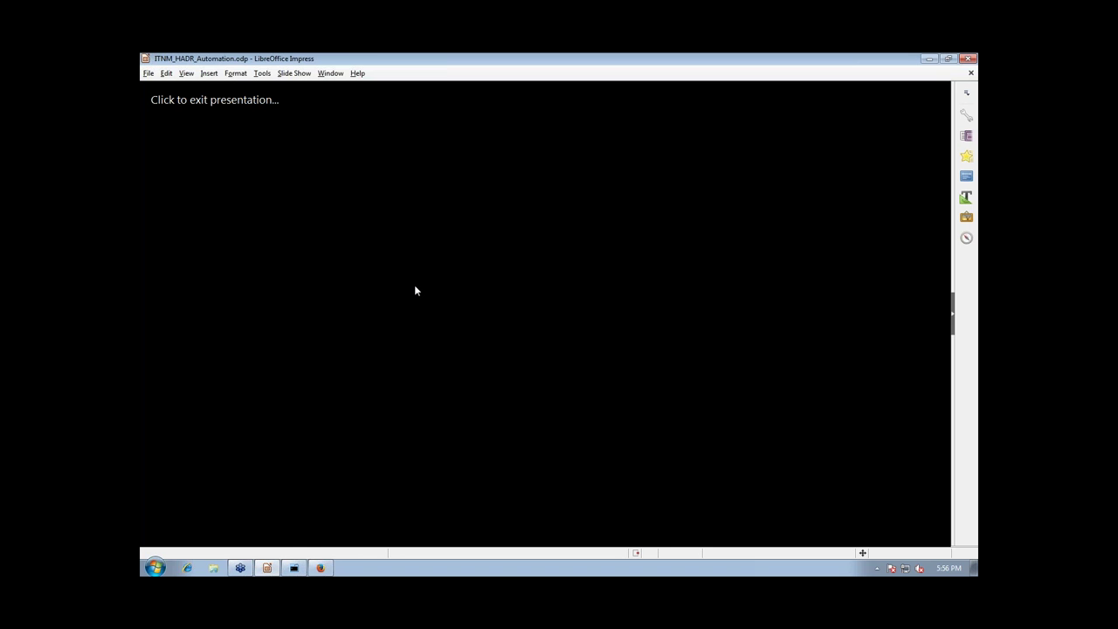
click(201, 124)
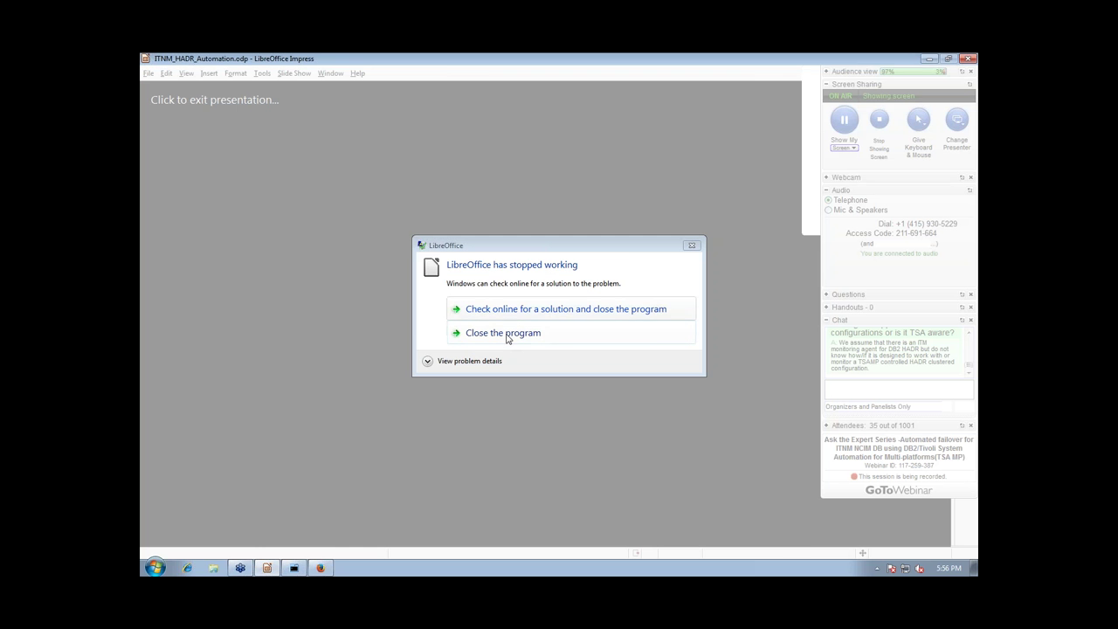
click(507, 339)
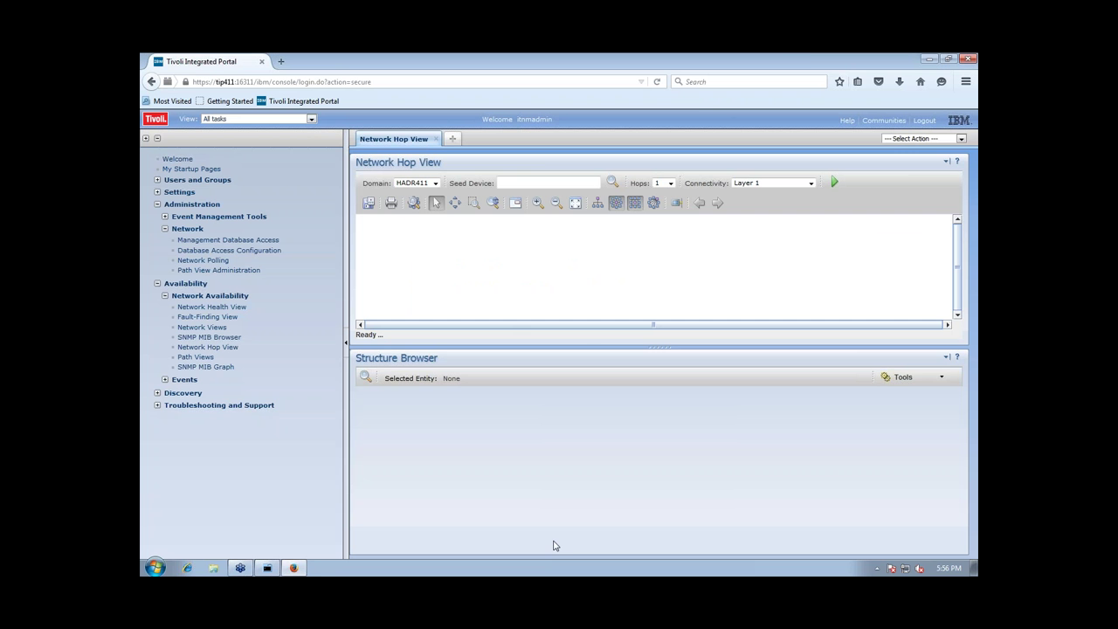